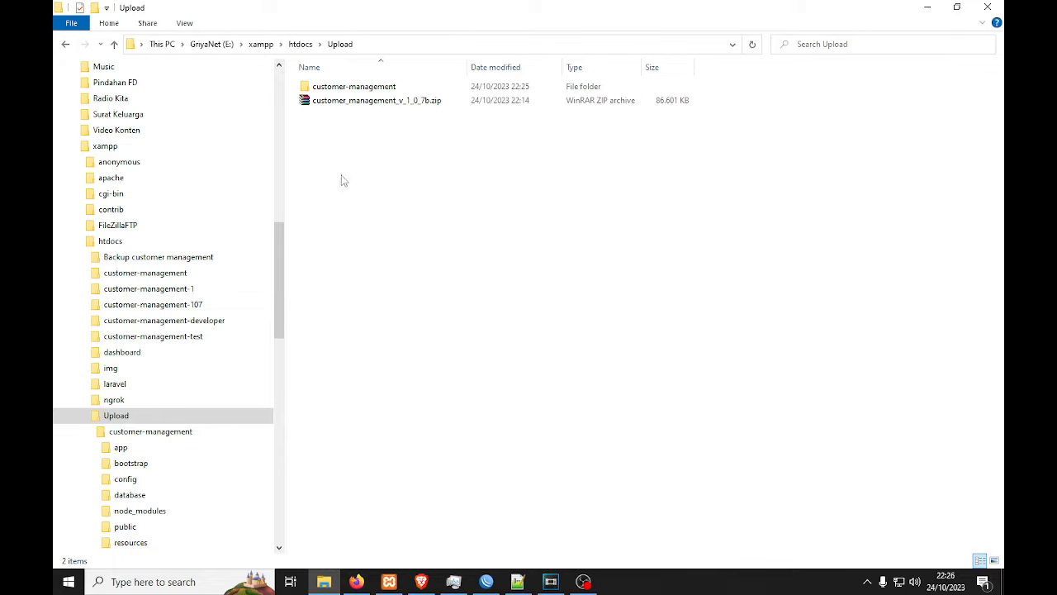
# Step: Open the customer-management folder and rename its env file to .env by adding a leading dot
pyautogui.doubleClick(336, 87)
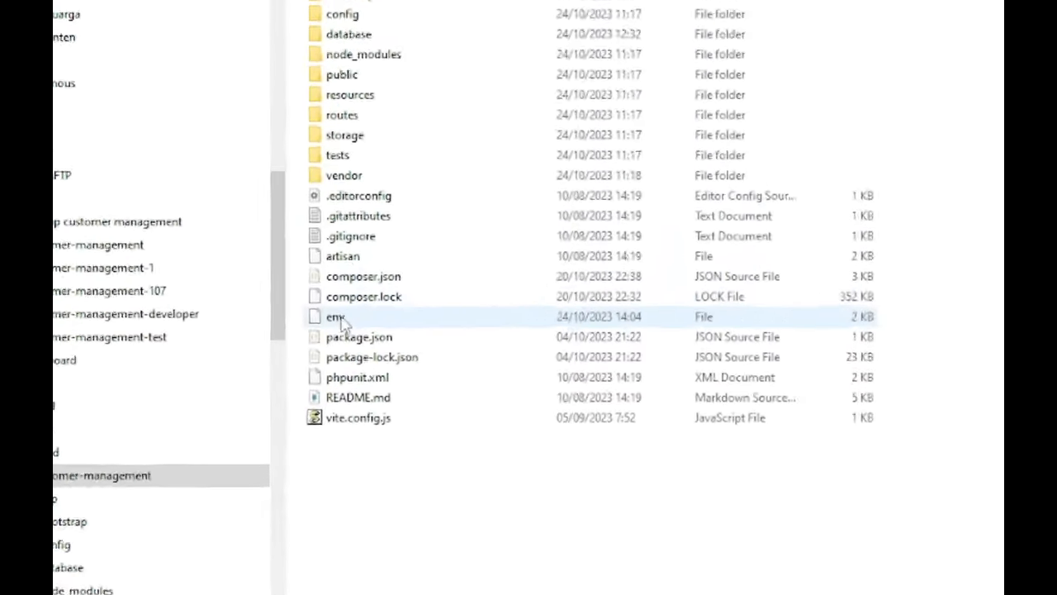
pyautogui.click(341, 322)
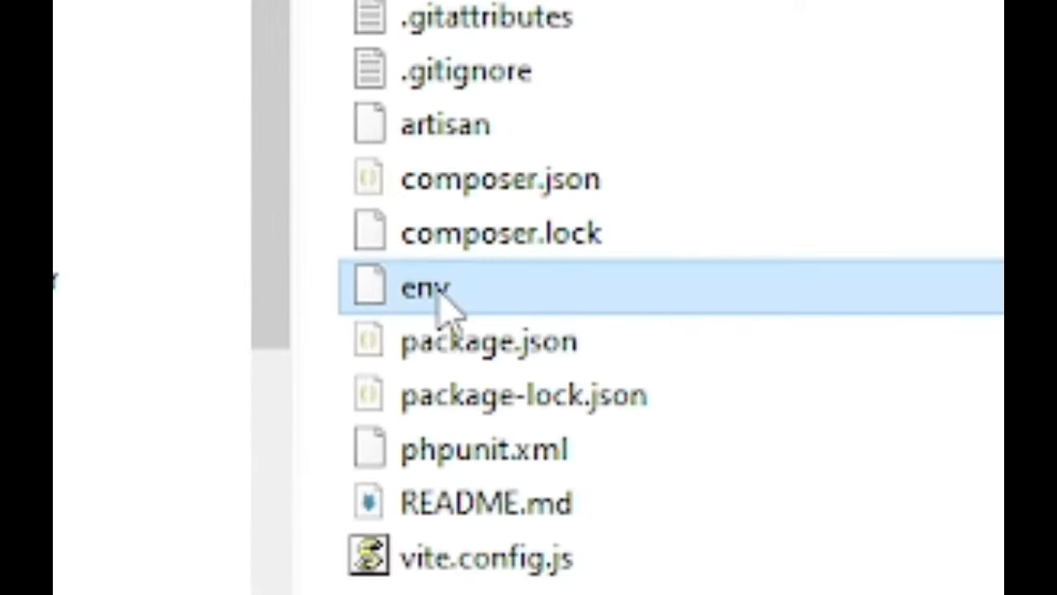
pyautogui.rightClick(495, 302)
pyautogui.click(652, 174)
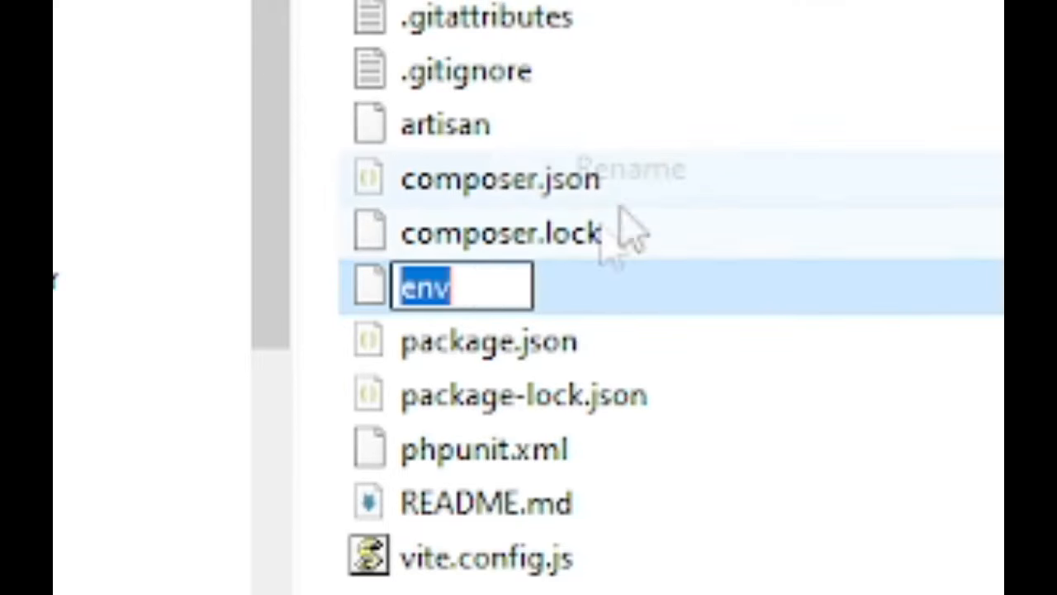
pyautogui.click(398, 288)
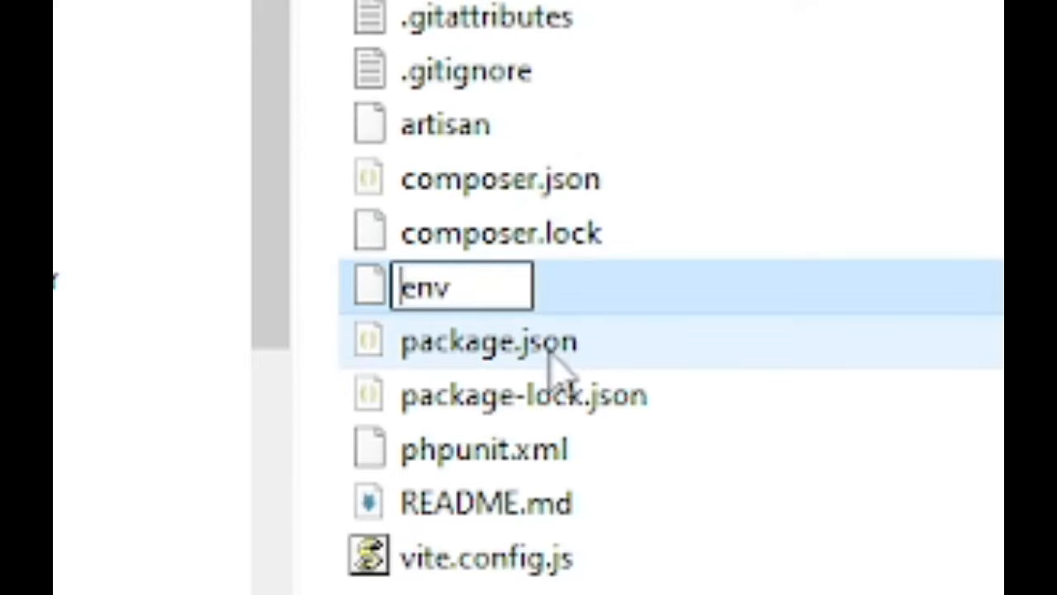
pyautogui.write('.')
pyautogui.press('Return')
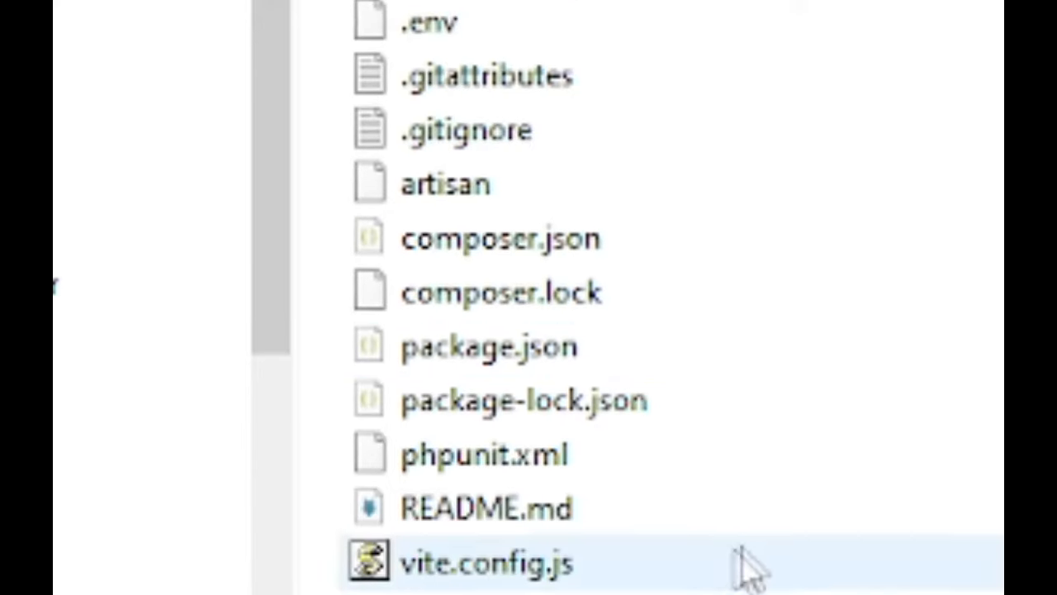
pyautogui.click(487, 289)
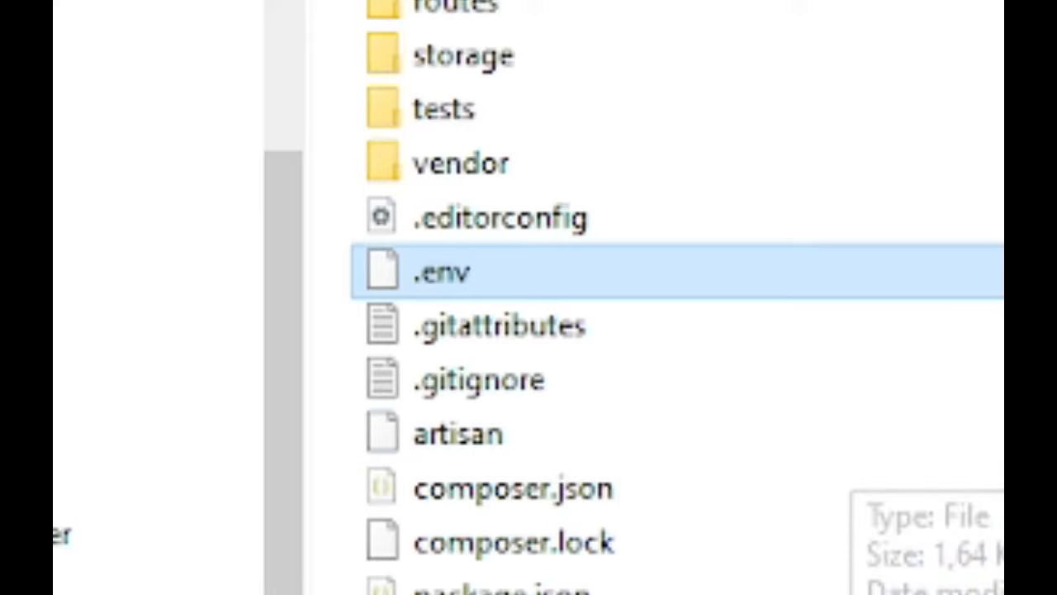
# Step: Open the project's .env file with Edit with Notepad++
pyautogui.rightClick(516, 290)
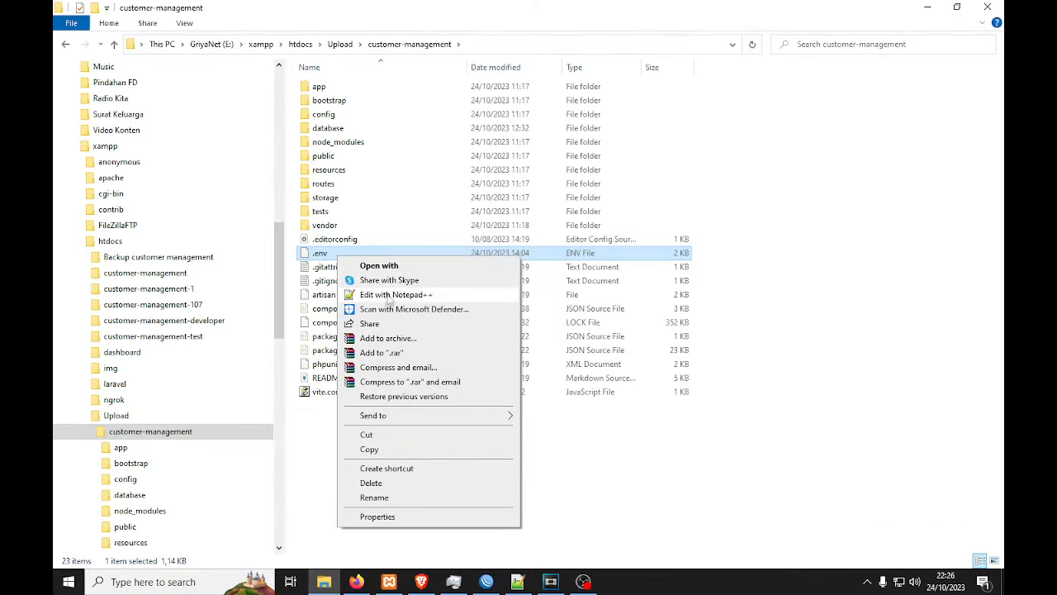
pyautogui.click(577, 394)
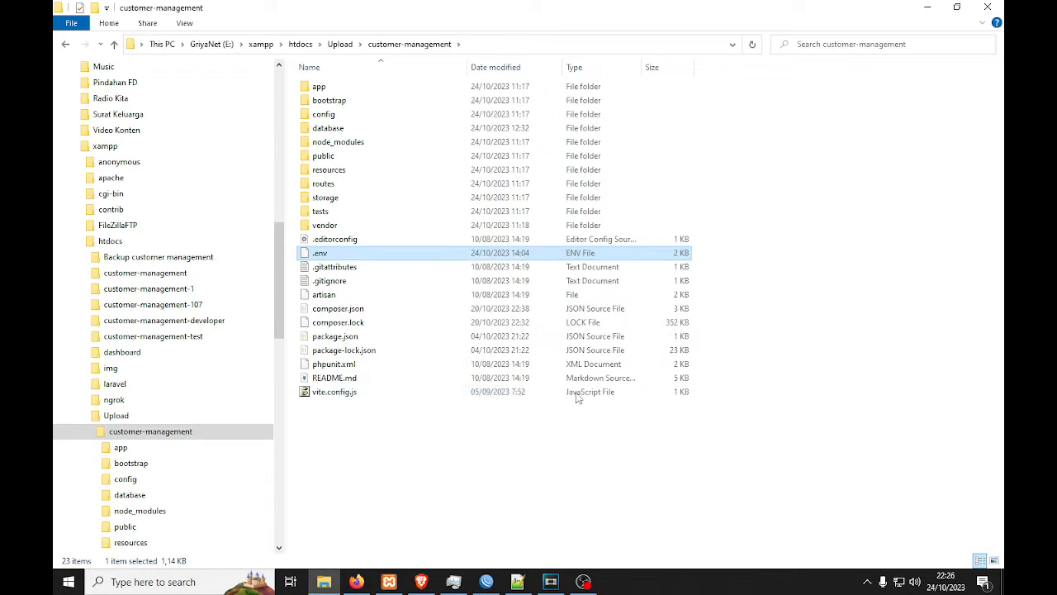
pyautogui.click(368, 256)
pyautogui.rightClick(347, 259)
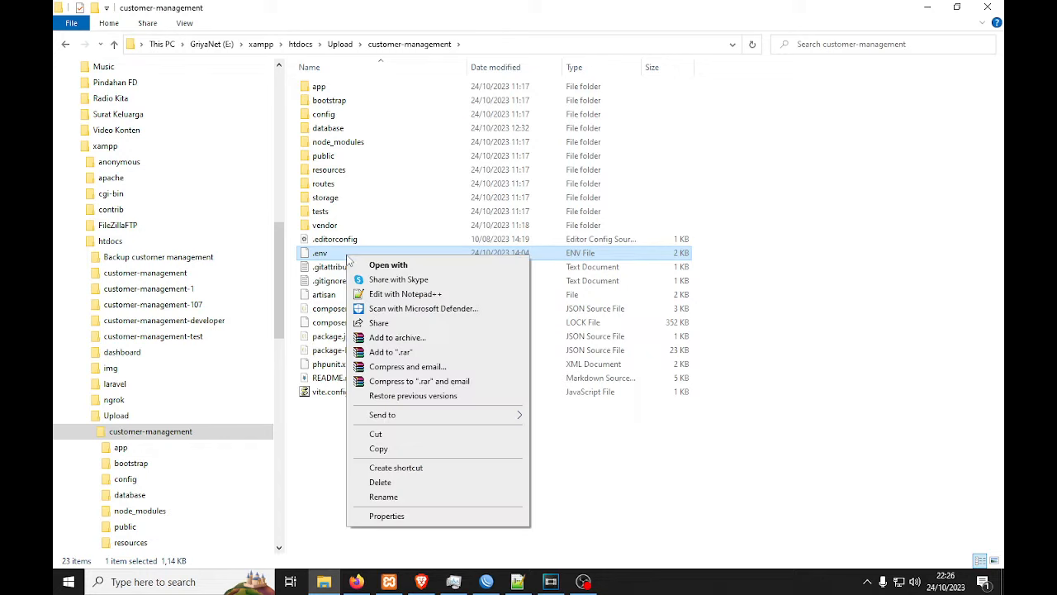
pyautogui.click(766, 364)
pyautogui.click(354, 254)
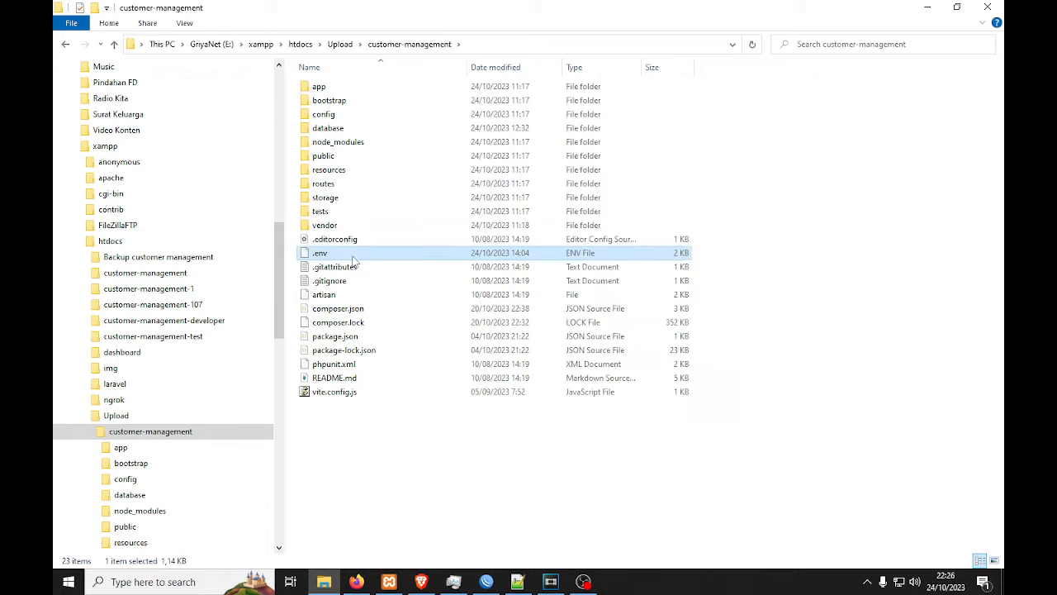
pyautogui.rightClick(353, 256)
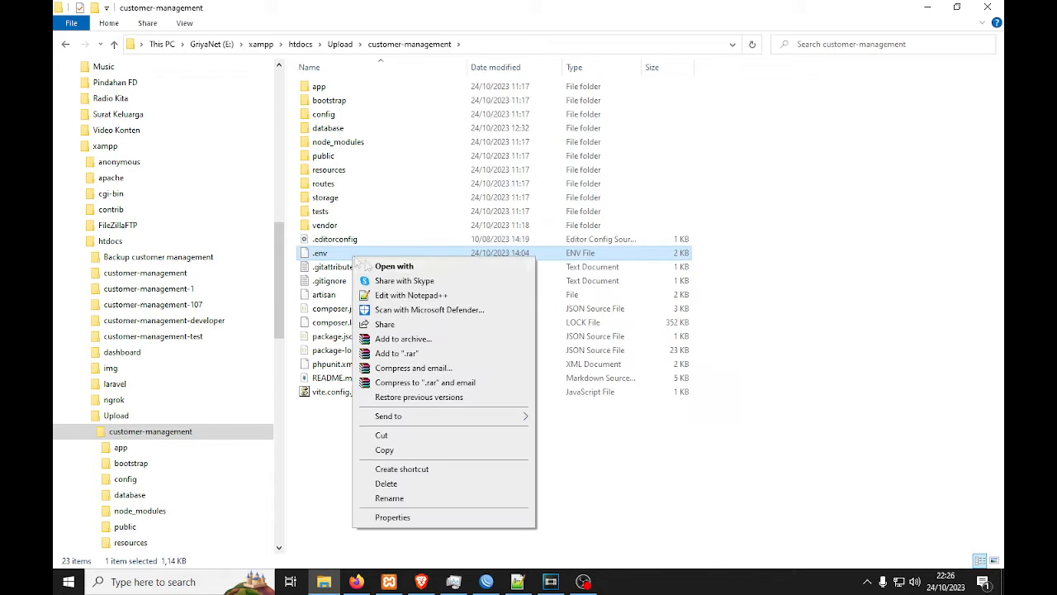
pyautogui.click(402, 297)
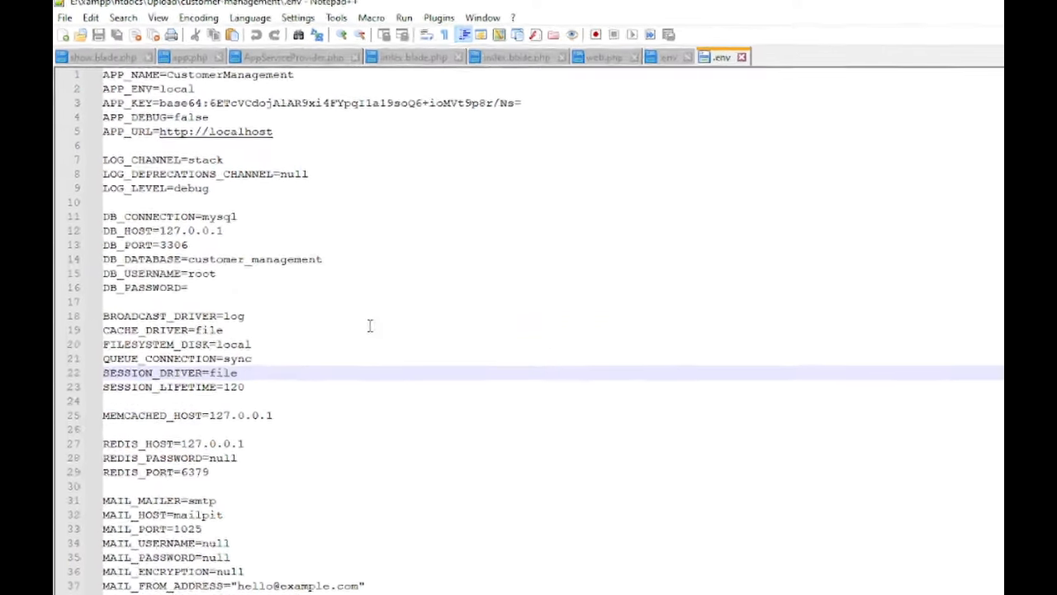
# Step: Check that .env has APP_ENV=local and DB_DATABASE=customer_management
pyautogui.moveTo(159, 88); pyautogui.dragTo(183, 89)
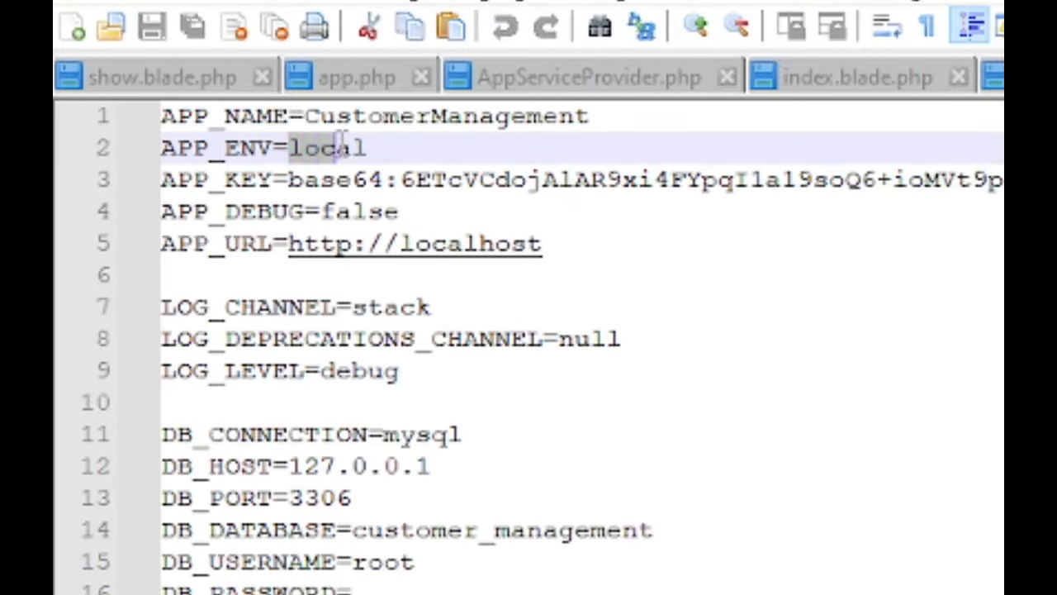
pyautogui.moveTo(342, 145); pyautogui.dragTo(373, 147)
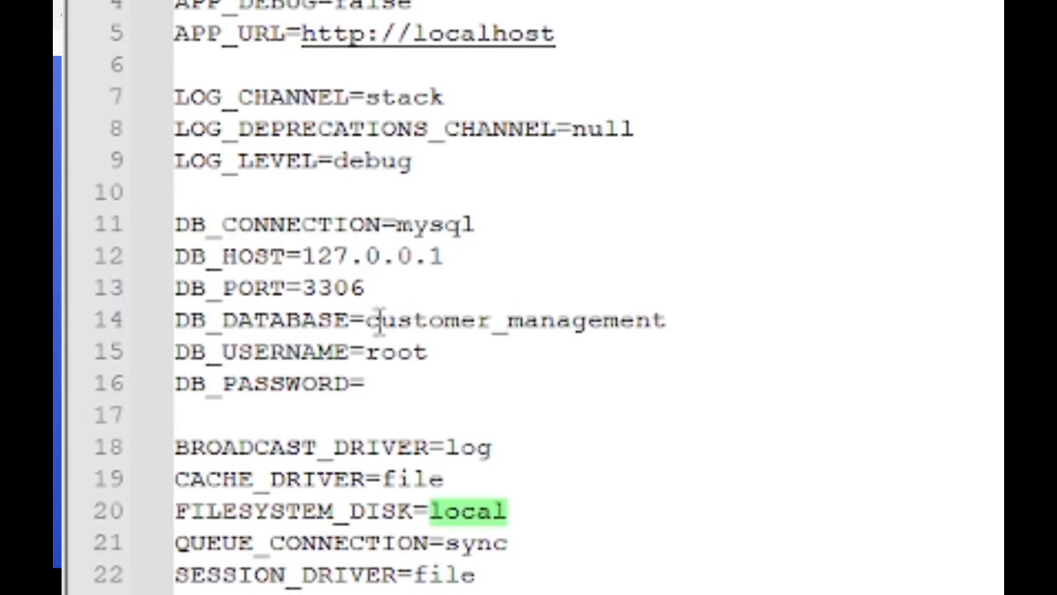
pyautogui.moveTo(373, 321); pyautogui.dragTo(673, 330)
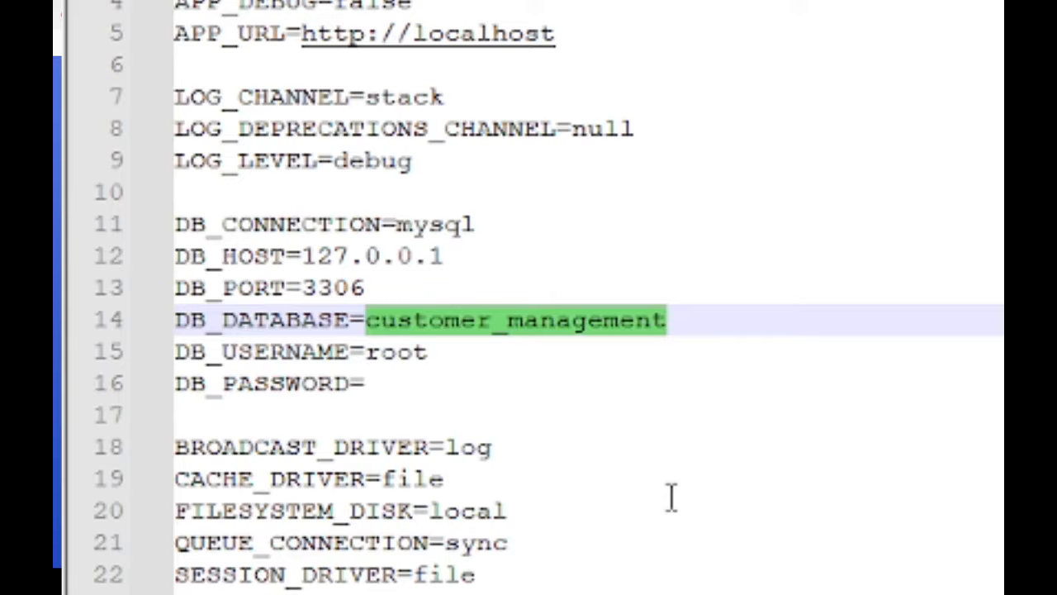
pyautogui.click(670, 495)
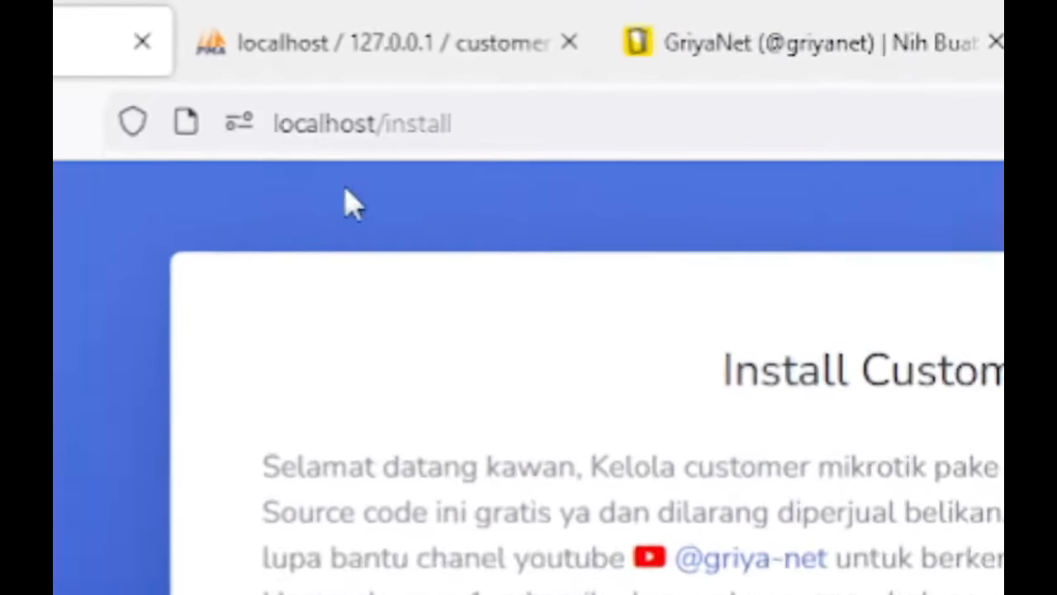
# Step: Reload localhost/install and compare the existing customer_management_106 database against the phpMyAdmin tab
pyautogui.click(281, 42)
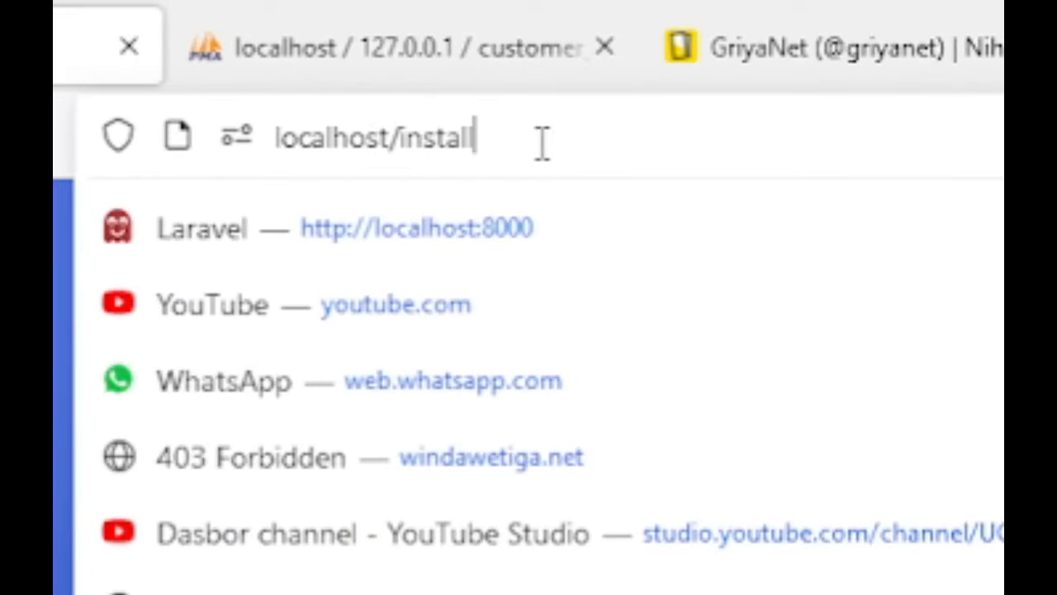
pyautogui.press('Return')
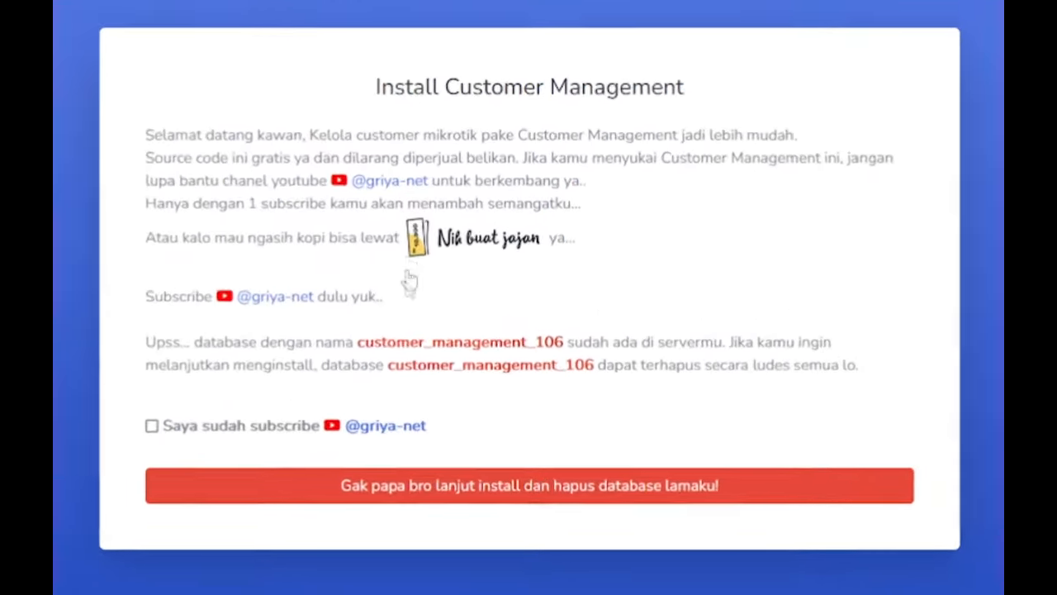
pyautogui.moveTo(357, 341); pyautogui.dragTo(565, 344)
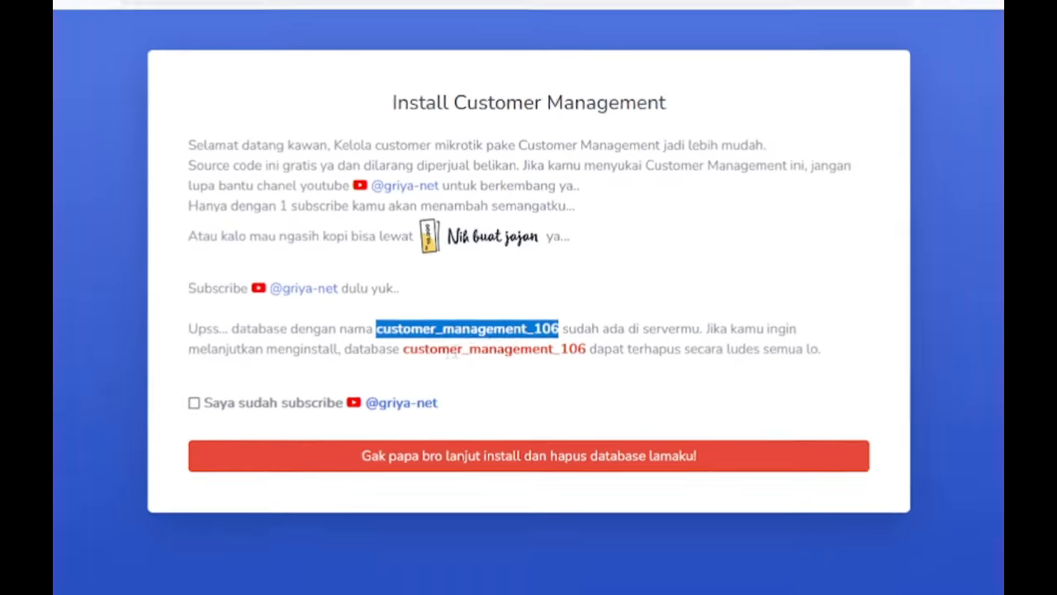
pyautogui.click(277, 15)
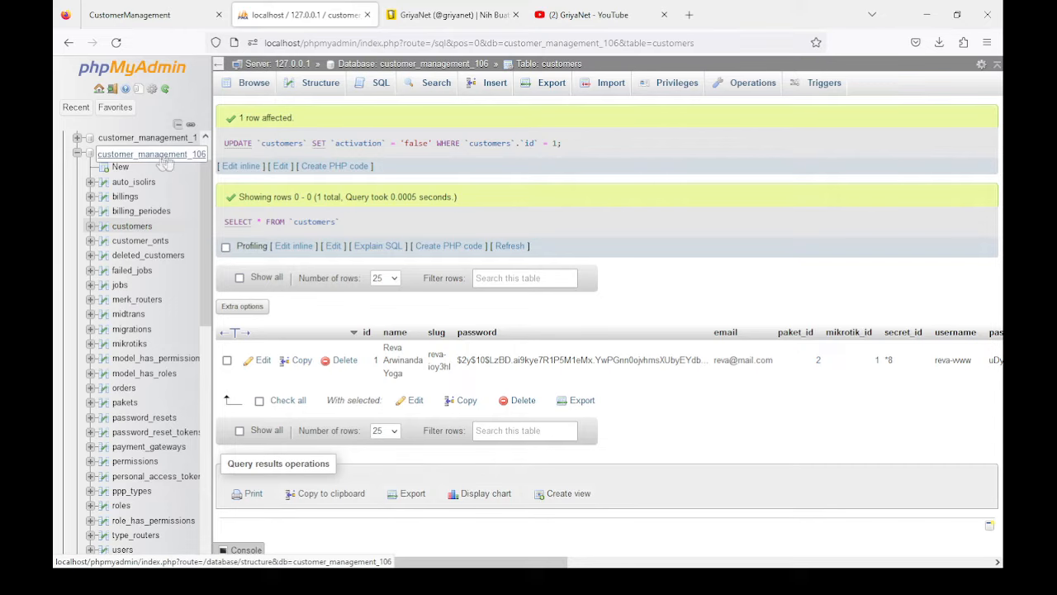
pyautogui.click(161, 14)
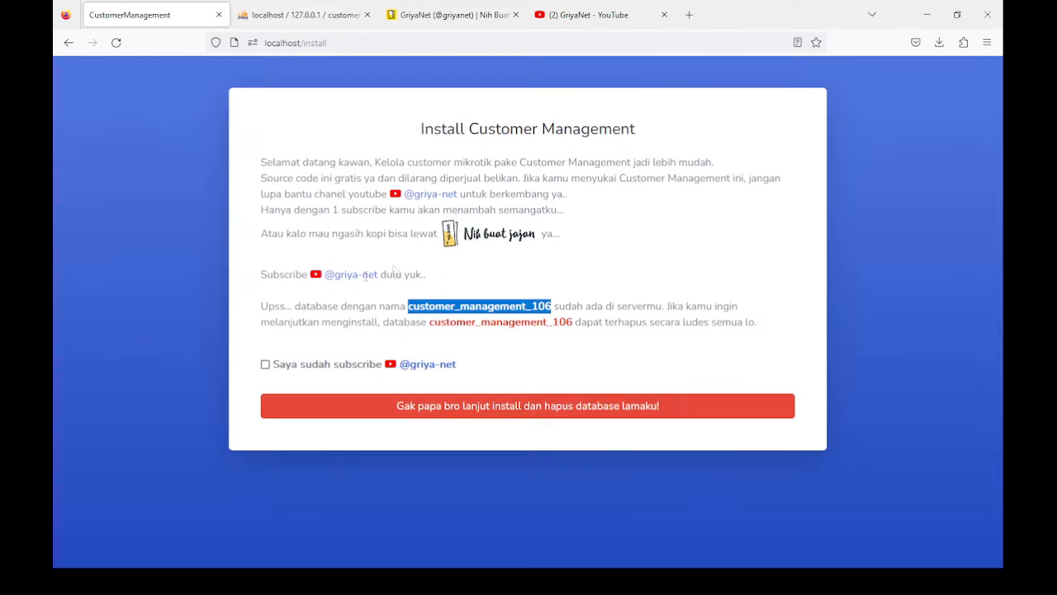
pyautogui.moveTo(422, 322); pyautogui.dragTo(578, 322)
# Step: Tick 'Saya sudah subscribe' on the installer and recheck the database in phpMyAdmin
pyautogui.click(266, 365)
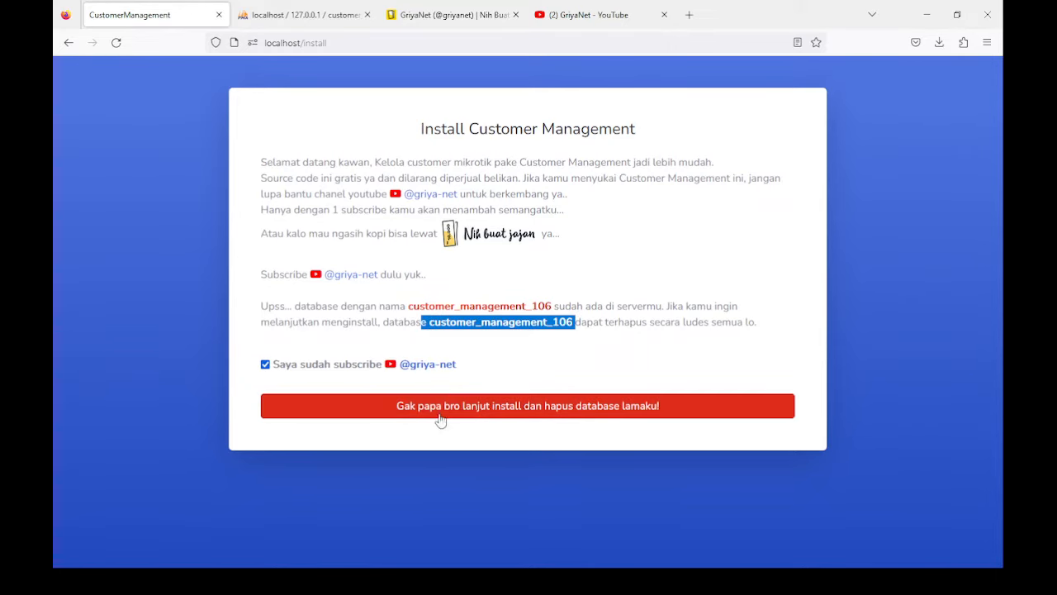
pyautogui.click(281, 14)
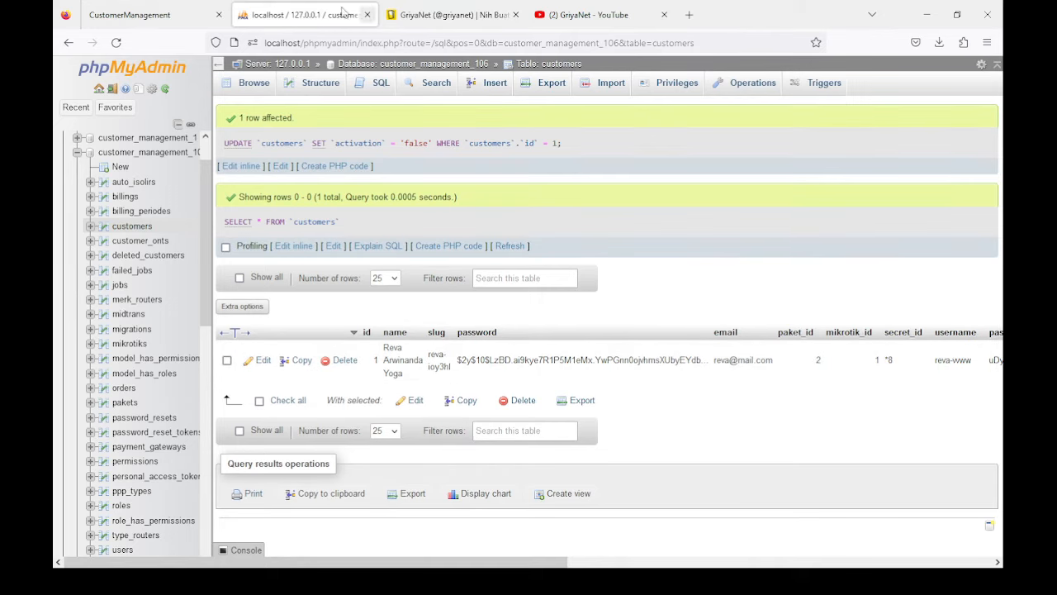
pyautogui.click(154, 7)
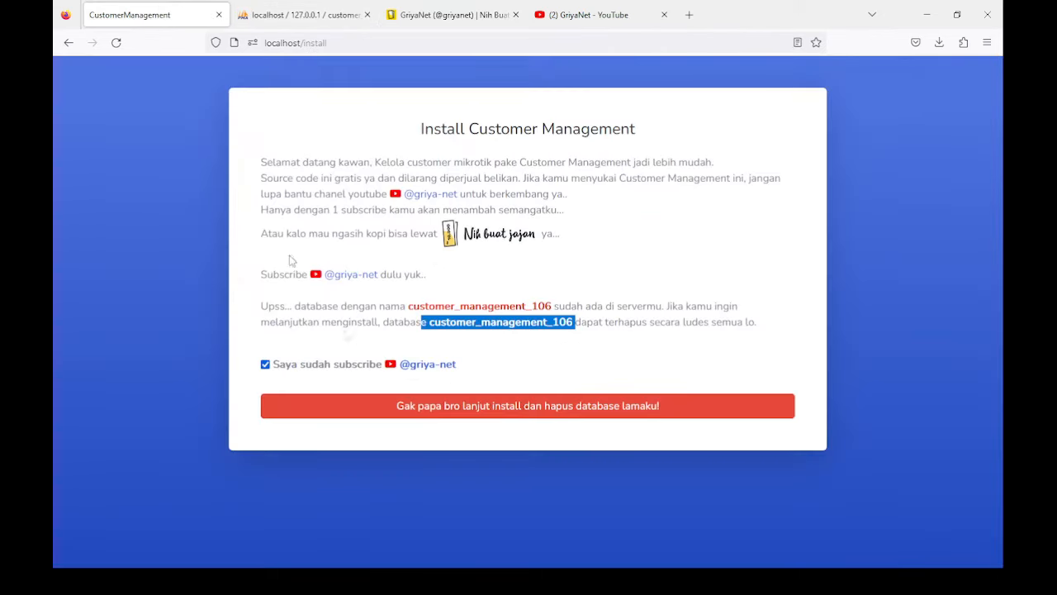
pyautogui.click(551, 580)
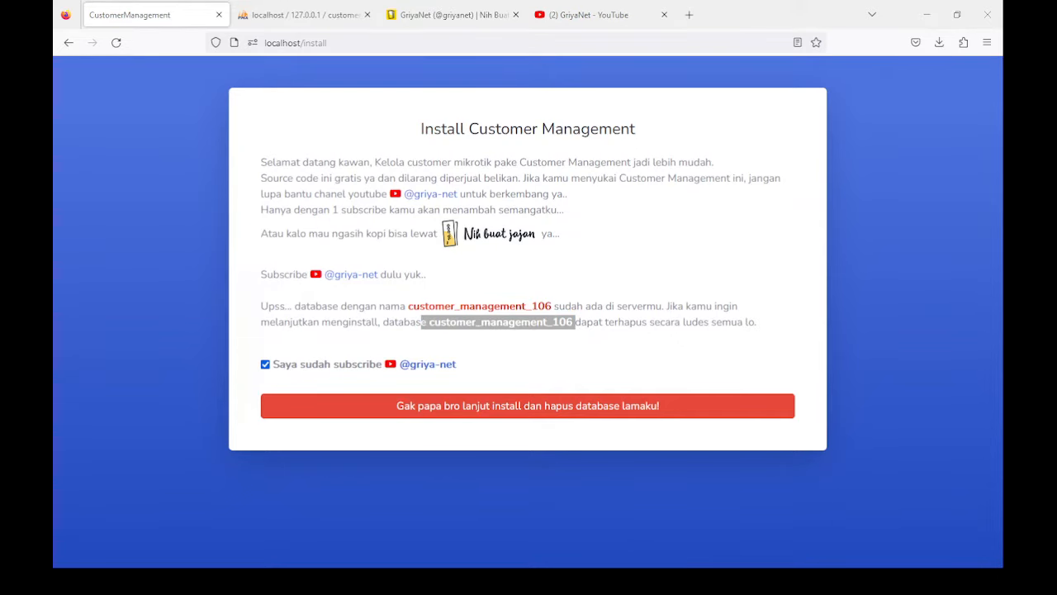
pyautogui.click(372, 580)
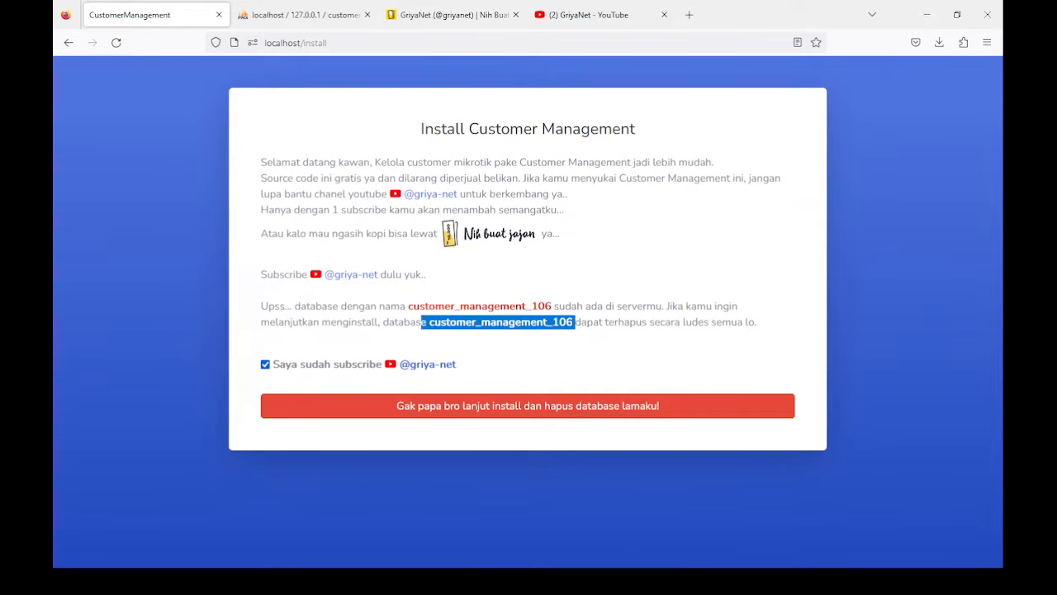
# Step: Start the install over the old database, then browse GriyaNet's Nih Buat Jajan supporter messages
pyautogui.click(442, 407)
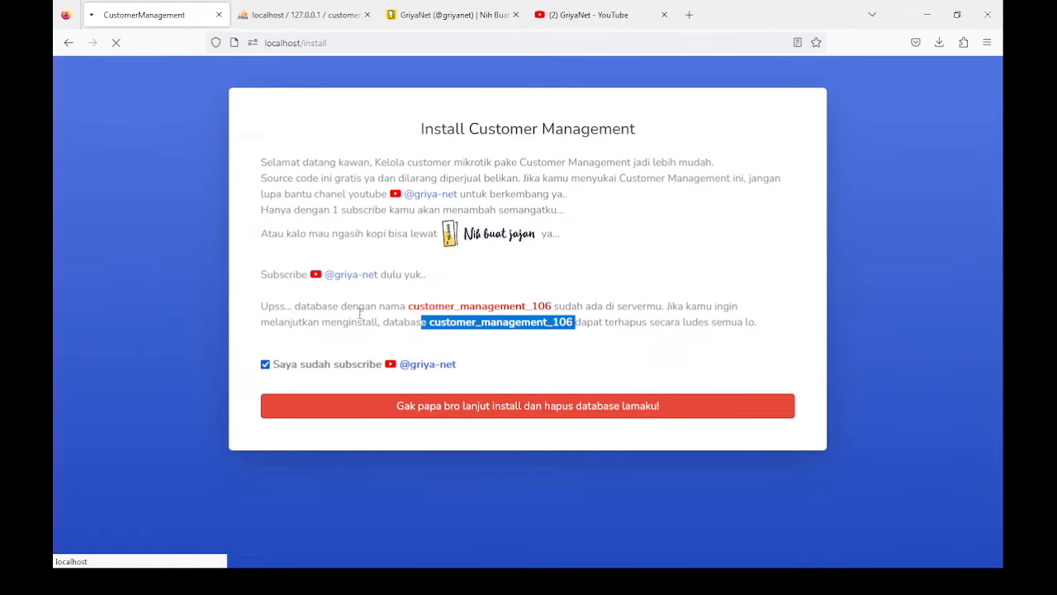
pyautogui.click(446, 16)
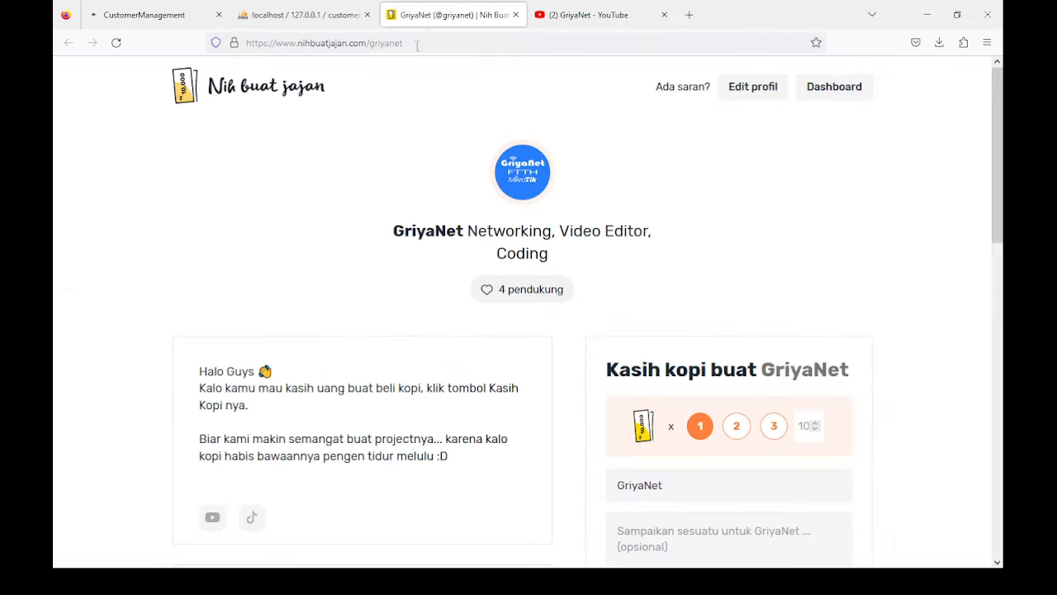
pyautogui.scroll(-2, 345, 234)
pyautogui.scroll(1, 346, 234)
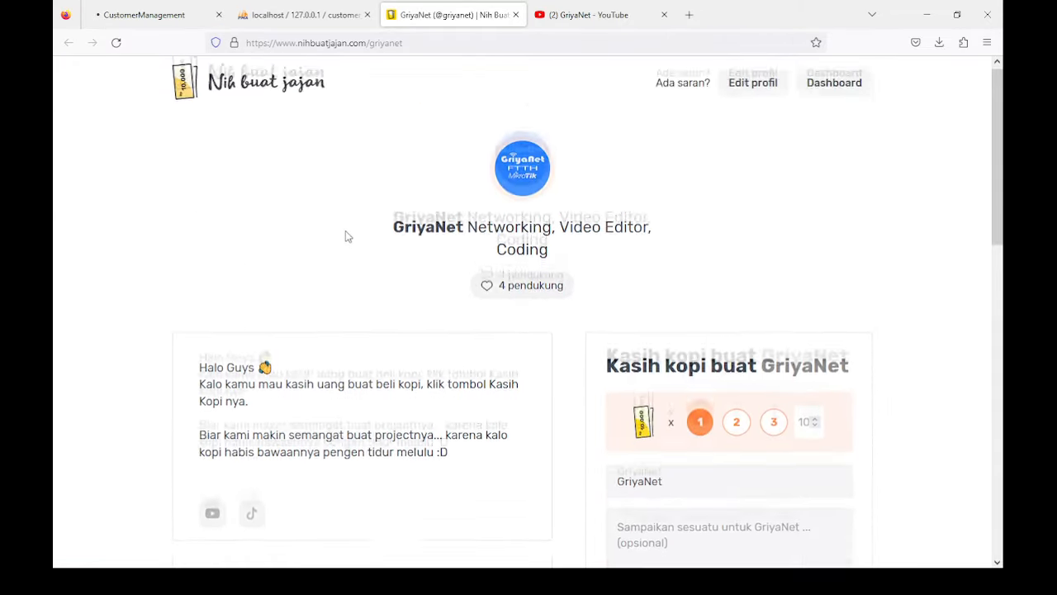
pyautogui.scroll(-1, 345, 234)
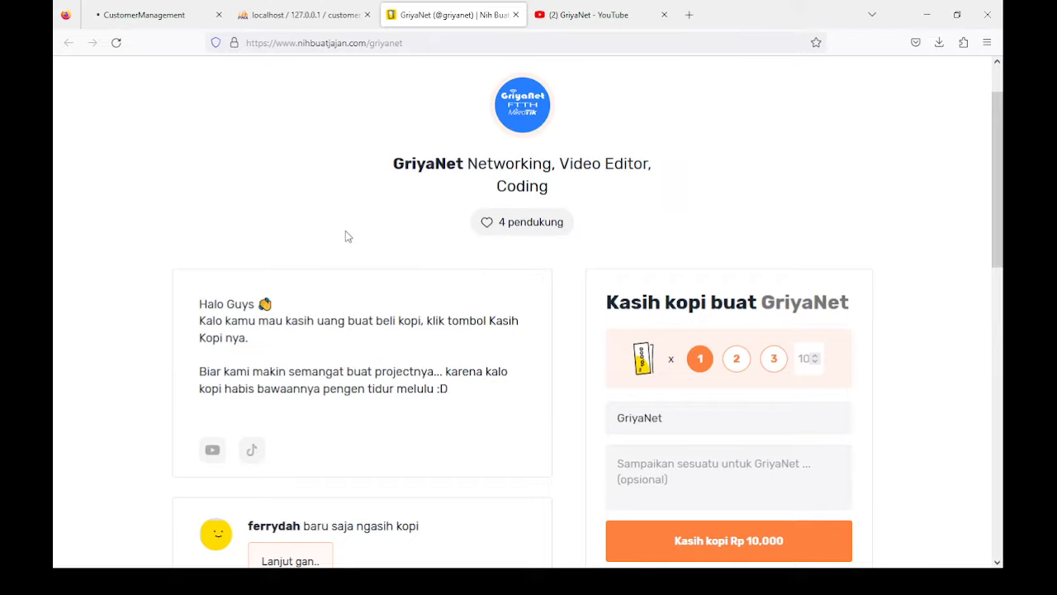
pyautogui.scroll(-2, 347, 237)
pyautogui.scroll(-1, 345, 271)
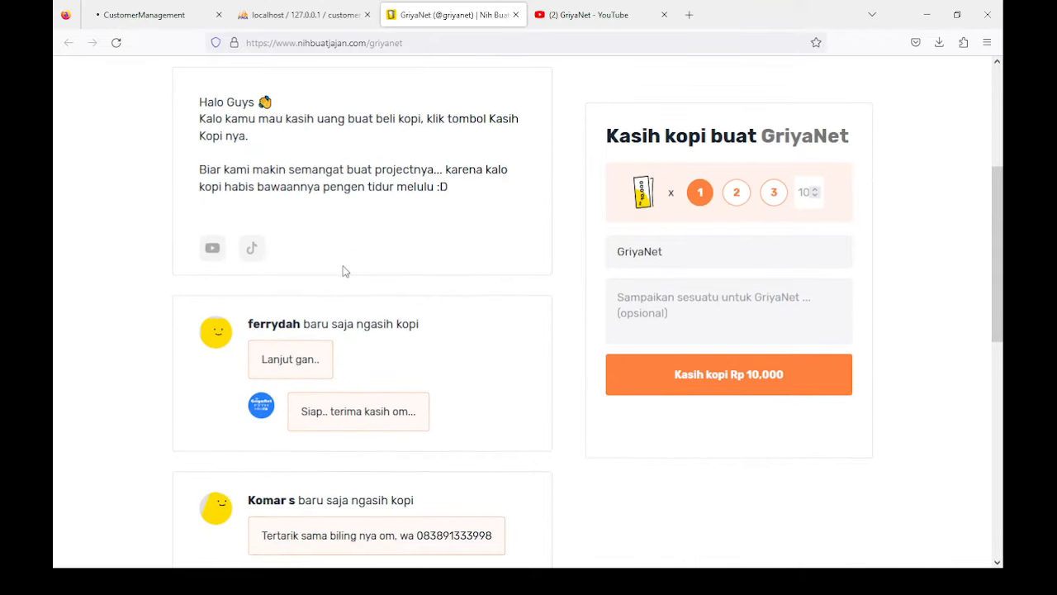
pyautogui.scroll(-5, 345, 271)
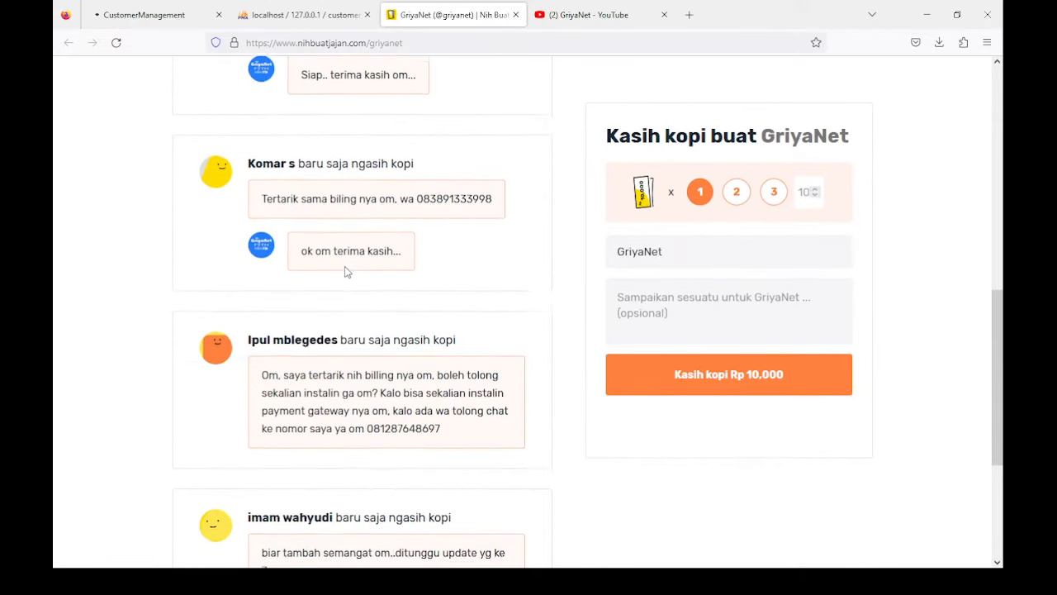
pyautogui.scroll(-2, 345, 270)
pyautogui.scroll(2, 345, 271)
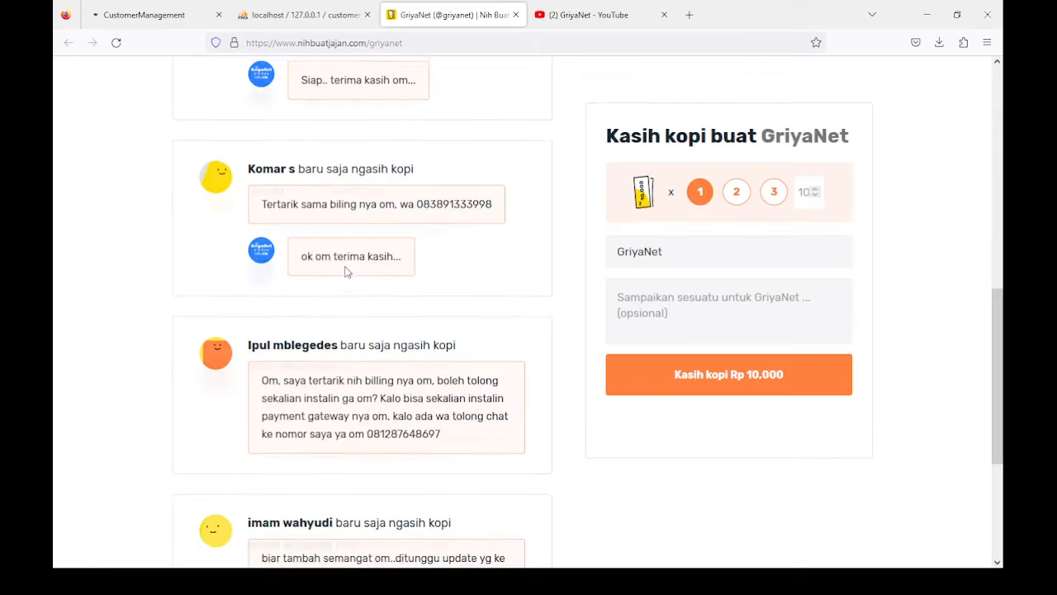
pyautogui.scroll(9, 345, 270)
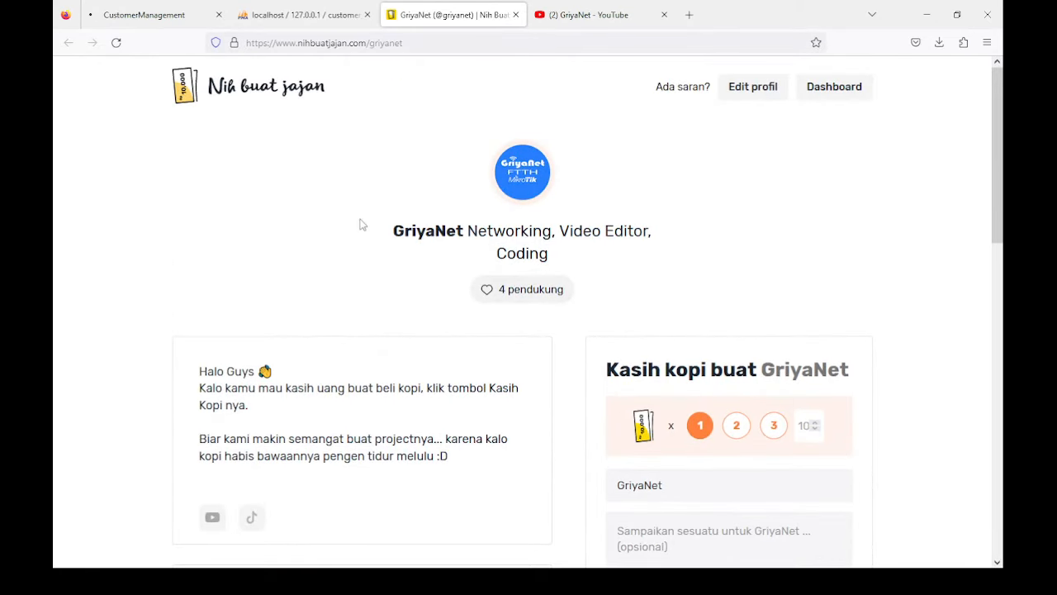
# Step: Show the GriyaNet YouTube channel's 534 subscribers, then return to the installer's admin account form
pyautogui.click(591, 16)
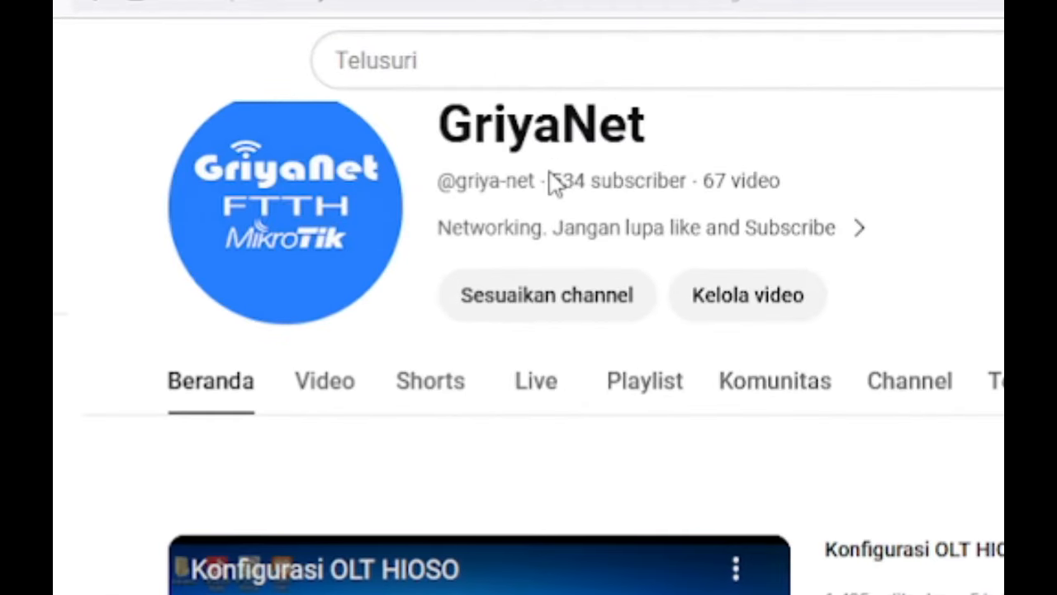
pyautogui.moveTo(552, 180); pyautogui.dragTo(697, 178)
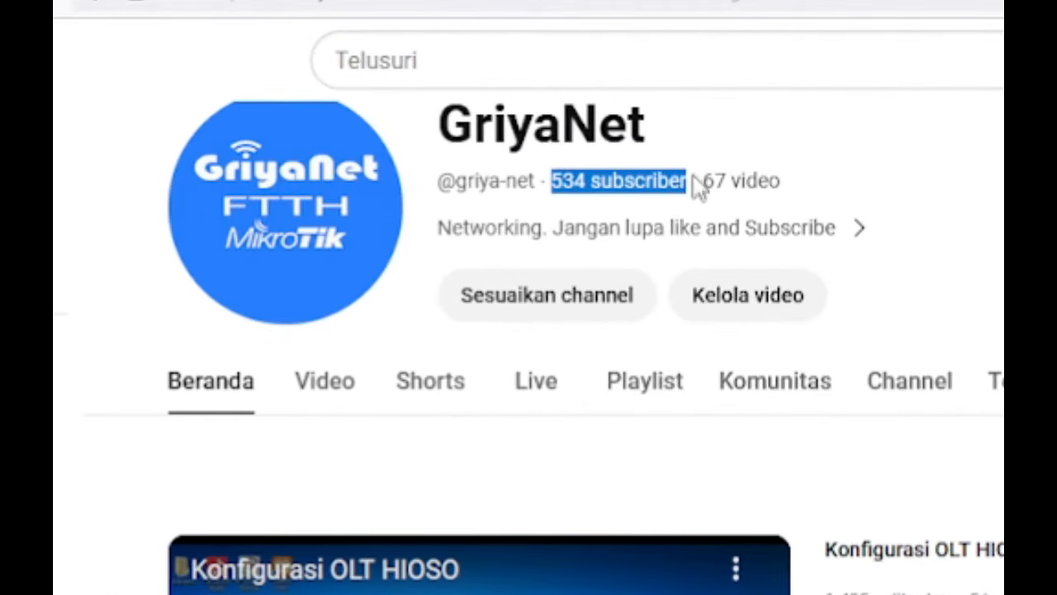
pyautogui.click(589, 180)
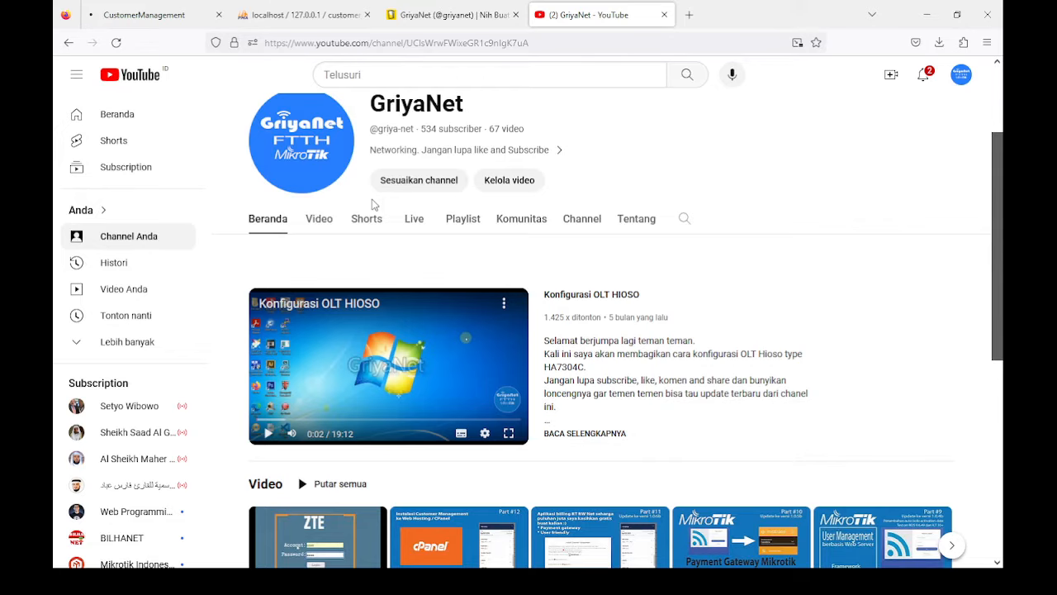
pyautogui.click(145, 23)
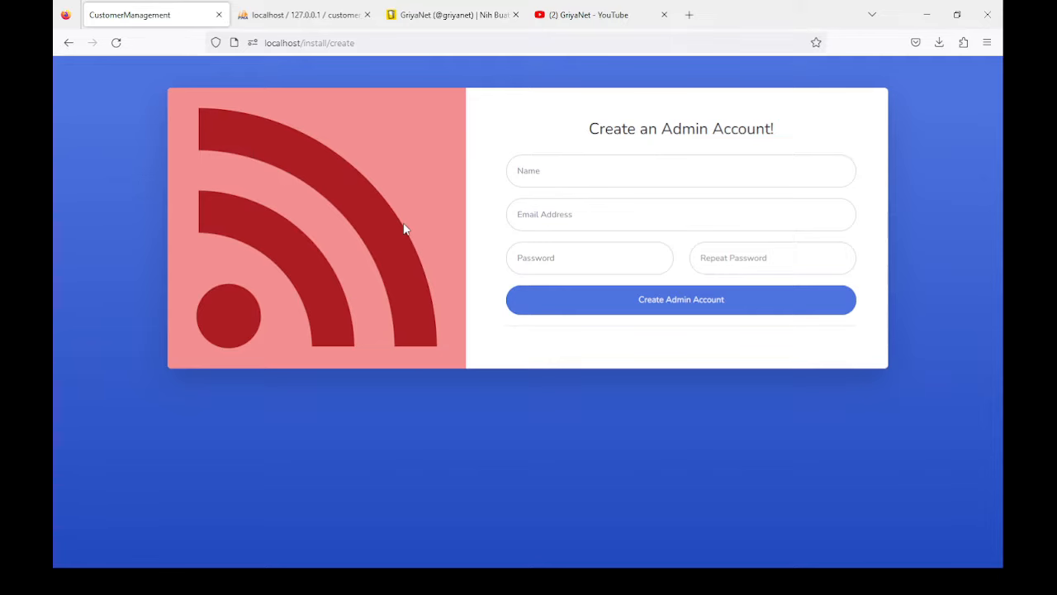
# Step: Create the admin account with the admin's name, e-mail address and a matching repeated password
pyautogui.click(536, 169)
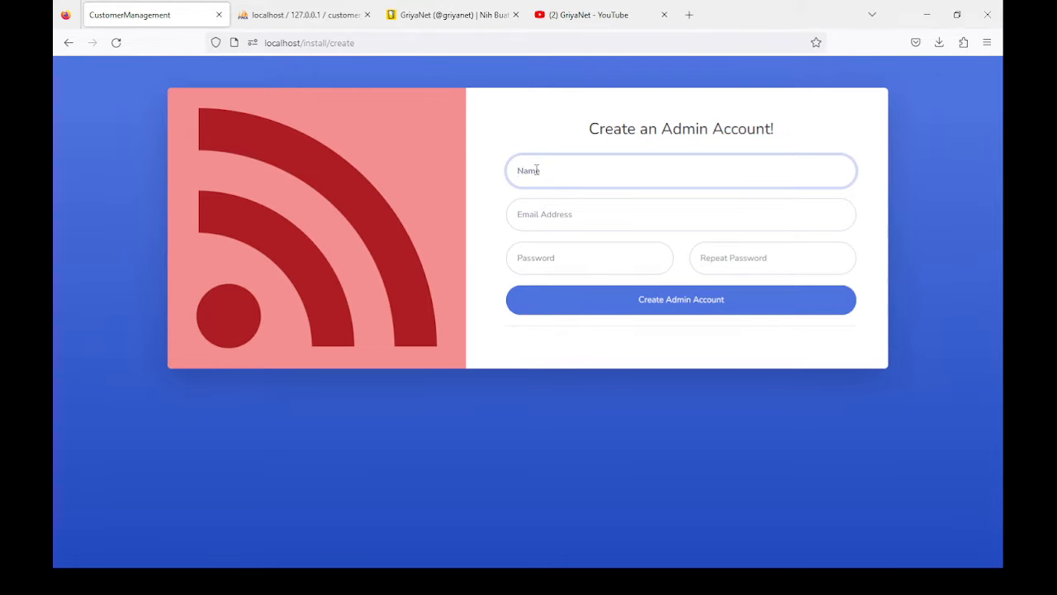
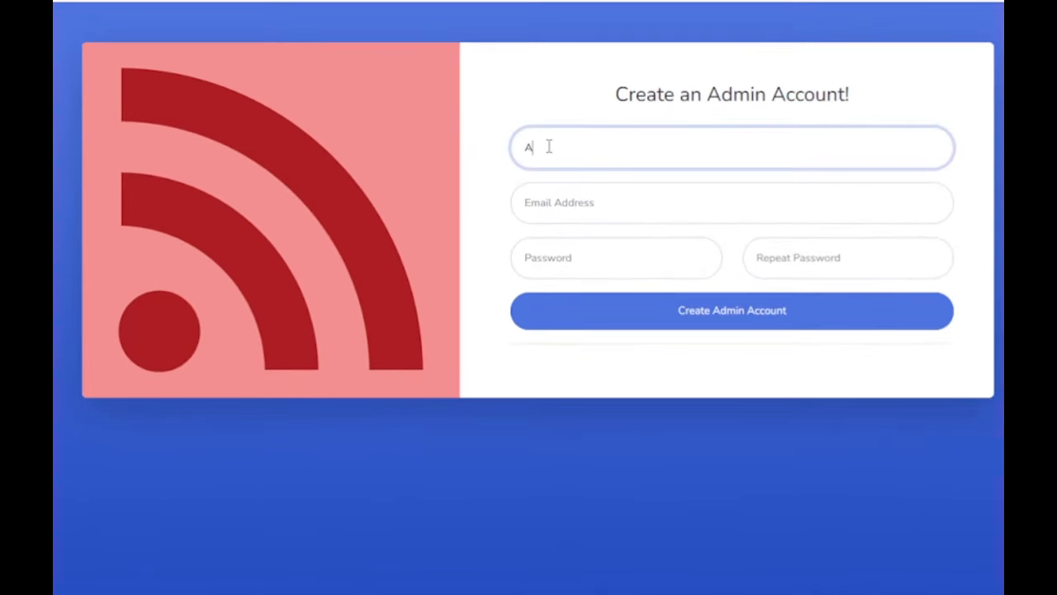
pyautogui.click(573, 210)
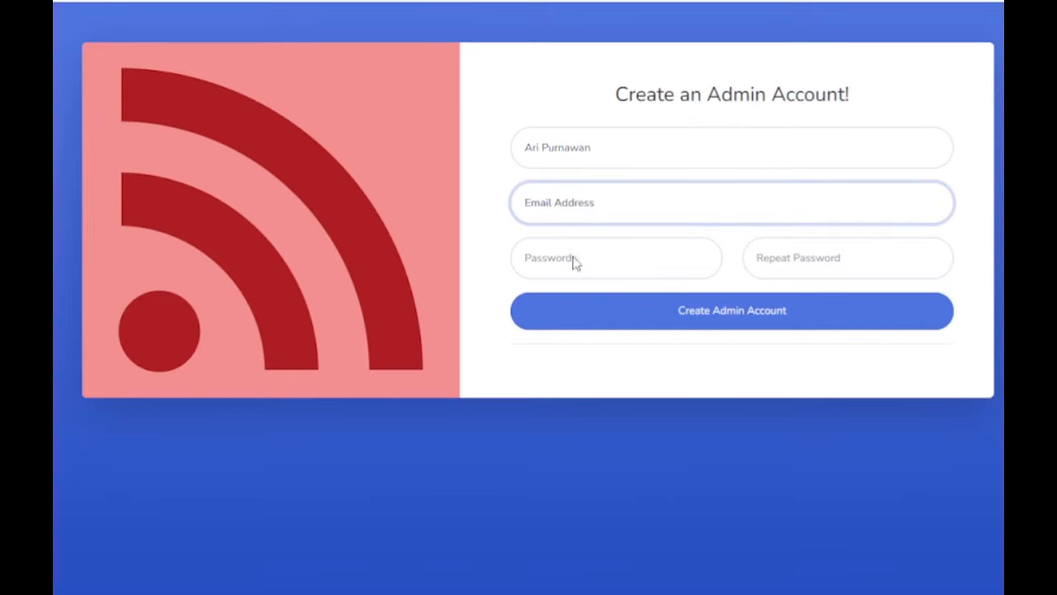
pyautogui.moveTo(628, 260); pyautogui.dragTo(598, 259)
pyautogui.click(790, 255)
pyautogui.write('••••••••••')
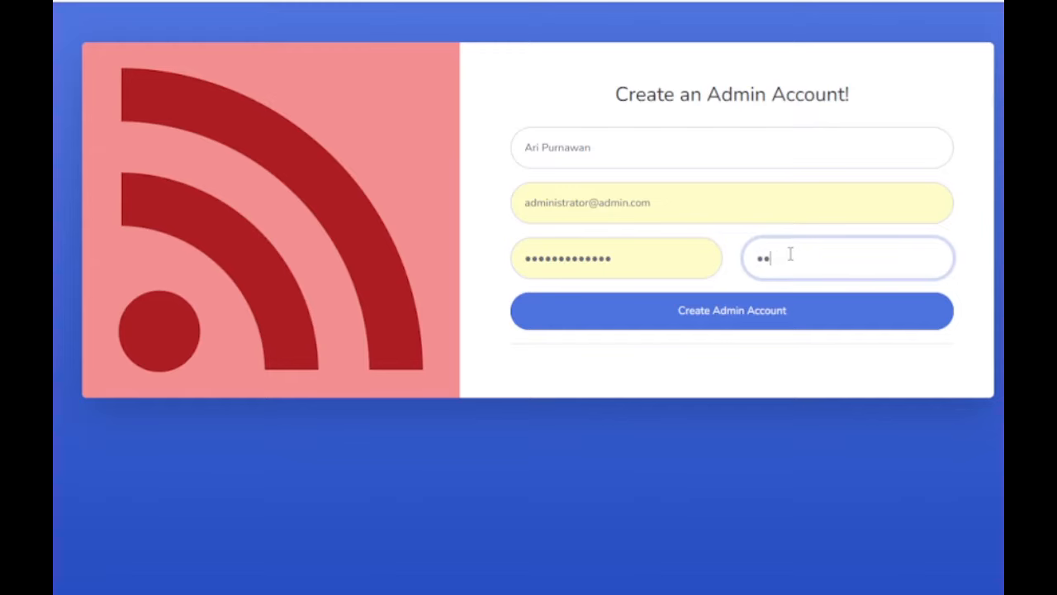
pyautogui.write('•••')
pyautogui.click(724, 319)
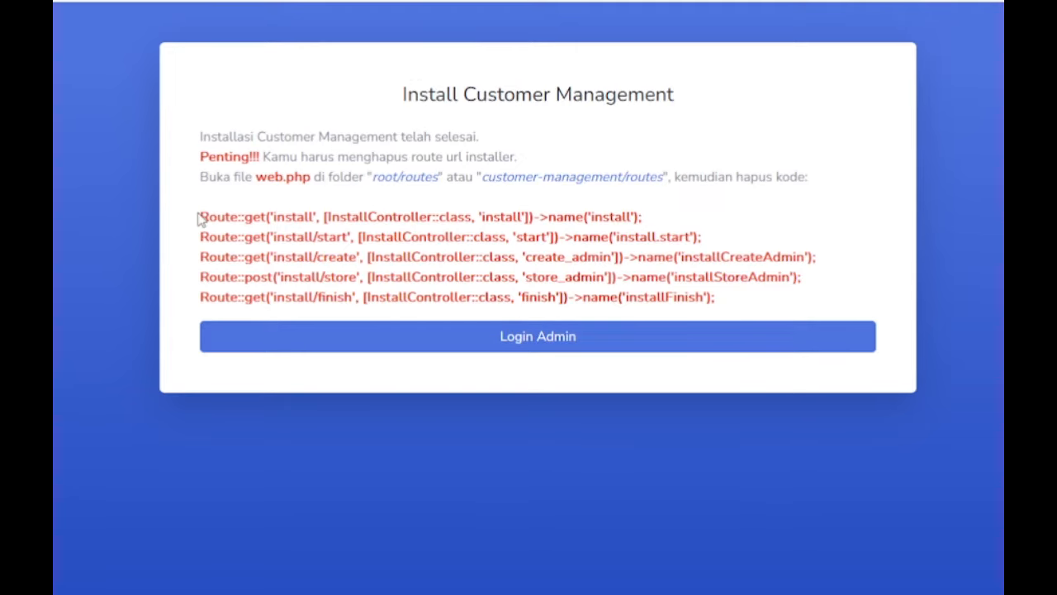
# Step: Select the five installer Route lines on the finish page and switch to File Explorer's htdocs folder
pyautogui.moveTo(201, 216); pyautogui.dragTo(781, 314)
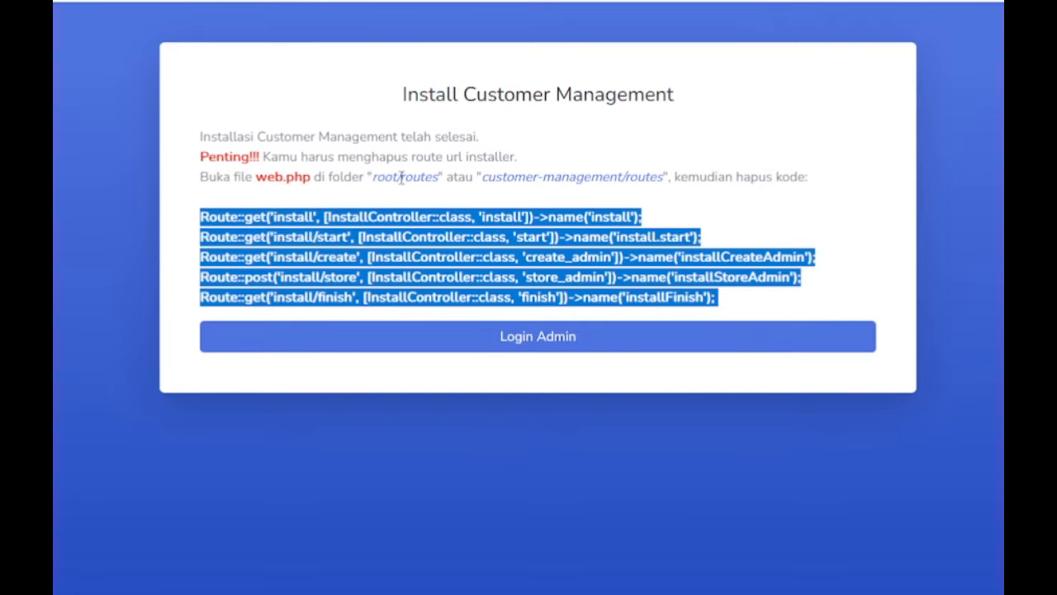
pyautogui.moveTo(401, 178); pyautogui.dragTo(440, 176)
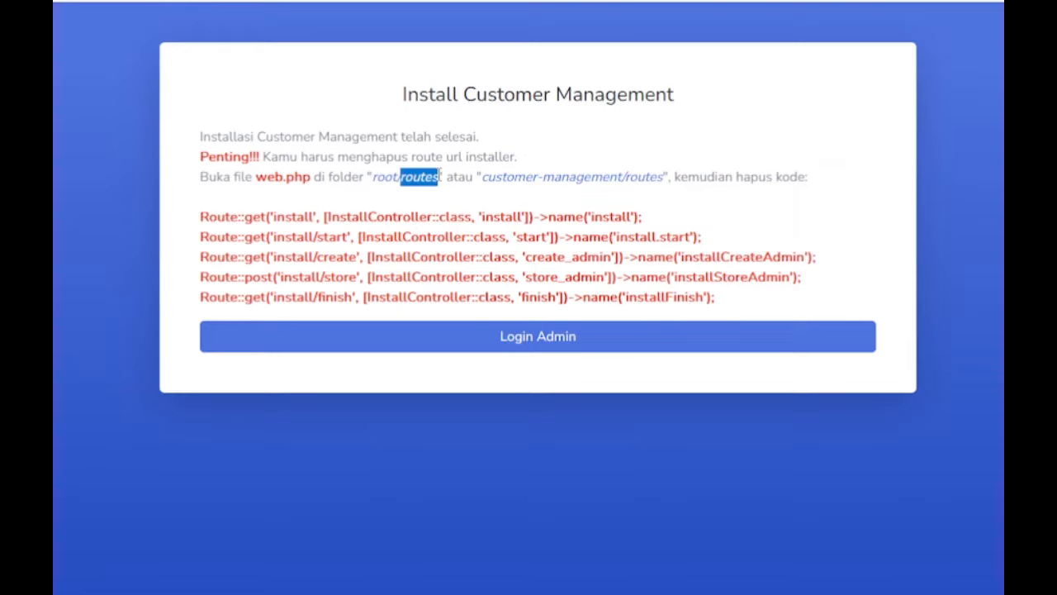
pyautogui.moveTo(203, 218); pyautogui.dragTo(782, 316)
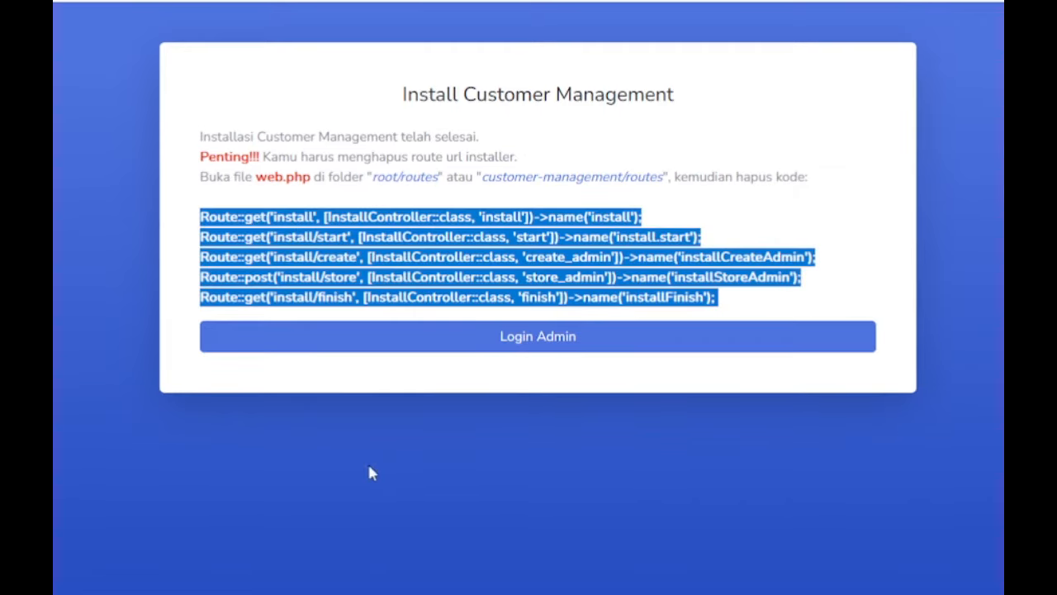
pyautogui.hotkey('alt', 'Tab')
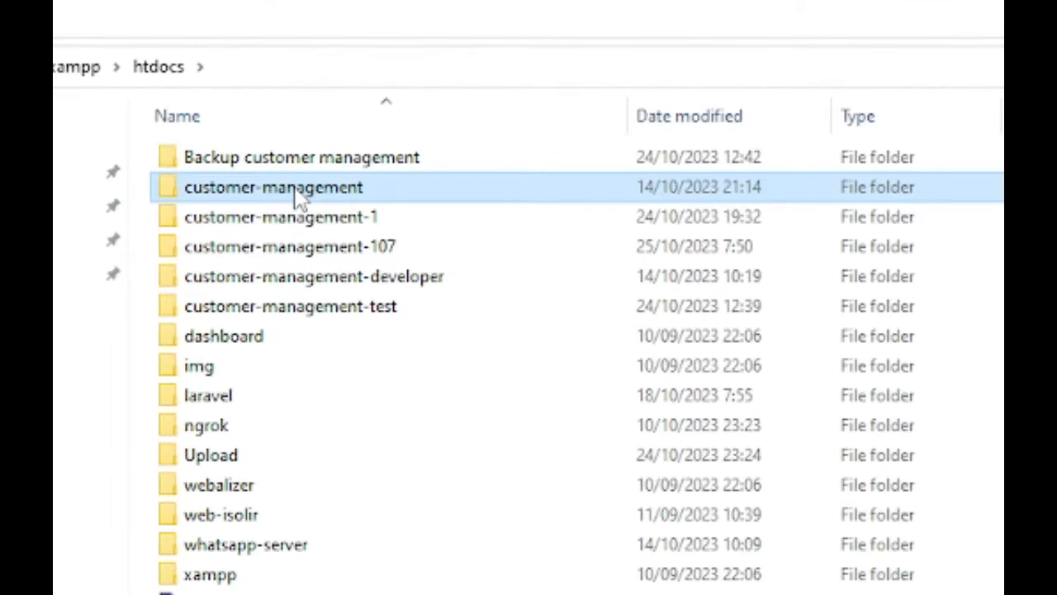
# Step: Open customer-management/routes/web.php in Notepad++
pyautogui.doubleClick(299, 195)
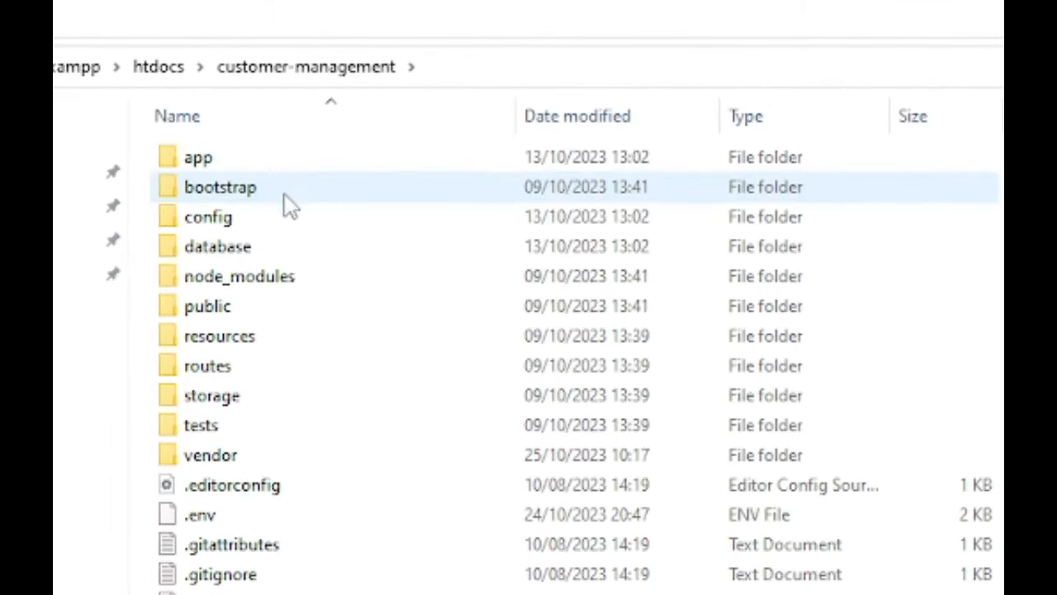
pyautogui.click(236, 367)
pyautogui.doubleClick(333, 380)
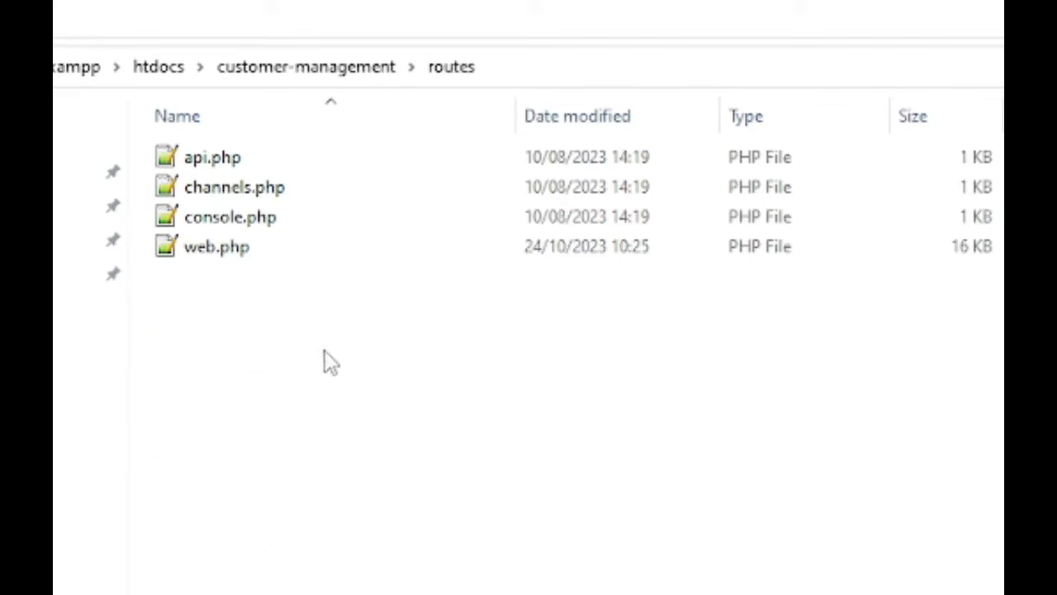
pyautogui.click(240, 261)
pyautogui.rightClick(291, 246)
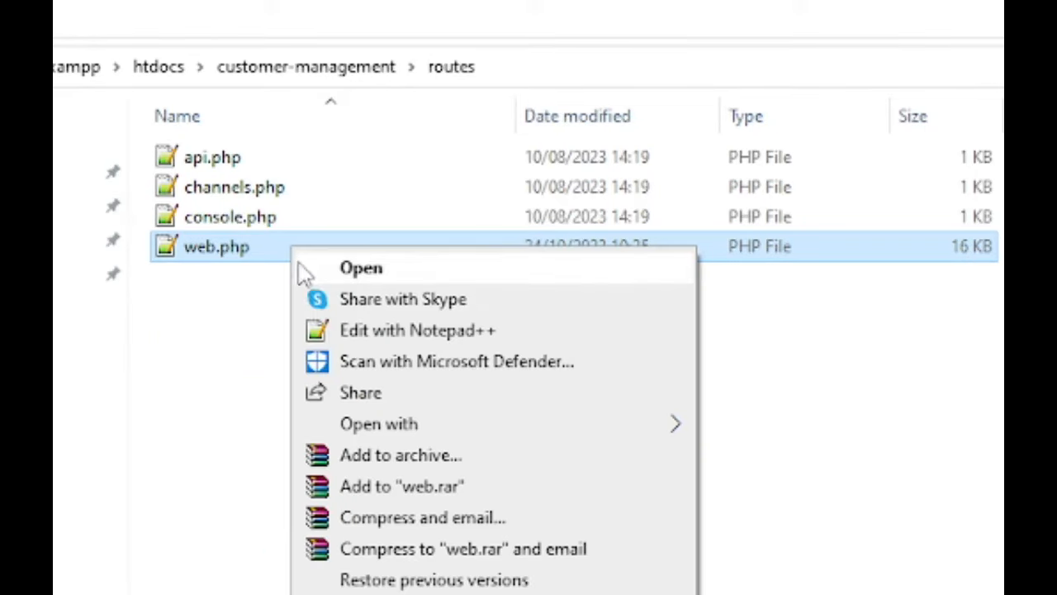
pyautogui.click(310, 331)
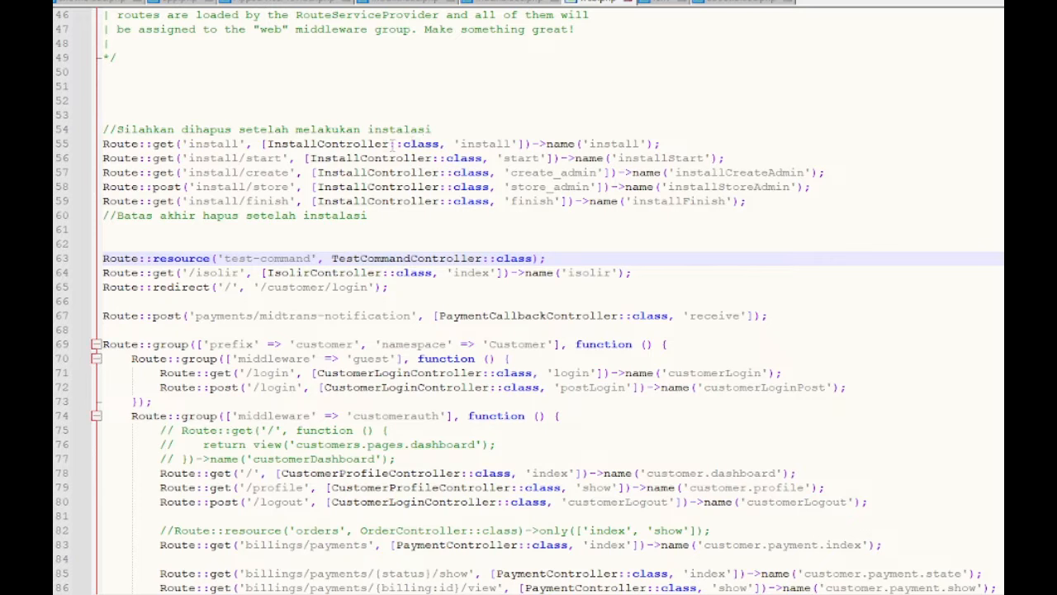
# Step: Delete the installer Route lines 55–59 from web.php
pyautogui.moveTo(102, 144); pyautogui.dragTo(800, 206)
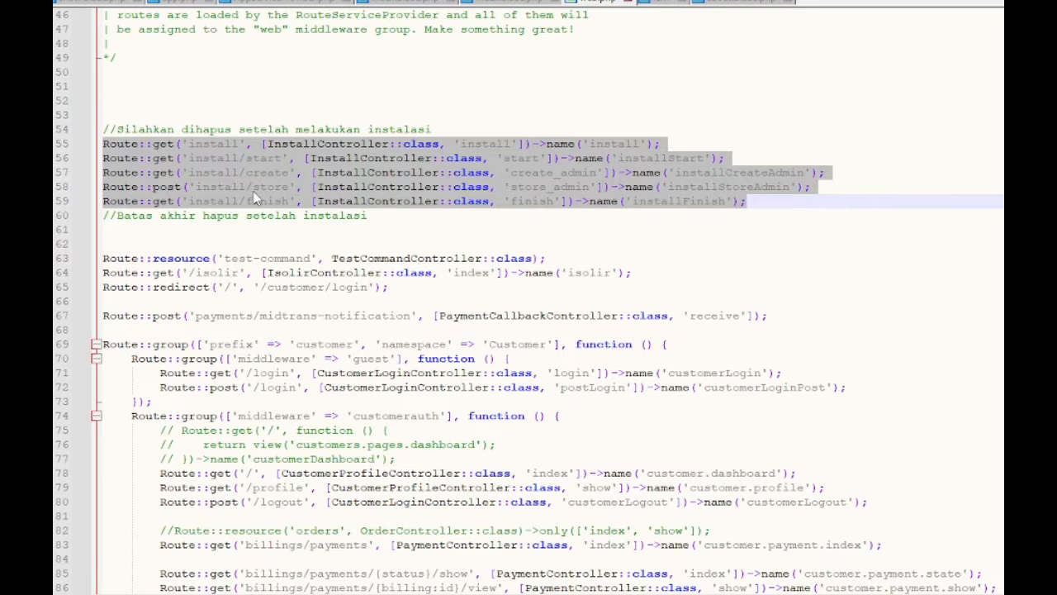
pyautogui.press('Delete')
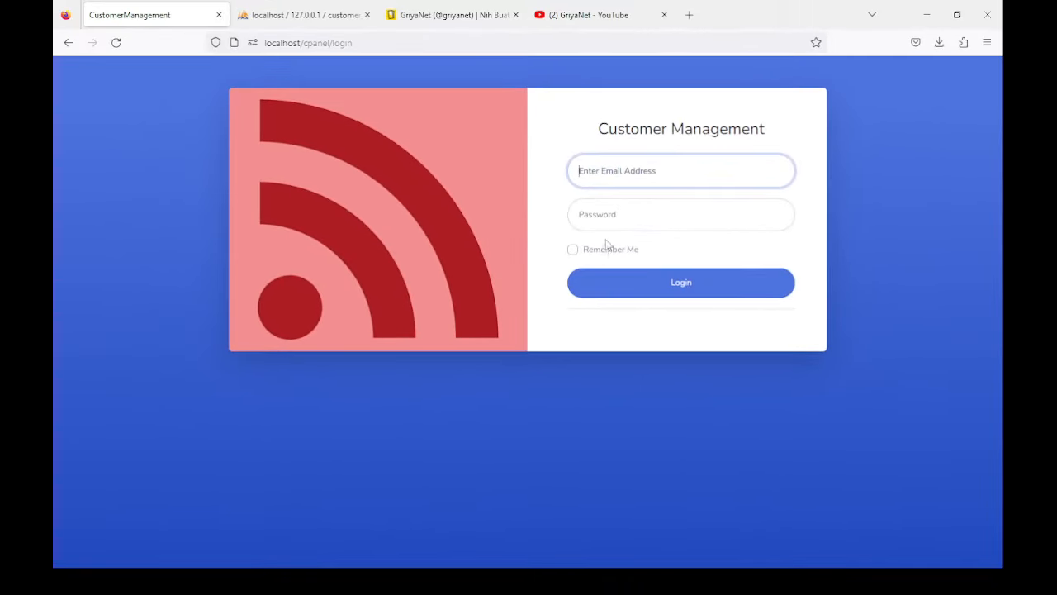
# Step: Sign in to the admin panel and reach the Home dashboard, where all counts are 0
pyautogui.click(609, 287)
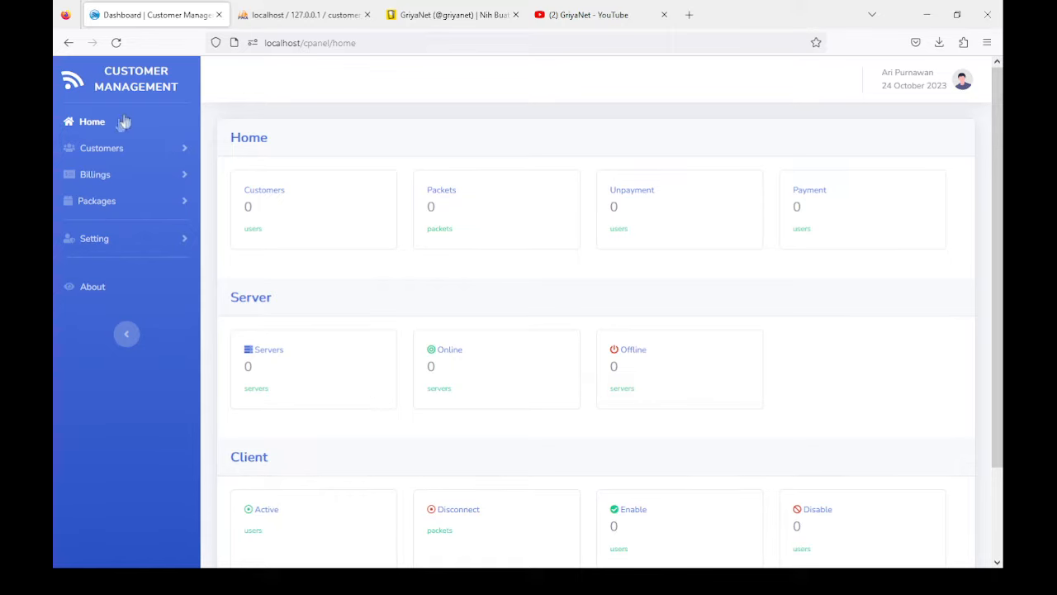
# Step: Open Customers > Add New Customer and enter the customer's full name and e-mail address
pyautogui.click(109, 157)
pyautogui.click(124, 183)
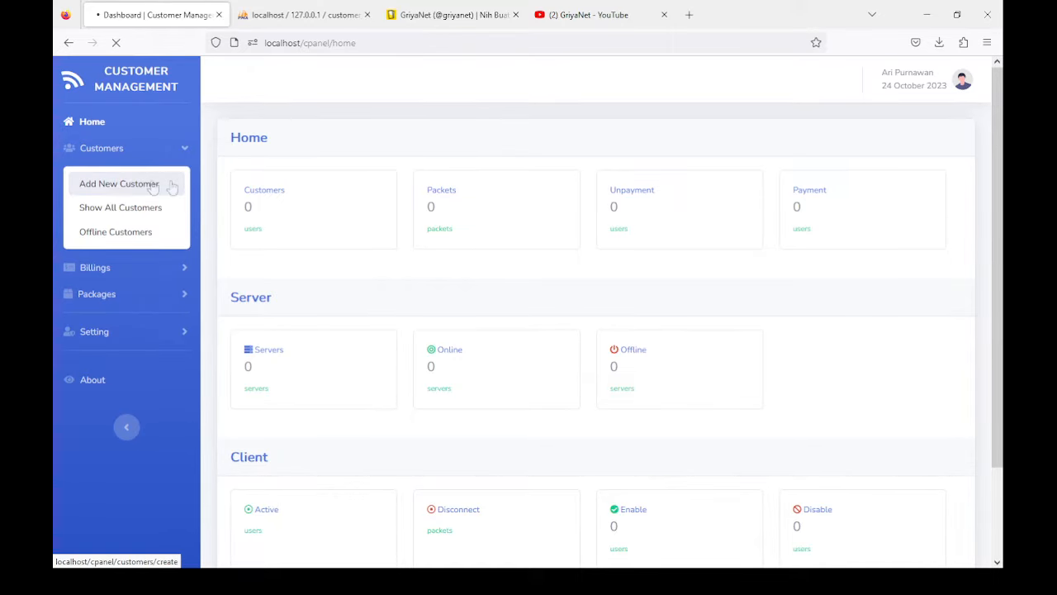
pyautogui.click(263, 202)
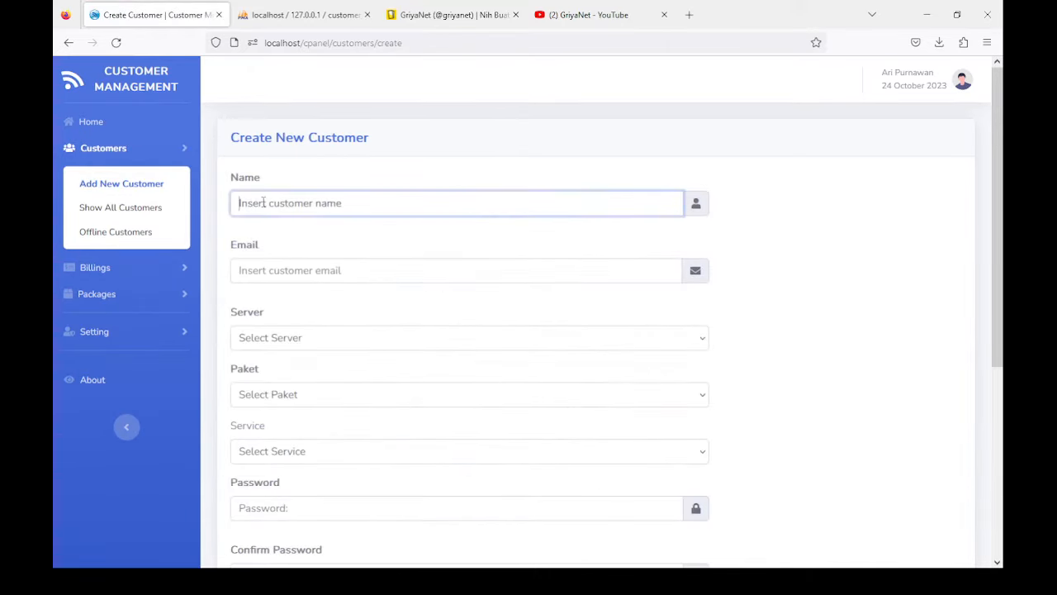
pyautogui.click(250, 264)
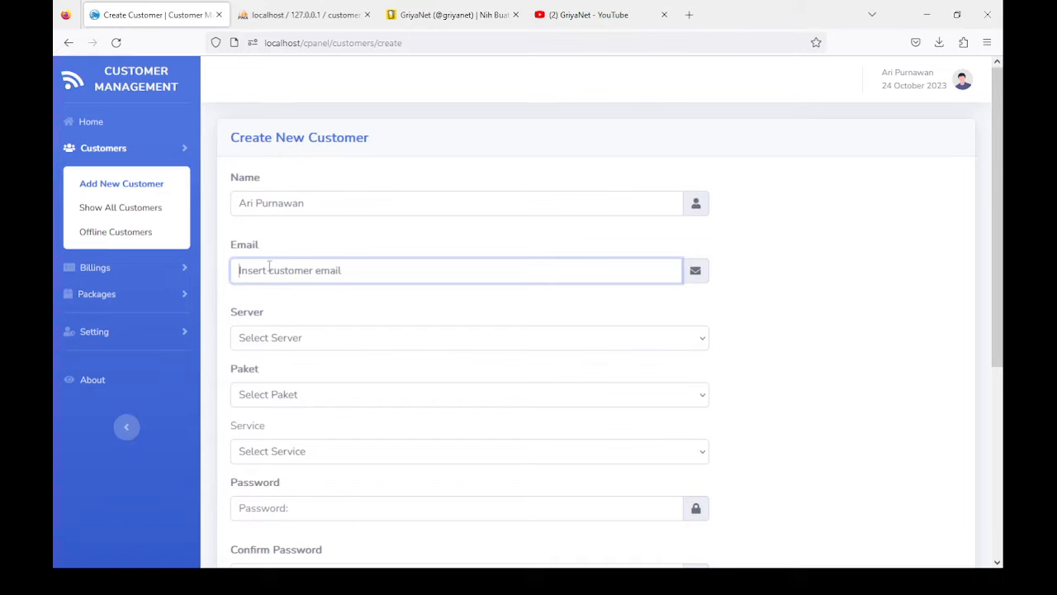
pyautogui.tripleClick(334, 204)
pyautogui.click(276, 273)
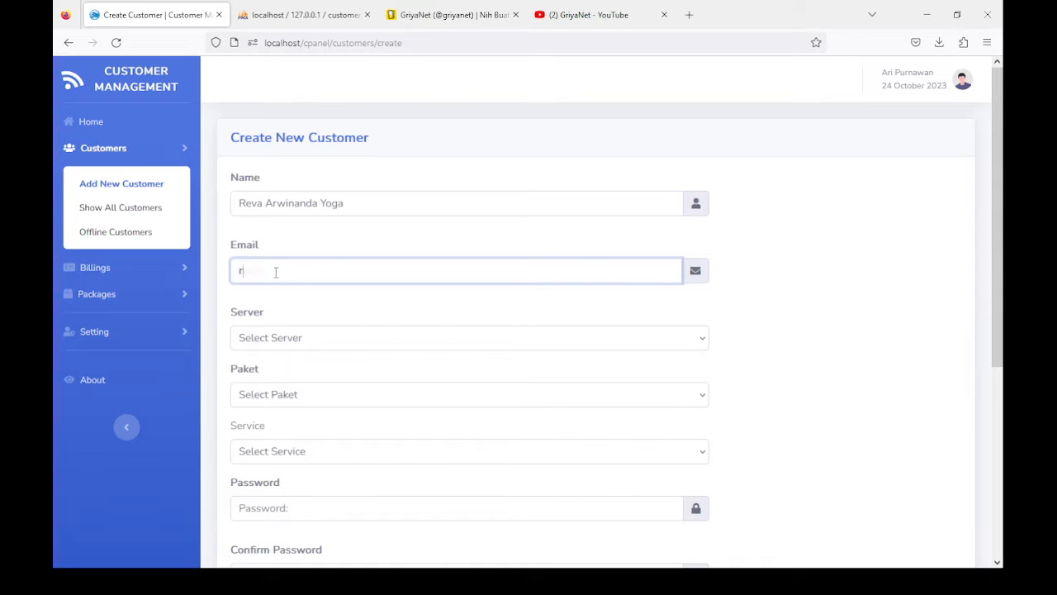
pyautogui.click(280, 347)
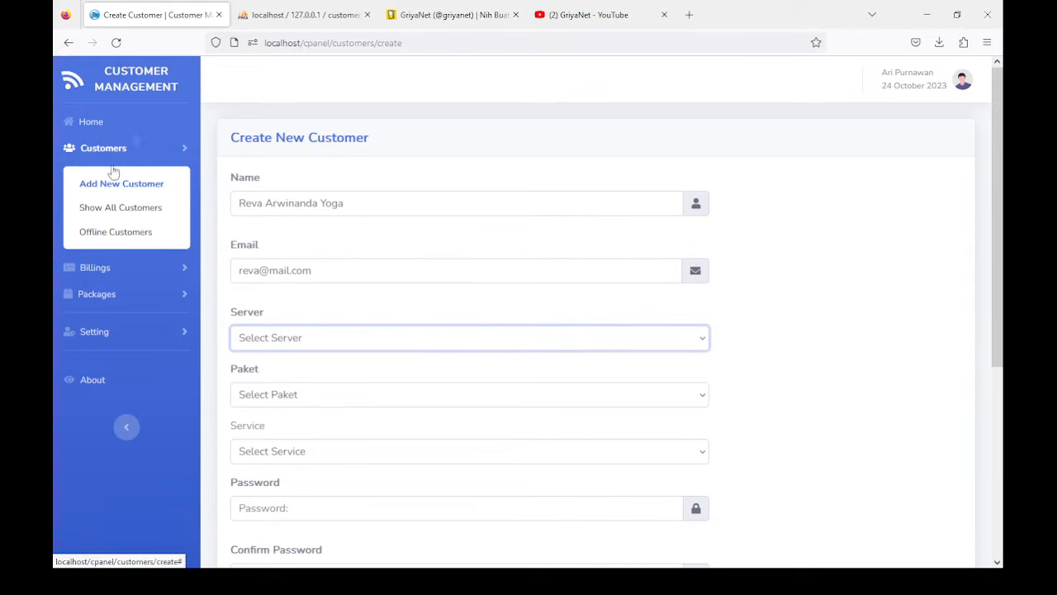
# Step: Start adding a new server from the Setting > Servers page
pyautogui.click(96, 333)
pyautogui.scroll(-1, 104, 331)
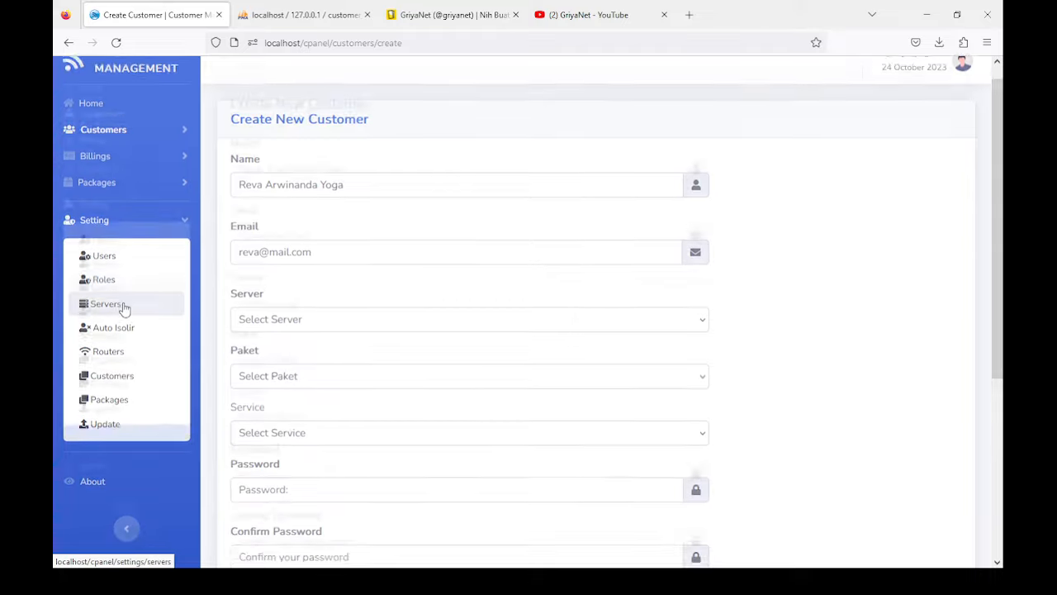
pyautogui.click(105, 256)
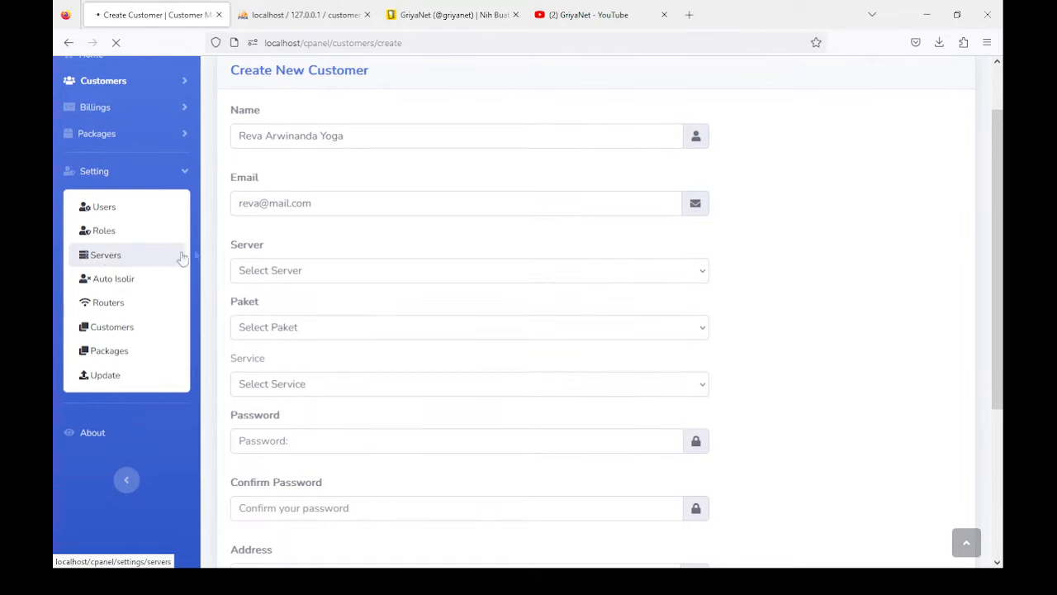
pyautogui.click(262, 163)
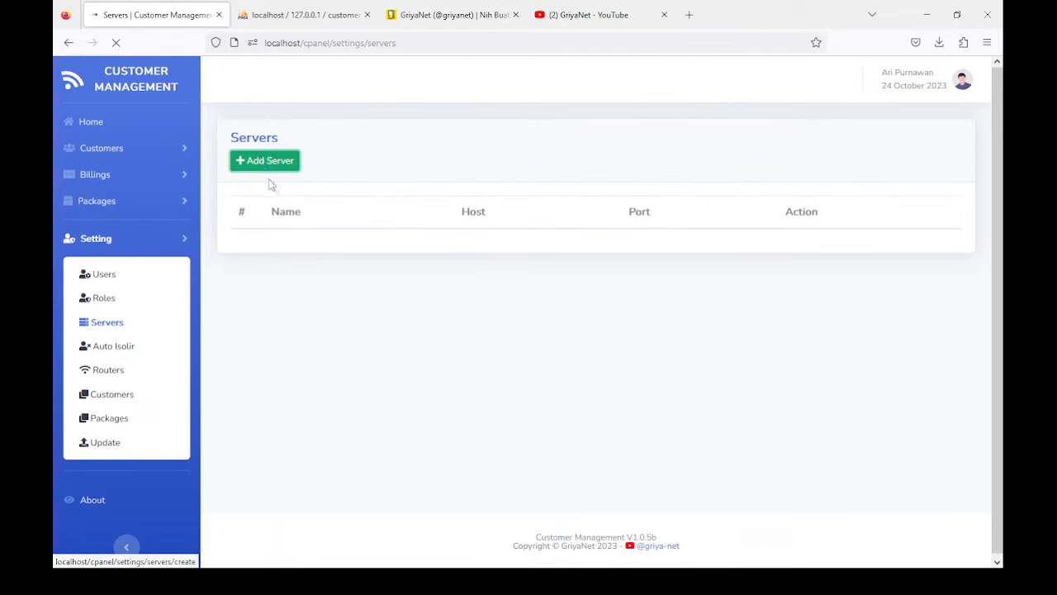
# Step: Enter server name Mikrotik 7.10, host 192.168.116.3, the saved router login and port 8728
pyautogui.click(267, 203)
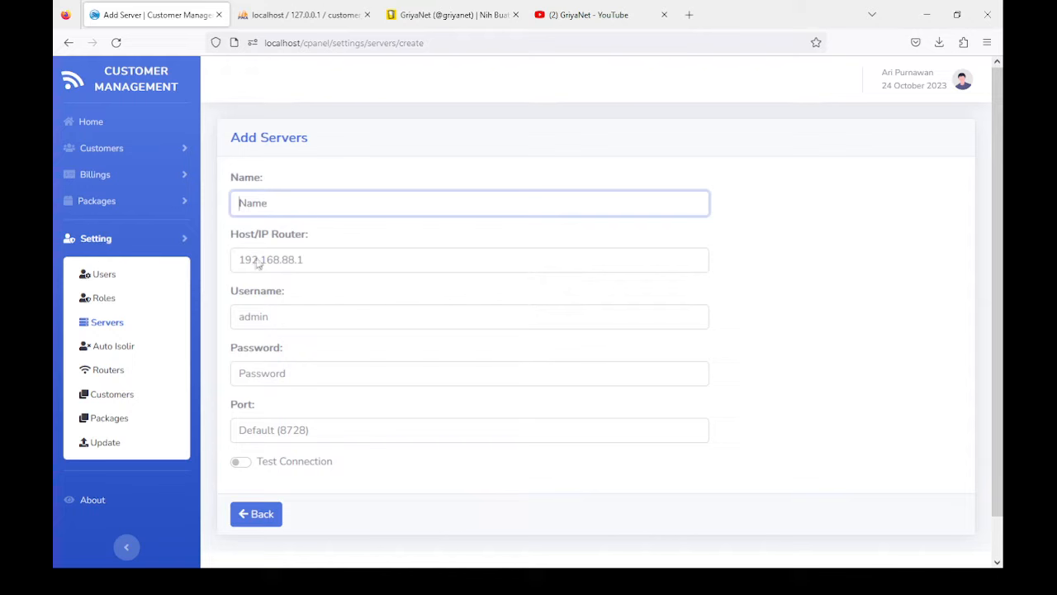
pyautogui.write('Mikrotik 7.')
pyautogui.click(285, 260)
pyautogui.press('BackSpace')
pyautogui.press('BackSpace')
pyautogui.press('BackSpace')
pyautogui.press('BackSpace')
pyautogui.write('116.3')
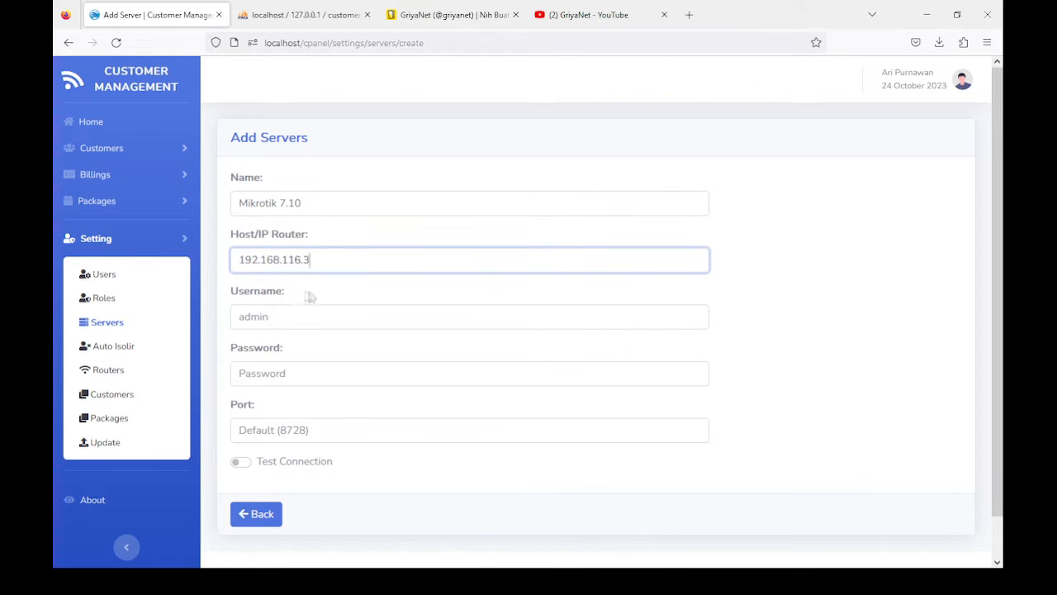
pyautogui.click(276, 324)
pyautogui.click(273, 349)
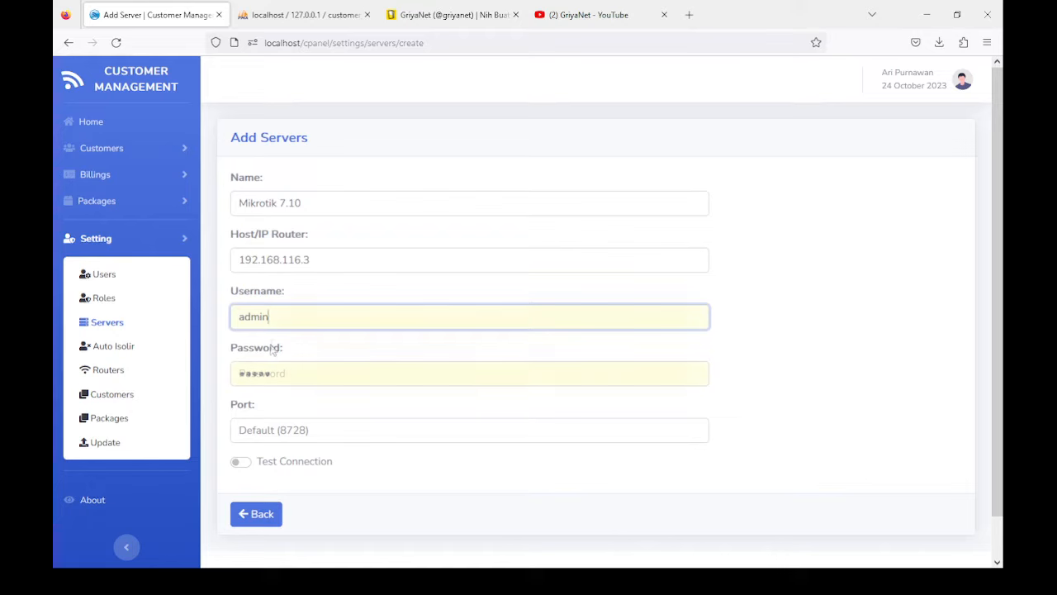
pyautogui.scroll(-1, 268, 400)
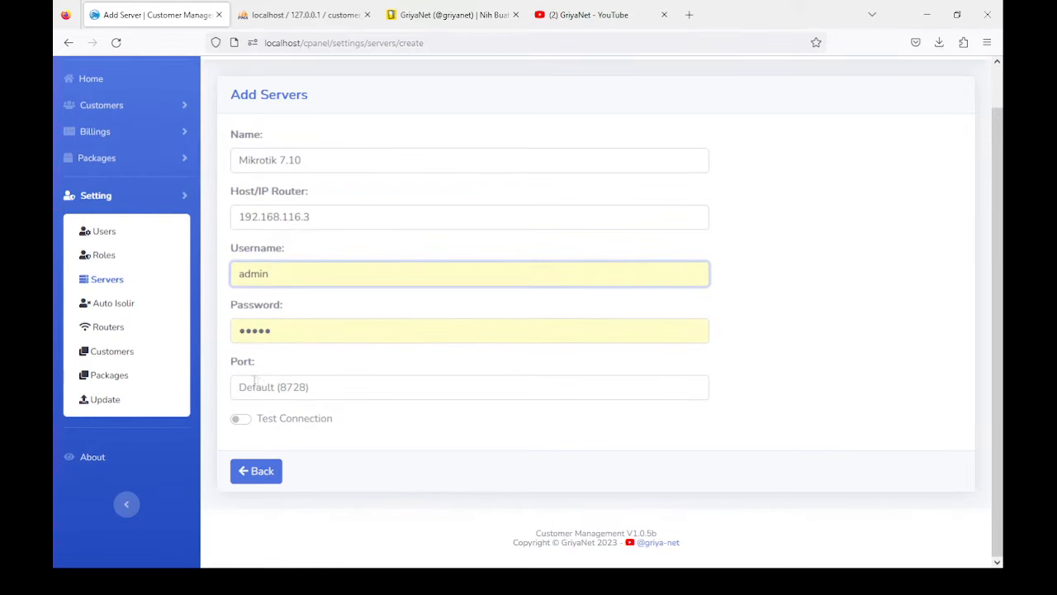
pyautogui.click(260, 388)
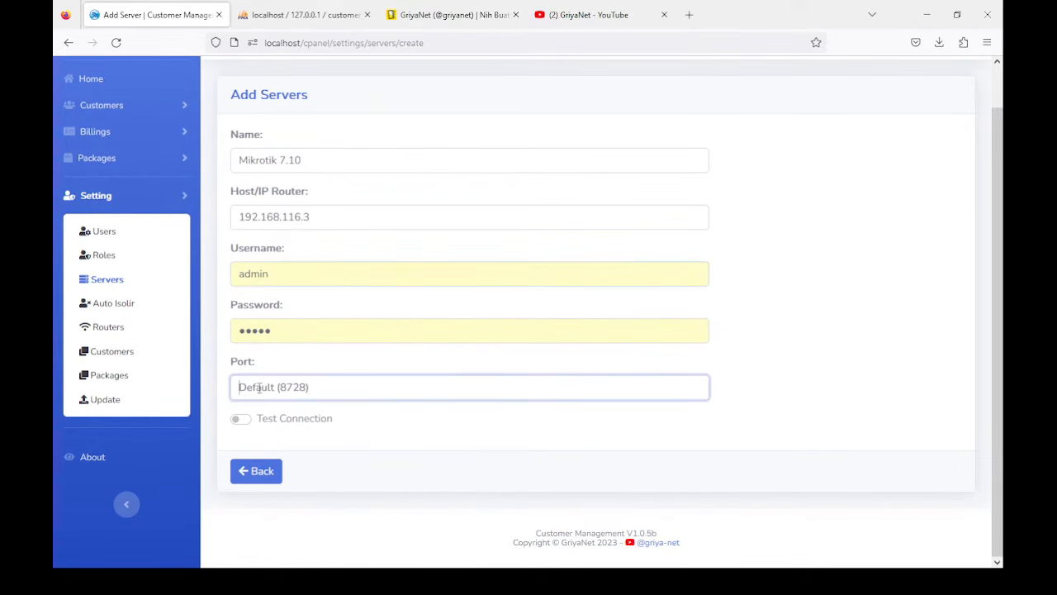
pyautogui.write('8728')
# Step: Test the connection, save the Mikrotik 7.10 server and enable it
pyautogui.click(241, 420)
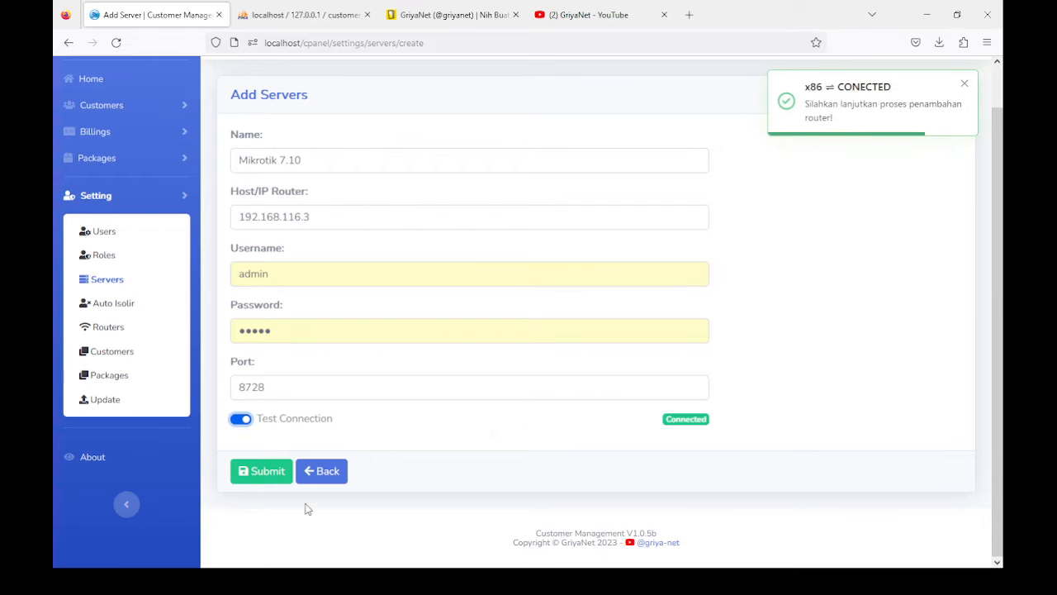
pyautogui.click(257, 476)
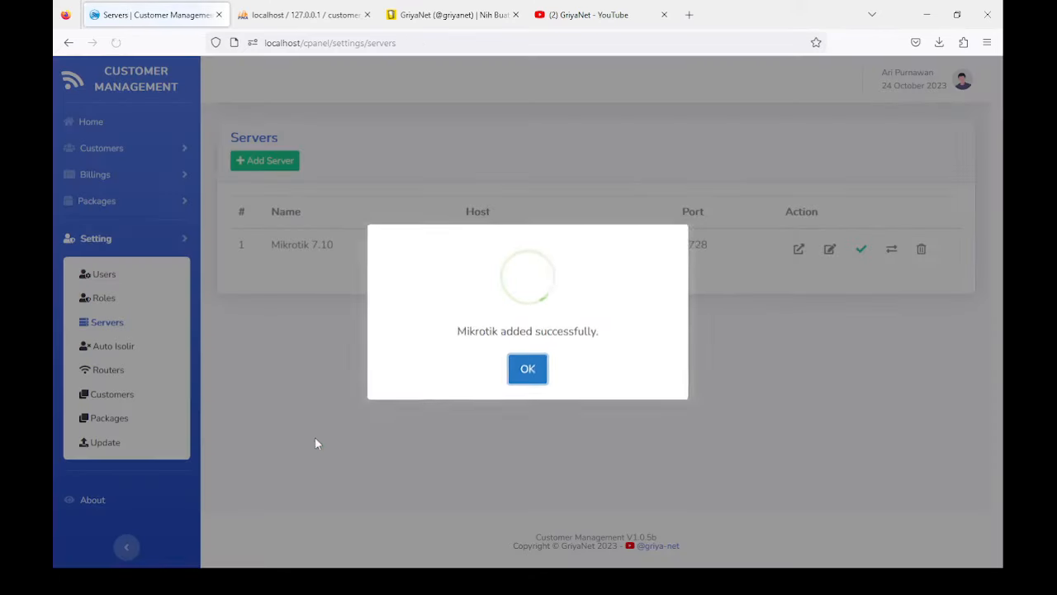
pyautogui.click(526, 373)
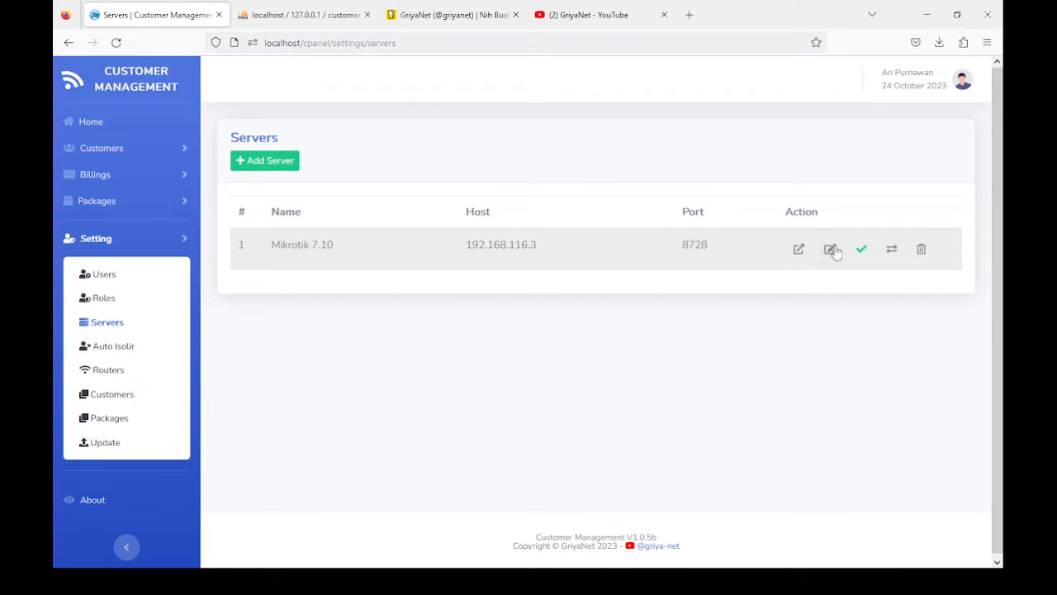
pyautogui.click(862, 250)
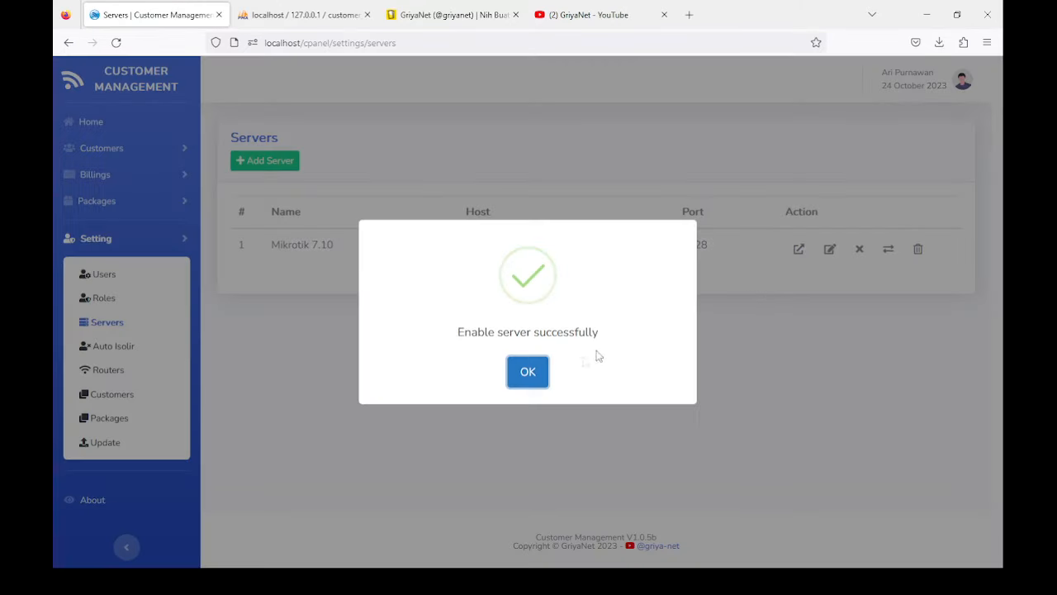
pyautogui.click(529, 374)
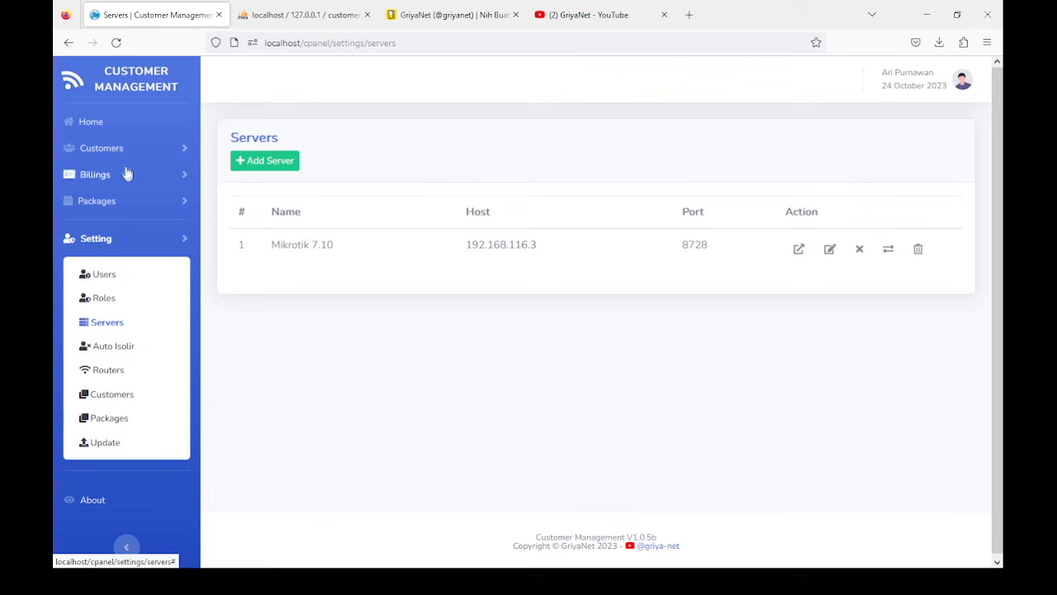
# Step: Start a new package from the All Packages list and name it Paket 100M
pyautogui.click(97, 206)
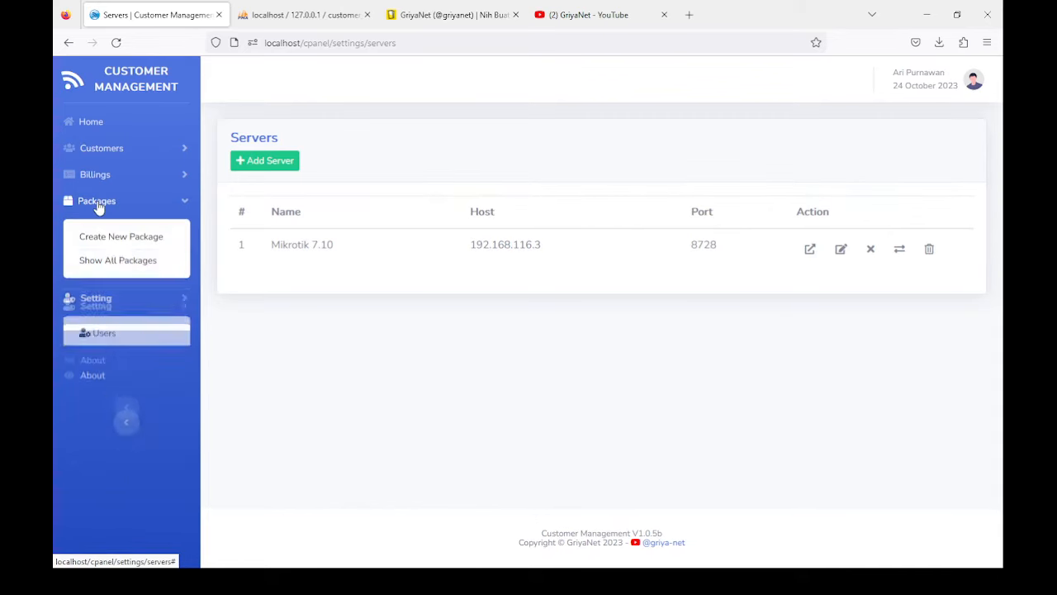
pyautogui.click(108, 262)
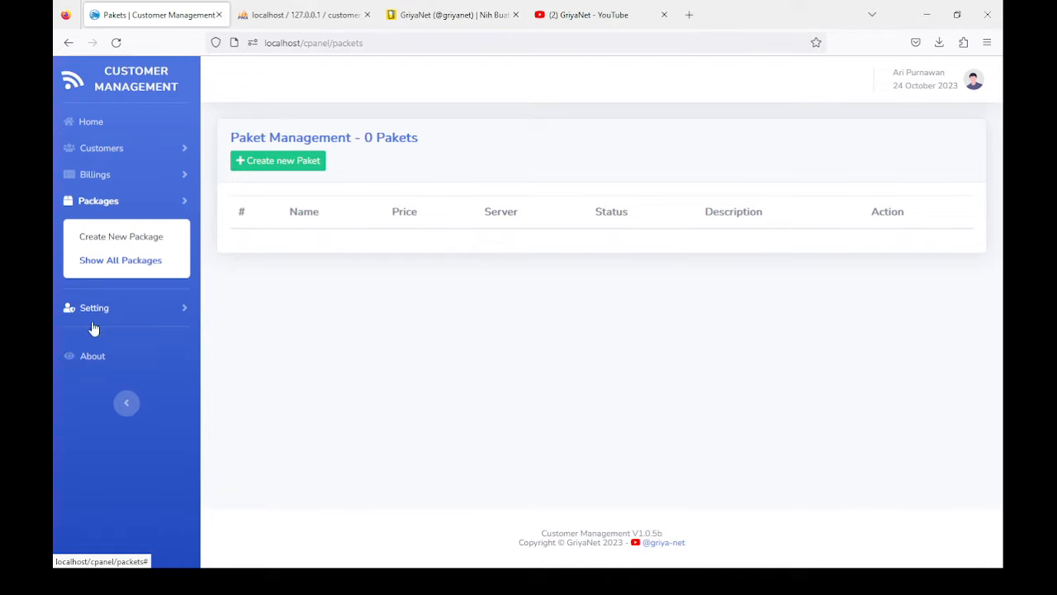
pyautogui.click(277, 160)
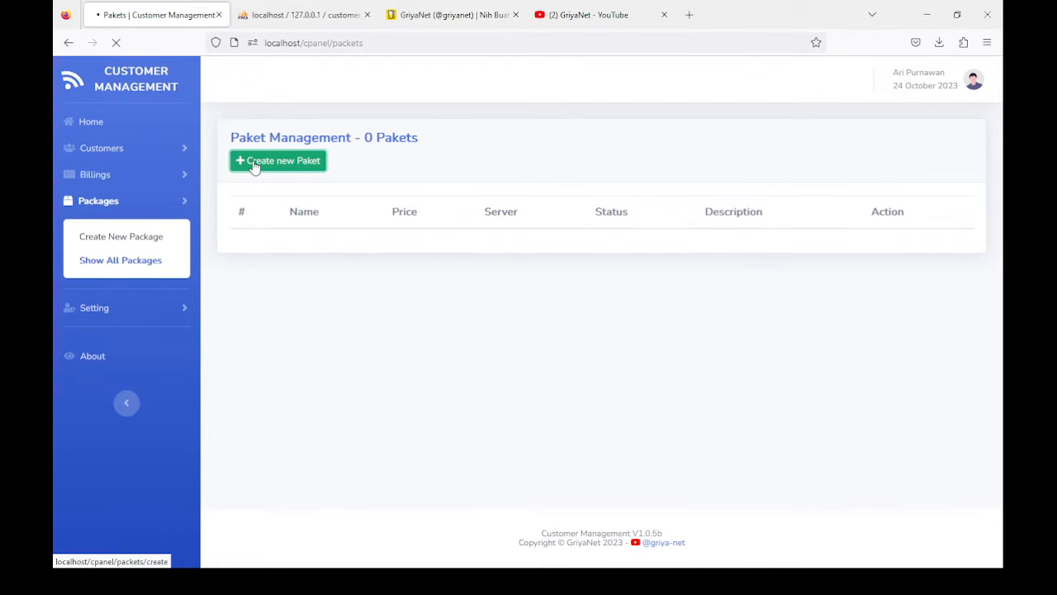
pyautogui.click(263, 207)
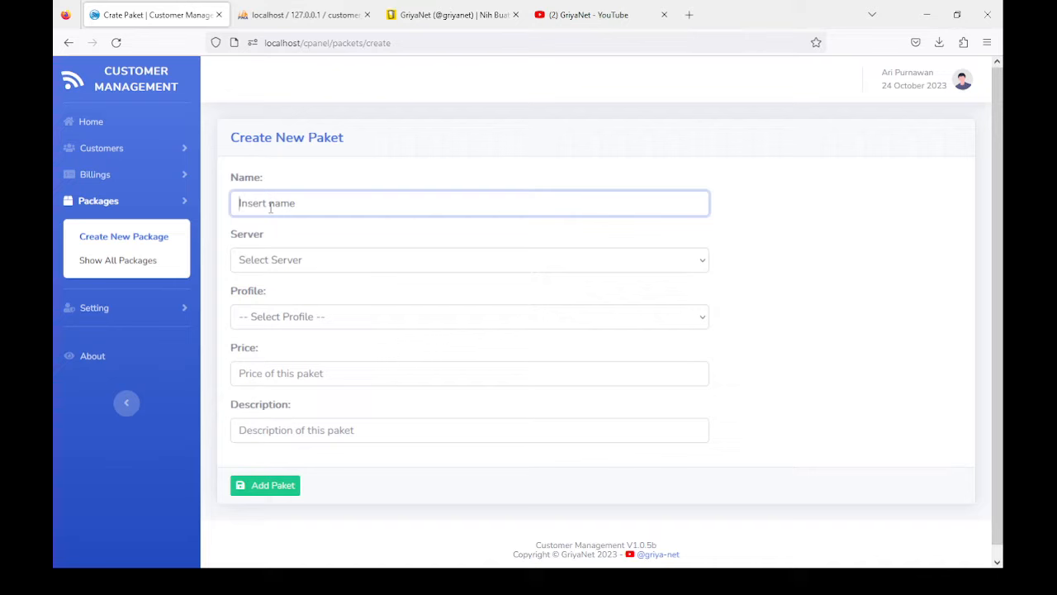
pyautogui.write('Paket 100M')
# Step: Assign Mikrotik 7.10 as the package's server, leaving the profile unchosen
pyautogui.click(271, 262)
pyautogui.click(269, 307)
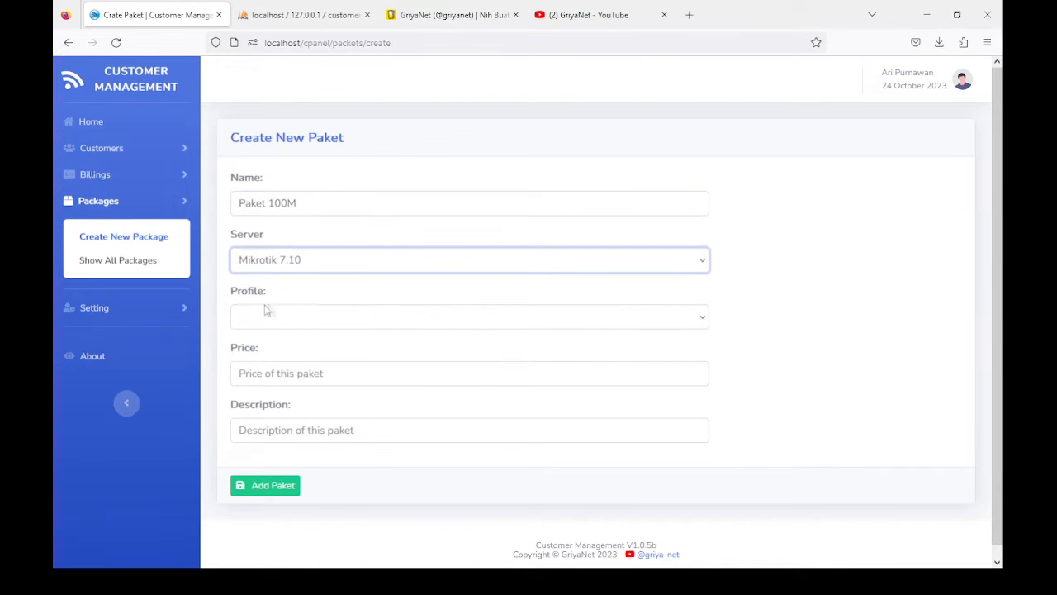
pyautogui.click(273, 318)
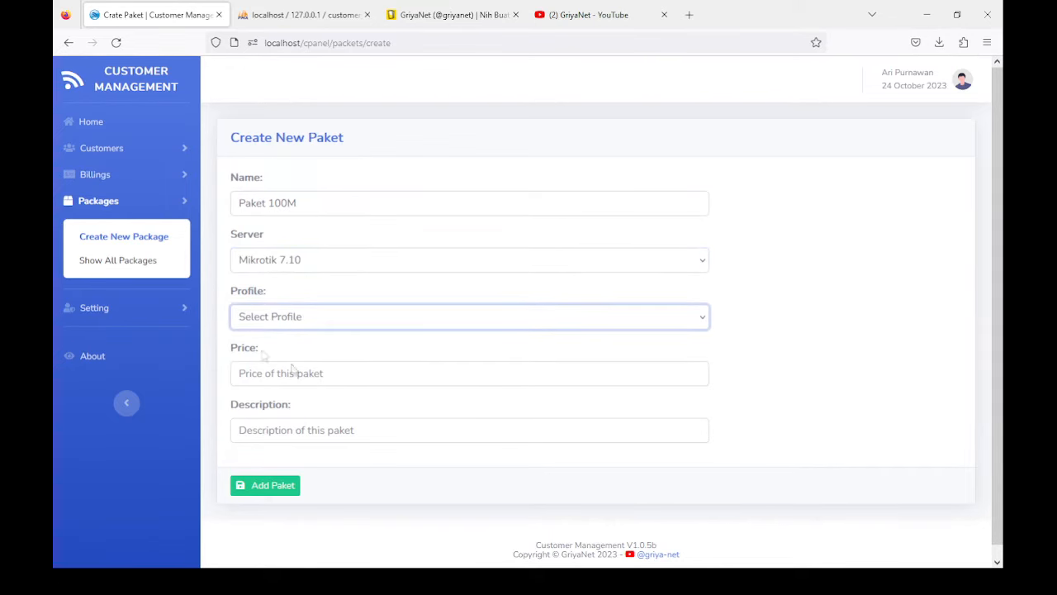
pyautogui.click(487, 582)
pyautogui.click(104, 312)
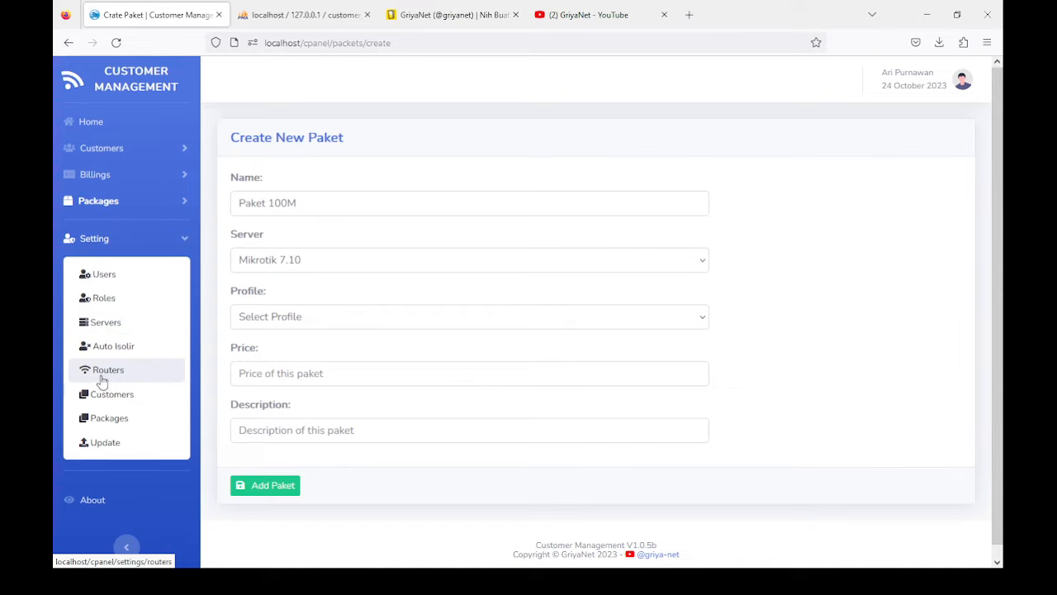
# Step: Open the Mikrotik 7.10 router's PPP profiles and import all six as packages
pyautogui.click(112, 324)
pyautogui.click(798, 250)
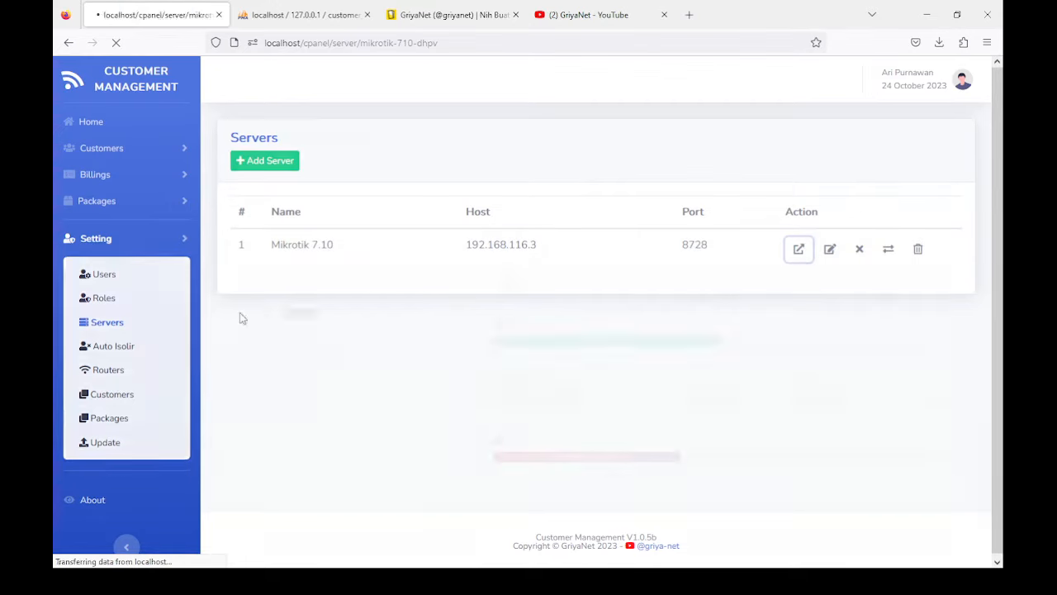
pyautogui.click(85, 200)
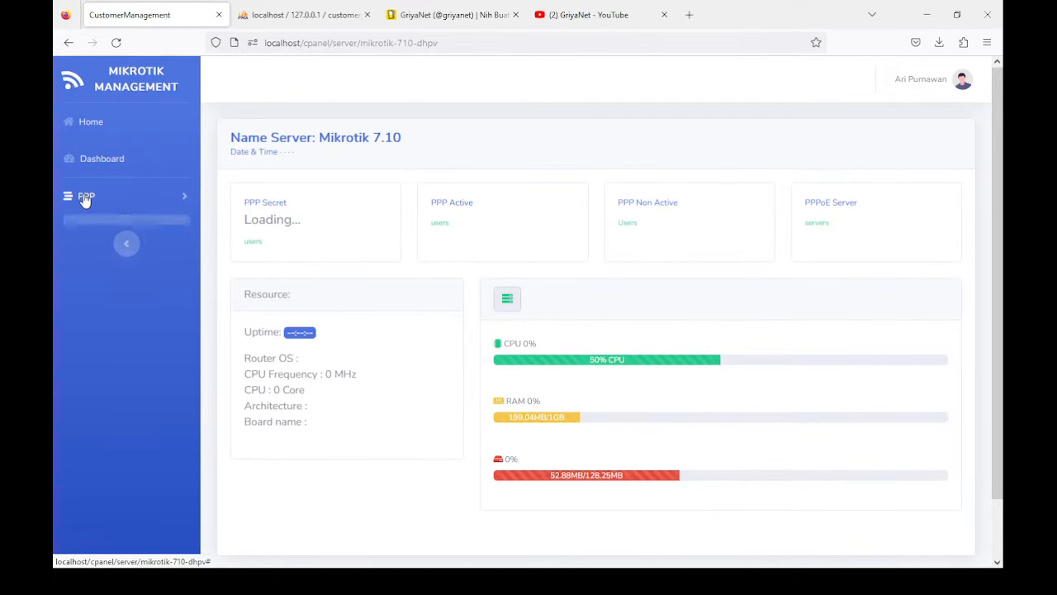
pyautogui.click(107, 234)
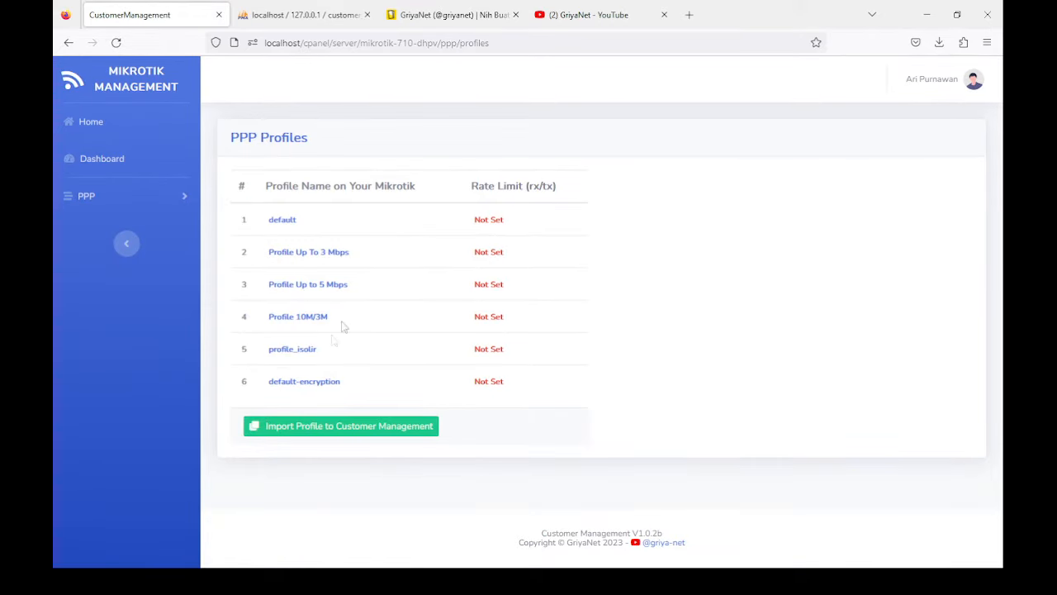
pyautogui.click(311, 435)
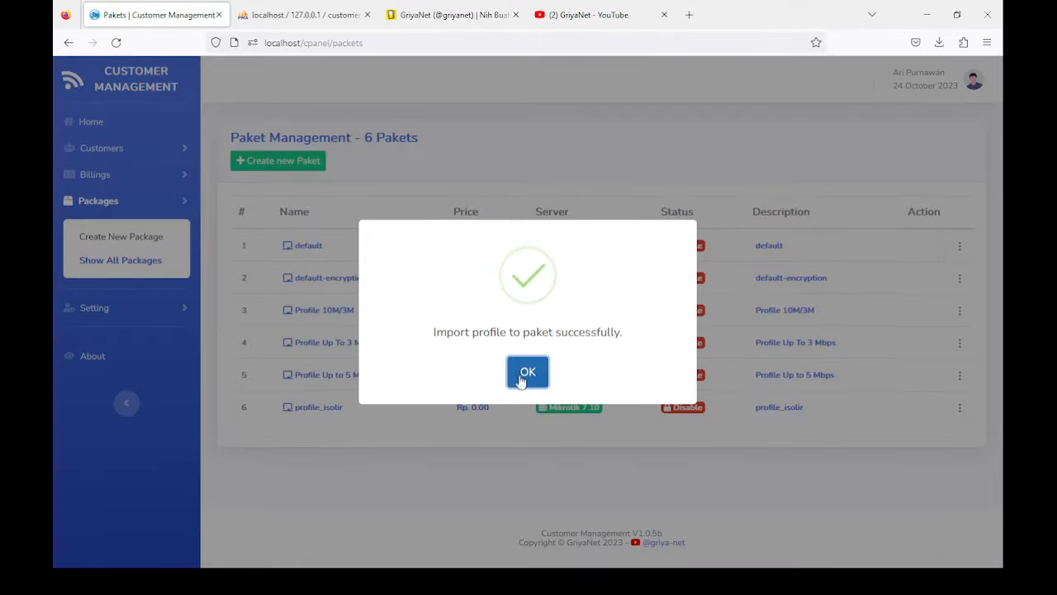
# Step: Enable the Profile 10M/3M, Profile Up To 3 Mbps and Profile Up to 5 Mbps packages
pyautogui.click(522, 377)
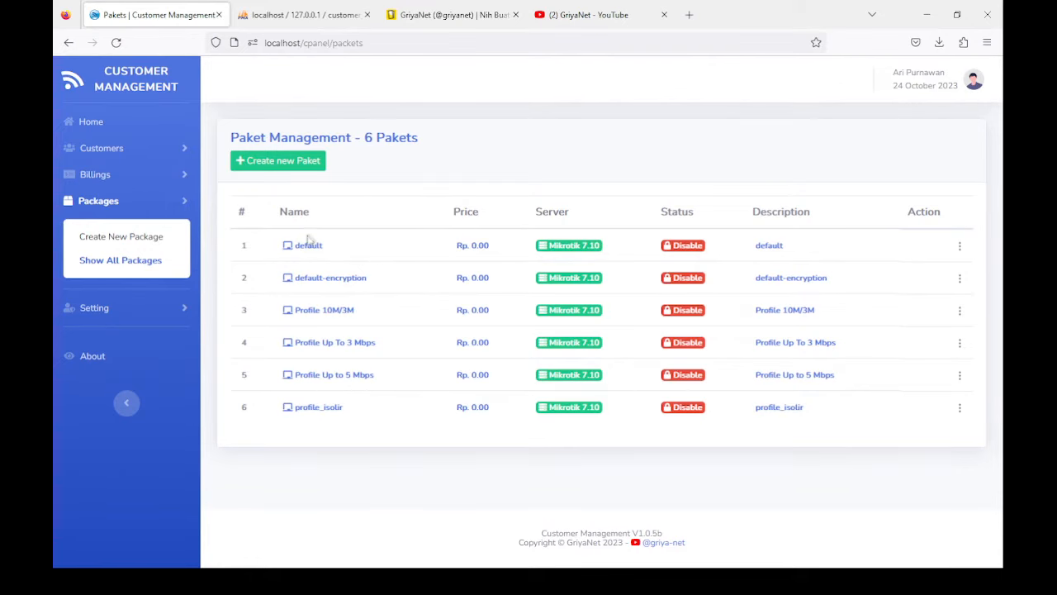
pyautogui.click(958, 247)
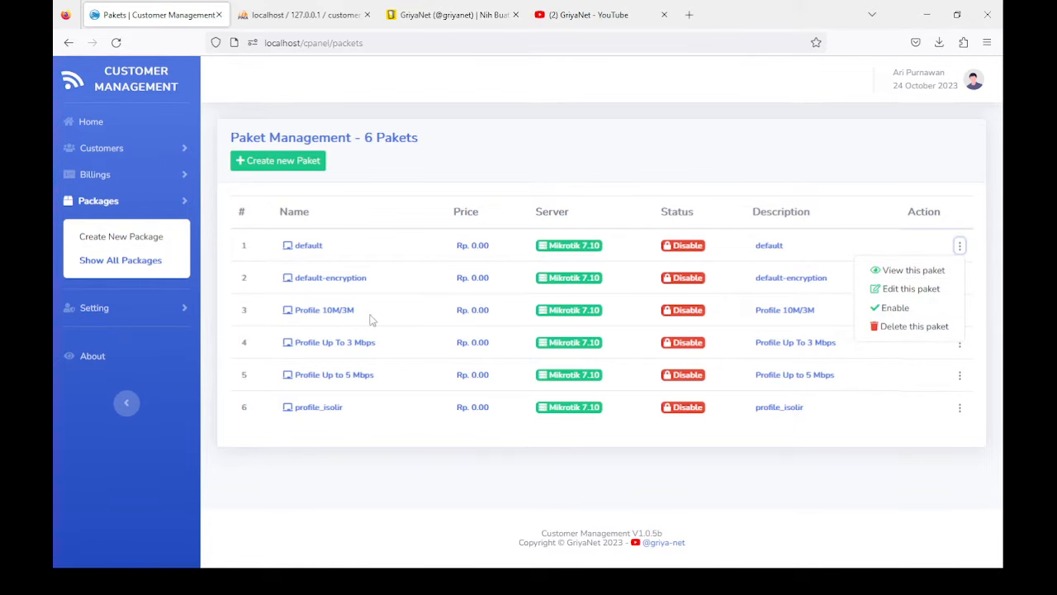
pyautogui.click(959, 311)
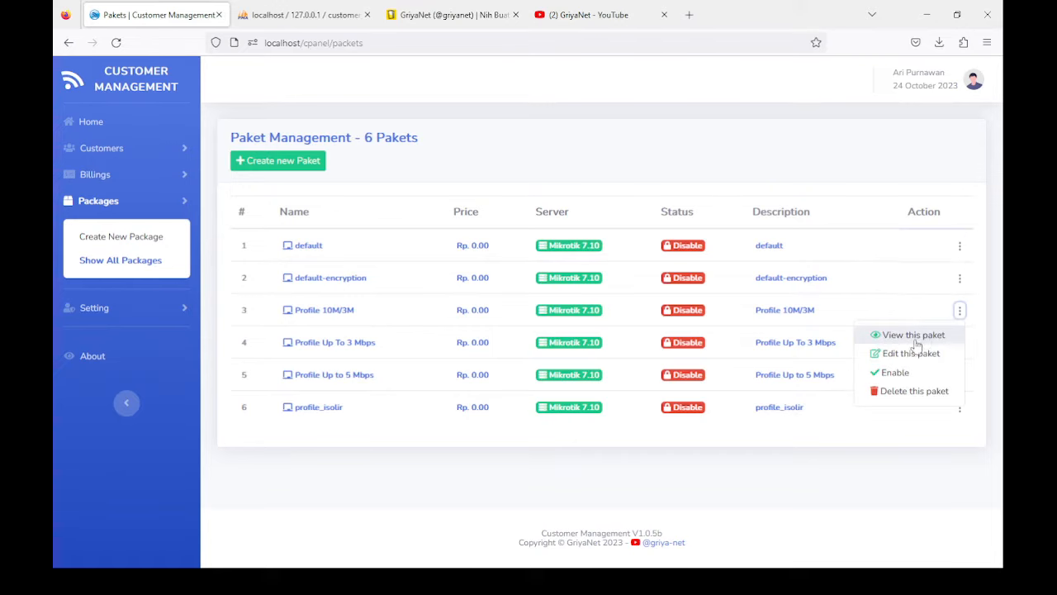
pyautogui.click(894, 373)
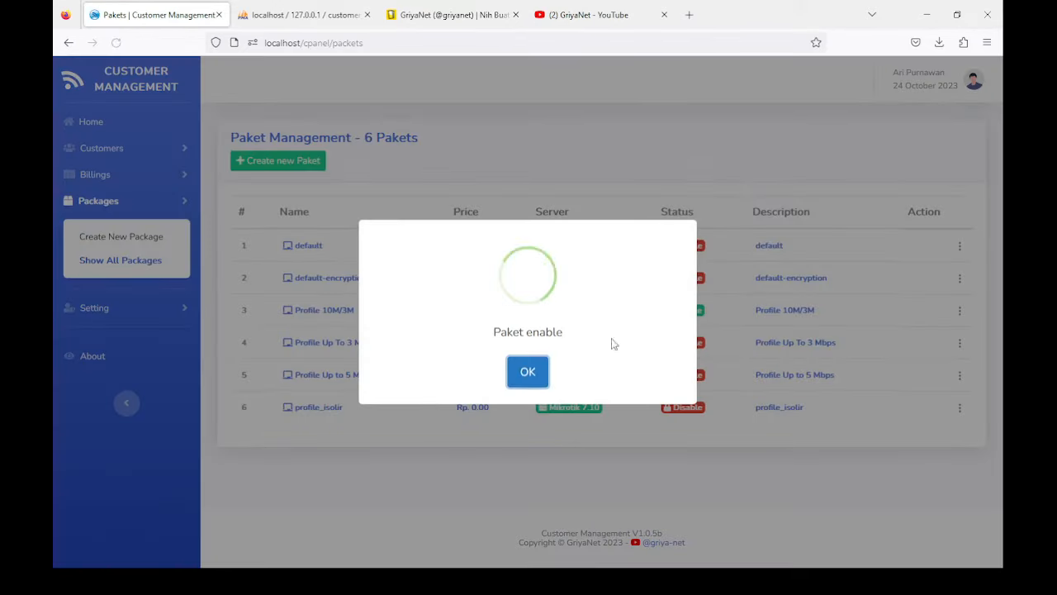
pyautogui.click(528, 371)
pyautogui.click(959, 342)
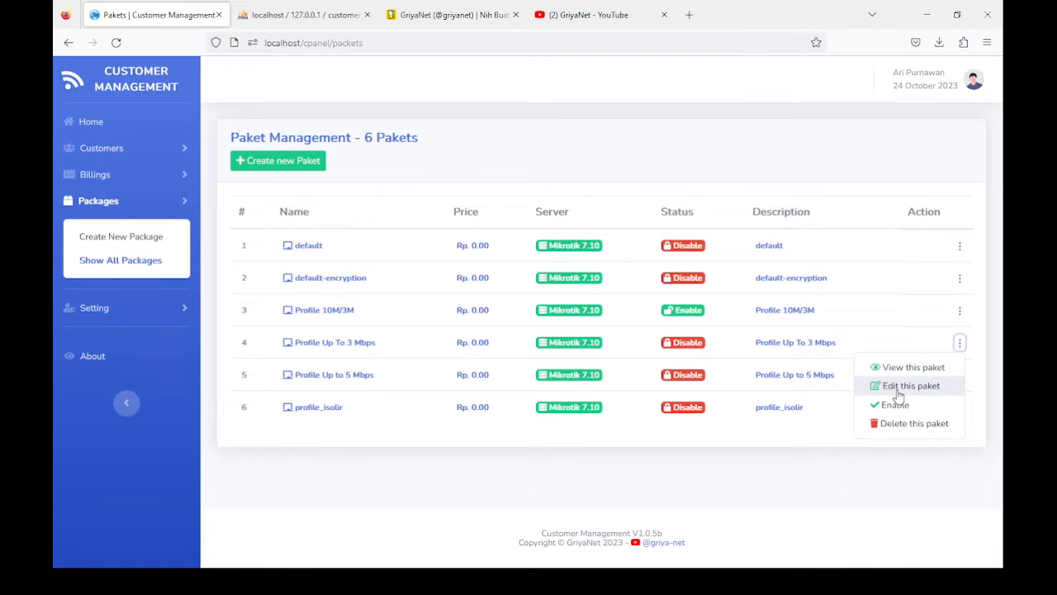
pyautogui.click(893, 403)
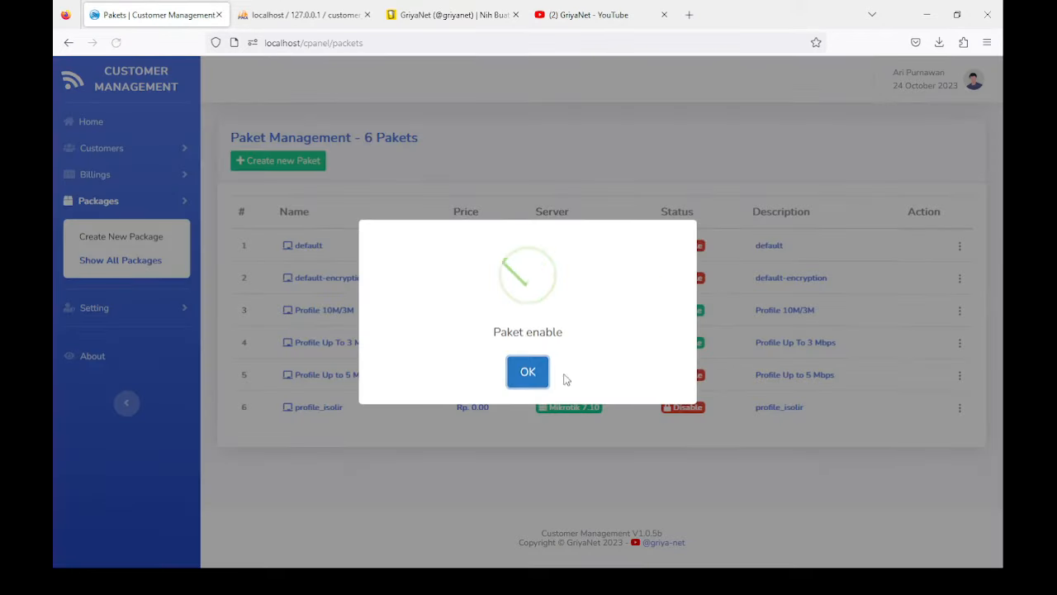
pyautogui.click(540, 373)
pyautogui.click(958, 376)
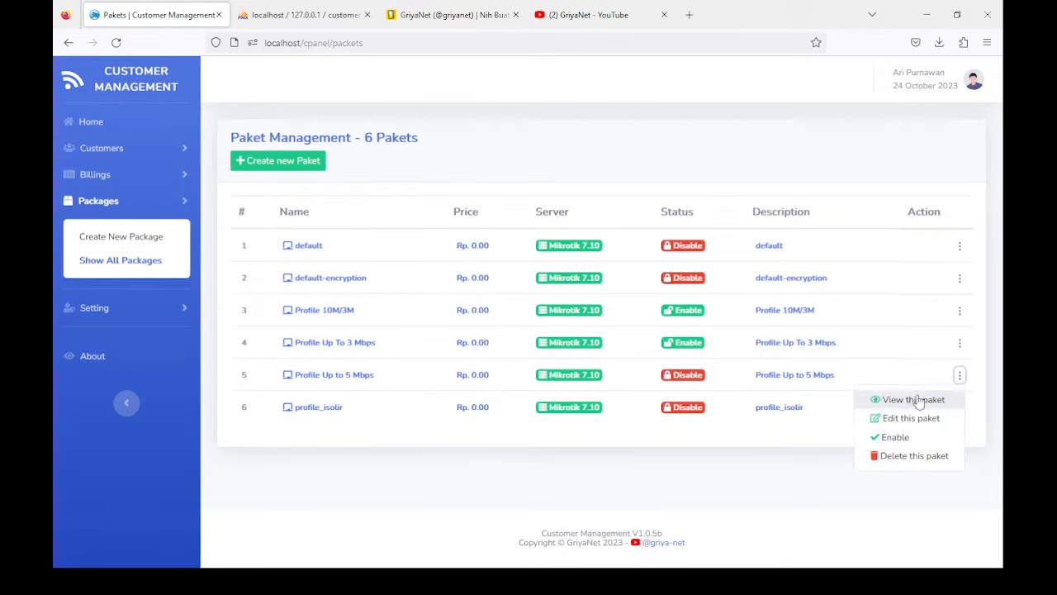
pyautogui.click(880, 434)
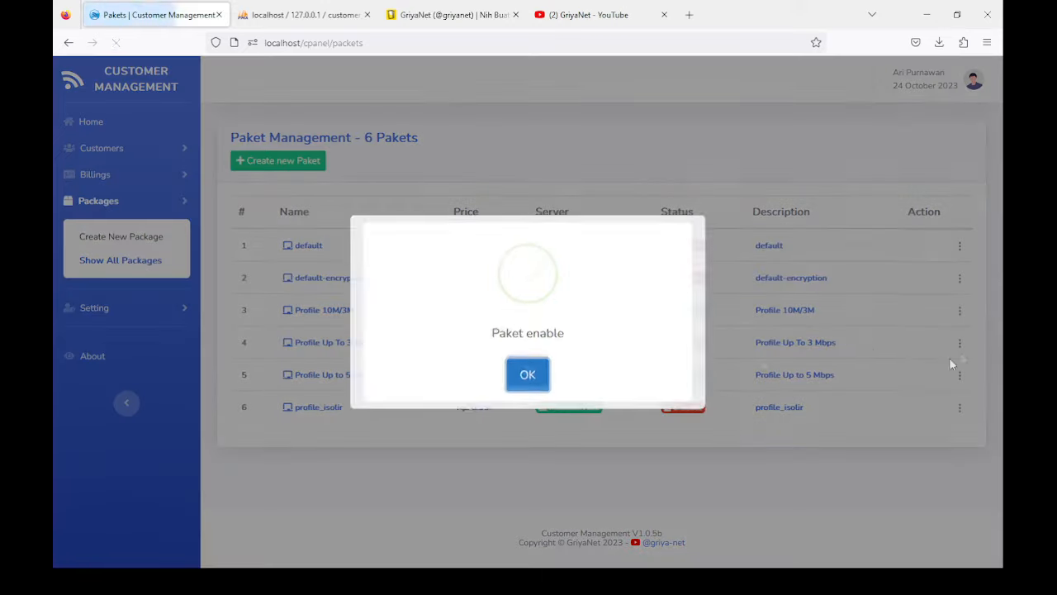
pyautogui.click(537, 373)
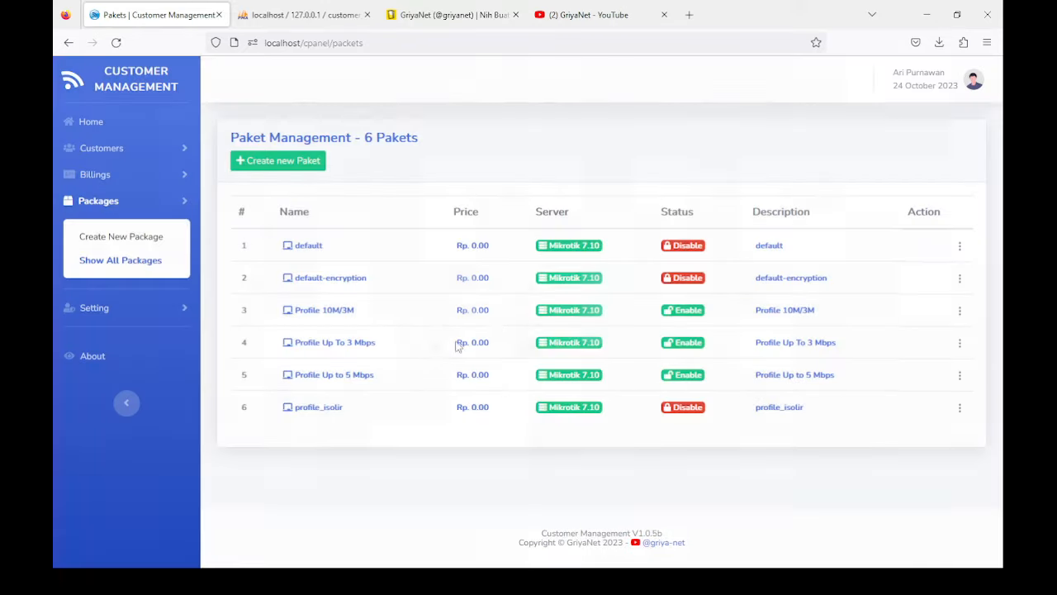
# Step: Set the Profile 10M/3M package price to 210000
pyautogui.click(960, 310)
pyautogui.click(894, 357)
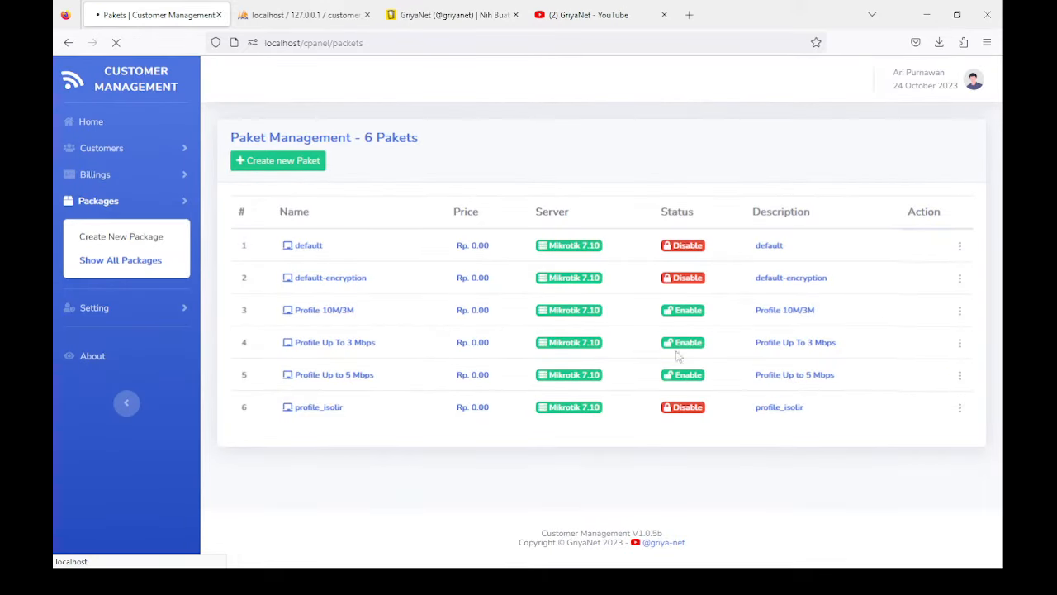
pyautogui.doubleClick(242, 332)
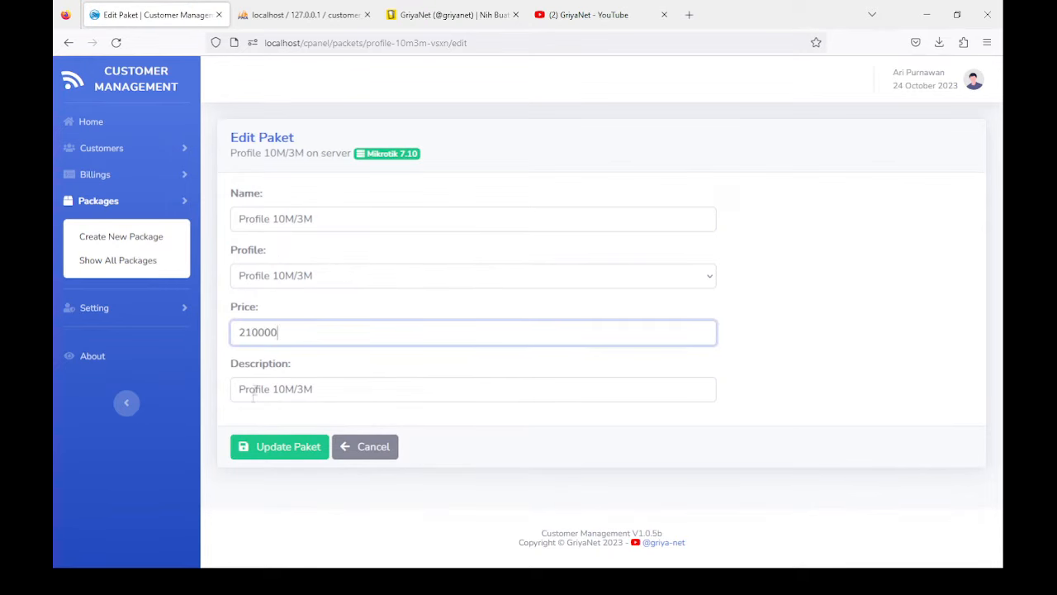
pyautogui.click(266, 446)
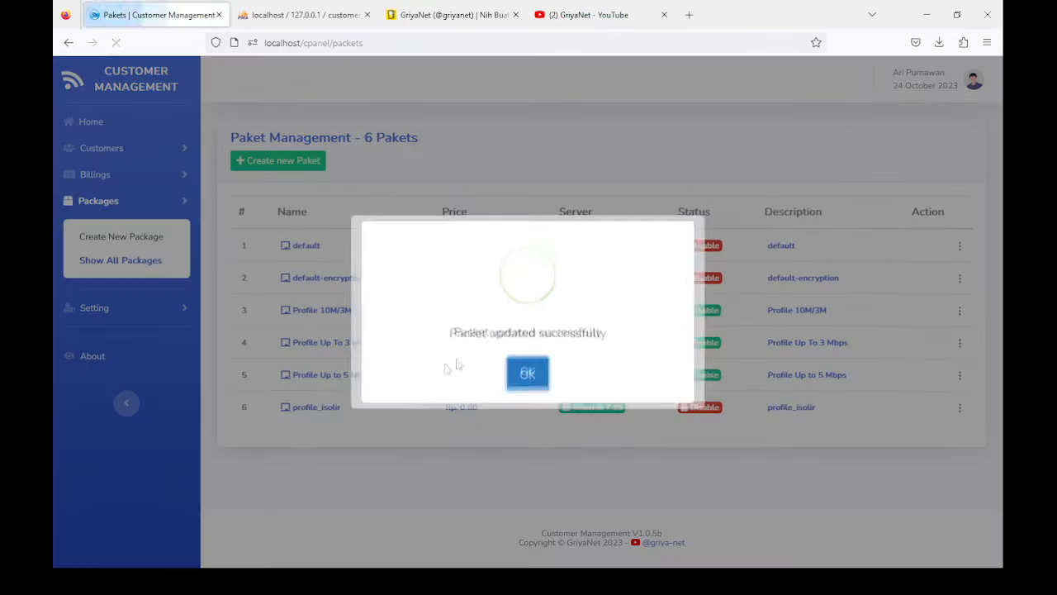
pyautogui.click(527, 380)
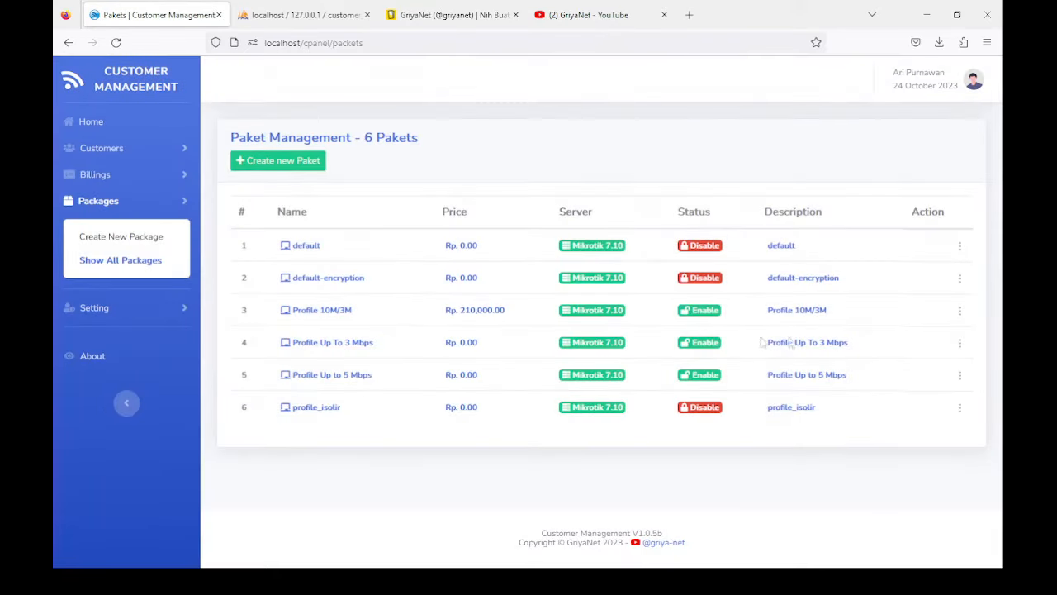
# Step: Set the Profile Up To 3 Mbps package price to 160000
pyautogui.click(960, 341)
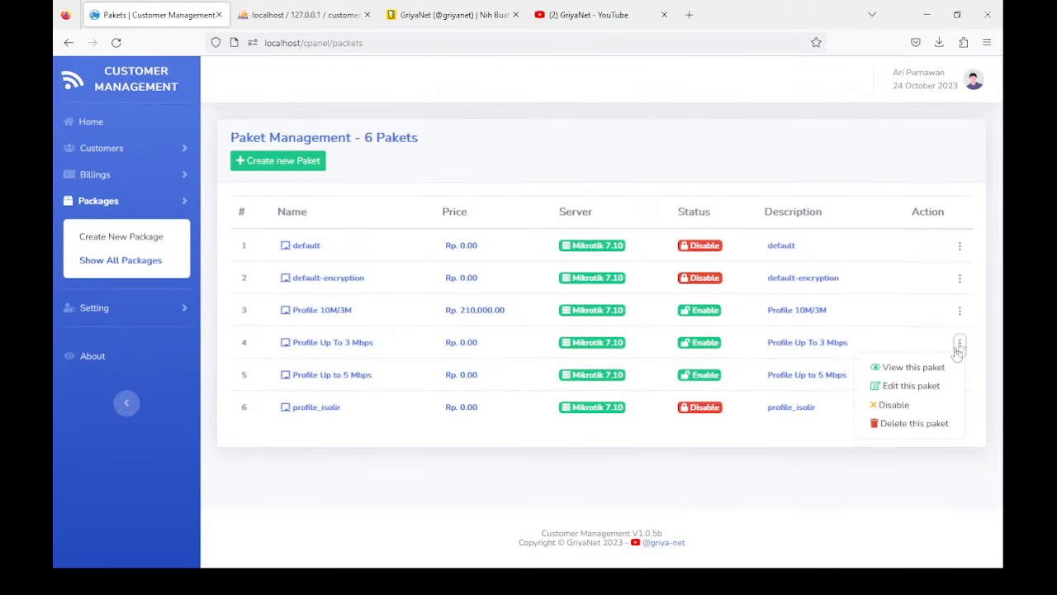
pyautogui.click(908, 385)
pyautogui.moveTo(281, 331); pyautogui.dragTo(169, 329)
pyautogui.write('160000')
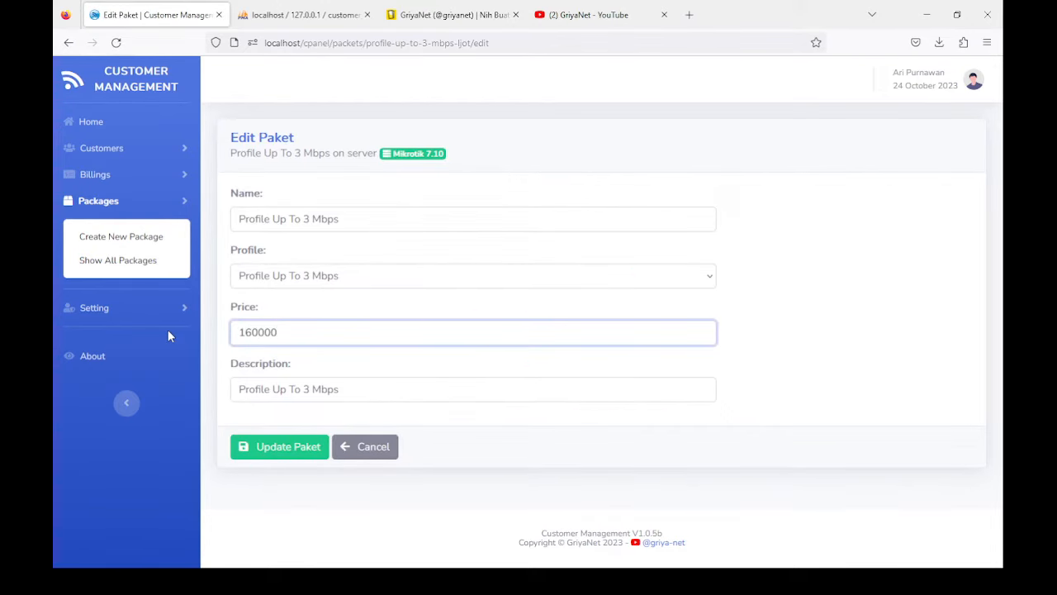
pyautogui.click(289, 447)
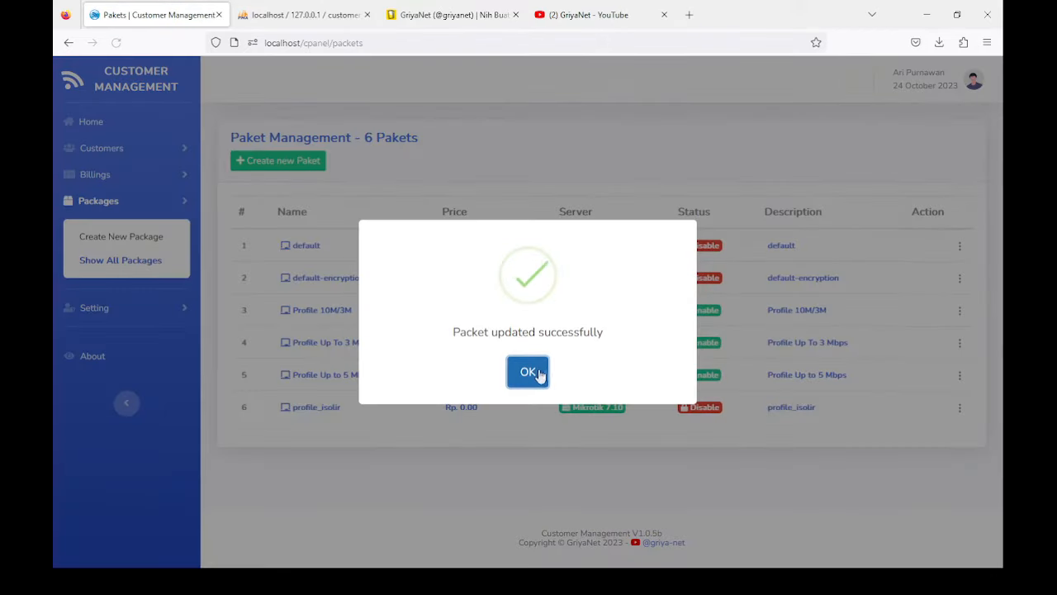
pyautogui.click(537, 372)
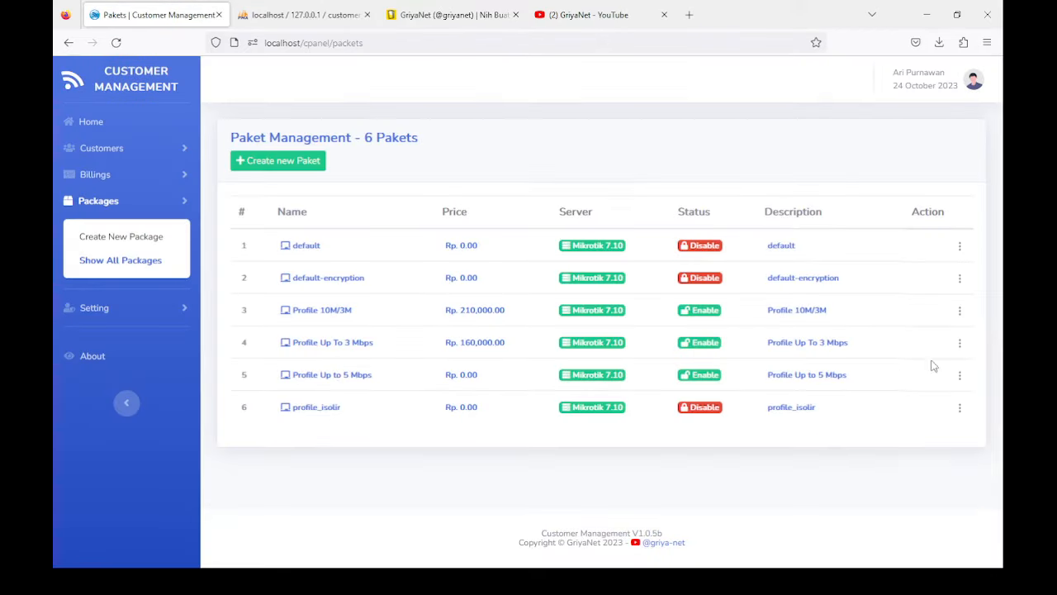
# Step: Set the Profile Up to 5 Mbps package price to 250000
pyautogui.click(960, 379)
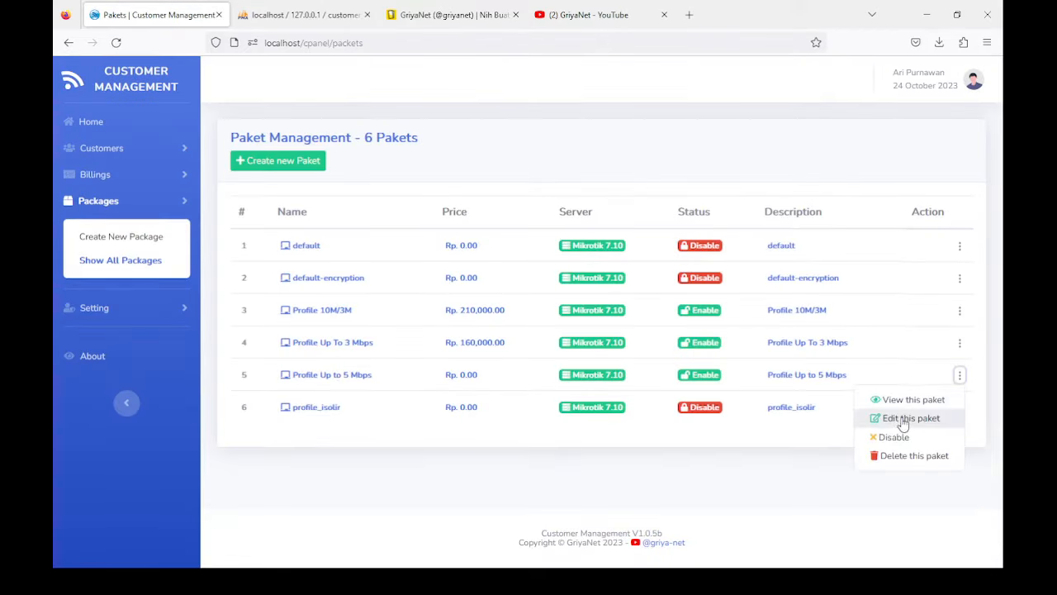
pyautogui.click(884, 418)
pyautogui.doubleClick(243, 332)
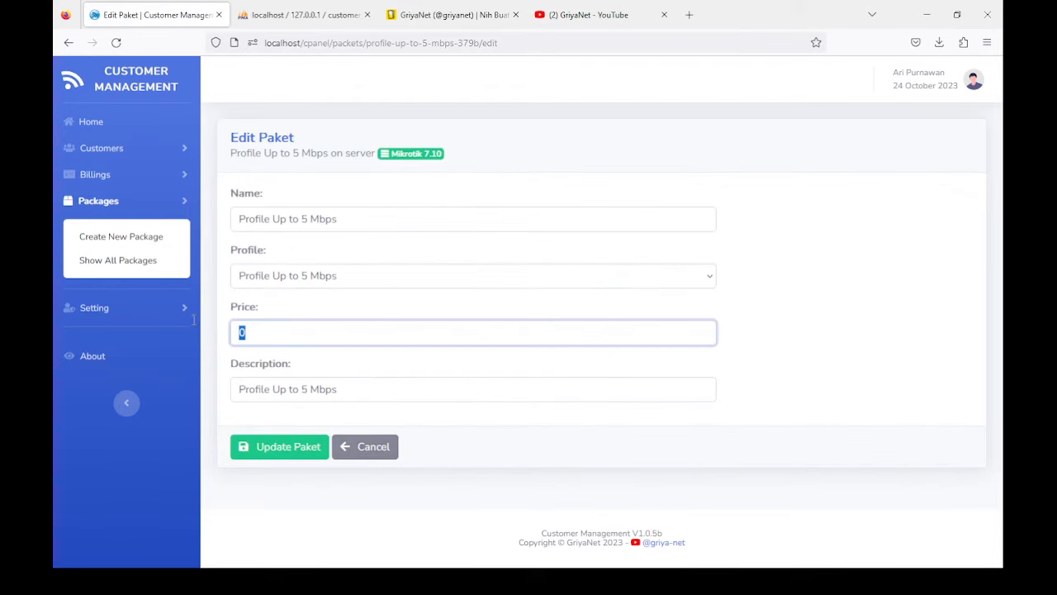
pyautogui.write('25000')
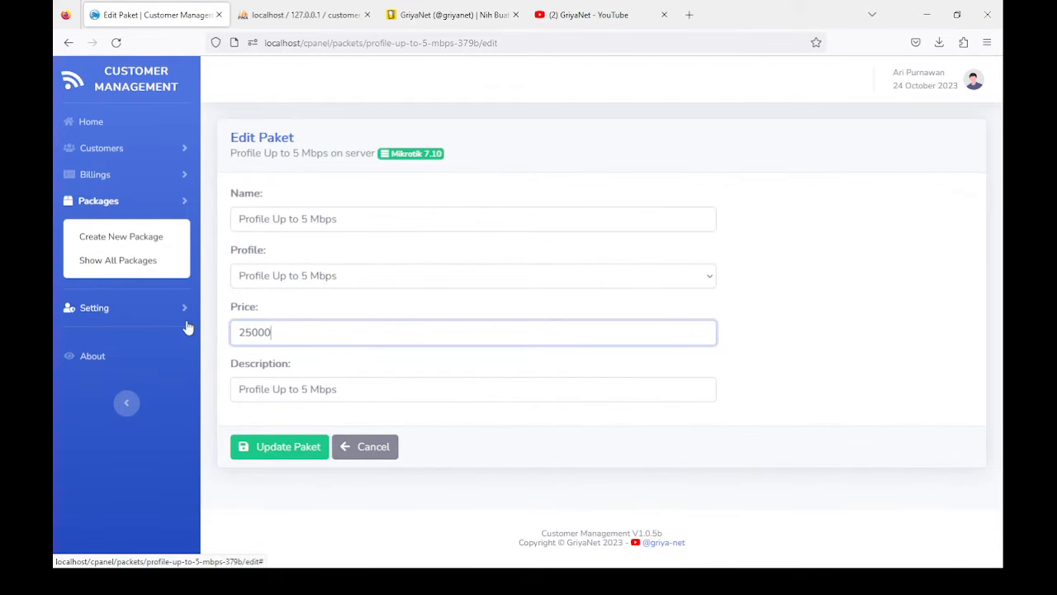
pyautogui.write('0')
pyautogui.click(278, 452)
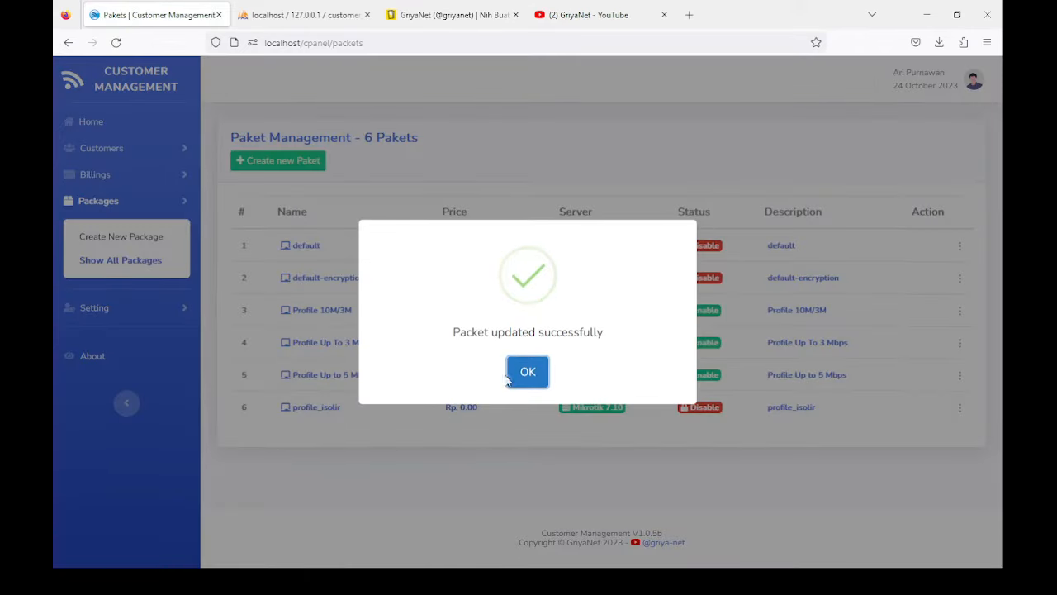
pyautogui.click(526, 371)
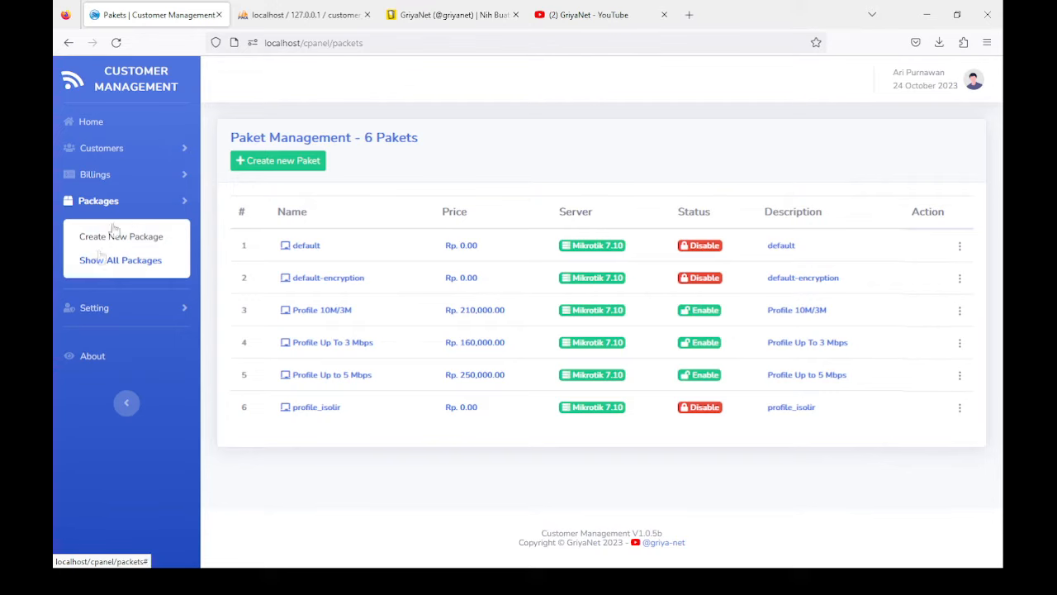
pyautogui.click(89, 310)
# Step: Try importing Mikrotik 7.10's PPP secrets as customers, then back out of the 500 error
pyautogui.click(104, 325)
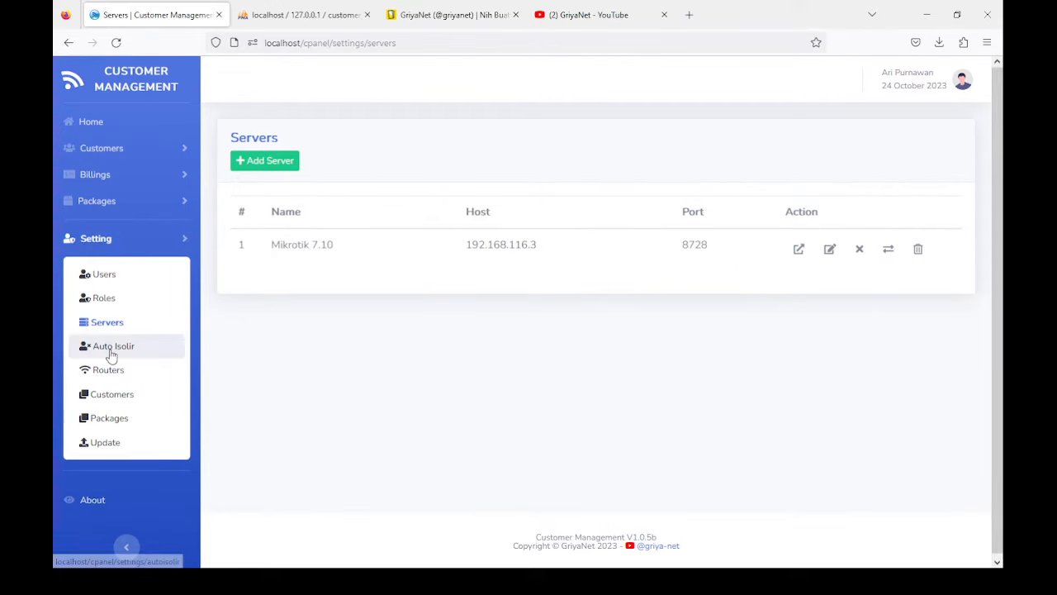
pyautogui.click(798, 249)
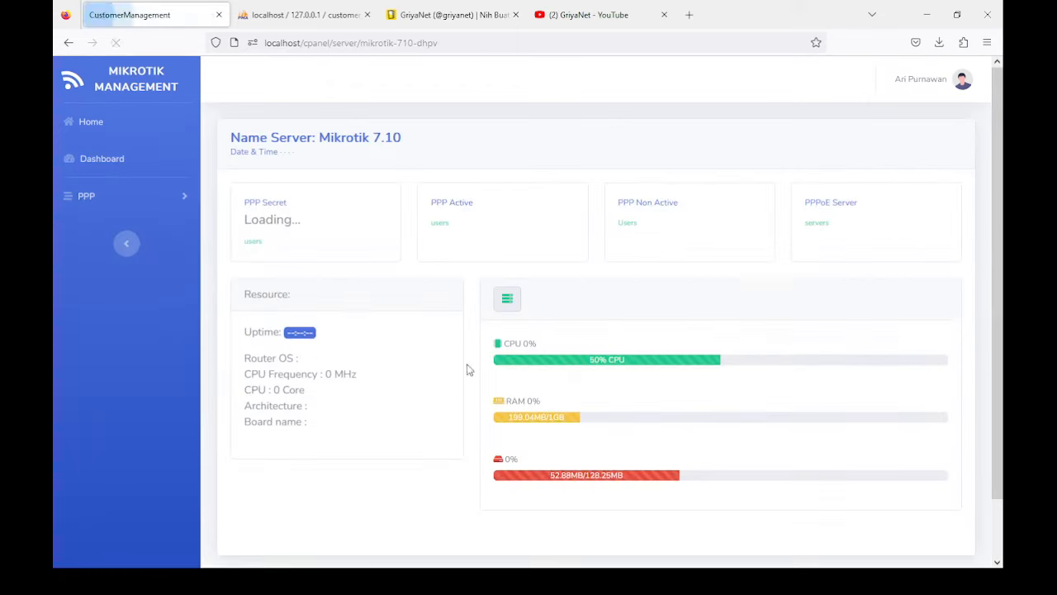
pyautogui.click(104, 203)
pyautogui.click(91, 301)
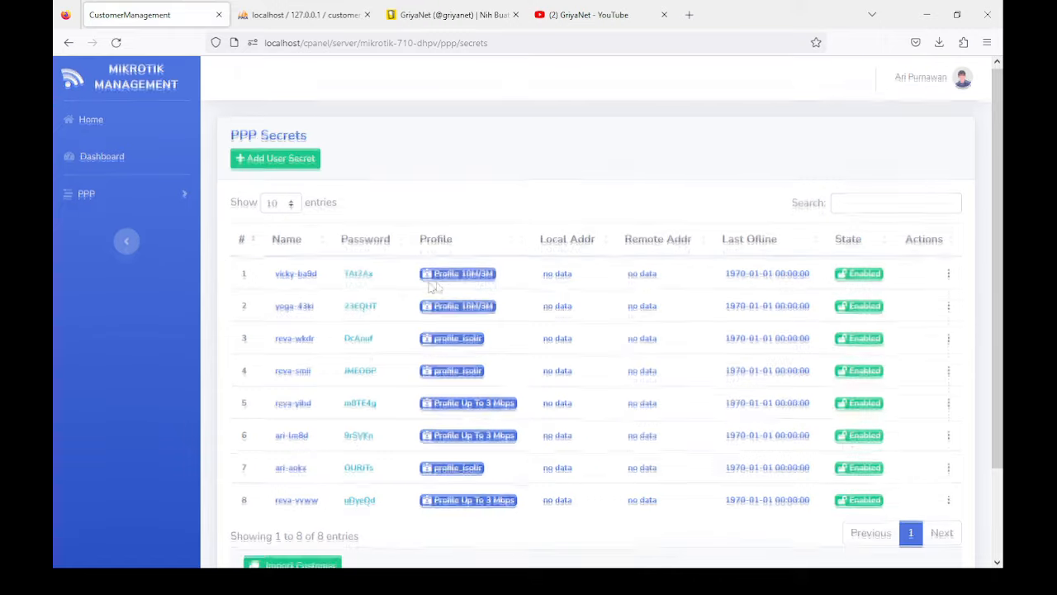
pyautogui.scroll(-2, 335, 227)
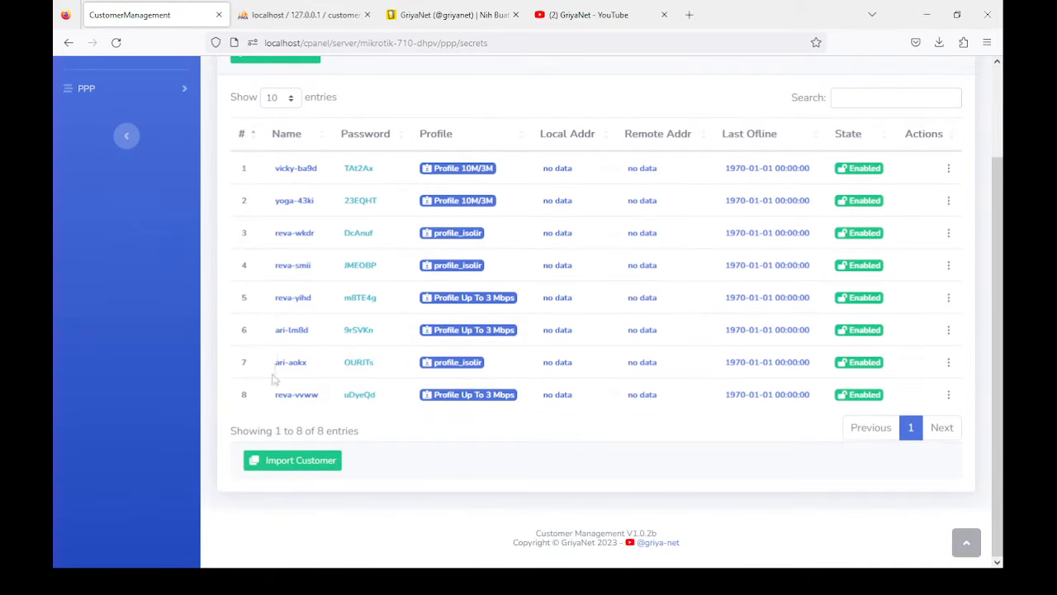
pyautogui.click(273, 460)
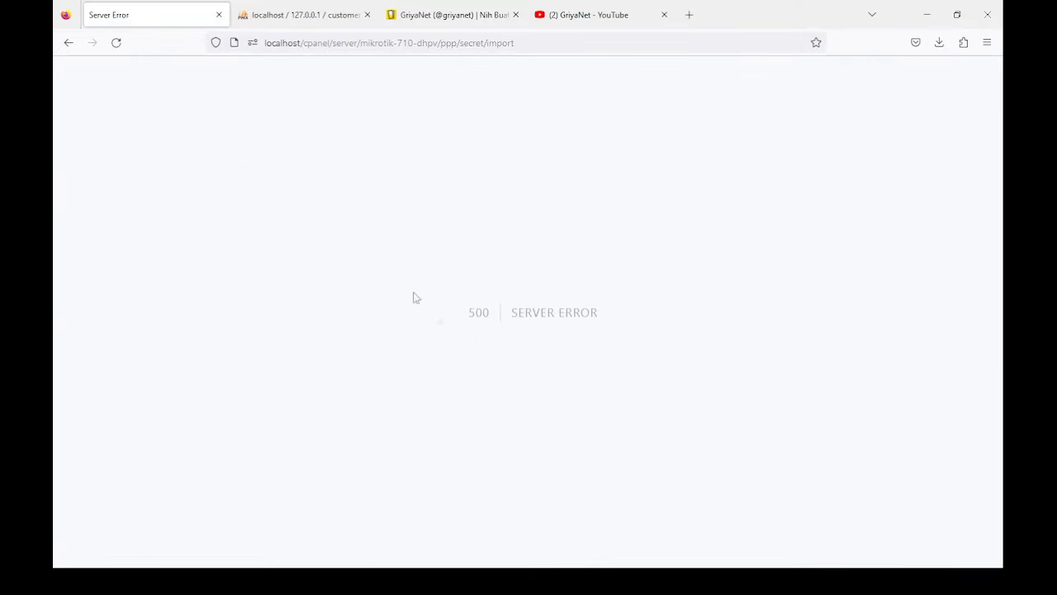
pyautogui.click(59, 43)
pyautogui.click(77, 121)
# Step: Start a new customer with the customer's full name and e-mail address
pyautogui.click(69, 152)
pyautogui.click(119, 184)
pyautogui.click(269, 201)
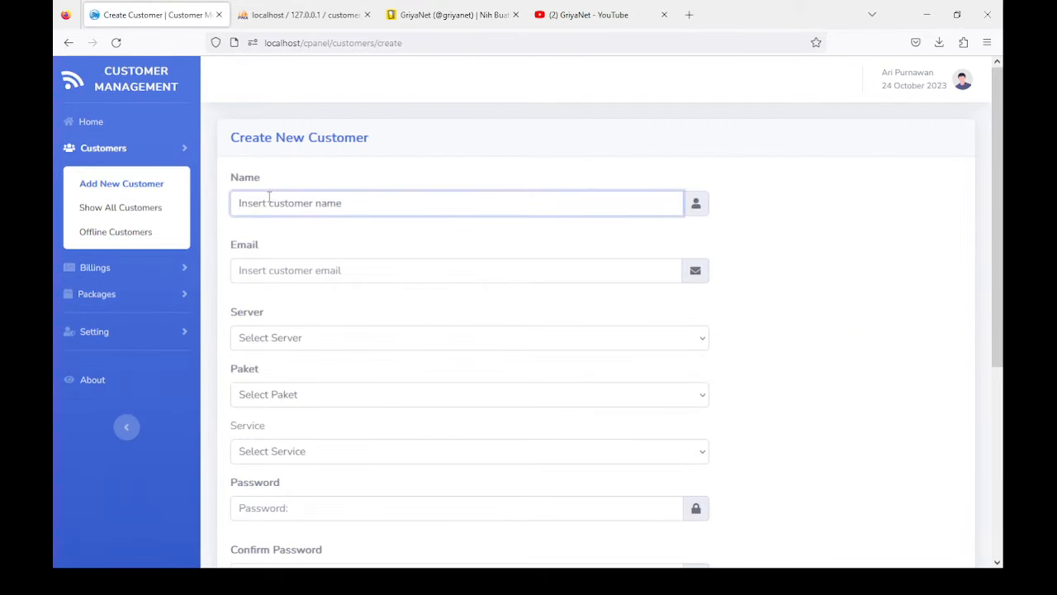
pyautogui.click(274, 270)
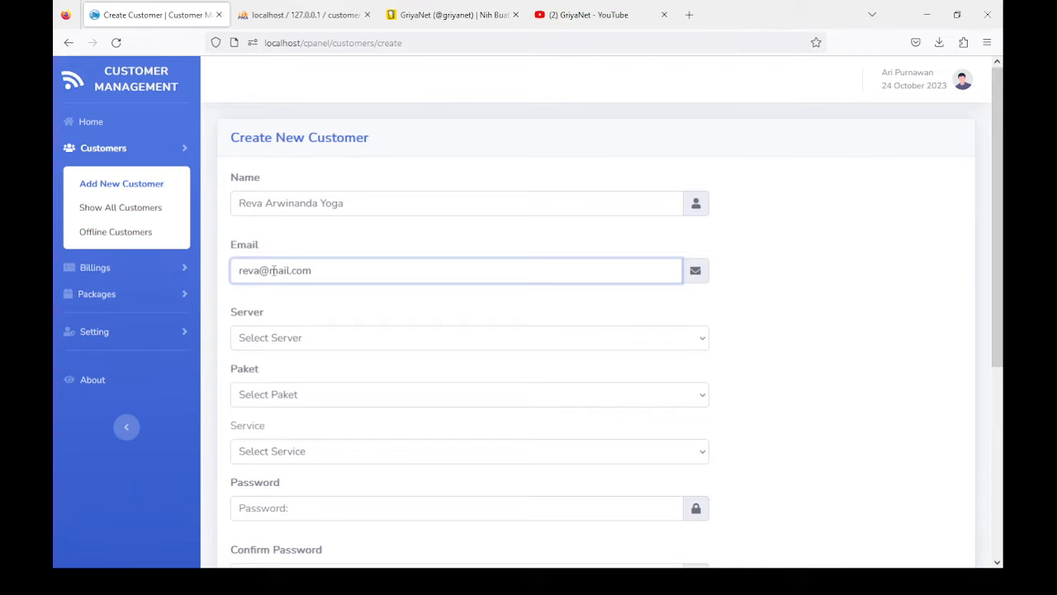
# Step: Choose server Mikrotik 7.10, package Profile 10M/3M and service type pppoe
pyautogui.click(272, 339)
pyautogui.click(272, 385)
pyautogui.click(270, 394)
pyautogui.click(266, 442)
pyautogui.scroll(-3, 266, 442)
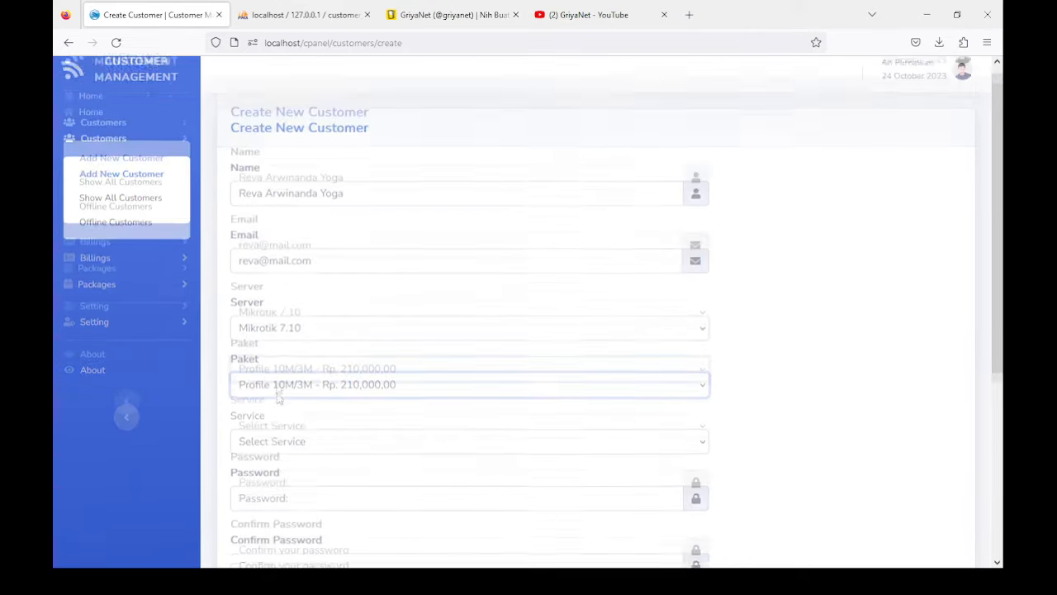
pyautogui.click(260, 324)
pyautogui.click(252, 446)
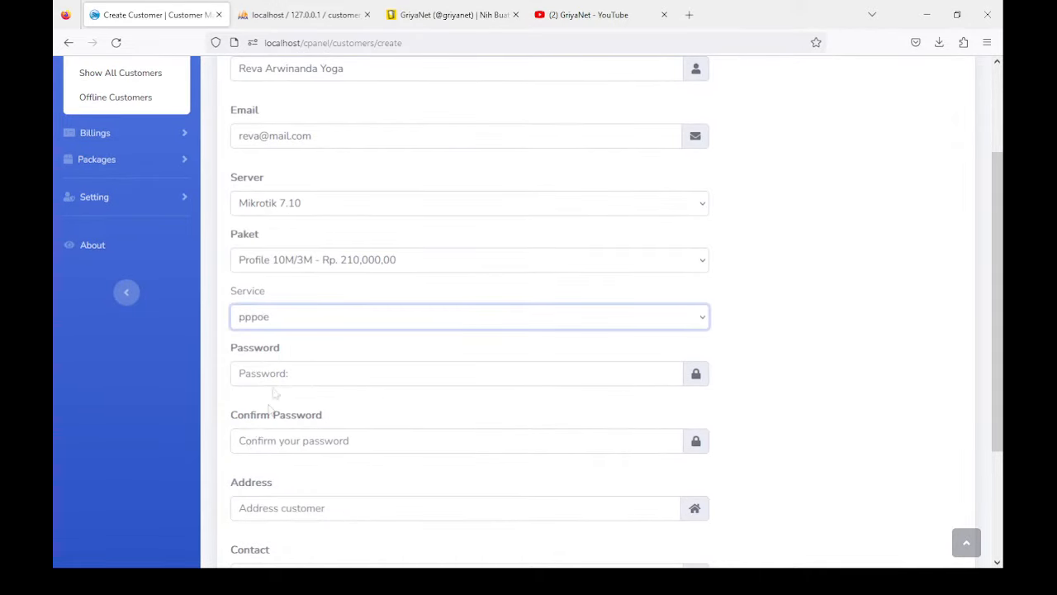
pyautogui.scroll(-3, 276, 366)
# Step: Set and confirm the password, paste the address and phone number, submit, and leave the 500 error
pyautogui.click(254, 234)
pyautogui.write('12')
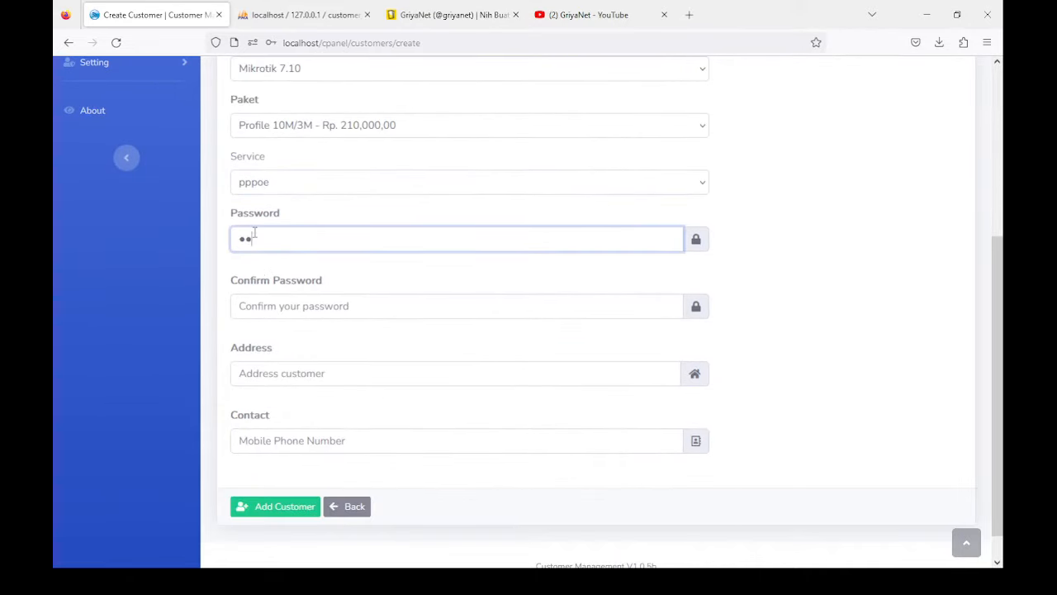
pyautogui.click(263, 305)
pyautogui.write('12')
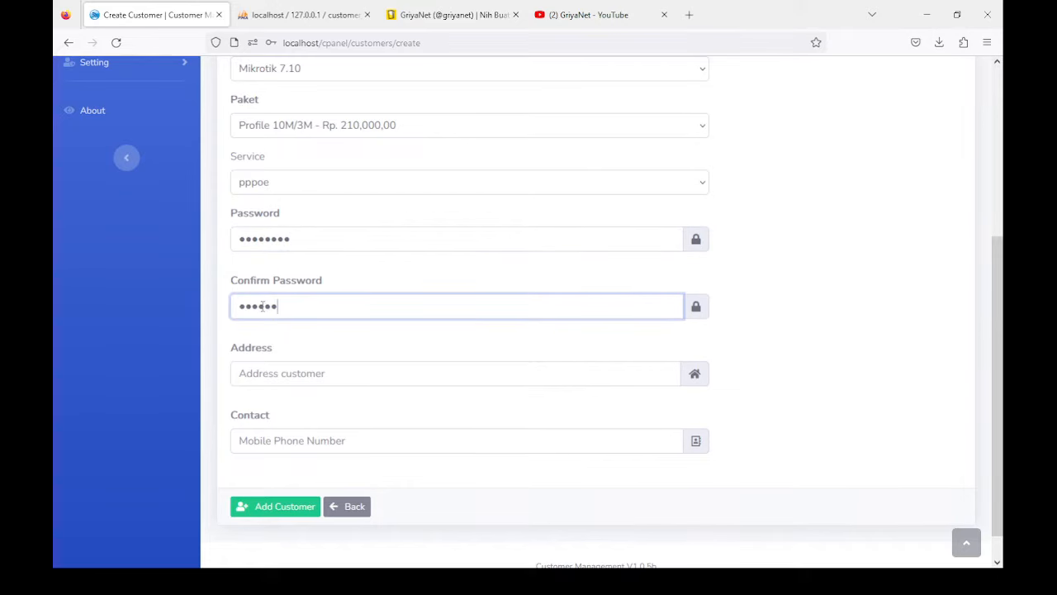
pyautogui.scroll(-1, 259, 365)
pyautogui.click(266, 339)
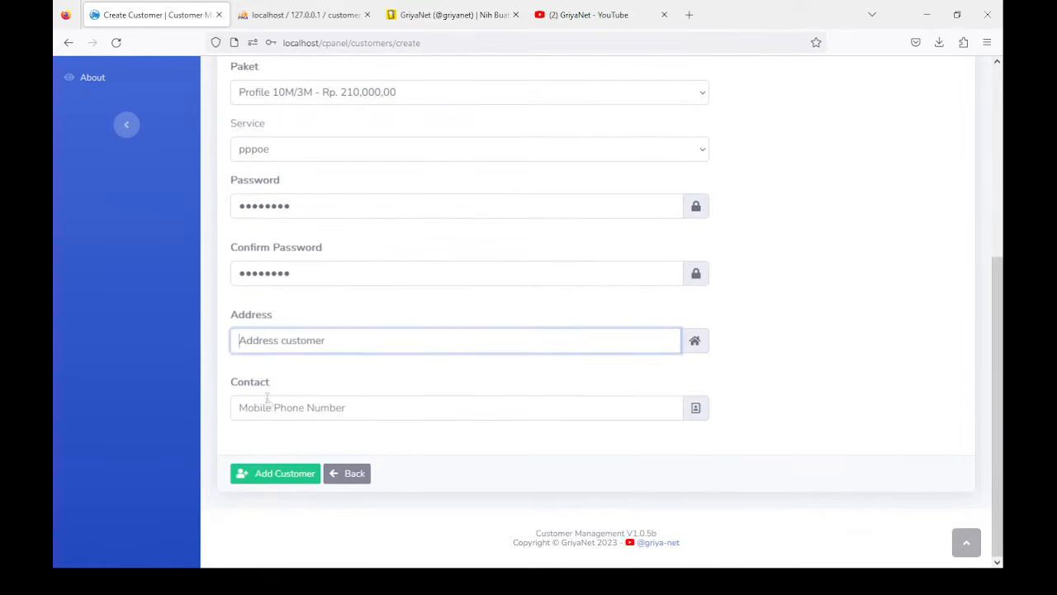
pyautogui.write('Dk. Rejosari')
pyautogui.click(266, 408)
pyautogui.hotkey('ctrl', 'v')
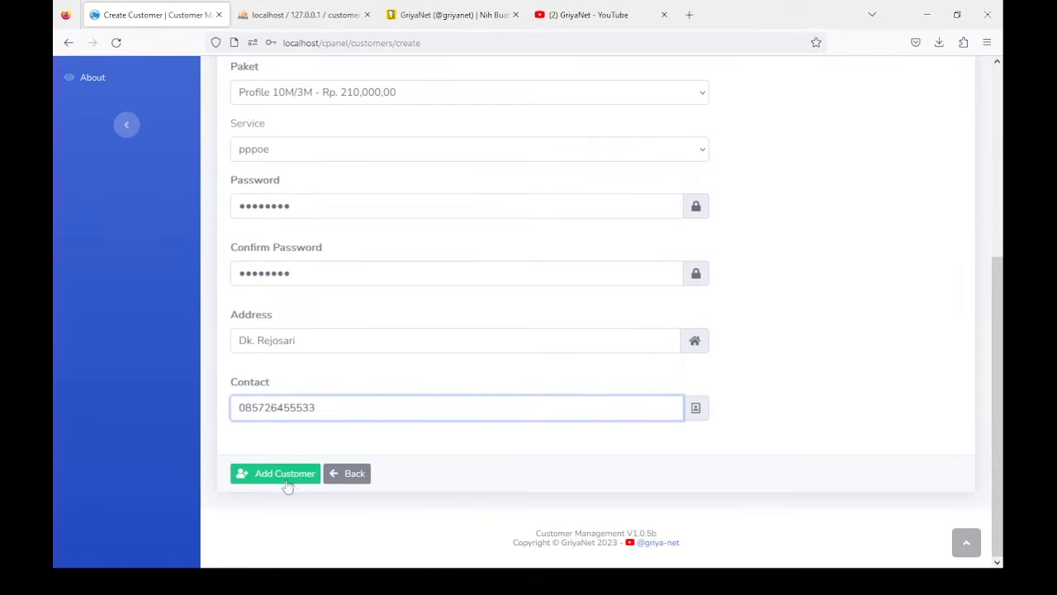
pyautogui.click(289, 476)
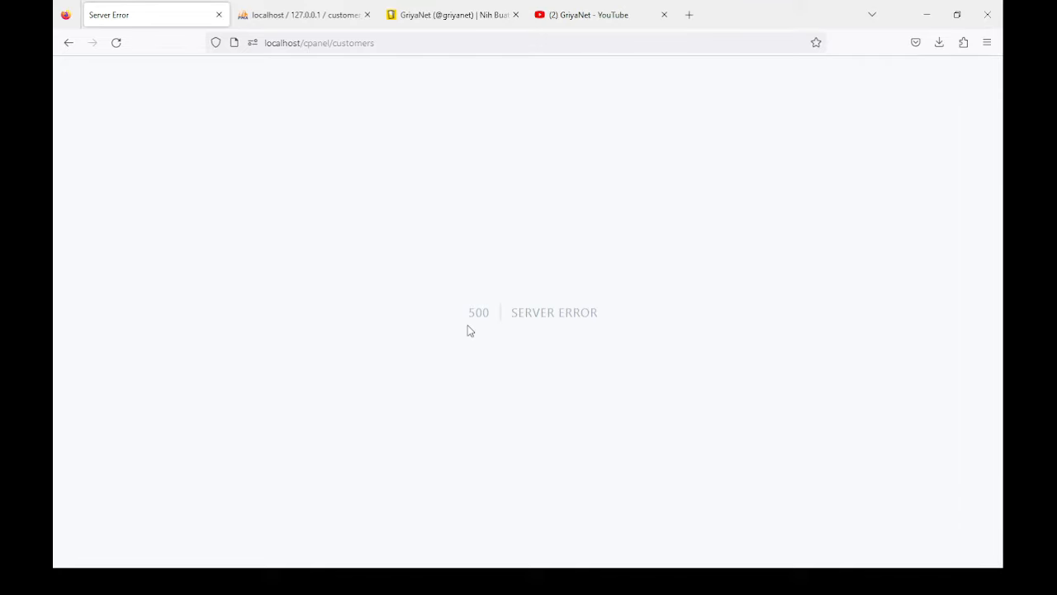
pyautogui.click(69, 42)
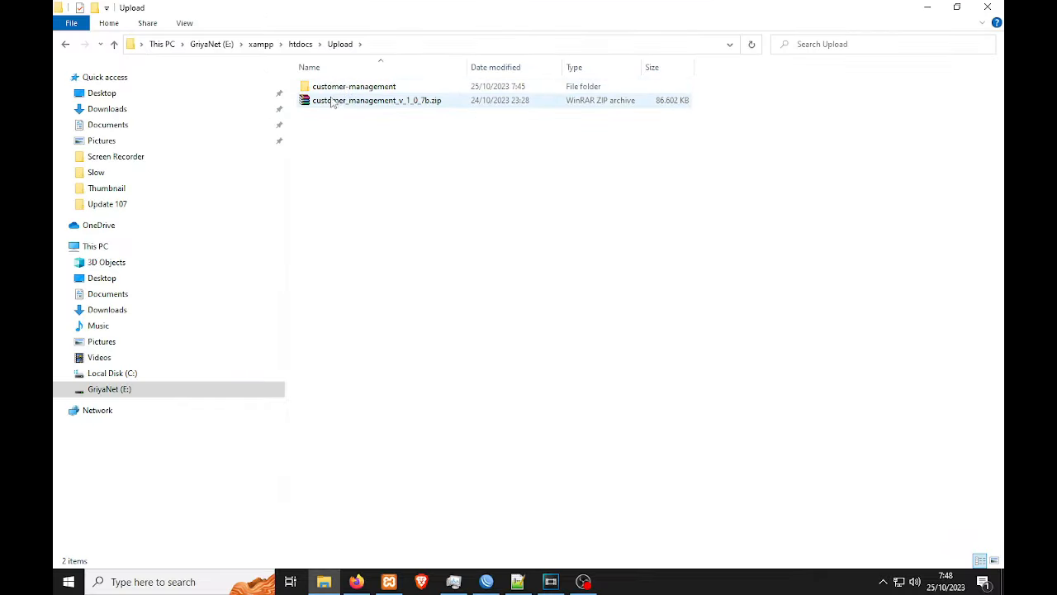
pyautogui.click(335, 101)
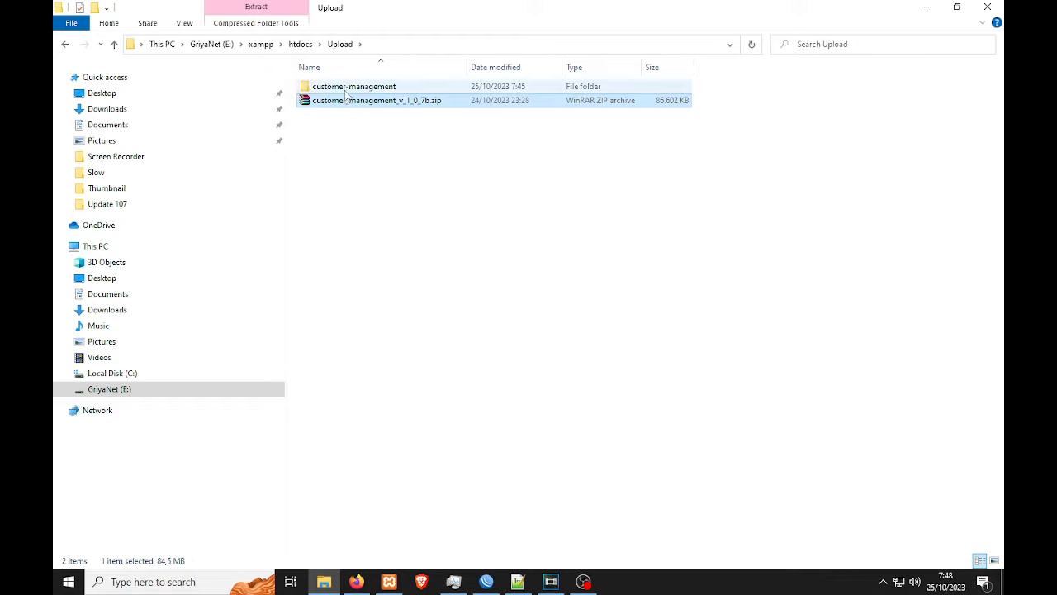
# Step: Copy every item inside the Upload\customer-management folder
pyautogui.doubleClick(344, 86)
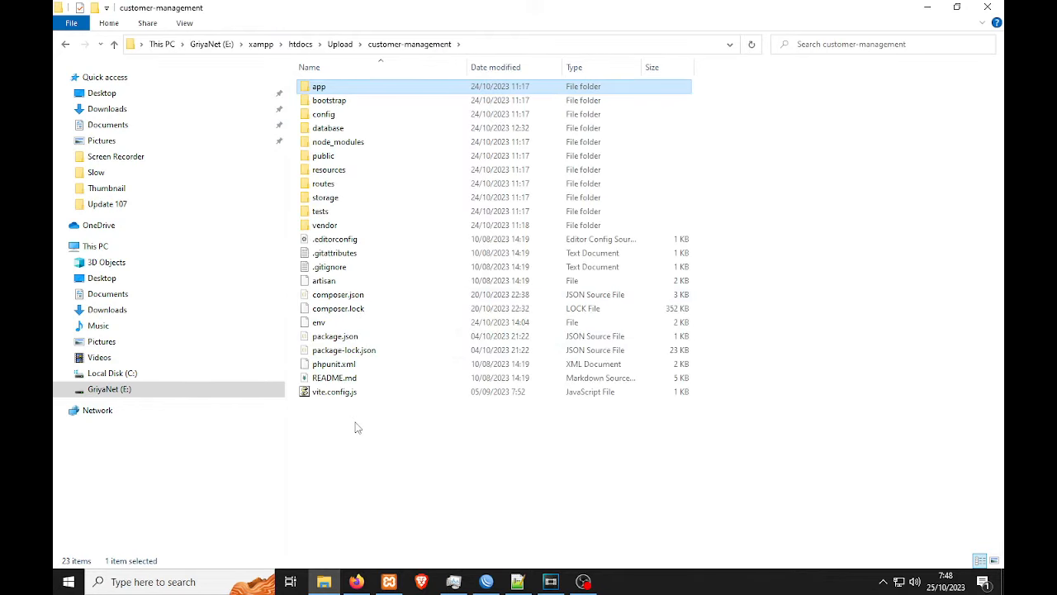
pyautogui.click(340, 43)
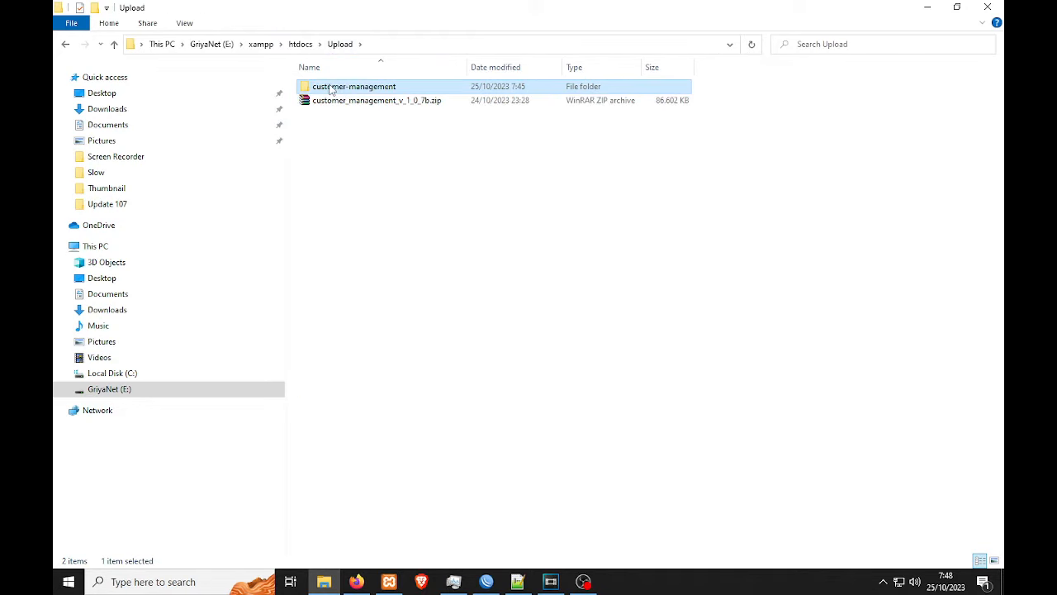
pyautogui.click(358, 120)
pyautogui.click(325, 87)
pyautogui.doubleClick(326, 88)
pyautogui.moveTo(339, 425); pyautogui.dragTo(307, 84)
pyautogui.rightClick(307, 86)
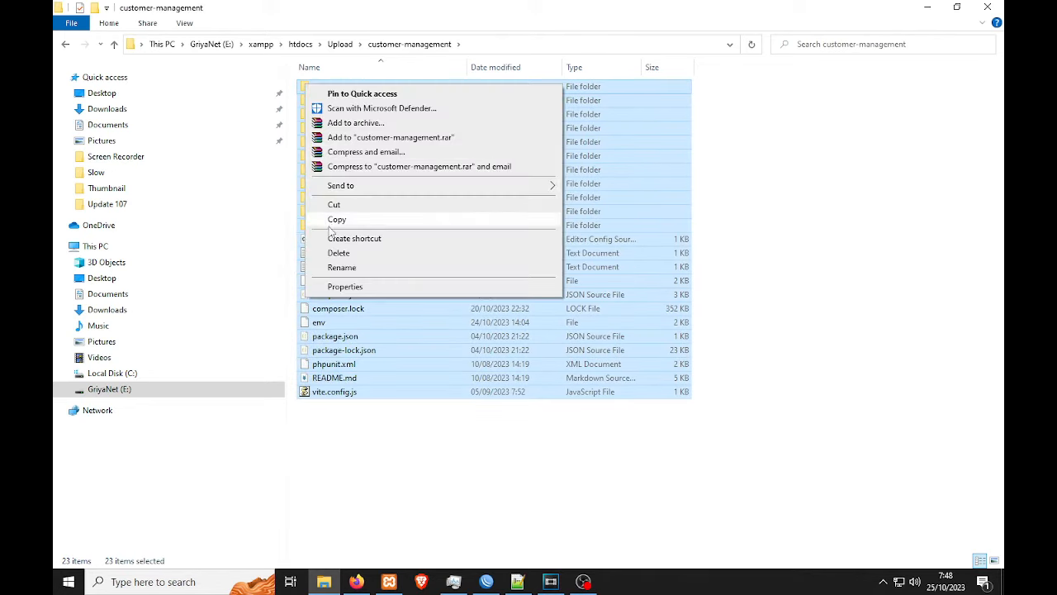
pyautogui.click(335, 219)
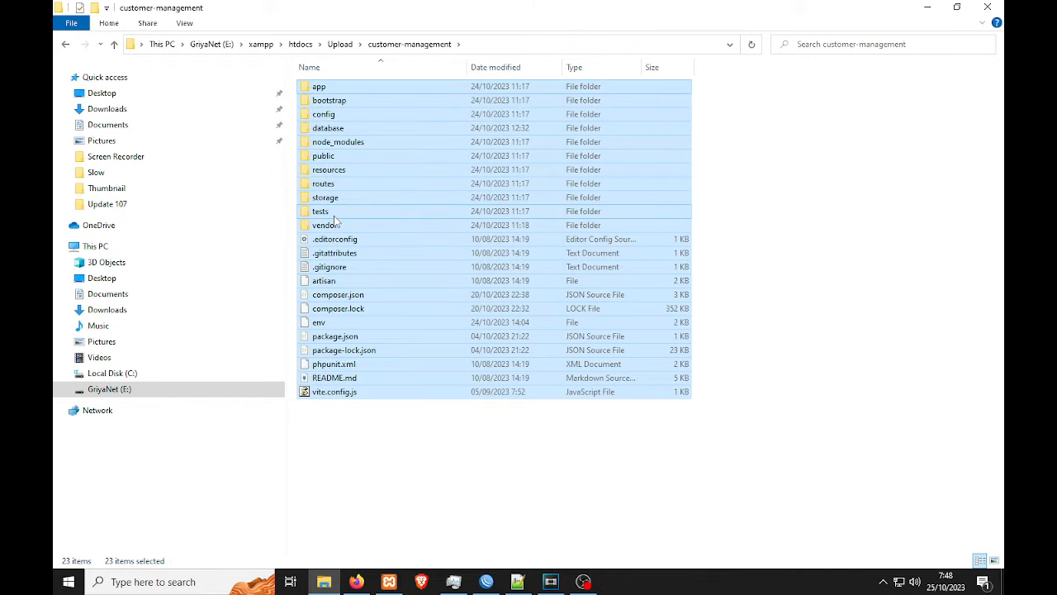
# Step: Paste the copied items into htdocs\customer-management
pyautogui.click(322, 46)
pyautogui.click(300, 44)
pyautogui.doubleClick(345, 100)
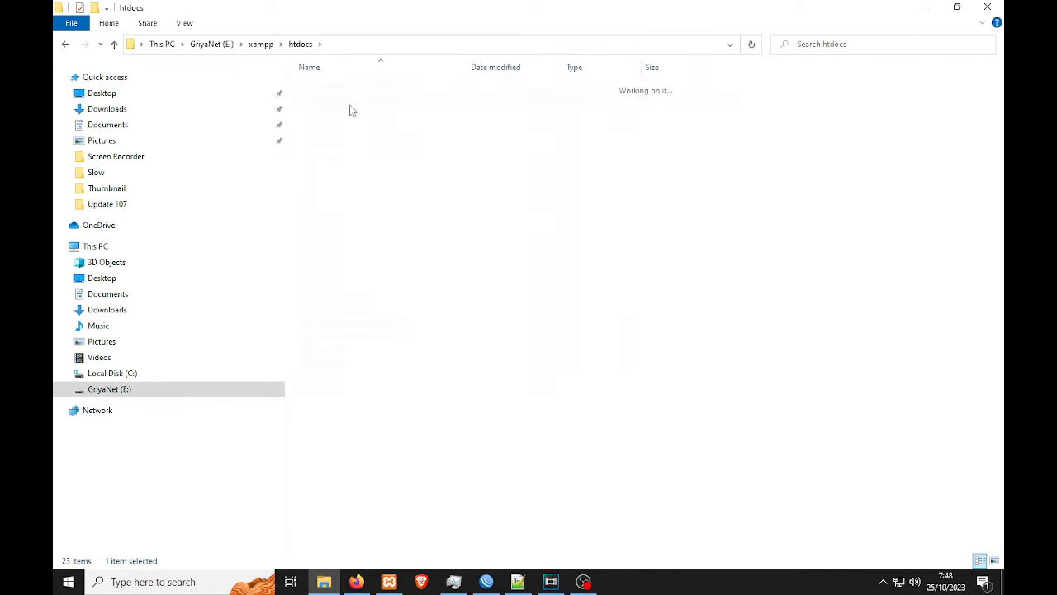
pyautogui.rightClick(360, 449)
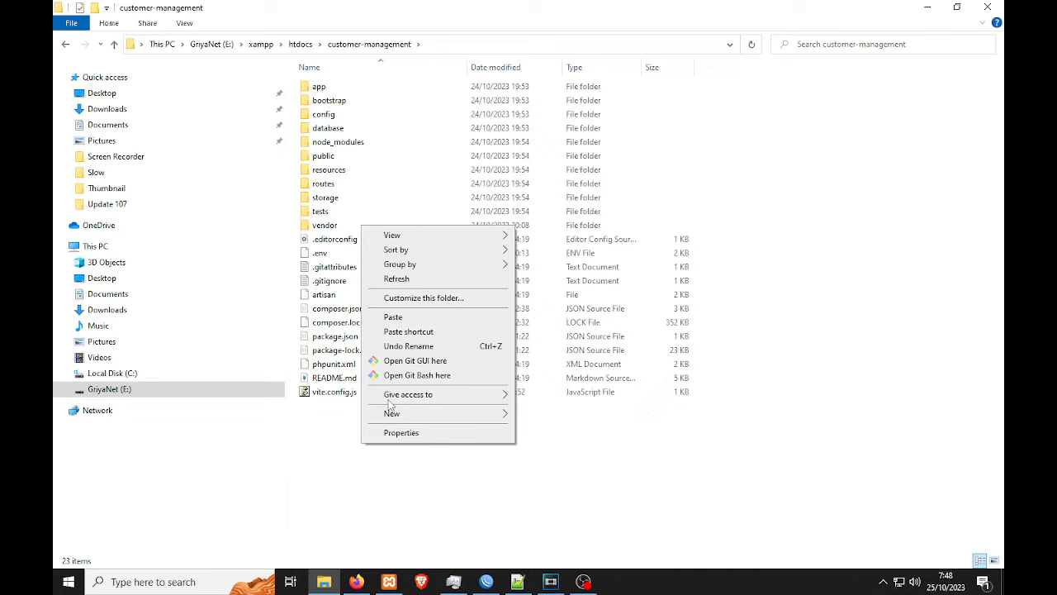
pyautogui.click(395, 323)
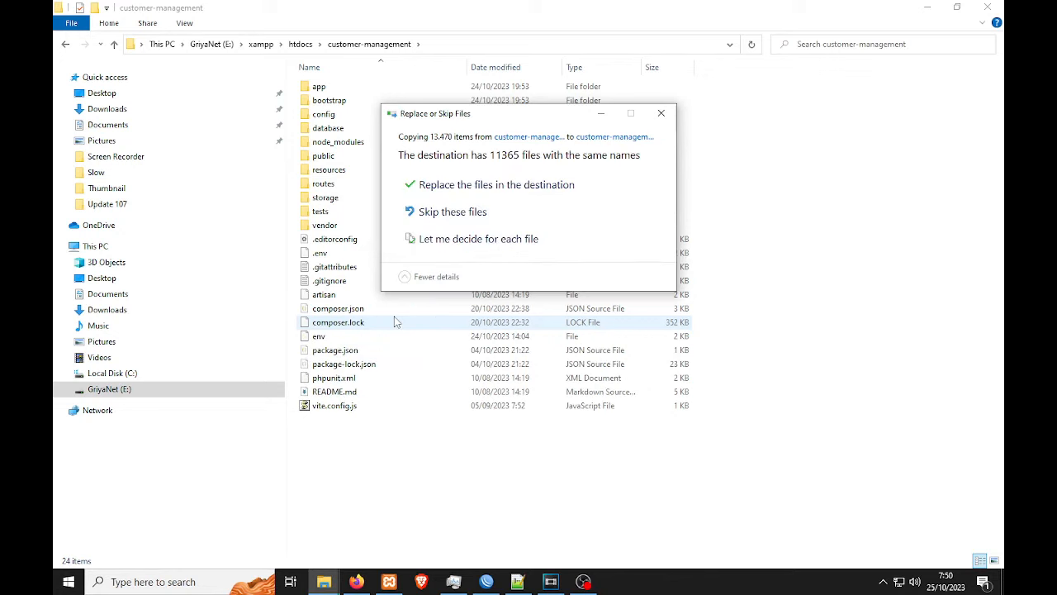
# Step: Replace the destination's files with all 13,470 new-version files, then return to Firefox
pyautogui.click(471, 186)
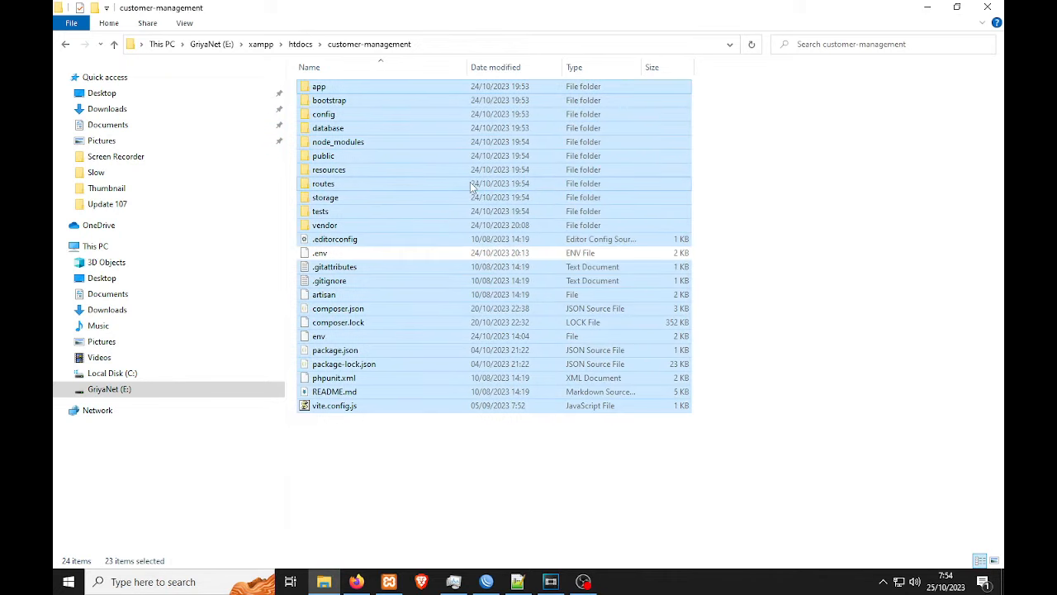
pyautogui.click(417, 467)
pyautogui.click(550, 582)
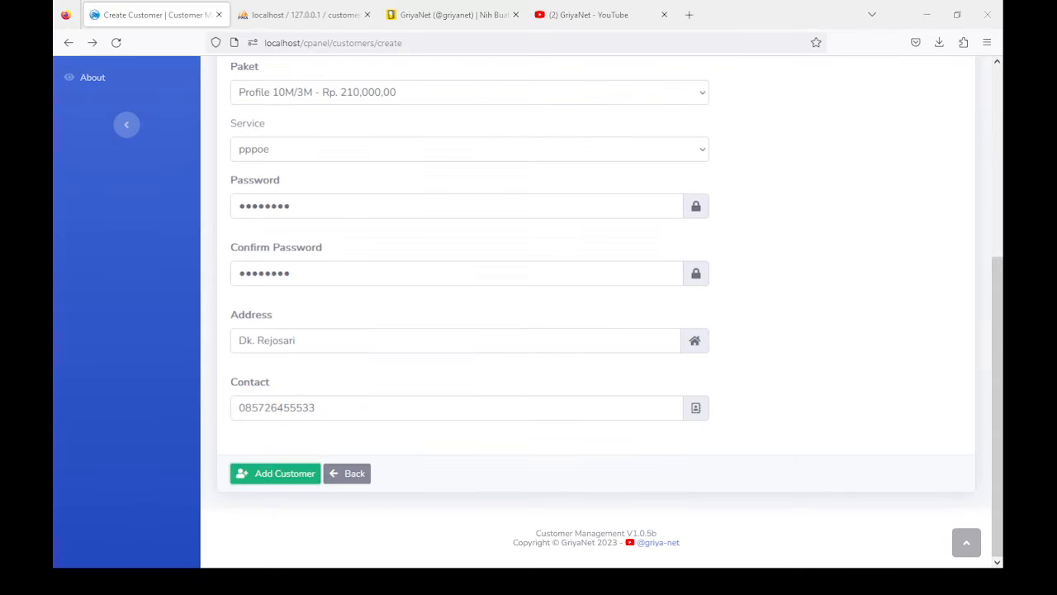
# Step: Open the update settings page from the sidebar's Settings section
pyautogui.scroll(3, 281, 141)
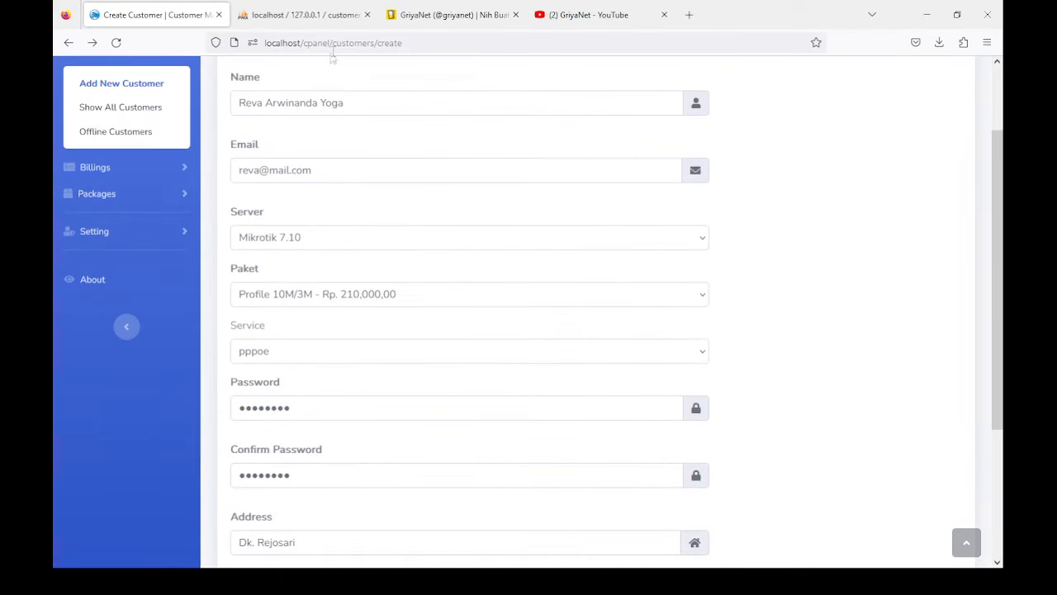
pyautogui.click(94, 232)
pyautogui.click(106, 346)
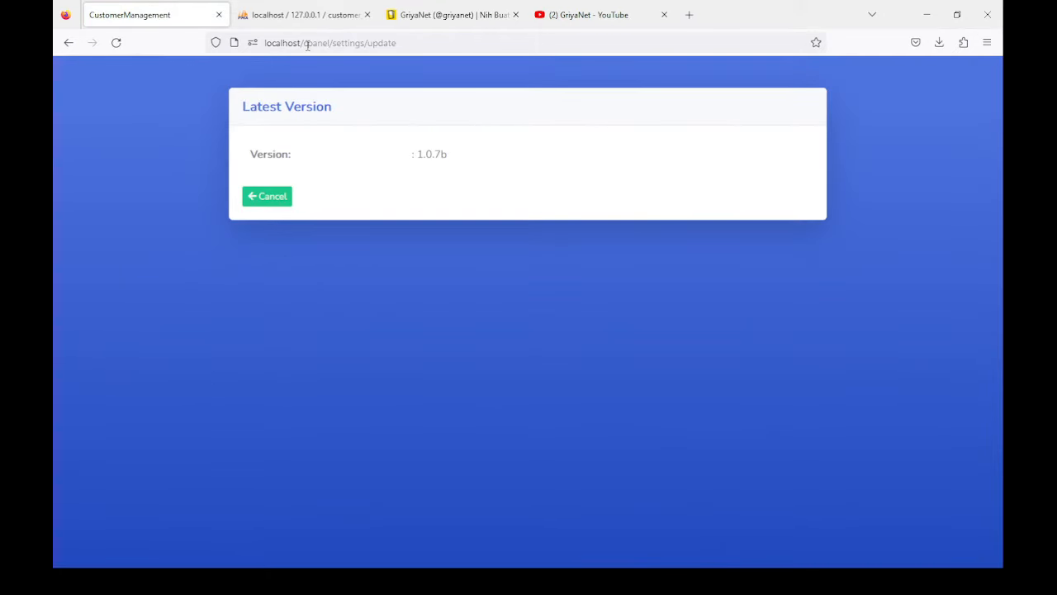
# Step: Load the customers page by editing the address, then go to the home dashboard
pyautogui.click(307, 46)
pyautogui.moveTo(332, 43); pyautogui.dragTo(432, 46)
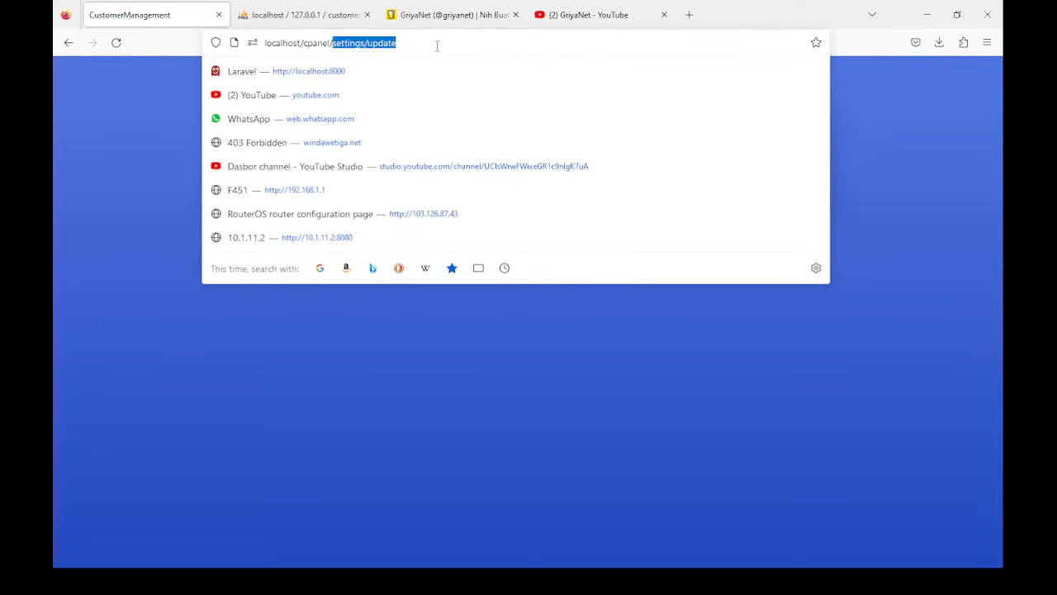
pyautogui.write('customer')
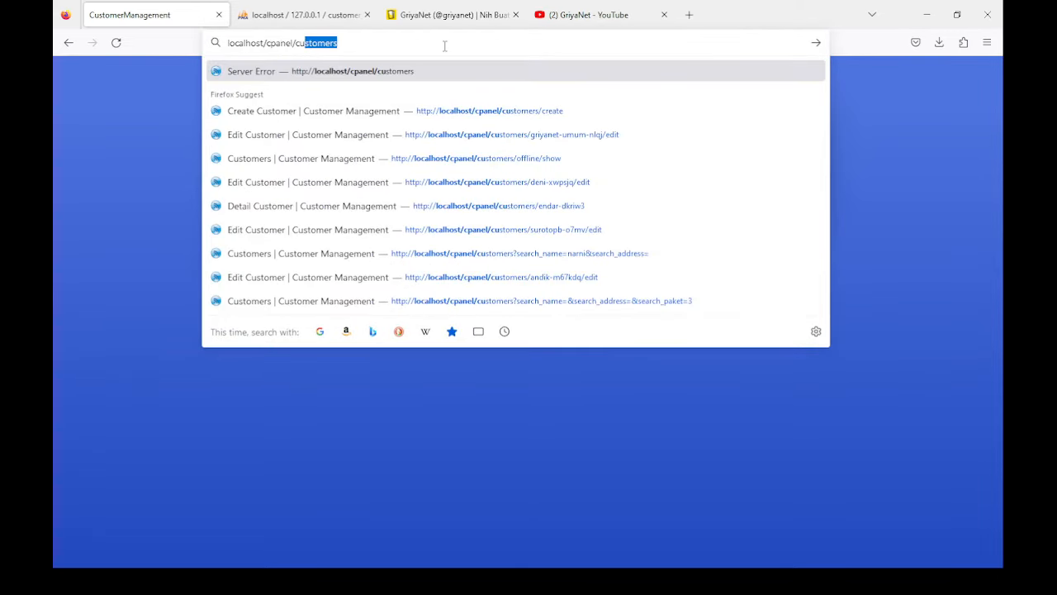
pyautogui.press('Right')
pyautogui.press('Return')
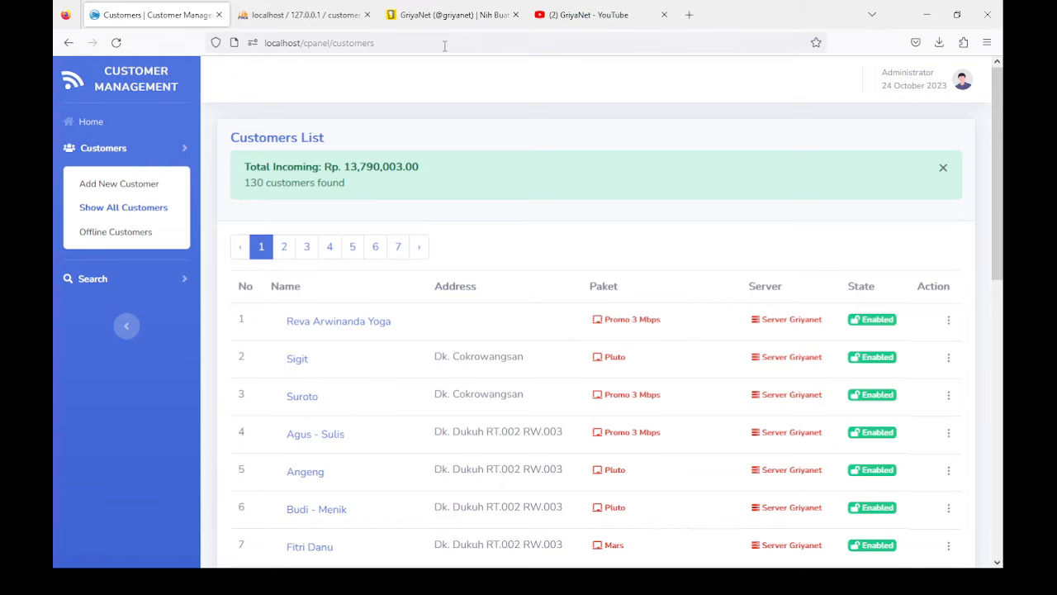
pyautogui.click(88, 129)
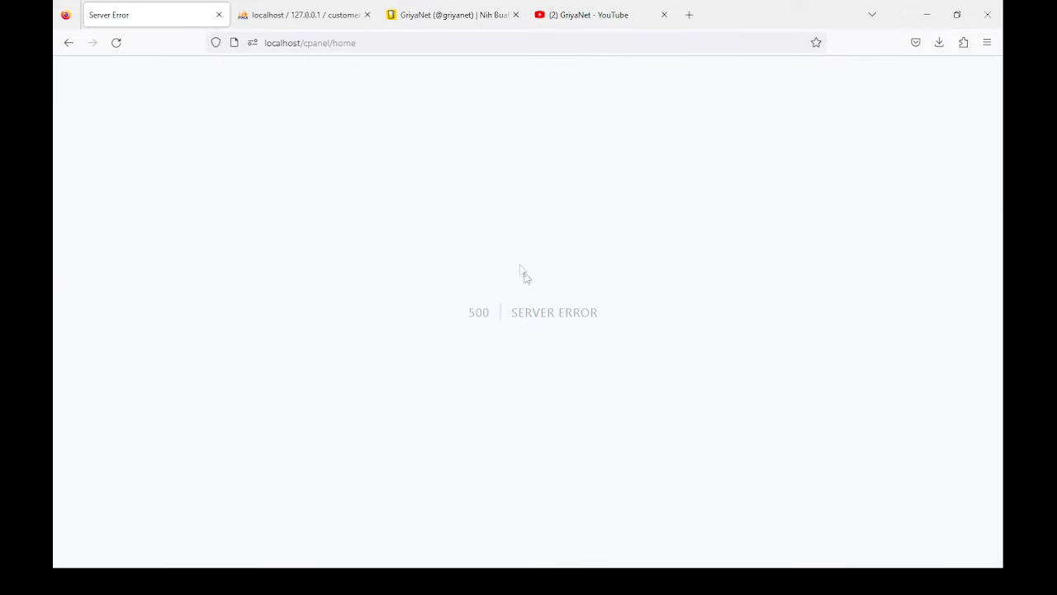
# Step: Edit the address to localhost/cpanel/settings/update and load it
pyautogui.click(322, 45)
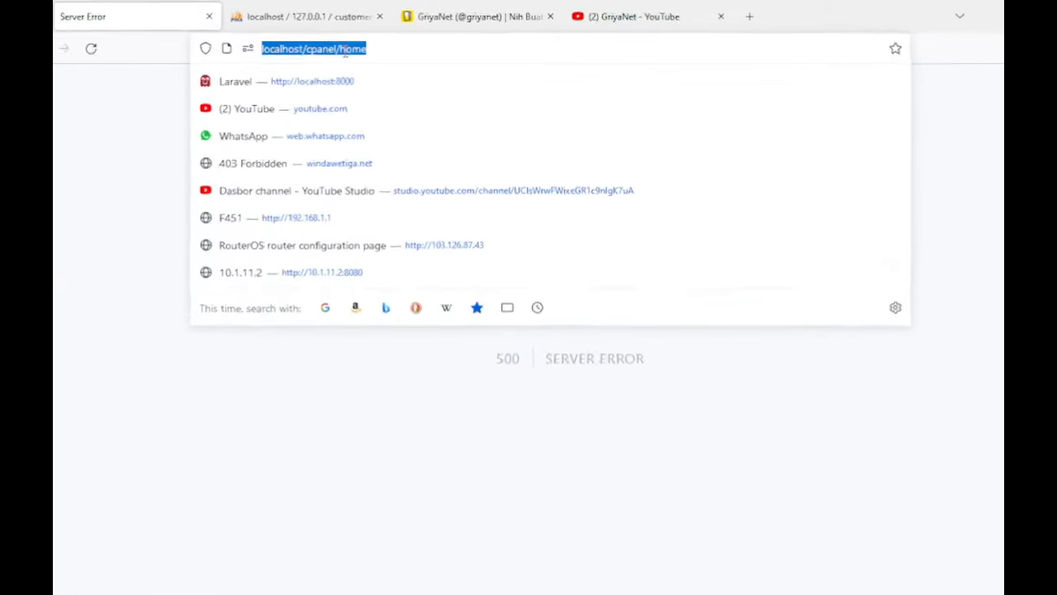
pyautogui.click(338, 43)
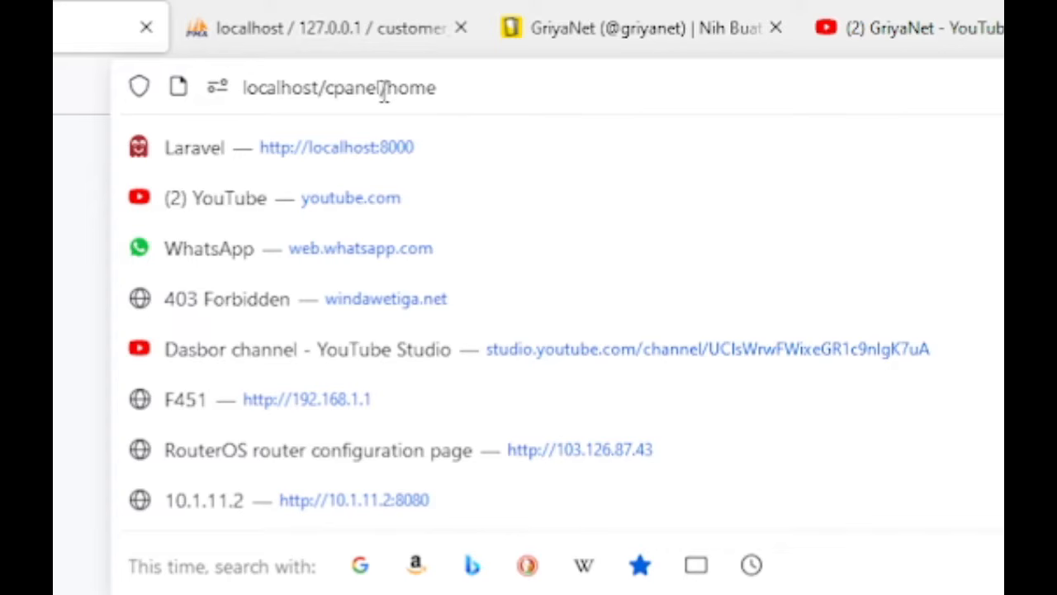
pyautogui.moveTo(388, 86); pyautogui.dragTo(516, 86)
pyautogui.write('set')
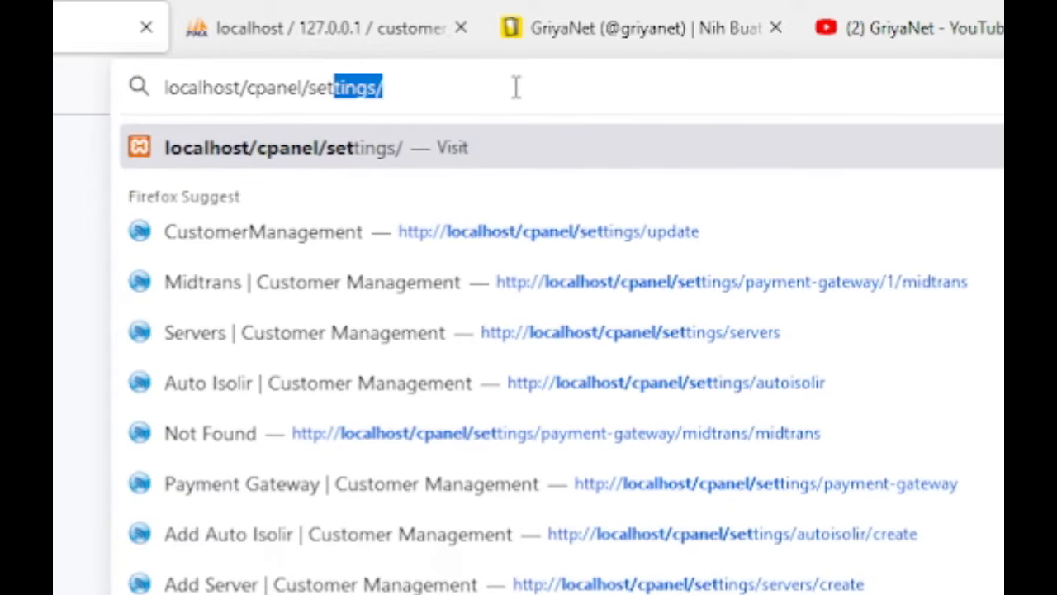
pyautogui.press('End')
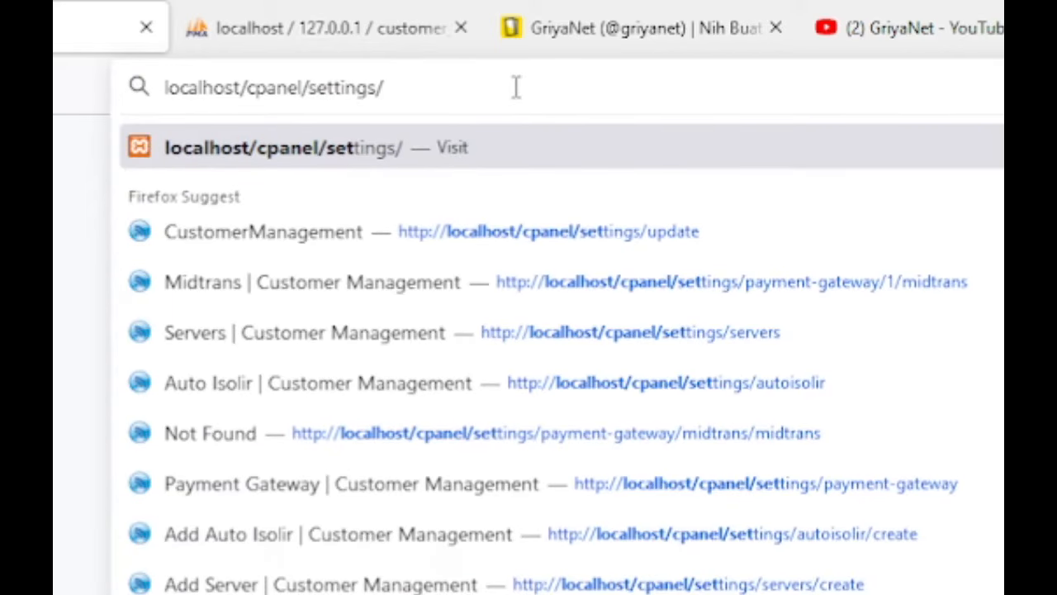
pyautogui.write('update')
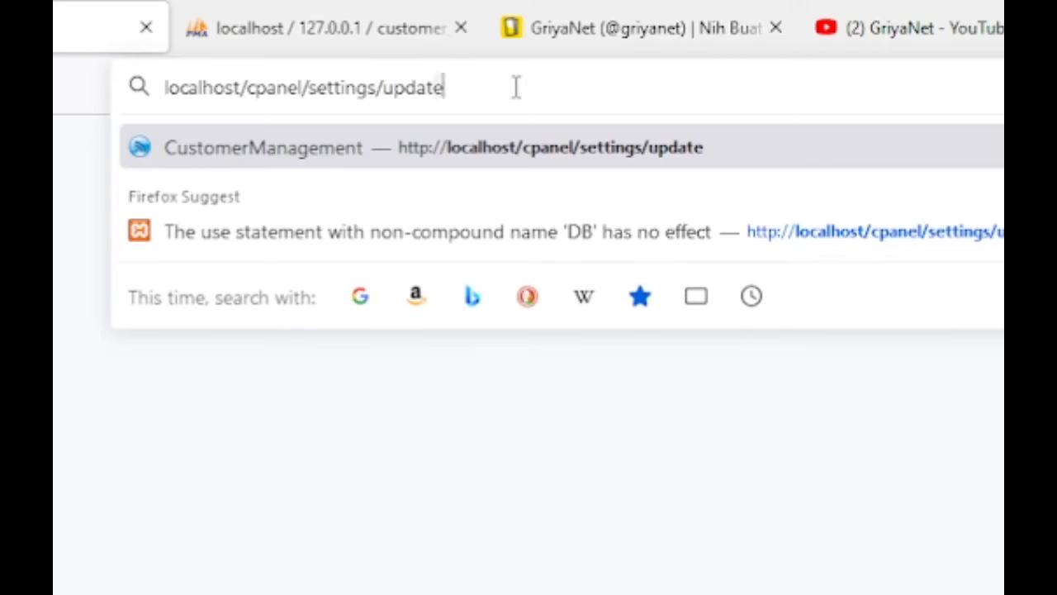
pyautogui.press('Return')
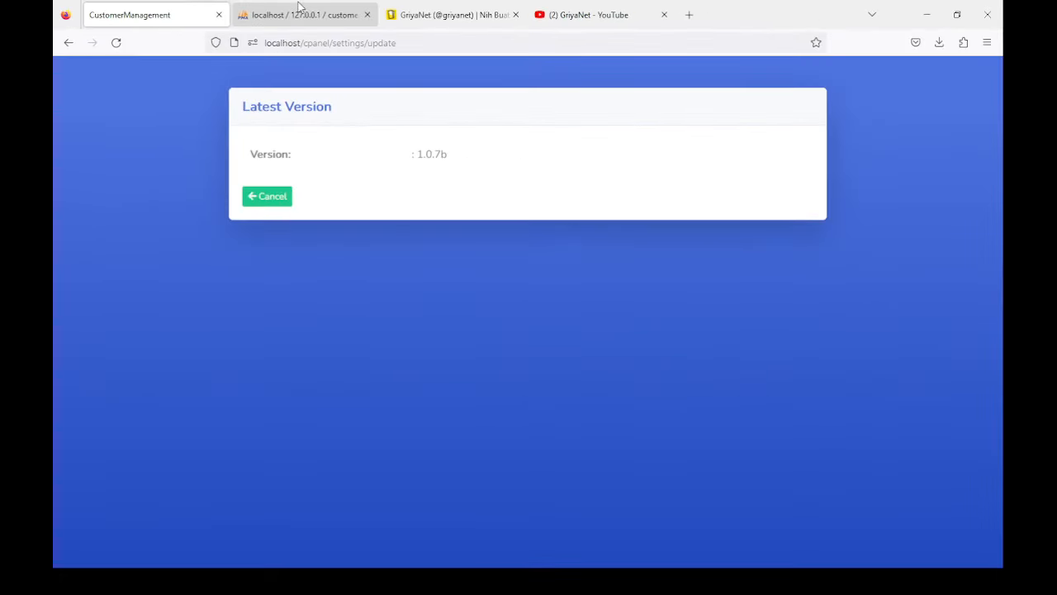
# Step: Leave the update page for home and check phpMyAdmin's customers table before returning
pyautogui.click(277, 200)
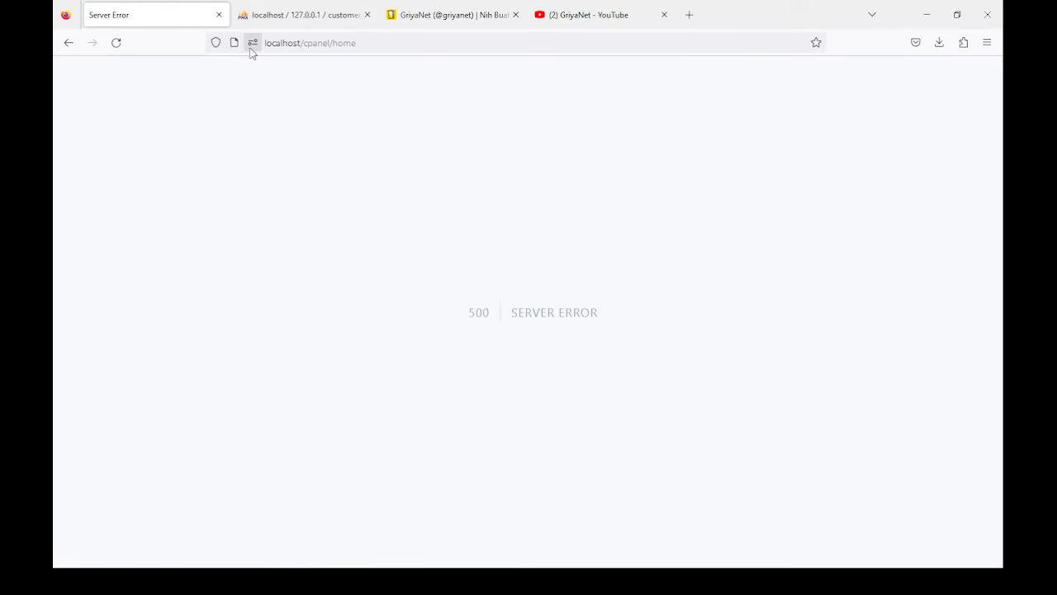
pyautogui.click(314, 20)
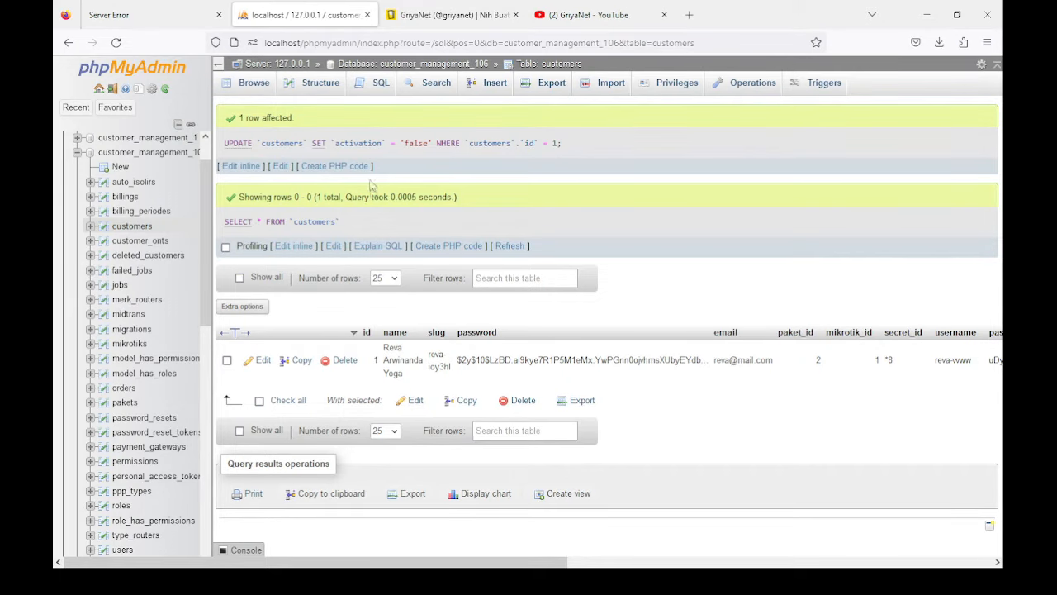
pyautogui.scroll(-2, 132, 247)
pyautogui.click(154, 7)
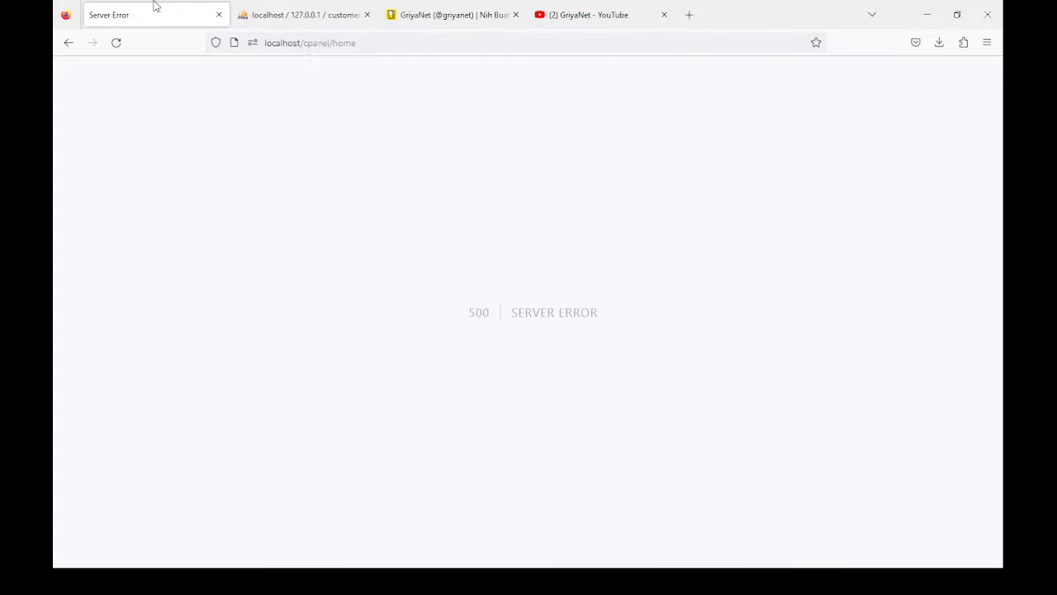
# Step: Re-enter the settings/update address after the server error page
pyautogui.click(347, 42)
pyautogui.moveTo(334, 42); pyautogui.dragTo(415, 41)
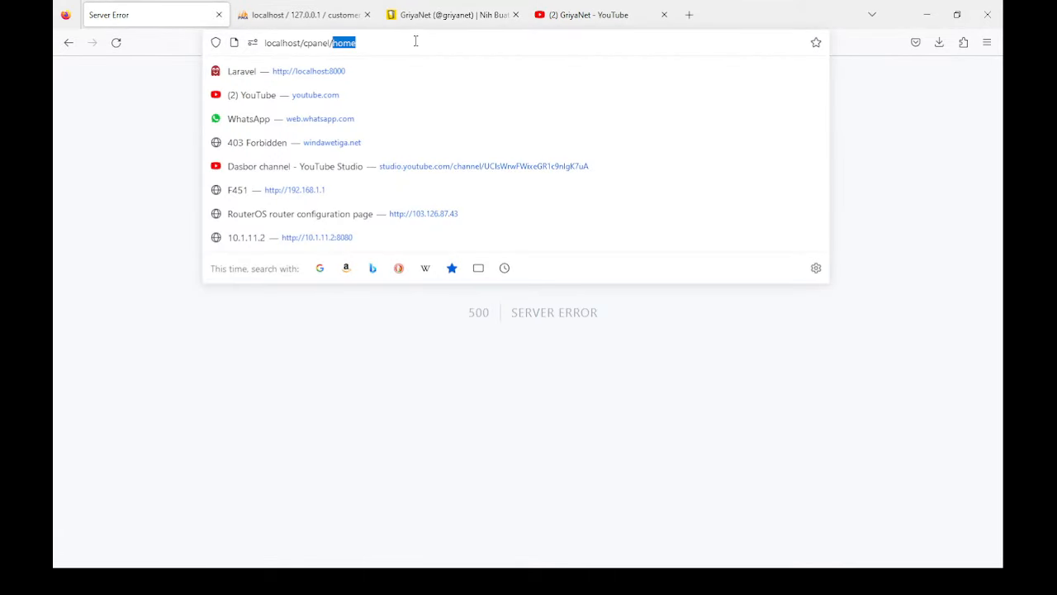
pyautogui.write('u')
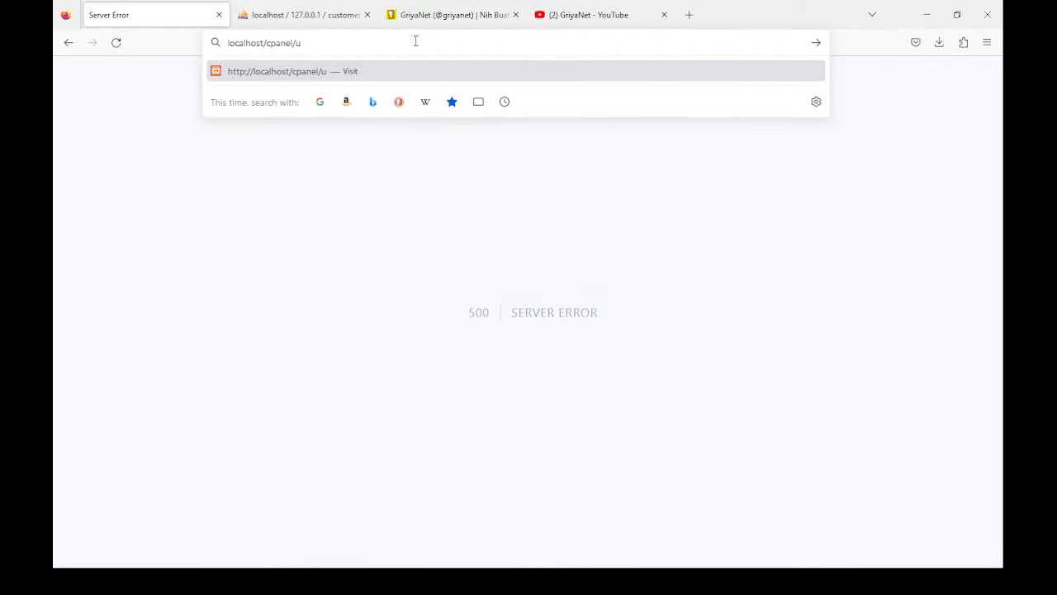
pyautogui.press('BackSpace')
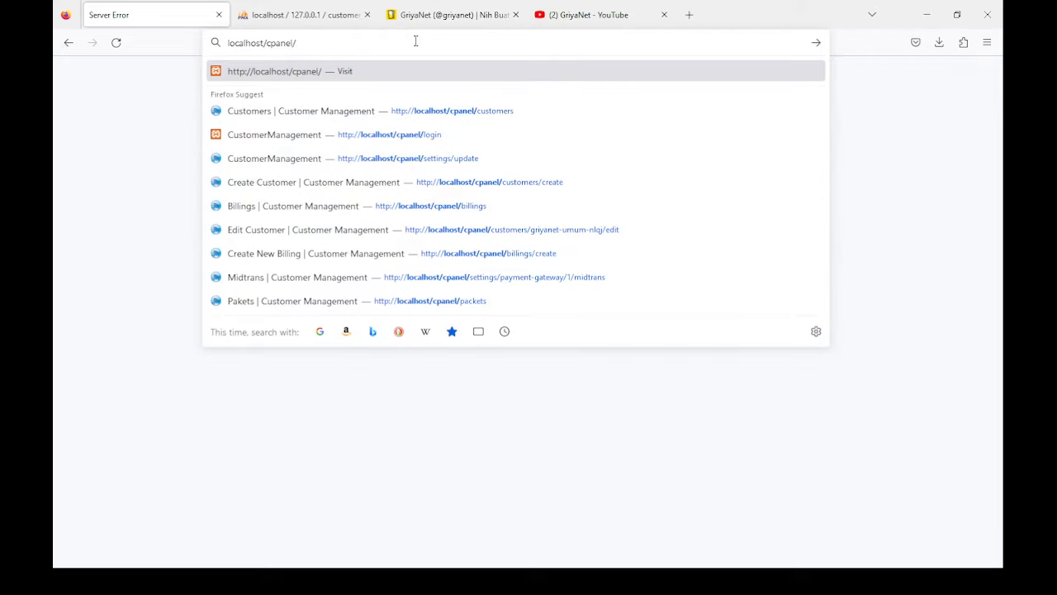
pyautogui.write('sett')
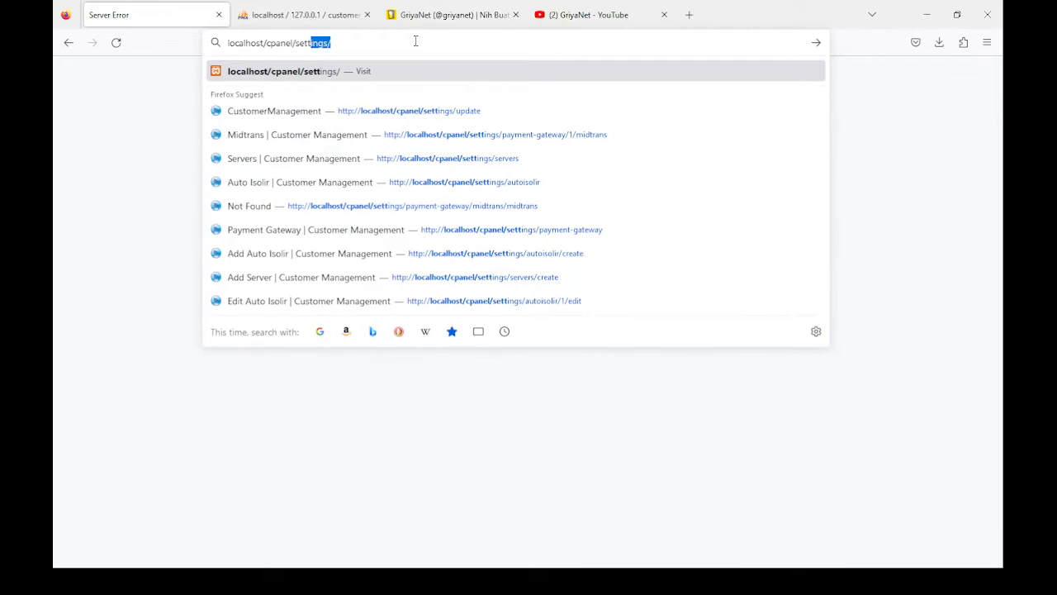
pyautogui.press('Return')
pyautogui.doubleClick(416, 42)
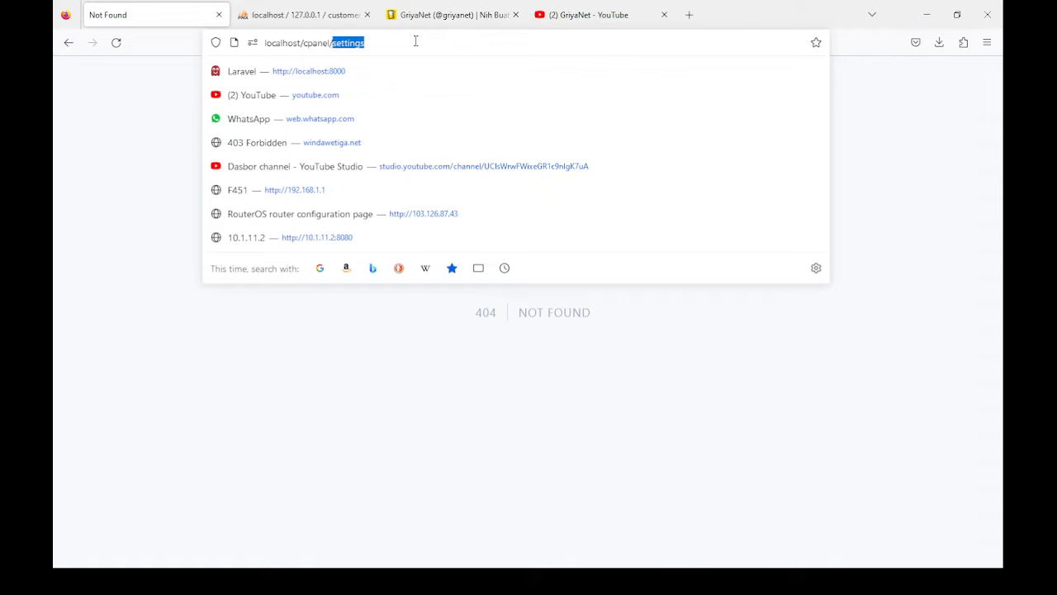
pyautogui.click(416, 42)
pyautogui.write('/')
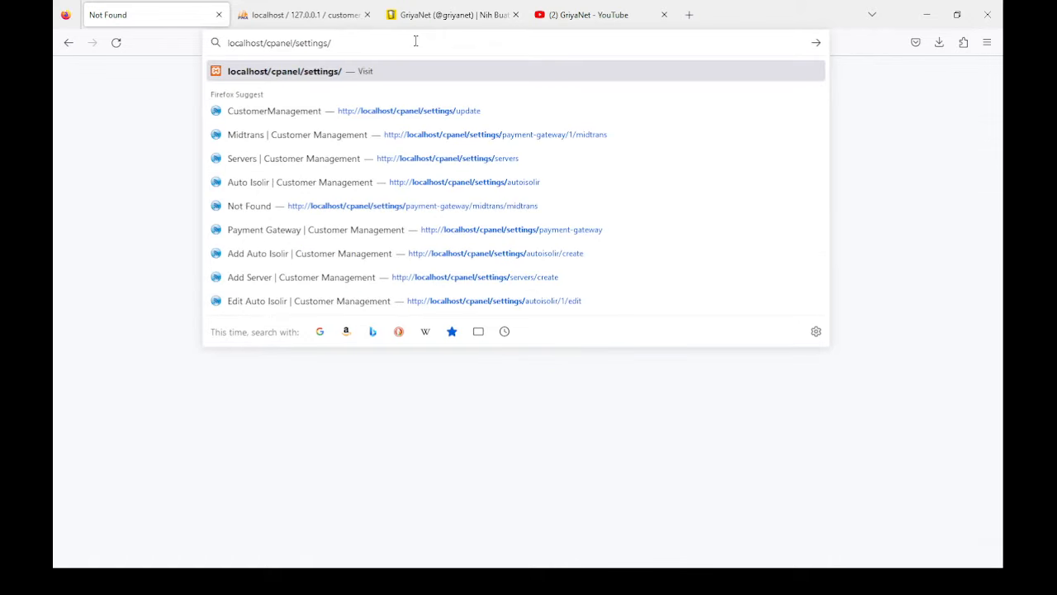
pyautogui.write('update')
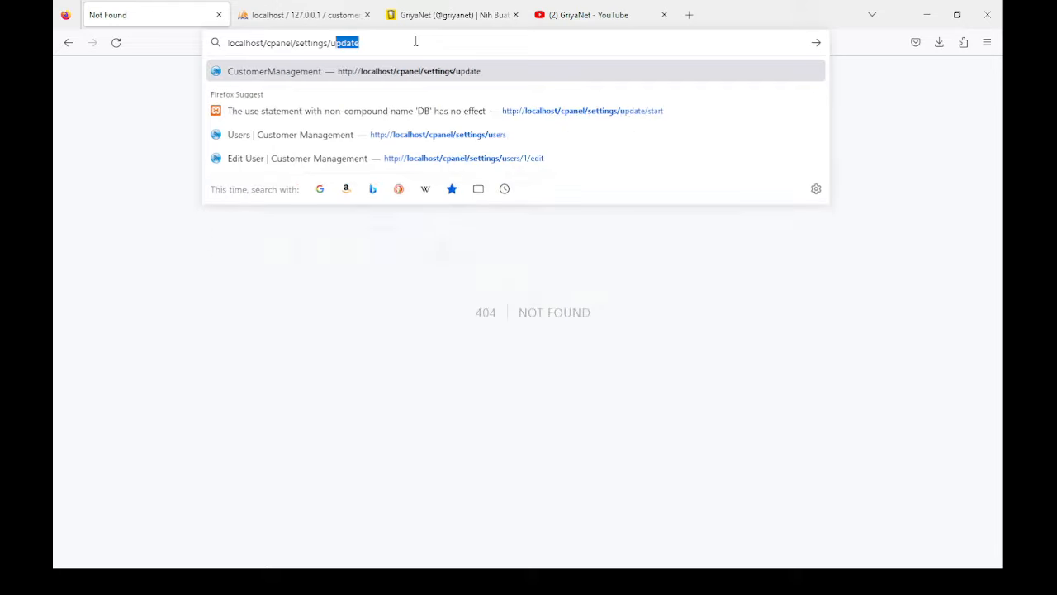
pyautogui.press('Return')
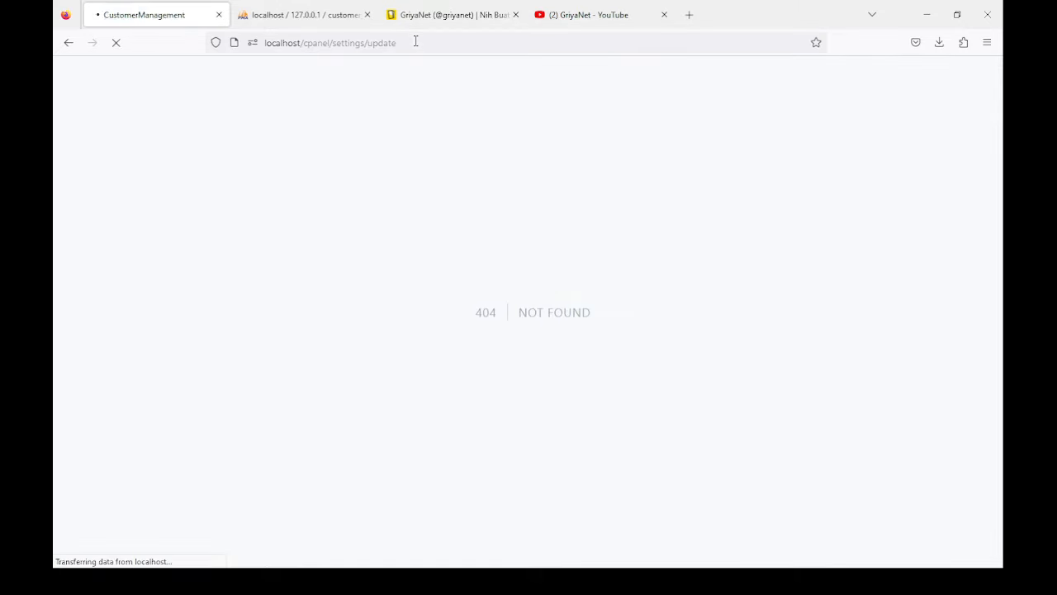
# Step: Reload the update page twice until it lists 1.0.7b as the latest version
pyautogui.click(116, 44)
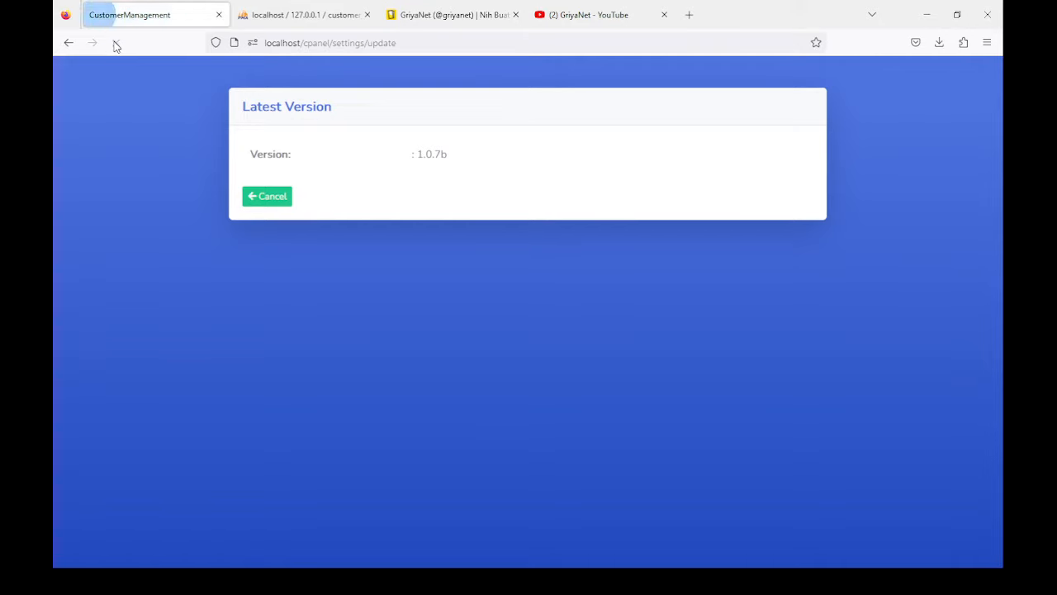
pyautogui.click(117, 46)
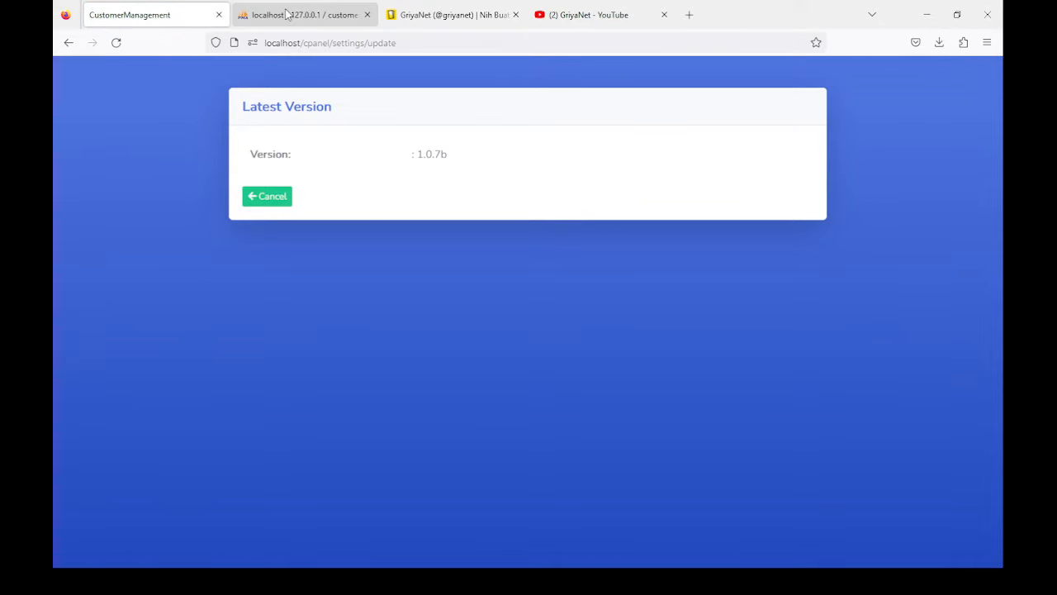
pyautogui.click(289, 15)
# Step: Open the websystems table to check the stored version
pyautogui.scroll(-3, 116, 225)
pyautogui.scroll(-3, 115, 224)
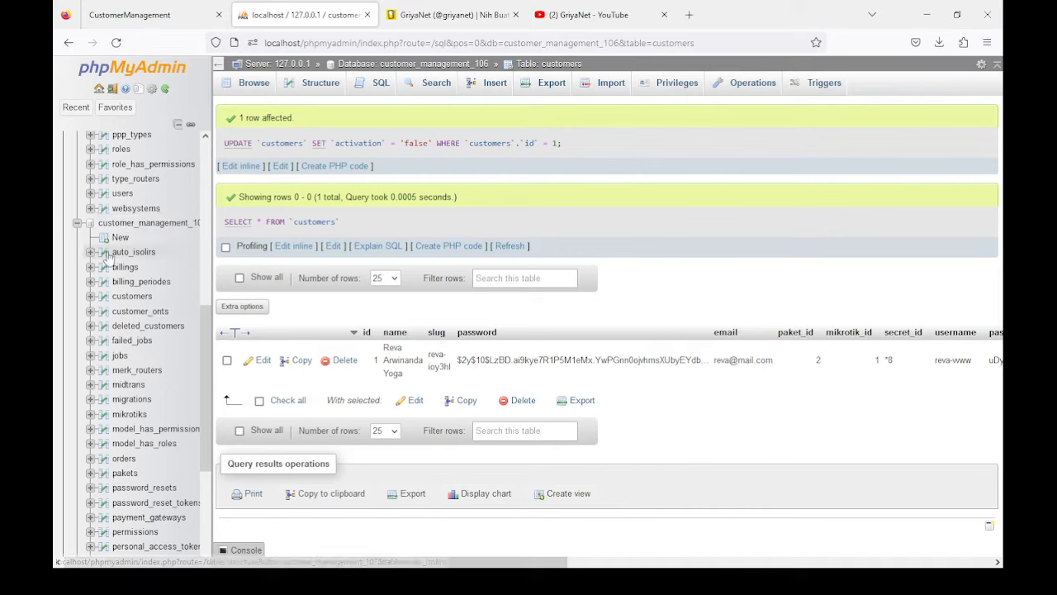
pyautogui.click(135, 208)
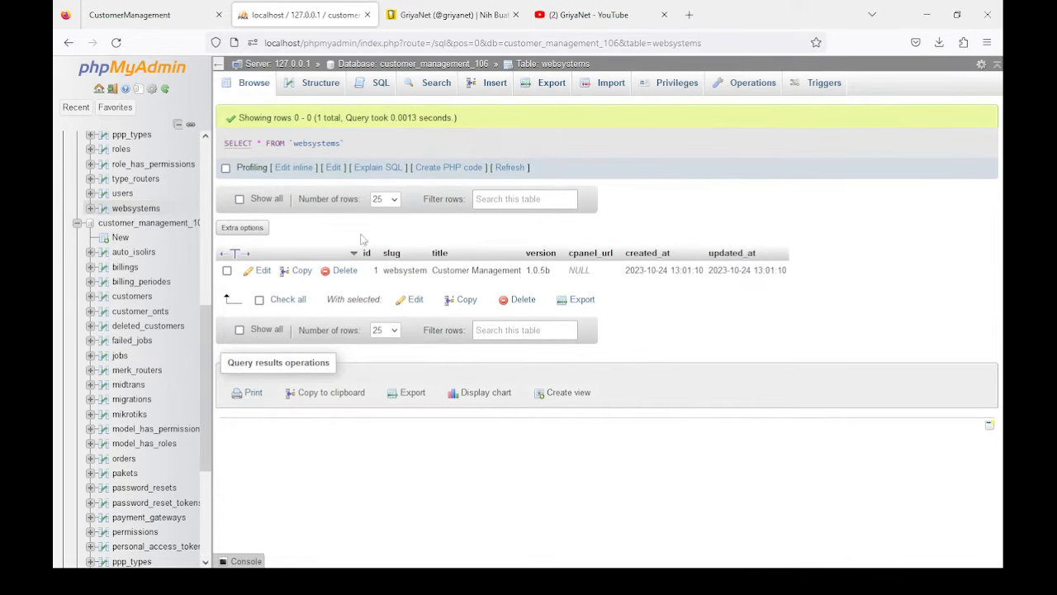
pyautogui.scroll(5, 89, 216)
pyautogui.scroll(6, 88, 216)
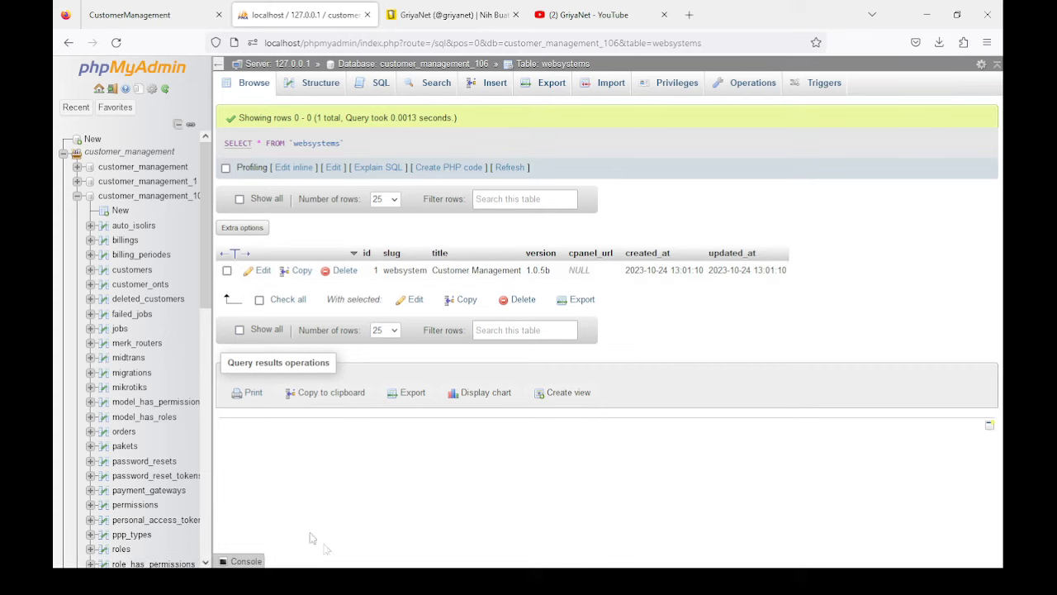
# Step: Reload the app's update page three times
pyautogui.click(132, 14)
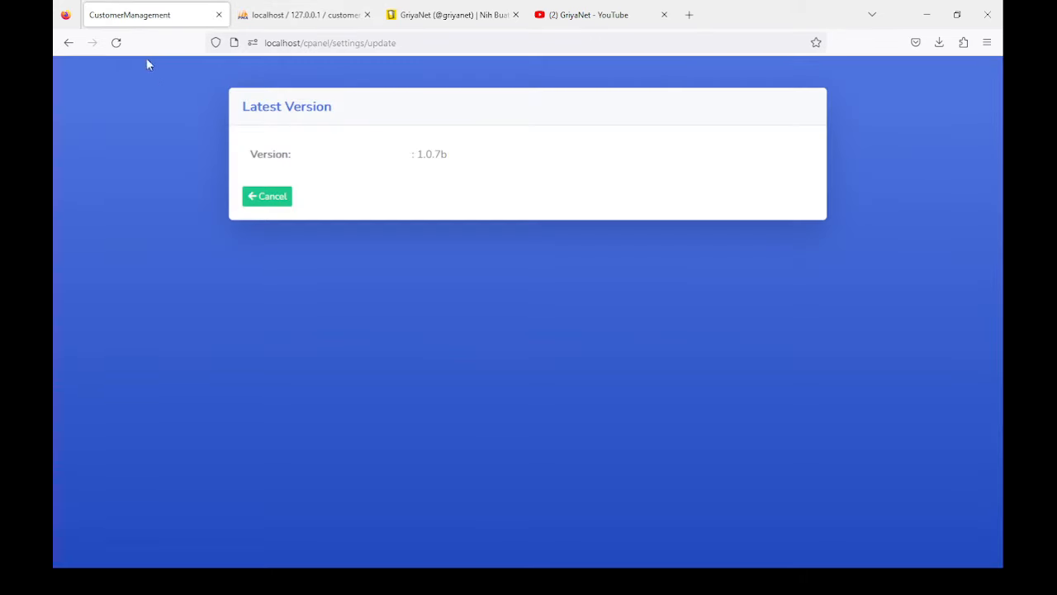
pyautogui.click(116, 42)
pyautogui.click(116, 43)
pyautogui.click(116, 43)
# Step: Collapse customer_management_106 and browse customer_management's customers table, showing 130 rows
pyautogui.click(299, 19)
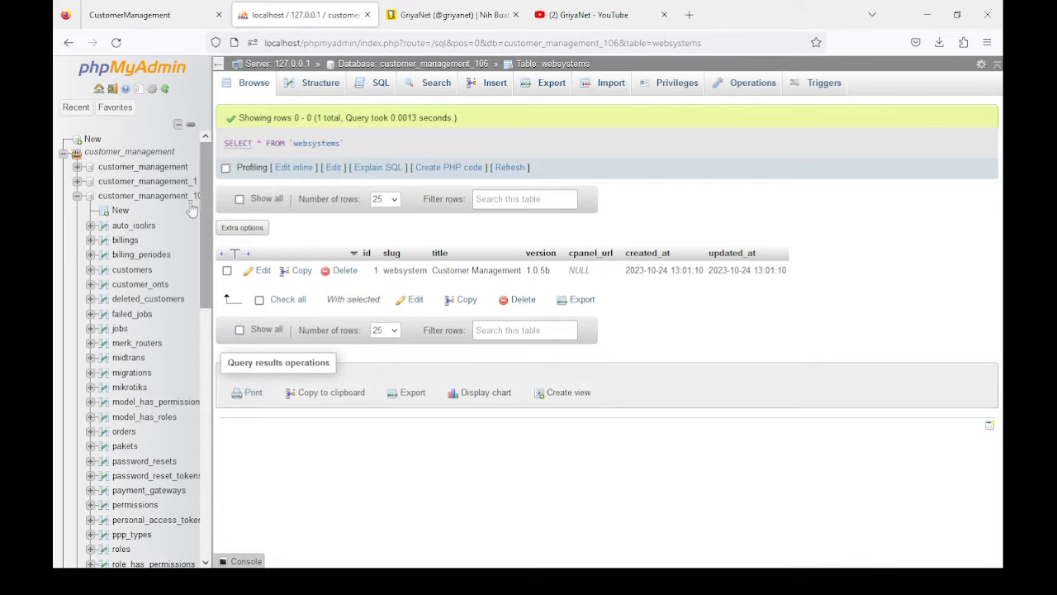
pyautogui.click(76, 197)
pyautogui.click(136, 166)
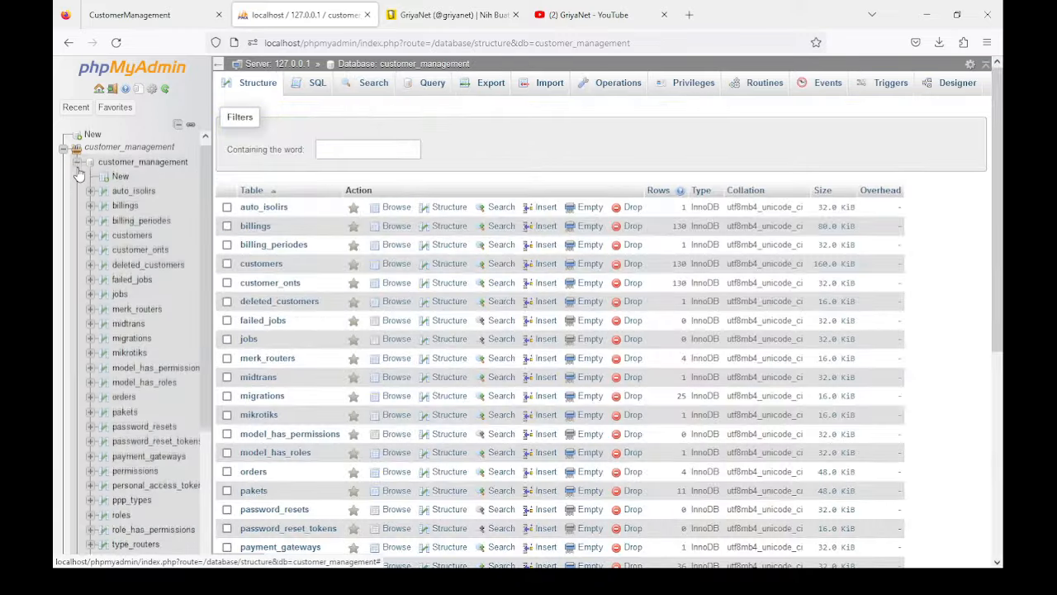
pyautogui.click(131, 227)
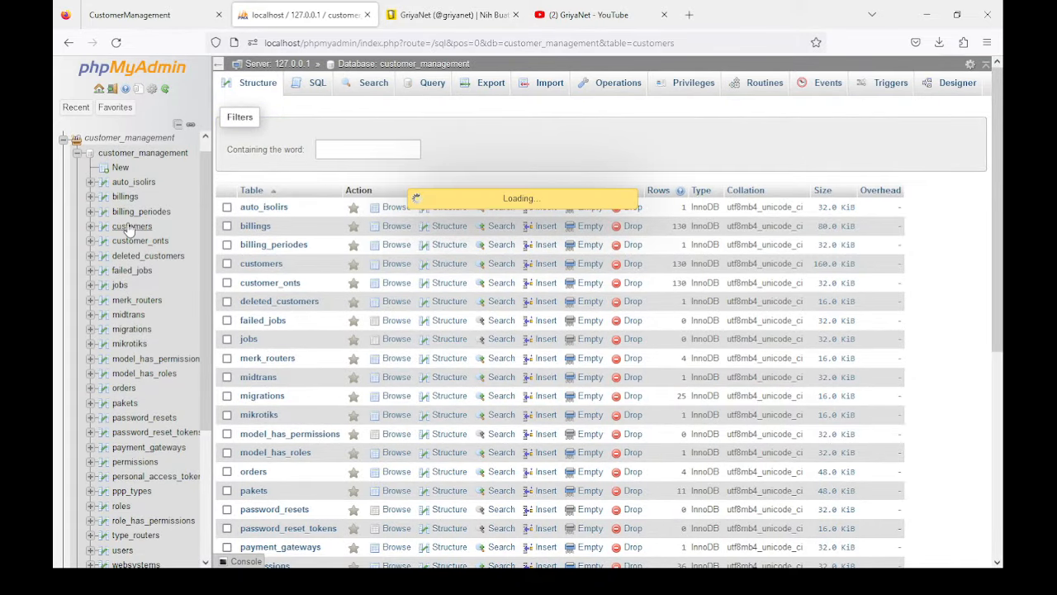
pyautogui.scroll(-10, 318, 294)
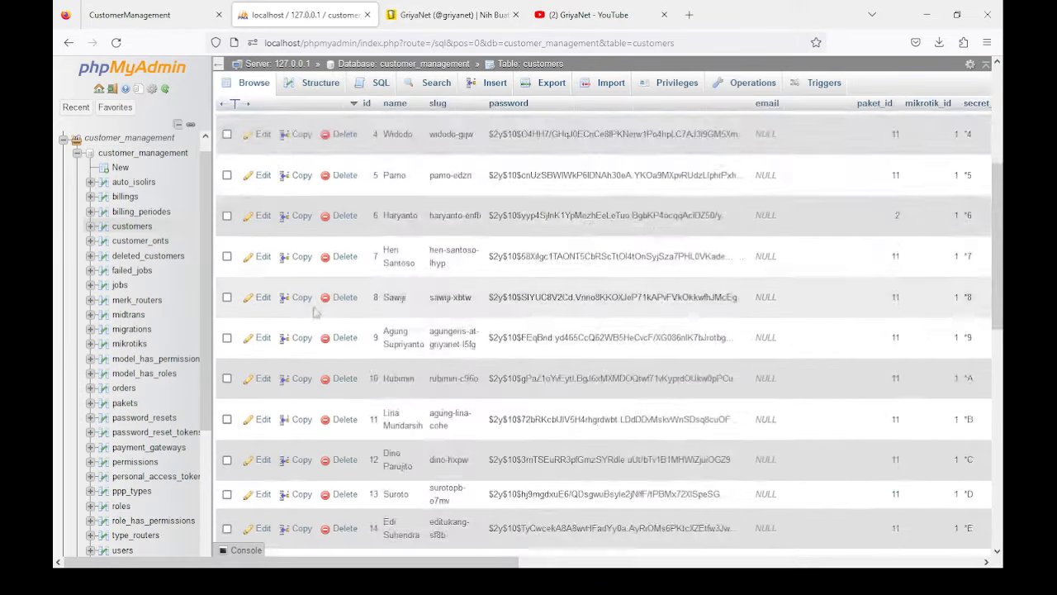
pyautogui.scroll(8, 293, 330)
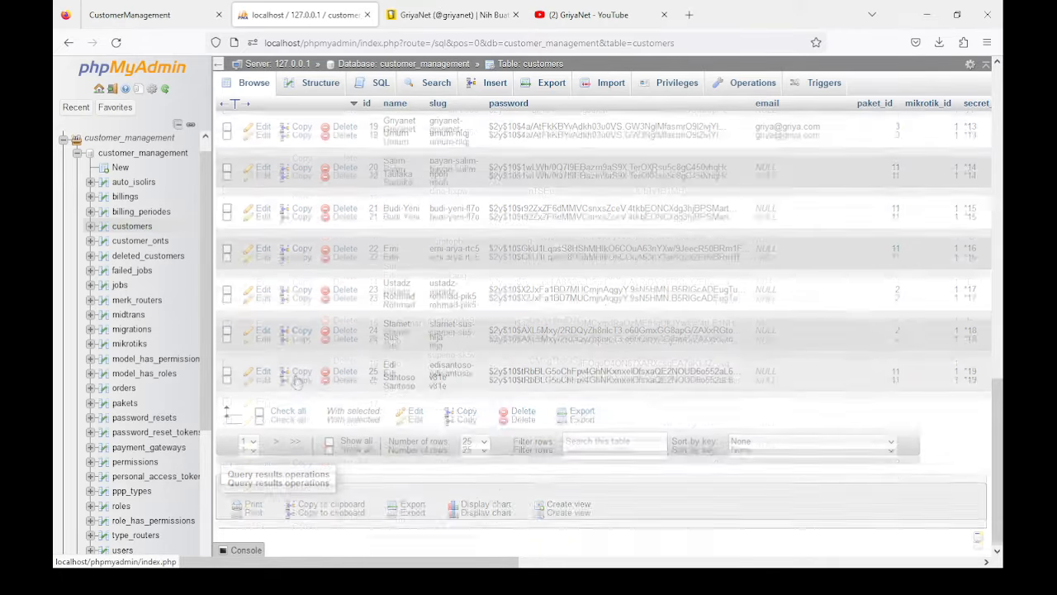
pyautogui.scroll(5, 290, 321)
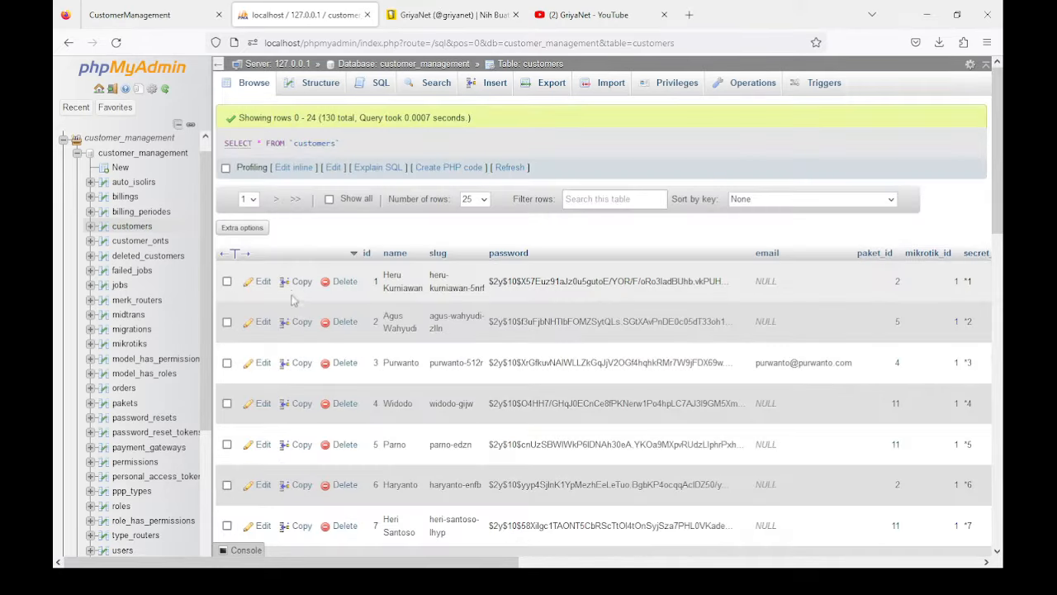
pyautogui.click(78, 153)
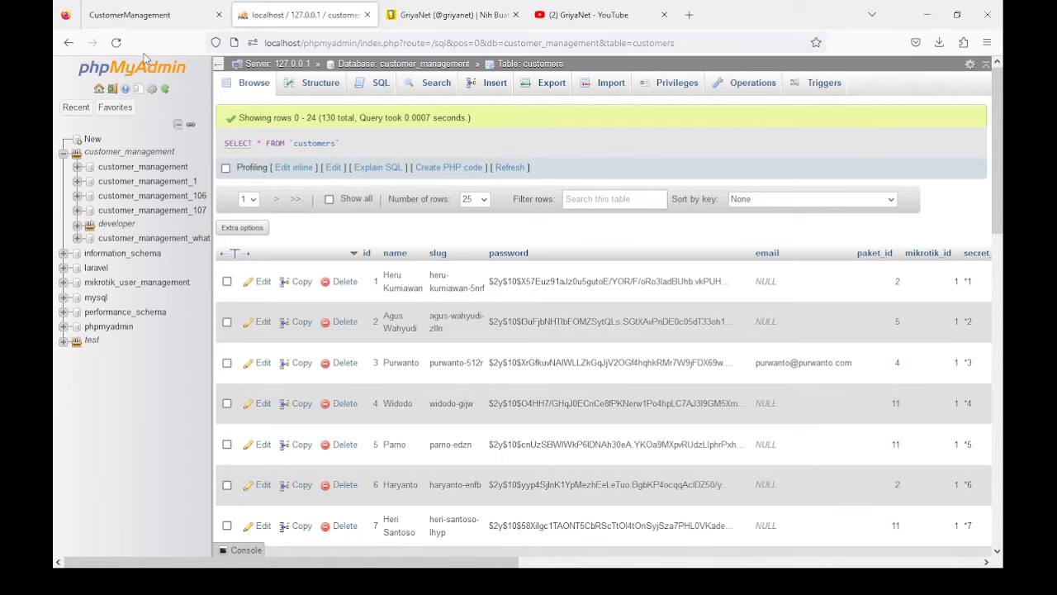
# Step: Reload the update page, update from 1.0.5b to 1.0.7b, and dismiss the success message
pyautogui.click(145, 15)
pyautogui.click(116, 42)
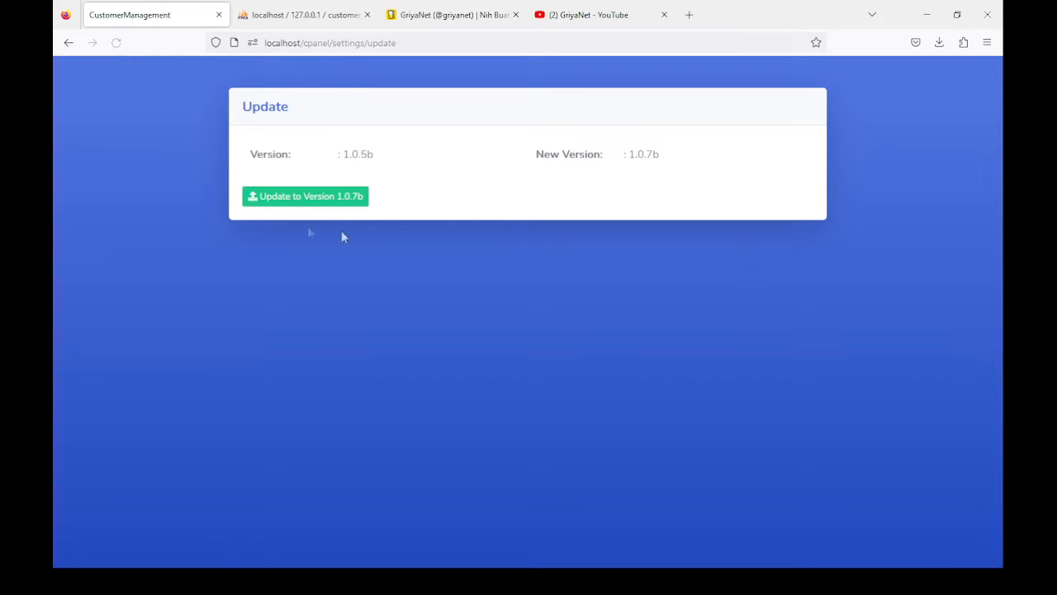
pyautogui.click(339, 43)
pyautogui.press('Return')
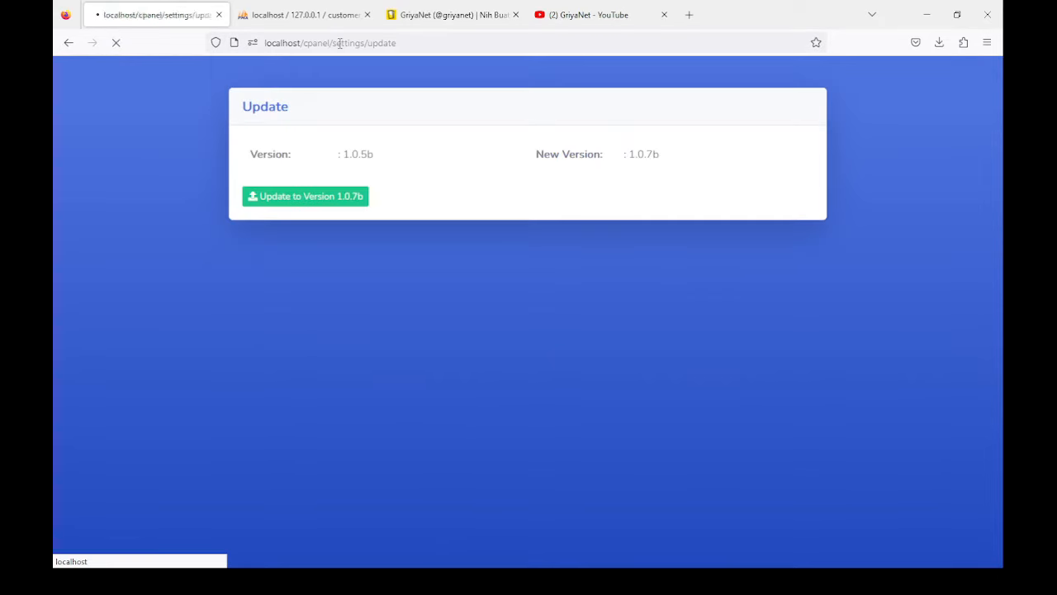
pyautogui.click(294, 200)
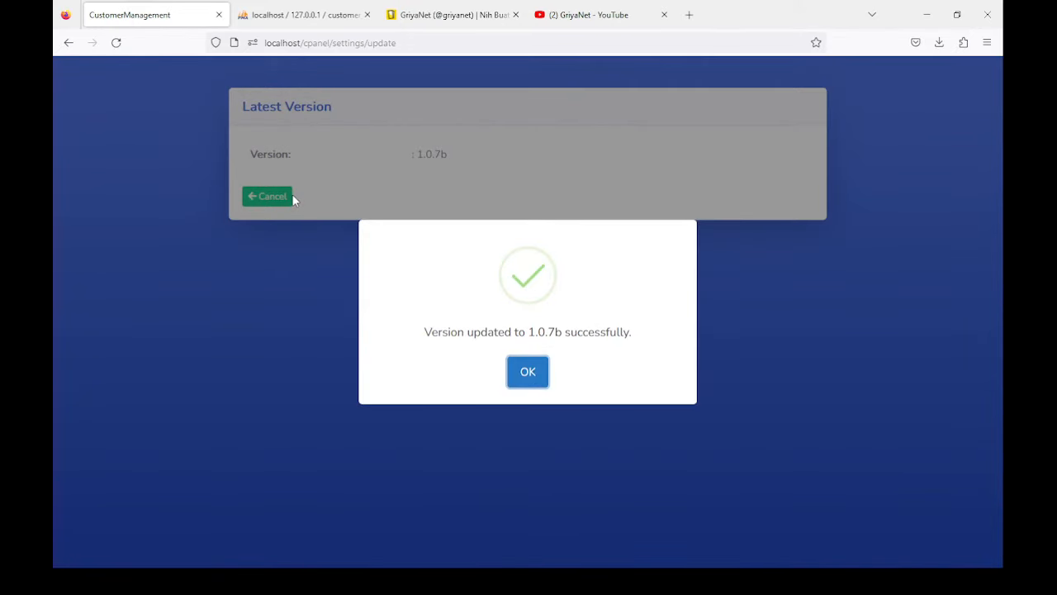
pyautogui.click(528, 373)
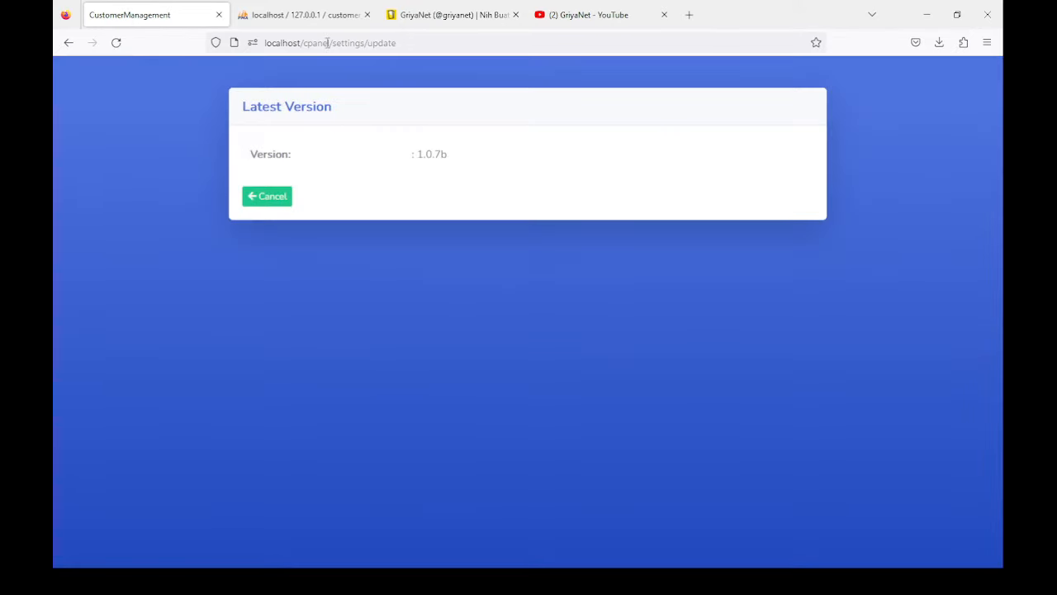
# Step: Shorten the address to localhost/cpanel to reach the home dashboard
pyautogui.moveTo(369, 43); pyautogui.dragTo(479, 42)
pyautogui.press('BackSpace')
pyautogui.press('BackSpace')
pyautogui.press('BackSpace')
pyautogui.press('BackSpace')
pyautogui.press('BackSpace')
pyautogui.press('BackSpace')
pyautogui.press('BackSpace')
pyautogui.press('BackSpace')
pyautogui.press('BackSpace')
pyautogui.press('BackSpace')
pyautogui.press('BackSpace')
pyautogui.press('BackSpace')
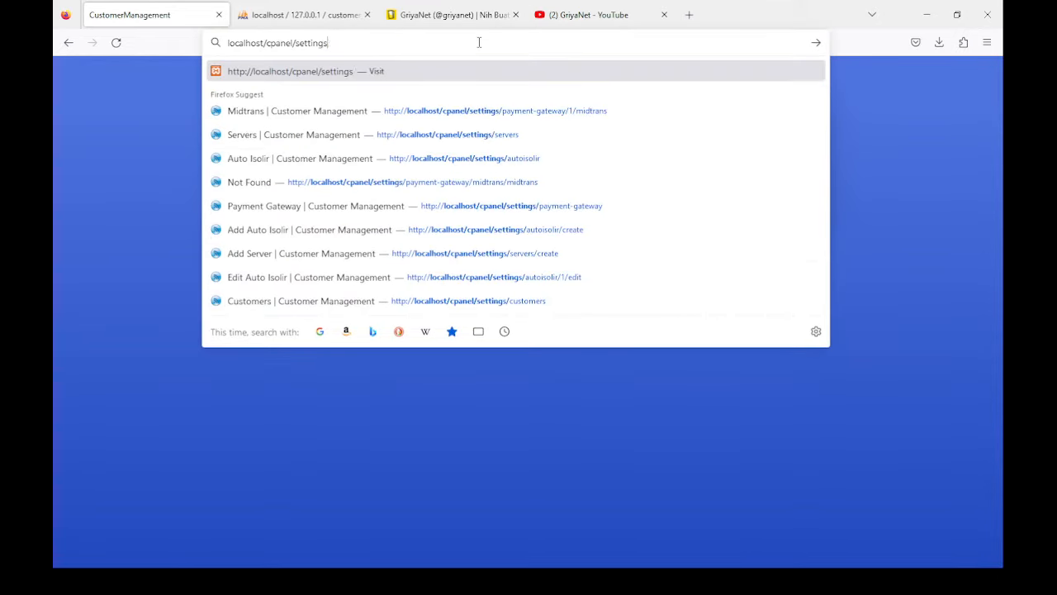
pyautogui.press('BackSpace')
pyautogui.press('BackSpace')
pyautogui.press('BackSpace')
pyautogui.press('BackSpace')
pyautogui.press('BackSpace')
pyautogui.press('BackSpace')
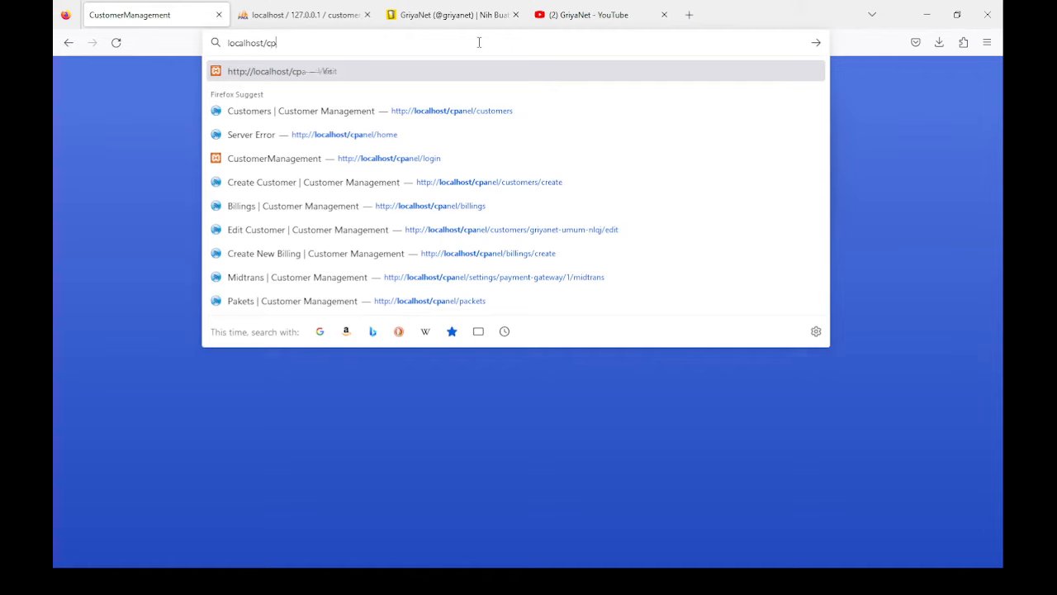
pyautogui.press('Return')
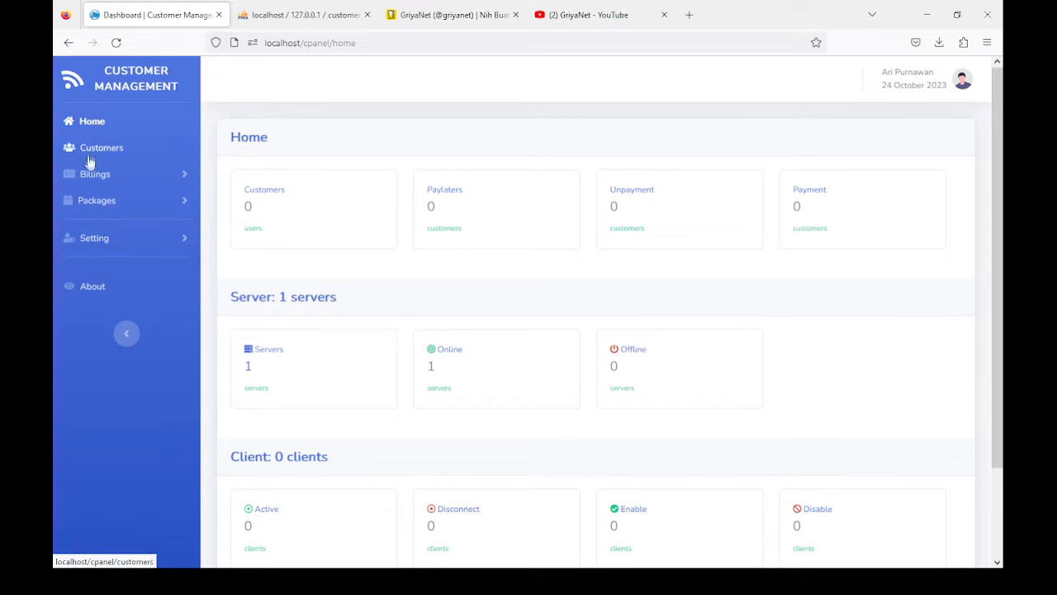
pyautogui.scroll(-2, 129, 264)
pyautogui.scroll(2, 346, 250)
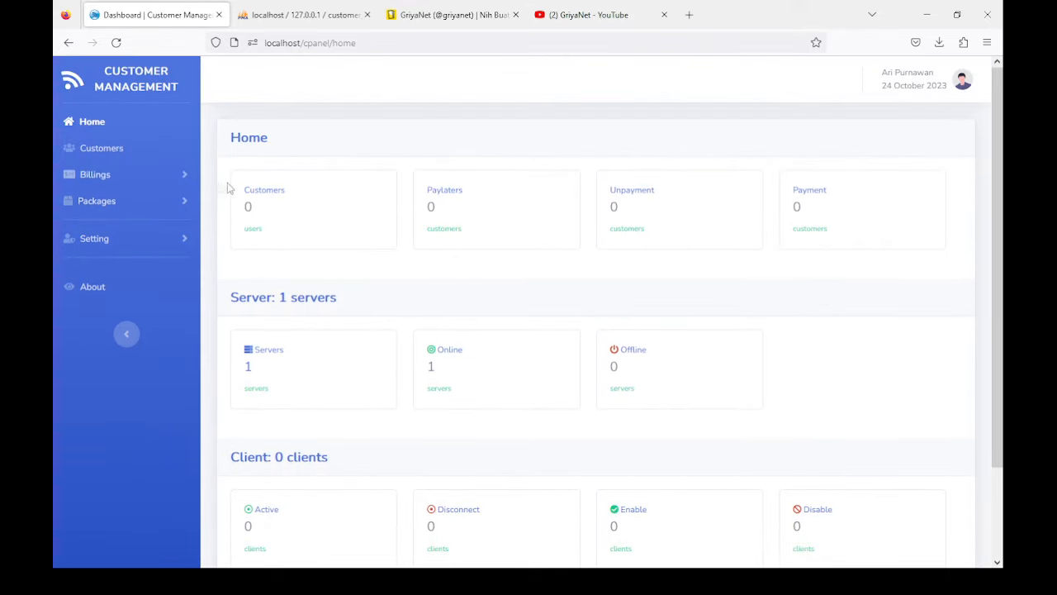
# Step: Confirm the customers list shows no customers and open the Add New Customer form
pyautogui.click(95, 175)
pyautogui.click(99, 171)
pyautogui.click(103, 150)
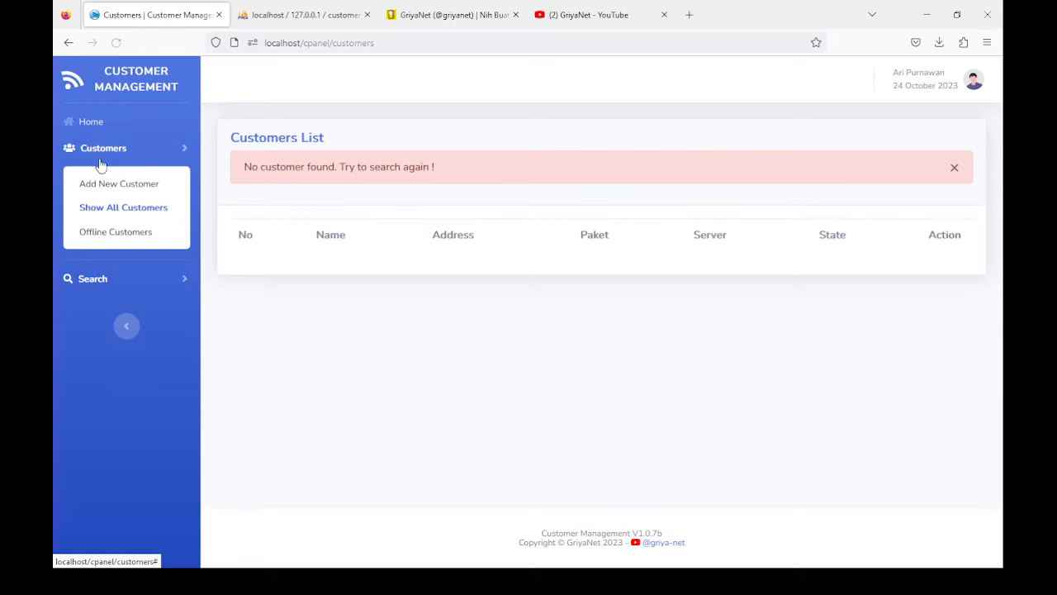
pyautogui.moveTo(244, 170); pyautogui.dragTo(581, 185)
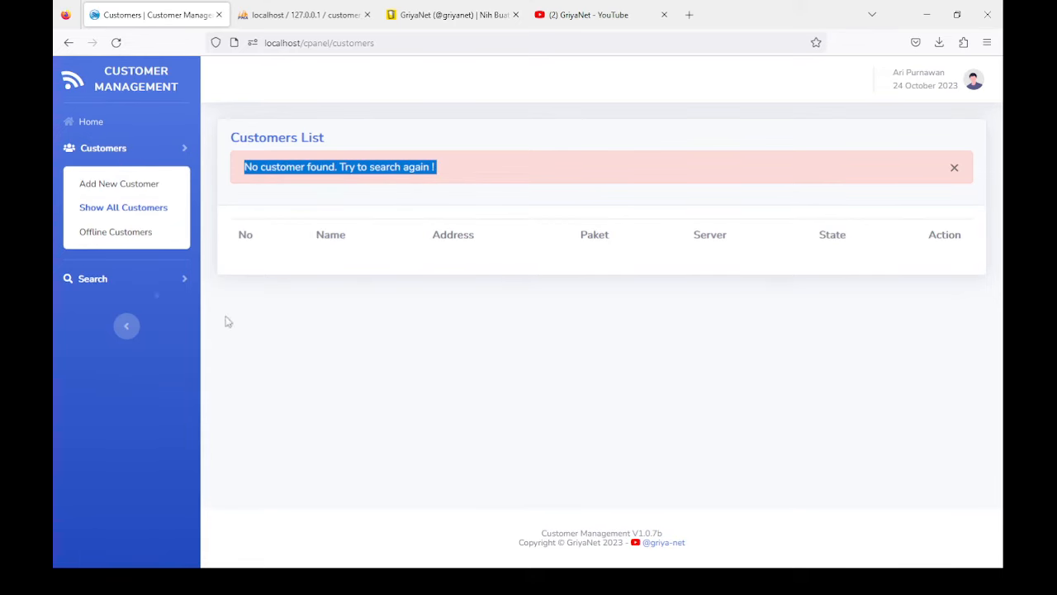
pyautogui.click(119, 186)
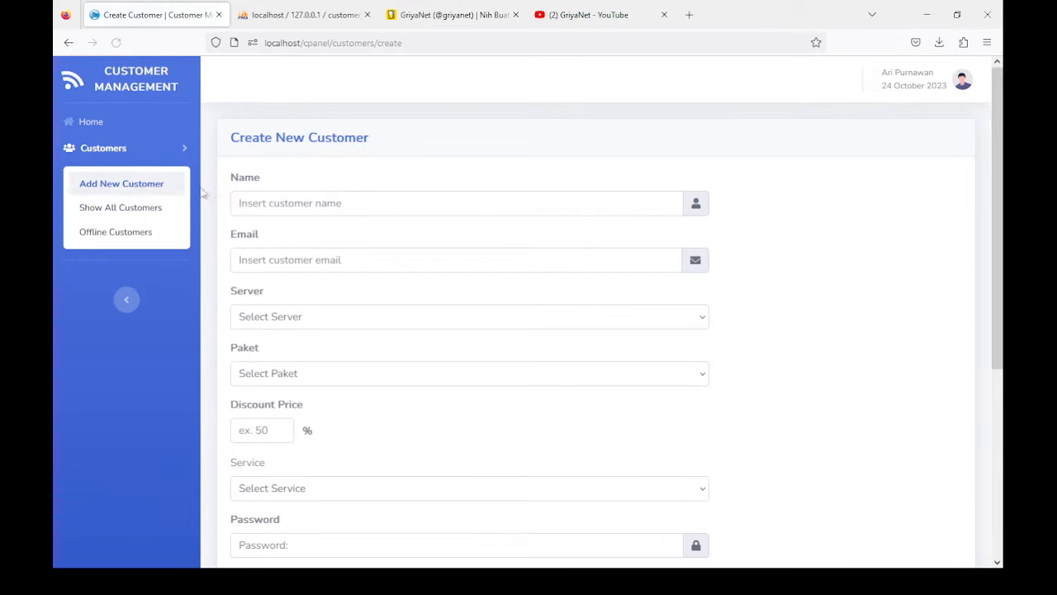
# Step: Enter the customer's full name and e-mail address
pyautogui.click(285, 203)
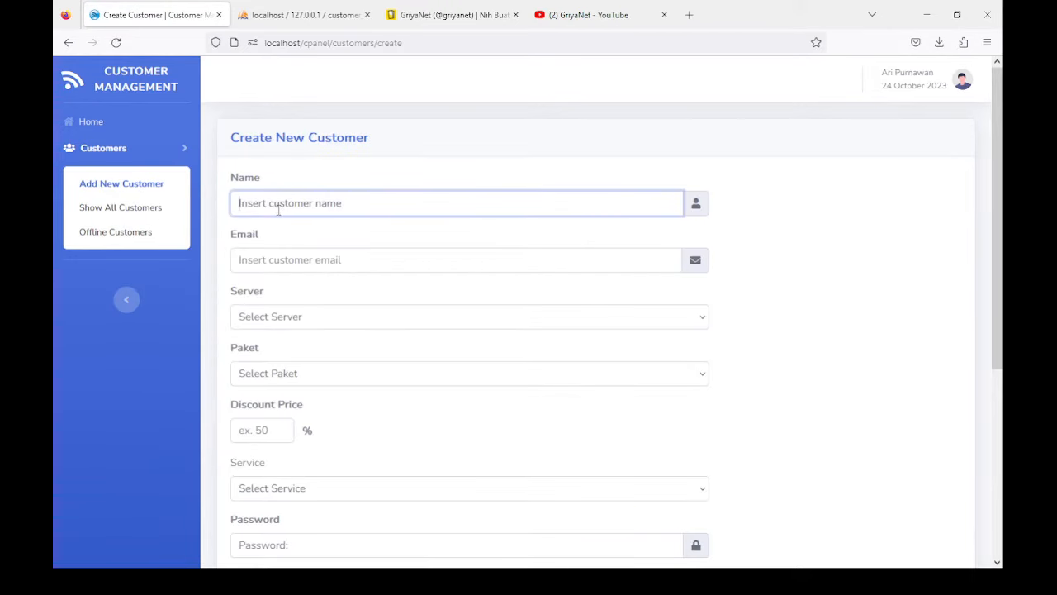
pyautogui.click(280, 260)
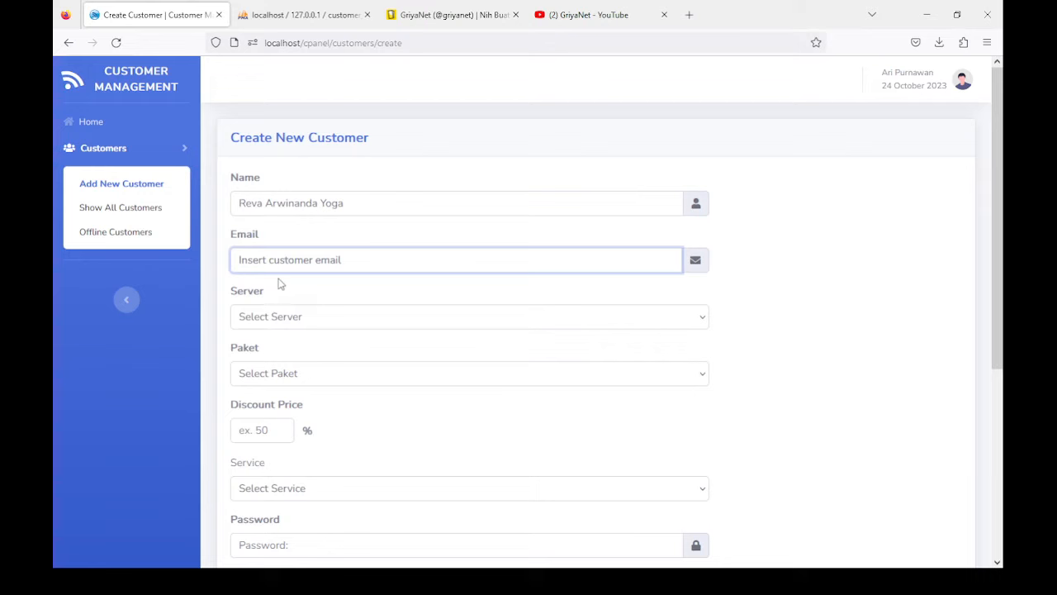
# Step: Choose the Mikrotik 7.10 server and the Profile Up To 3 Mbps package
pyautogui.click(268, 314)
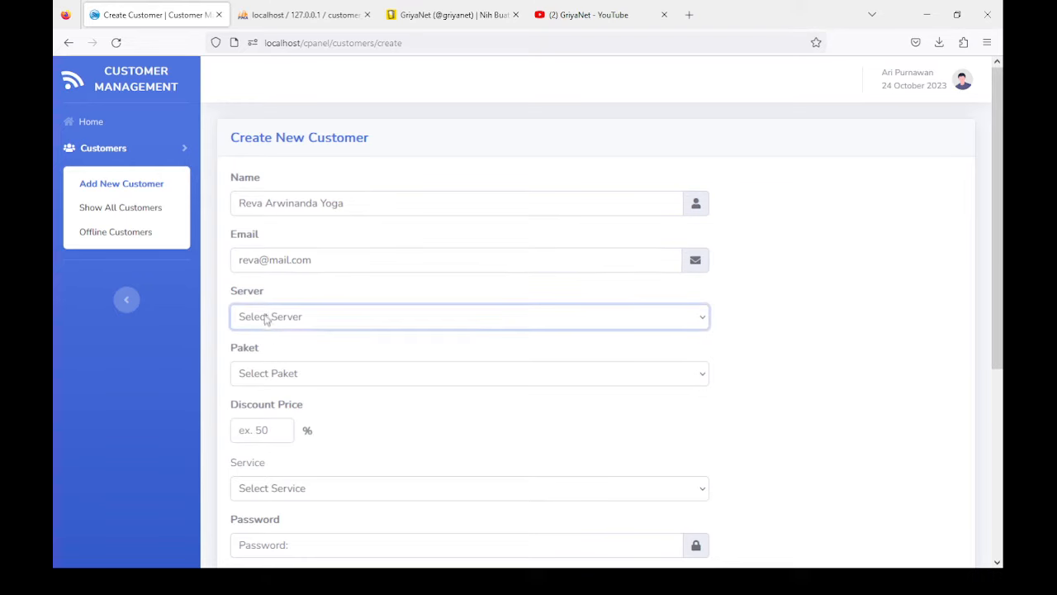
pyautogui.click(277, 370)
pyautogui.click(273, 374)
pyautogui.click(275, 430)
pyautogui.scroll(-3, 268, 378)
# Step: Set the 10.5% discount and choose the pppoe service type
pyautogui.click(240, 229)
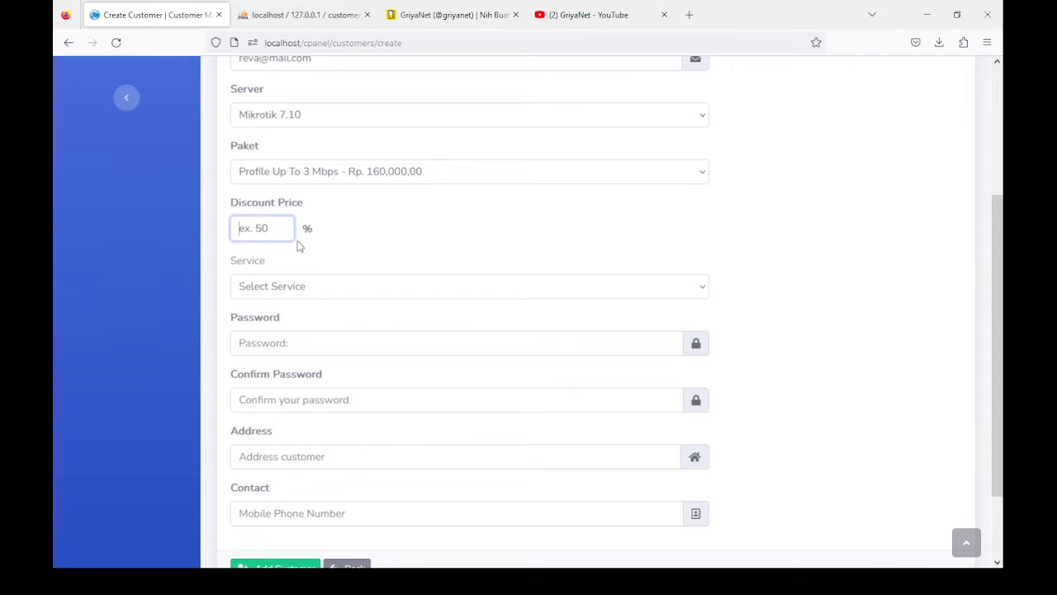
pyautogui.write('10.5')
pyautogui.click(345, 242)
pyautogui.click(295, 291)
pyautogui.click(258, 414)
pyautogui.scroll(-2, 298, 346)
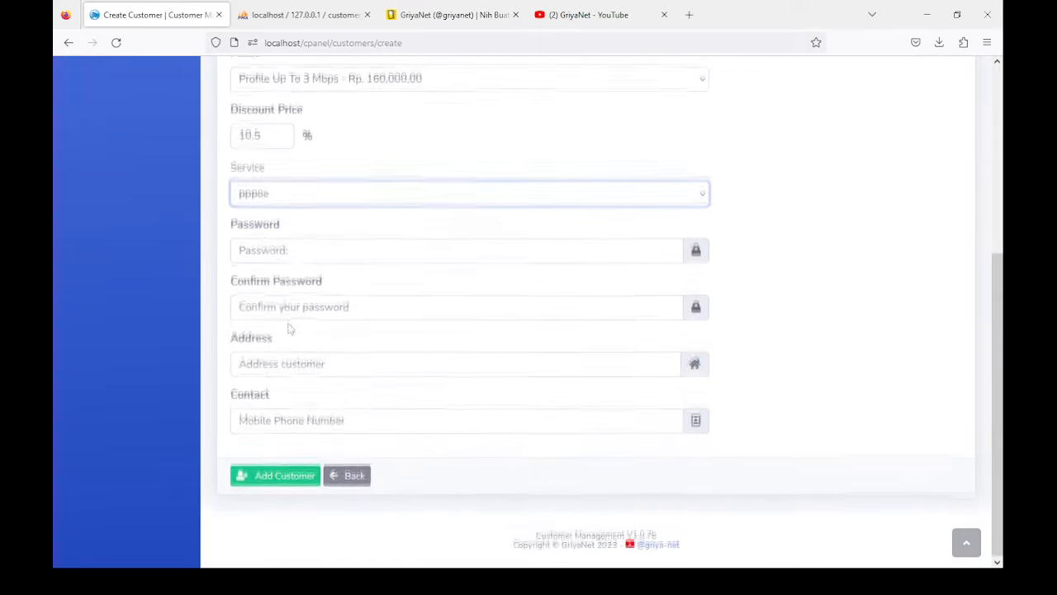
# Step: Fill in the password twice, the address and the contact number, then add the customer
pyautogui.click(264, 247)
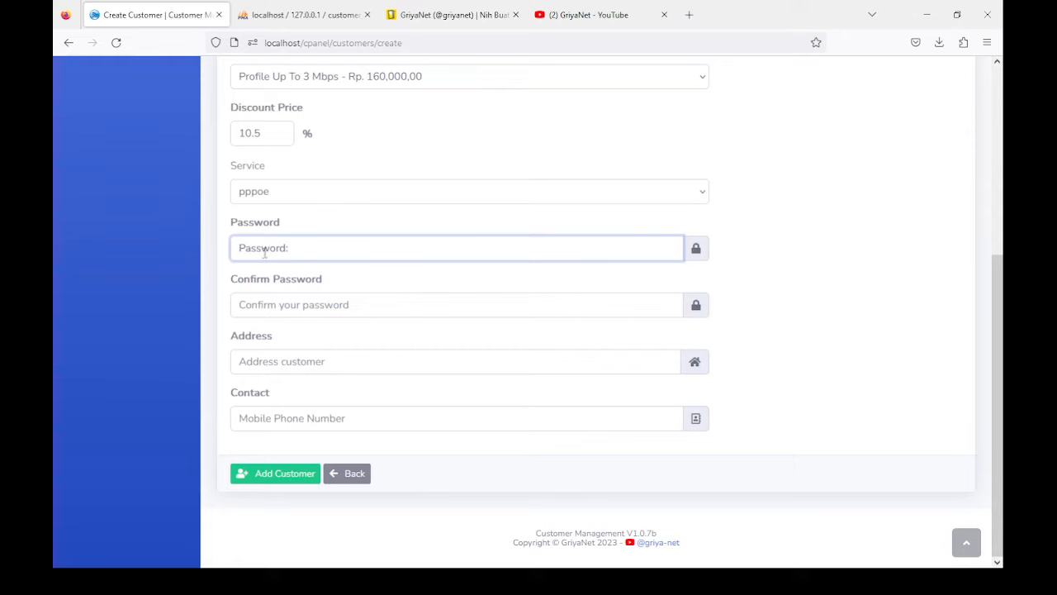
pyautogui.write('12')
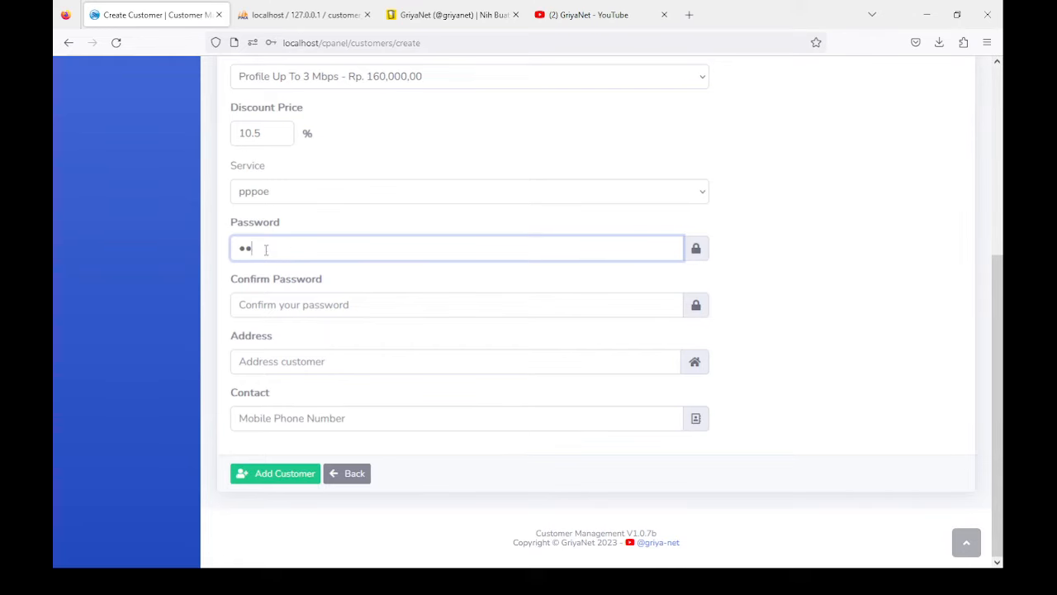
pyautogui.write('345678')
pyautogui.click(261, 306)
pyautogui.write('123')
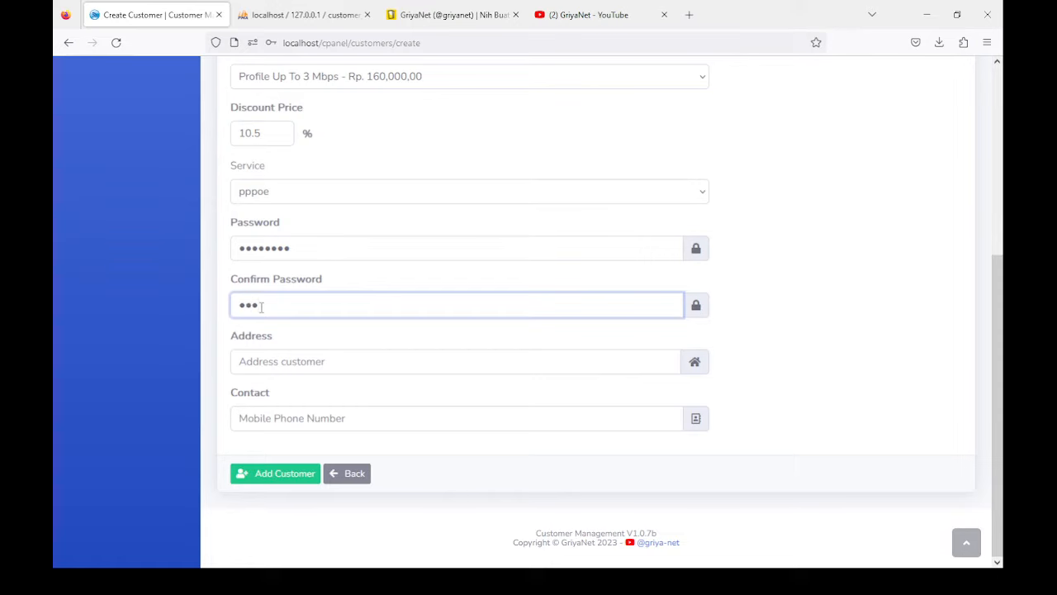
pyautogui.write('45678')
pyautogui.click(278, 371)
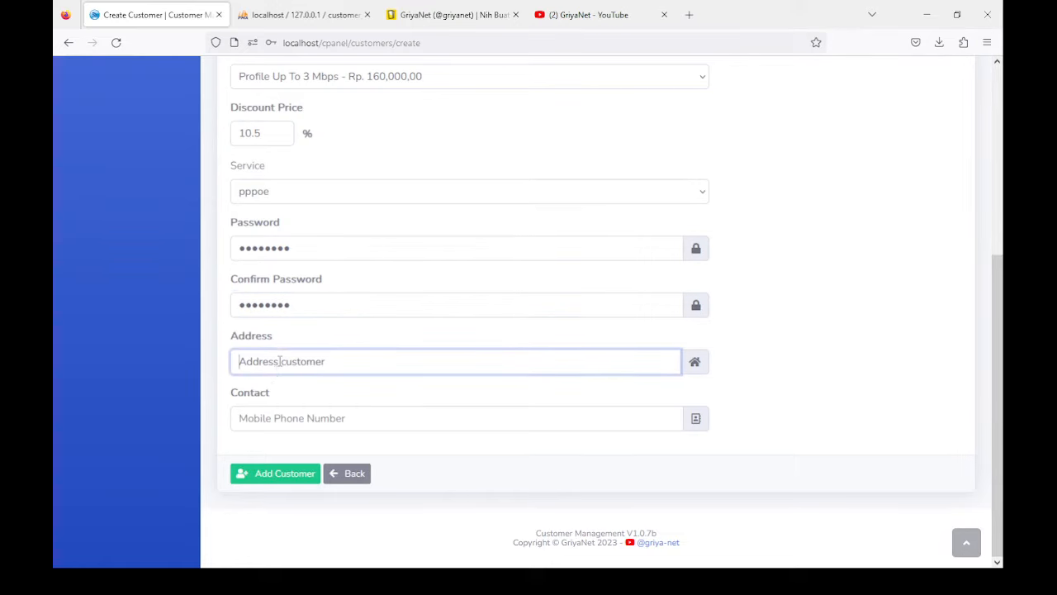
pyautogui.write('Dk. Tempuran')
pyautogui.click(248, 417)
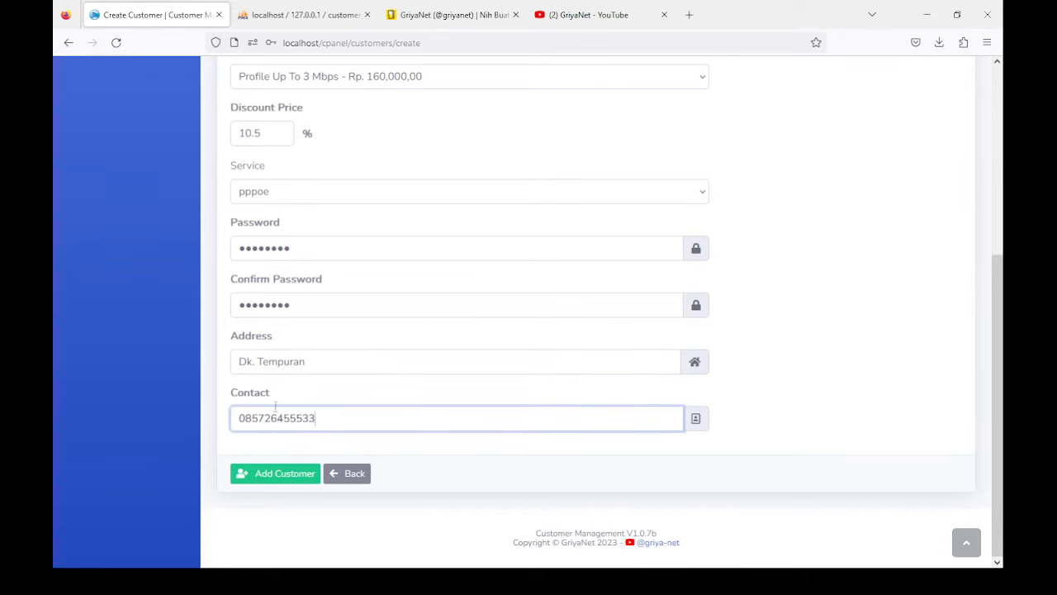
pyautogui.click(241, 476)
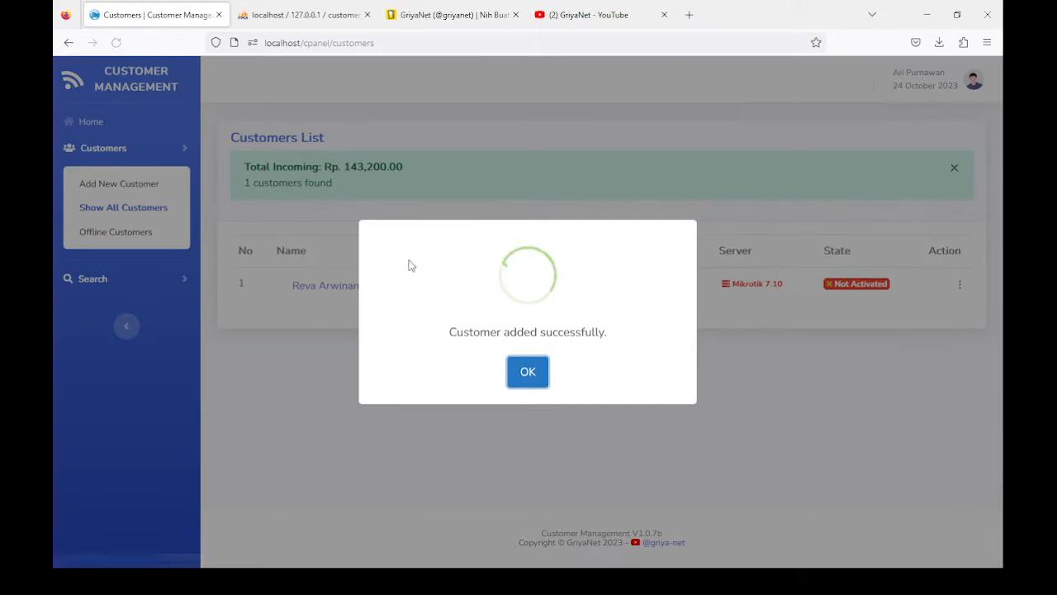
# Step: Dismiss the customer-added confirmation and check the total incoming amount
pyautogui.click(527, 372)
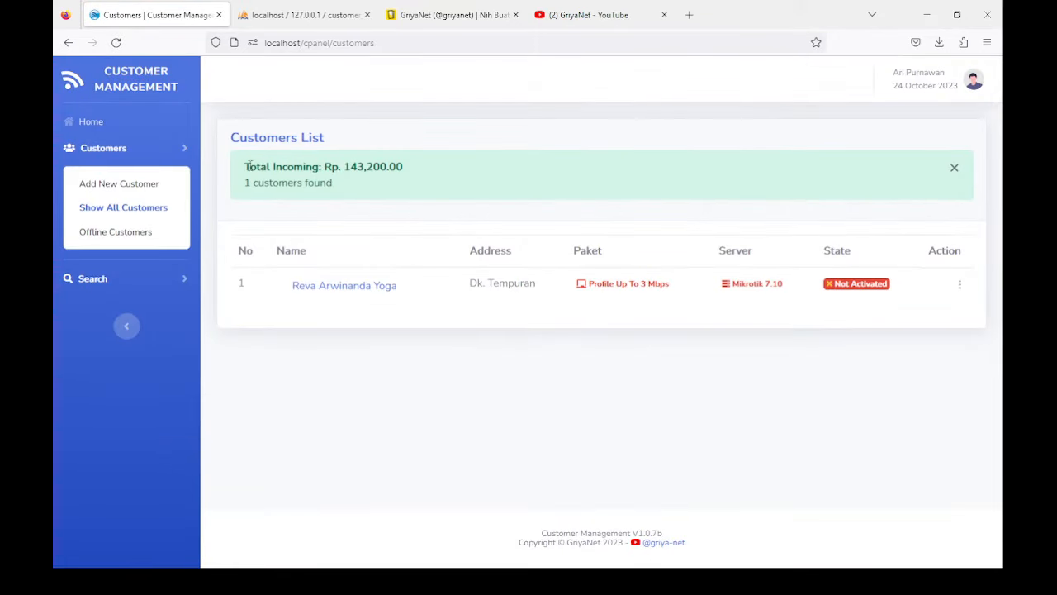
pyautogui.moveTo(345, 166); pyautogui.dragTo(467, 174)
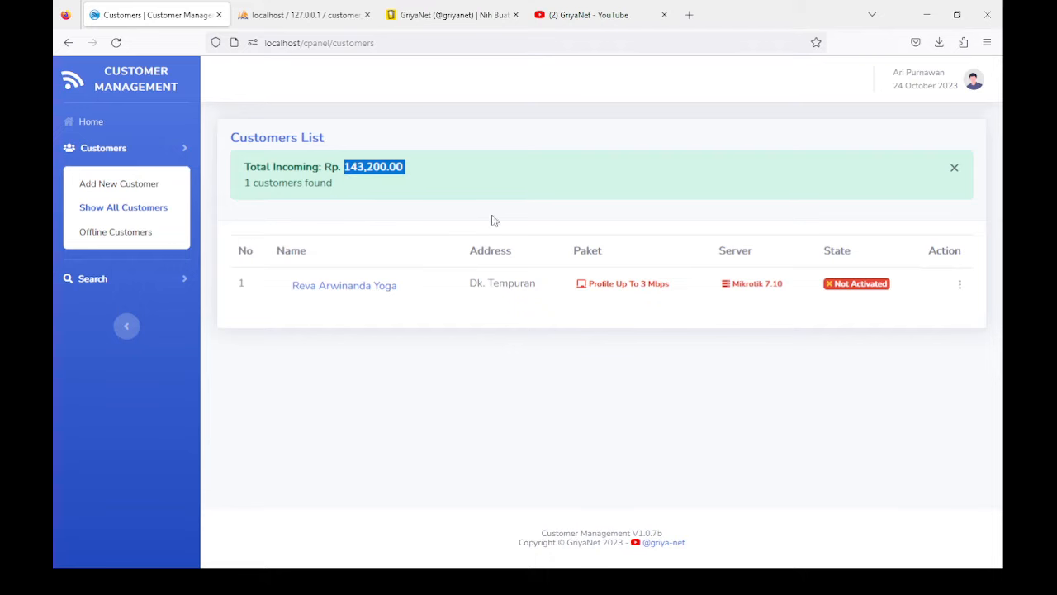
pyautogui.click(354, 168)
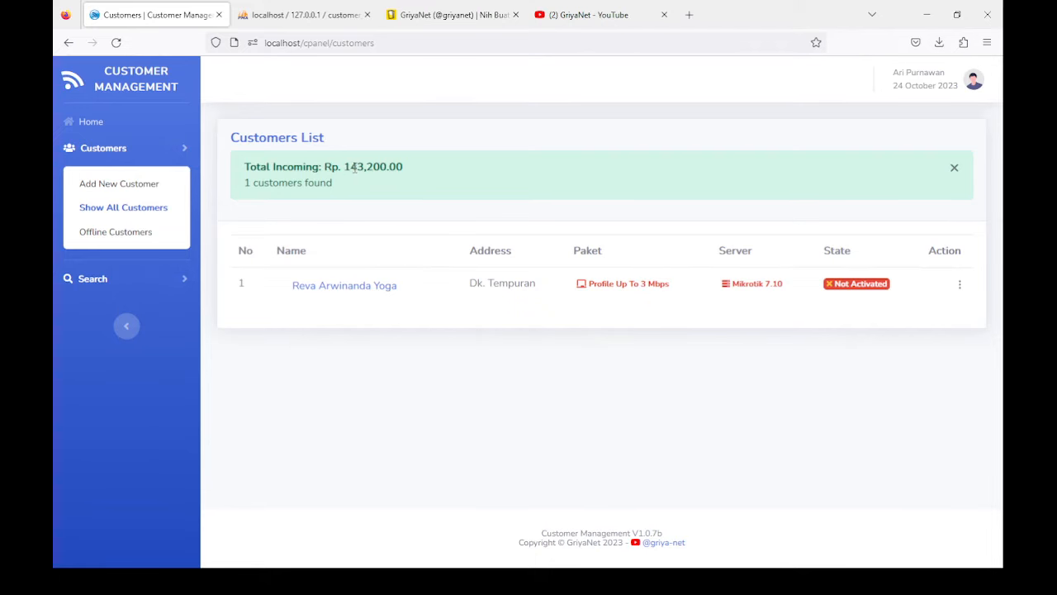
pyautogui.moveTo(345, 166); pyautogui.dragTo(456, 172)
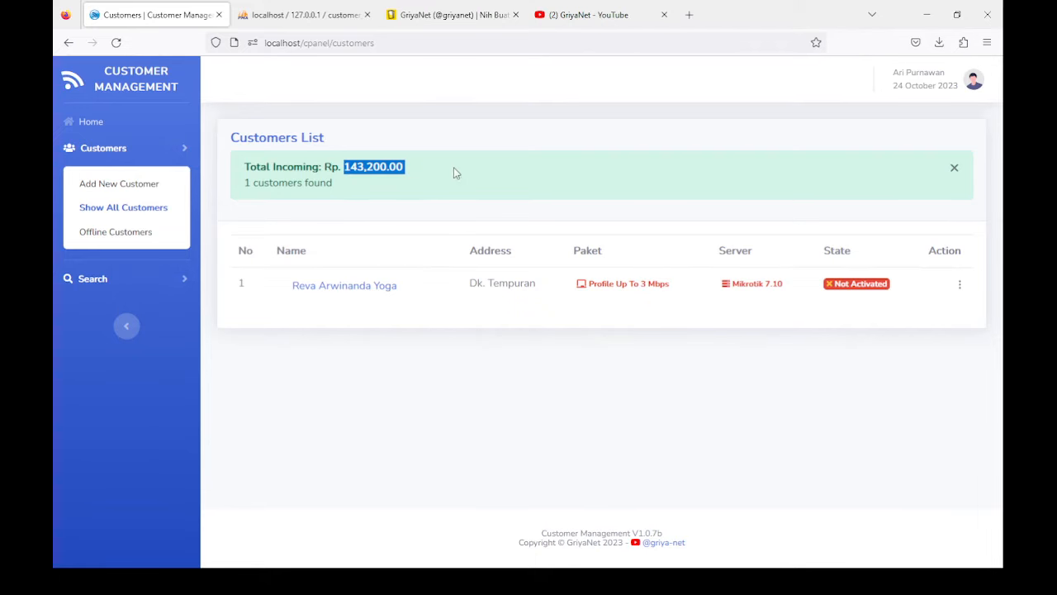
# Step: Review the new customer's Rp. 143,200.00 bill on their details page, then go Home
pyautogui.click(343, 284)
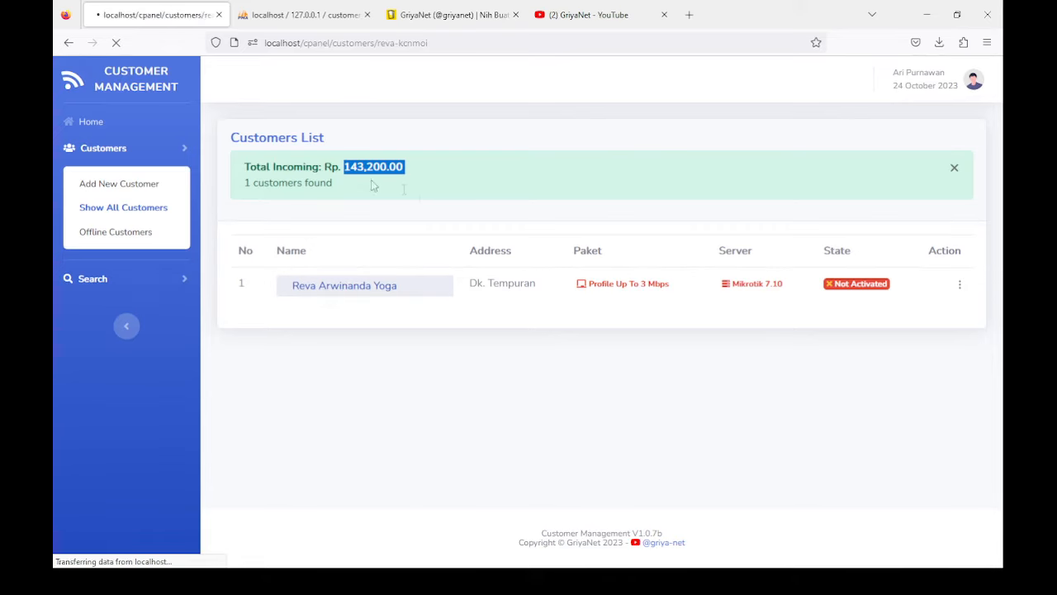
pyautogui.moveTo(712, 241); pyautogui.dragTo(809, 245)
pyautogui.scroll(-2, 578, 249)
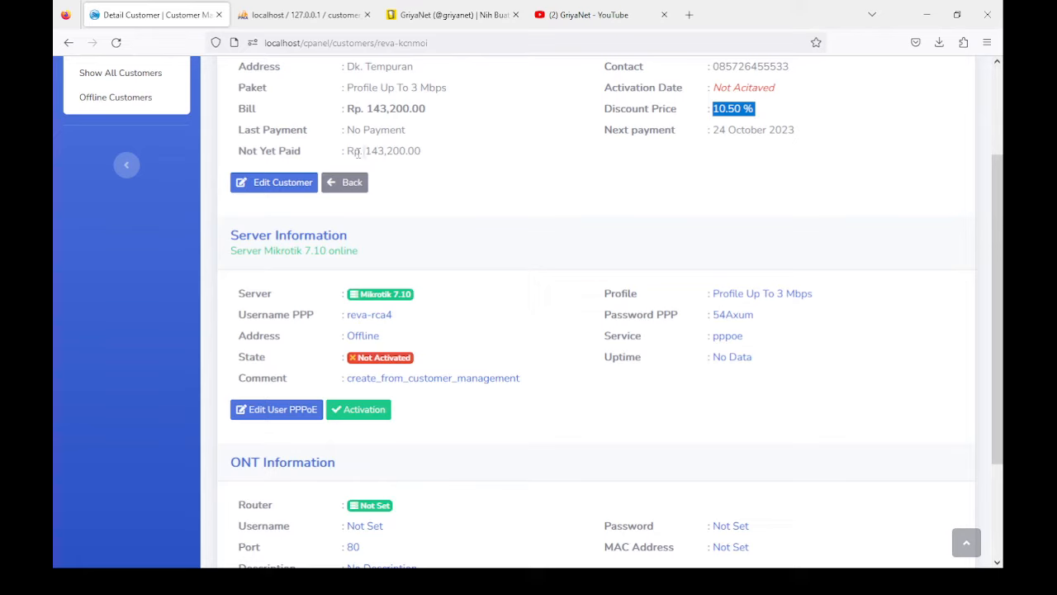
pyautogui.moveTo(370, 150); pyautogui.dragTo(455, 153)
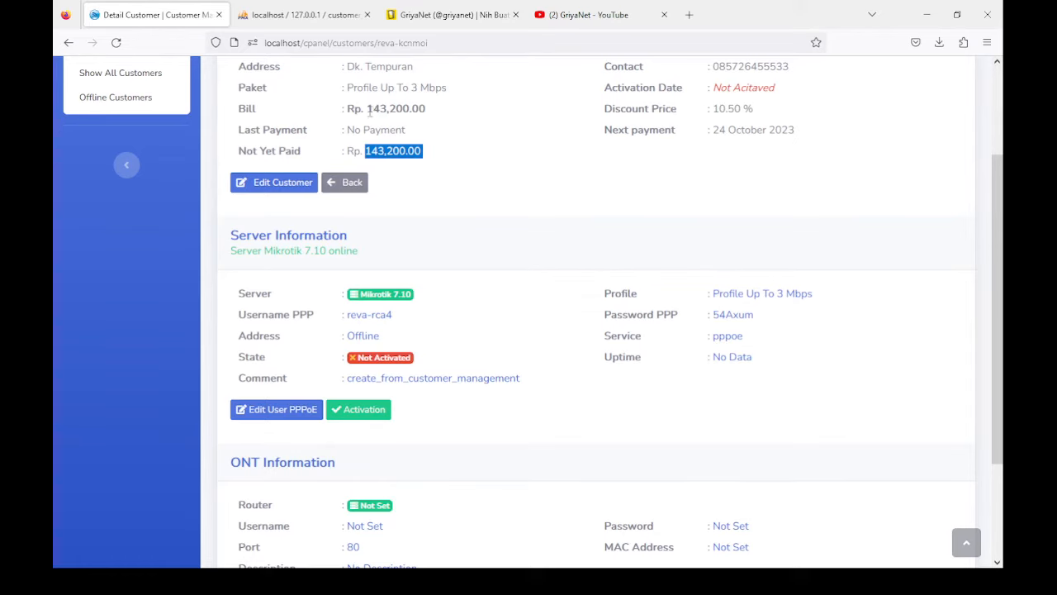
pyautogui.moveTo(368, 108); pyautogui.dragTo(475, 118)
pyautogui.scroll(-3, 438, 147)
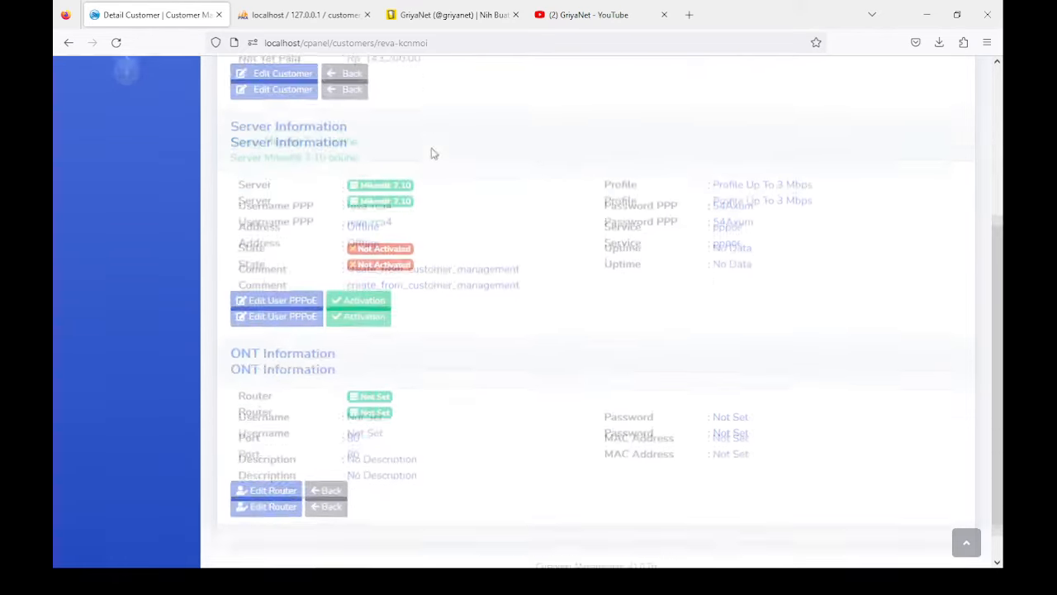
pyautogui.scroll(5, 328, 138)
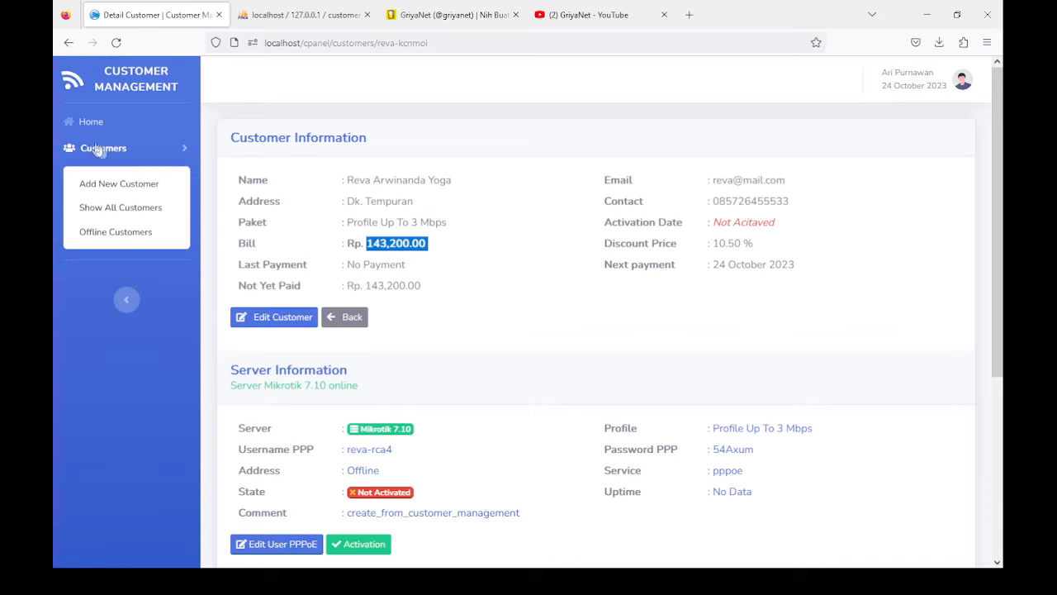
pyautogui.click(95, 124)
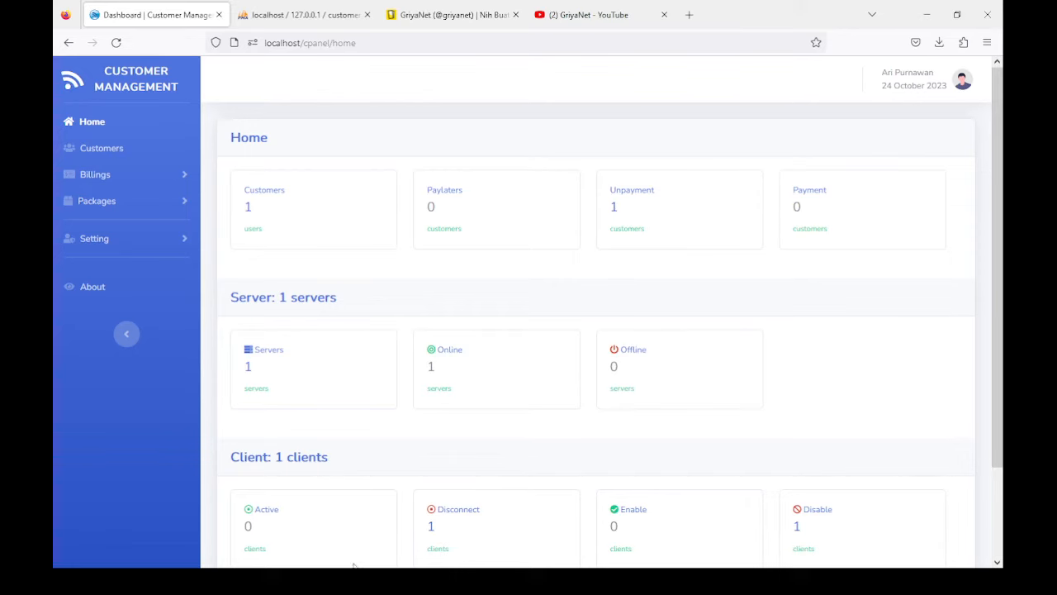
# Step: Find the new customer's account among Mikrotik 7.10's PPP user secrets, then open the Customers List
pyautogui.click(118, 239)
pyautogui.click(116, 353)
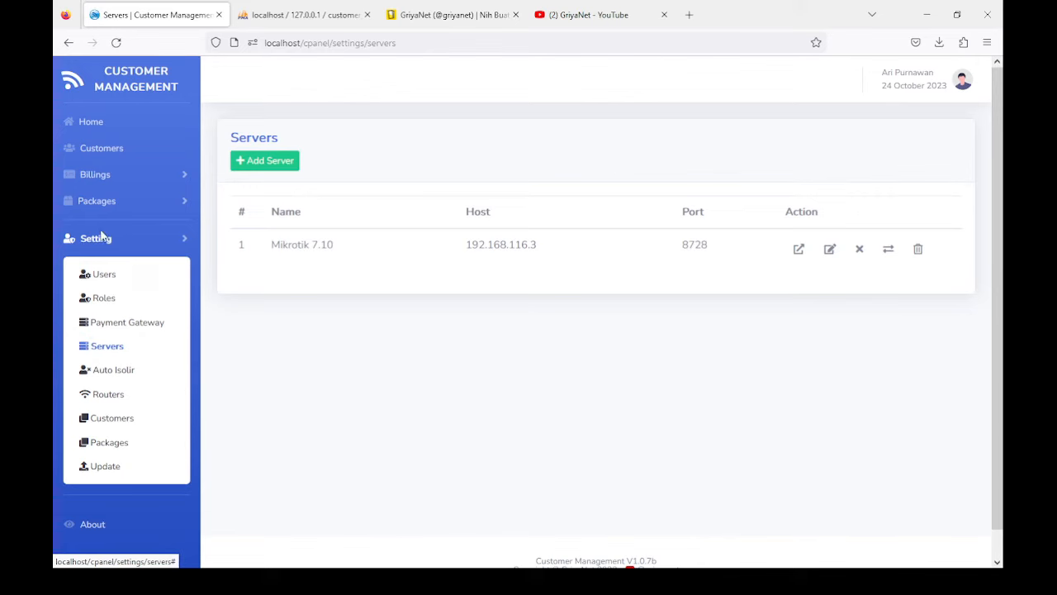
pyautogui.click(797, 250)
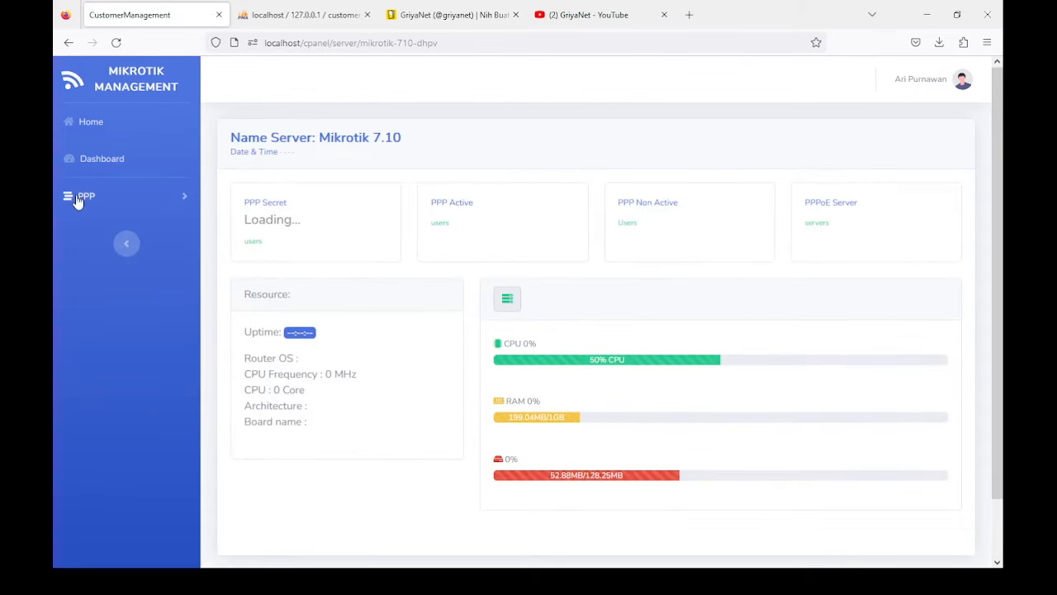
pyautogui.click(83, 198)
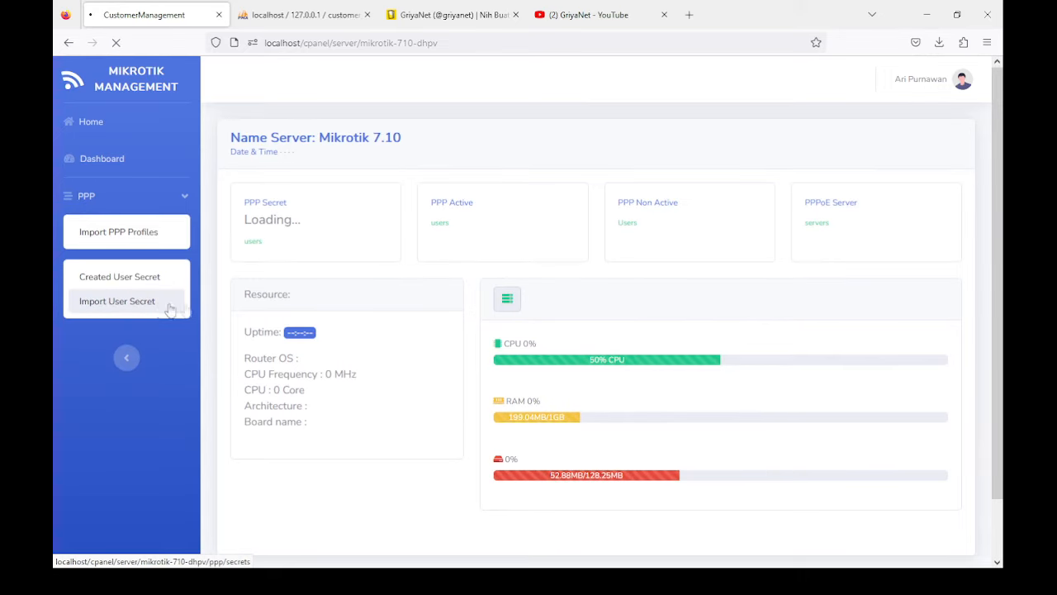
pyautogui.click(105, 304)
pyautogui.scroll(-3, 396, 280)
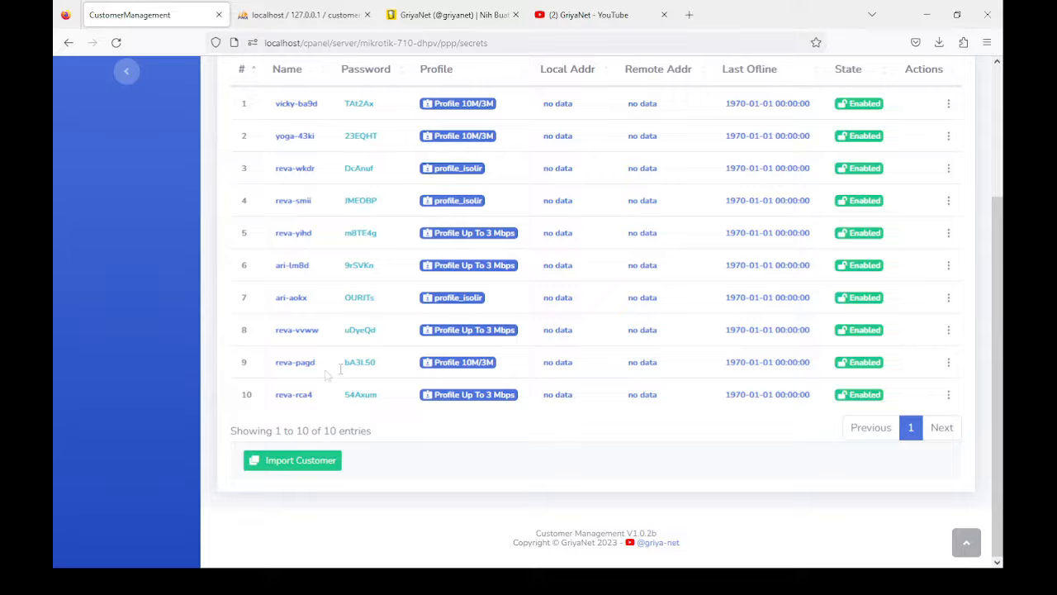
pyautogui.scroll(3, 331, 376)
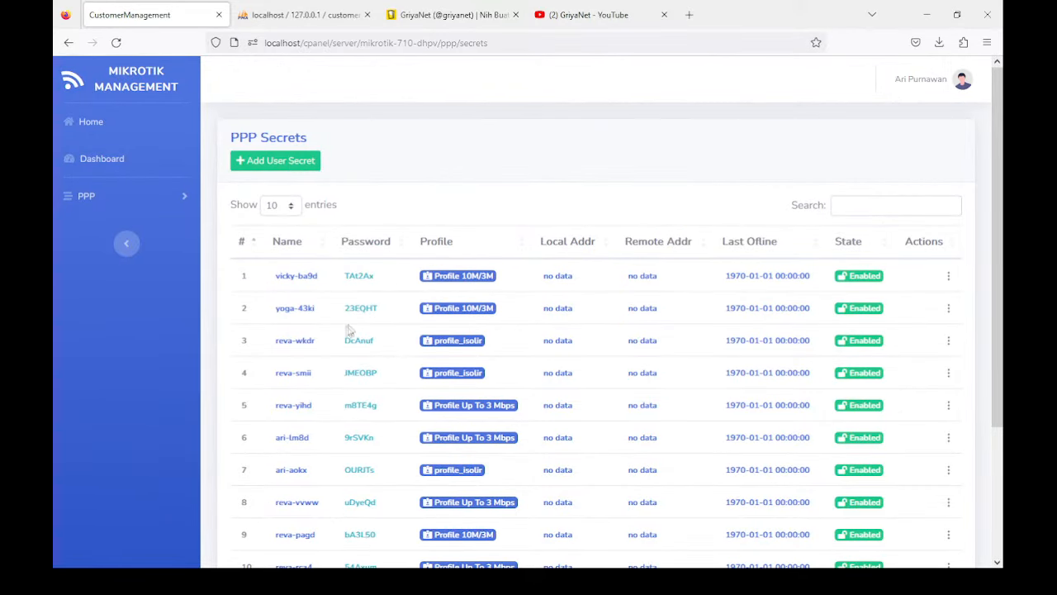
pyautogui.scroll(-3, 342, 333)
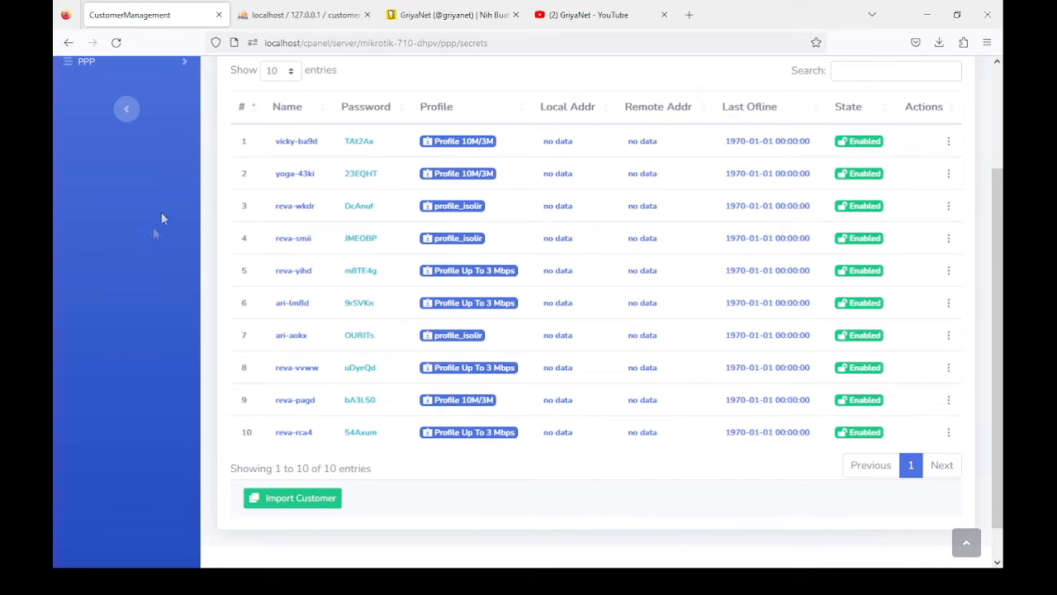
pyautogui.scroll(3, 111, 234)
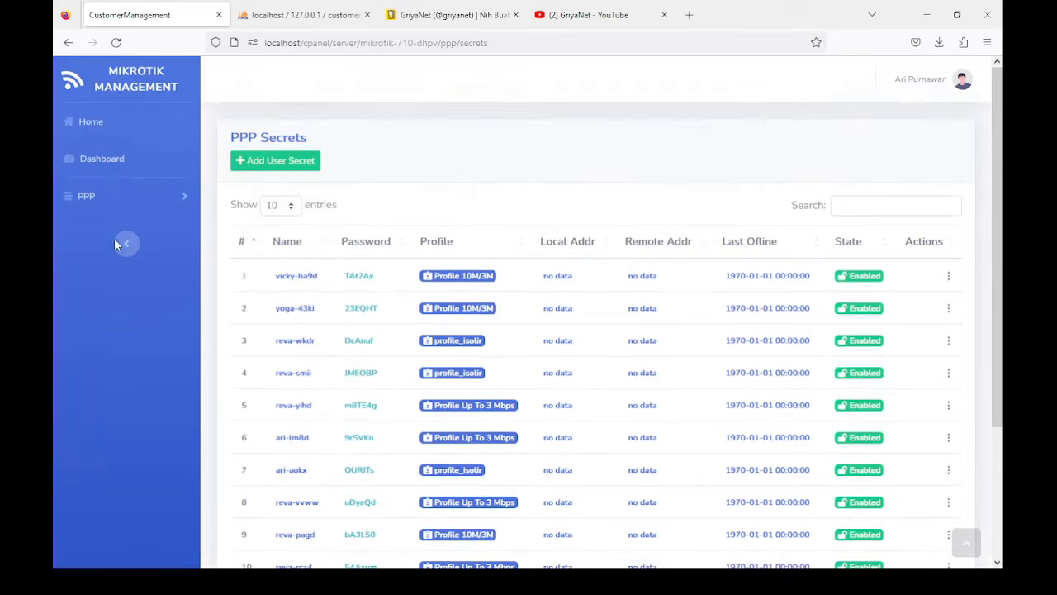
pyautogui.click(92, 129)
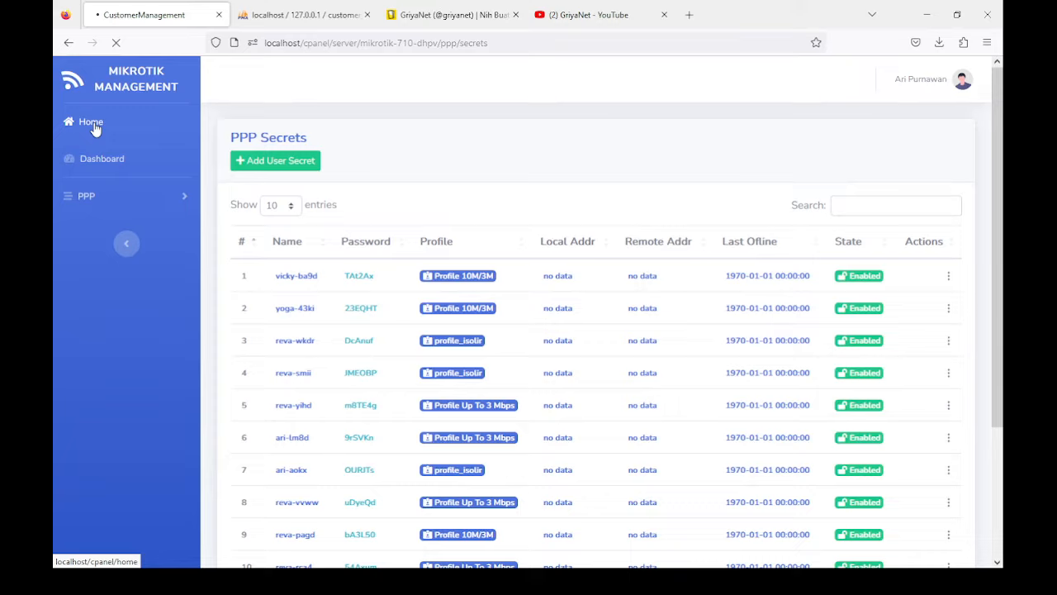
pyautogui.click(111, 152)
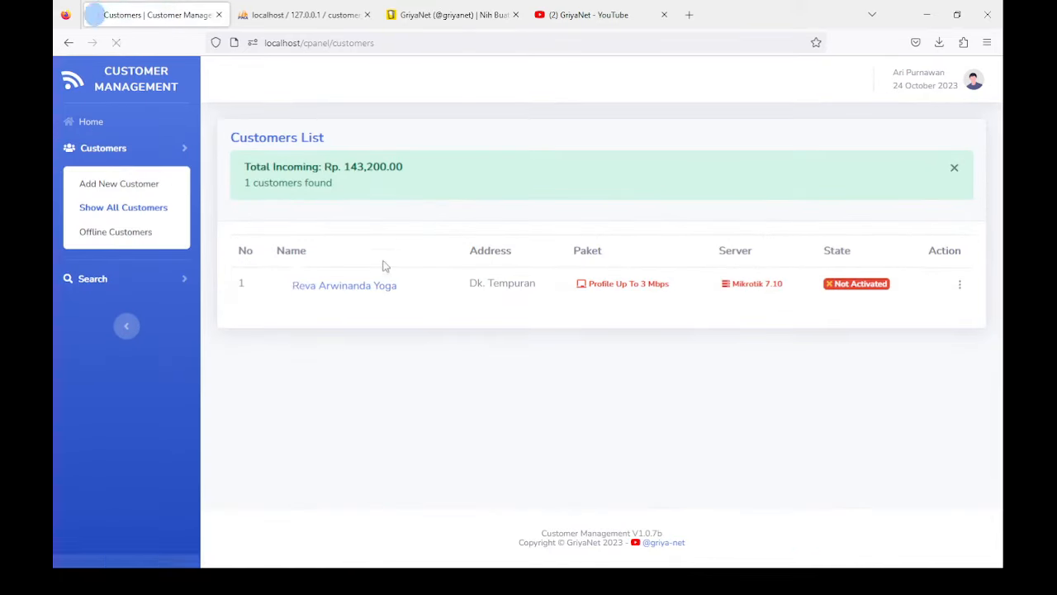
# Step: Select the customer's PPP username on their details page, then navigate back to the dashboard
pyautogui.click(332, 289)
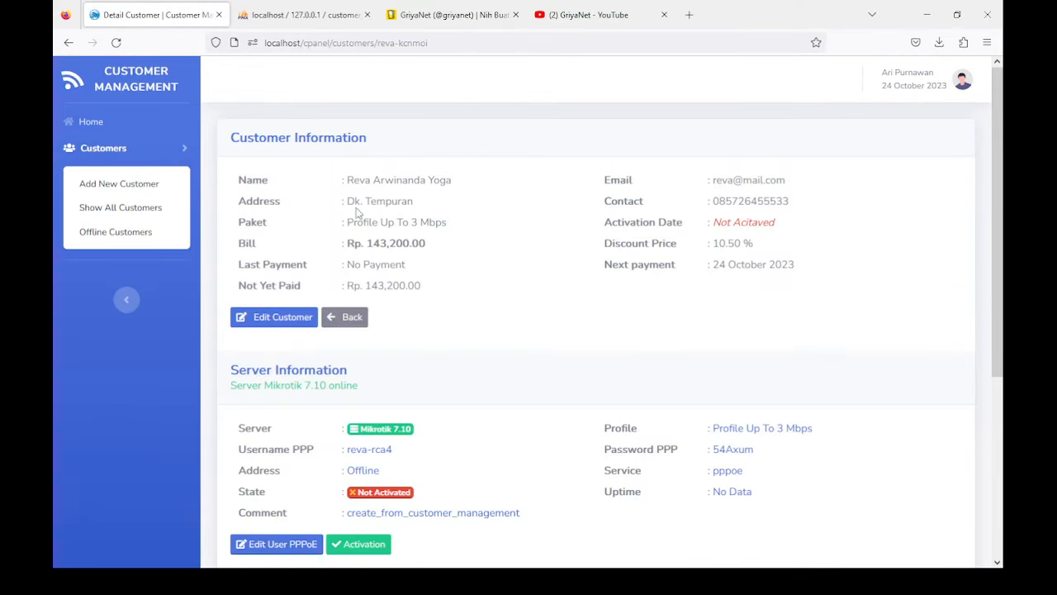
pyautogui.scroll(-3, 401, 377)
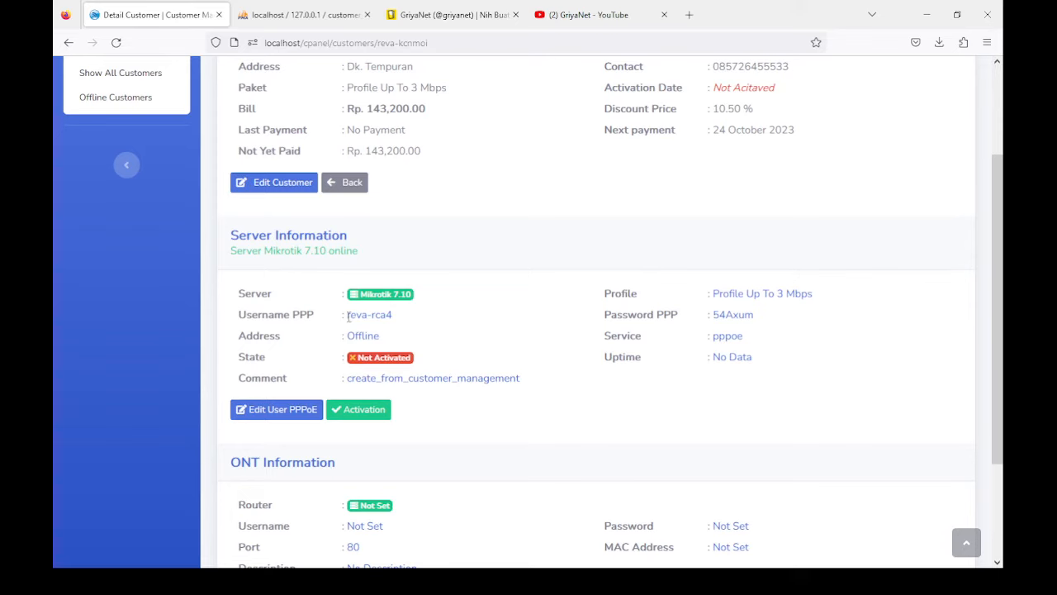
pyautogui.moveTo(348, 315); pyautogui.dragTo(412, 323)
pyautogui.hotkey('alt', 'Tab')
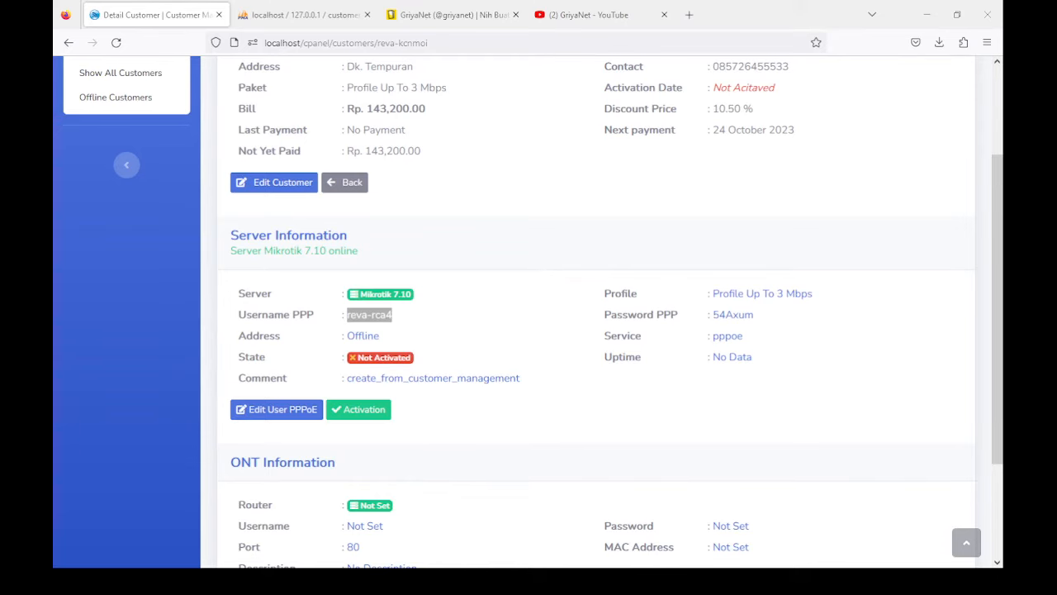
pyautogui.click(362, 581)
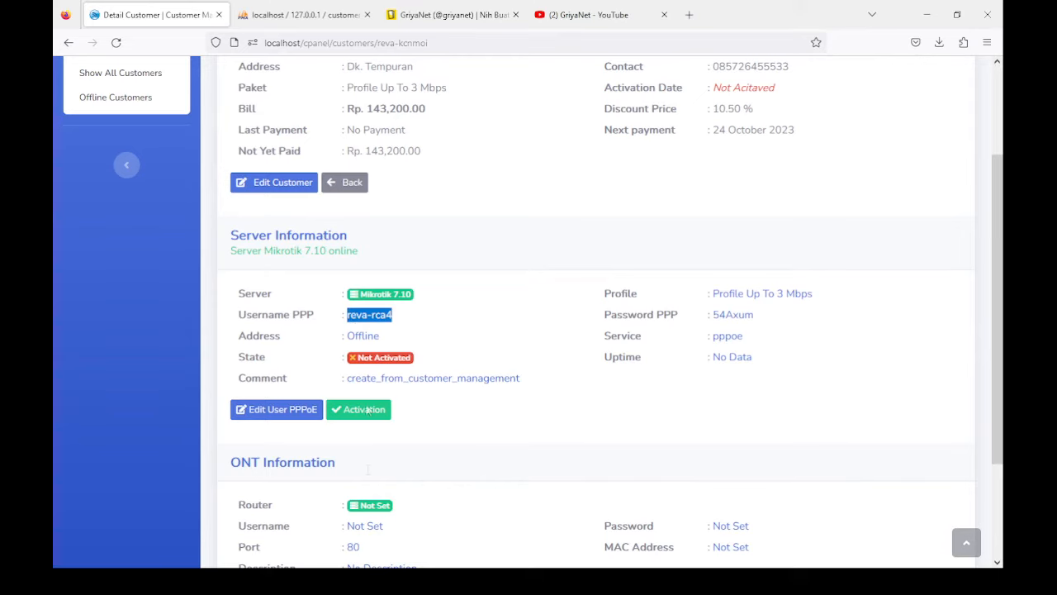
pyautogui.scroll(3, 208, 236)
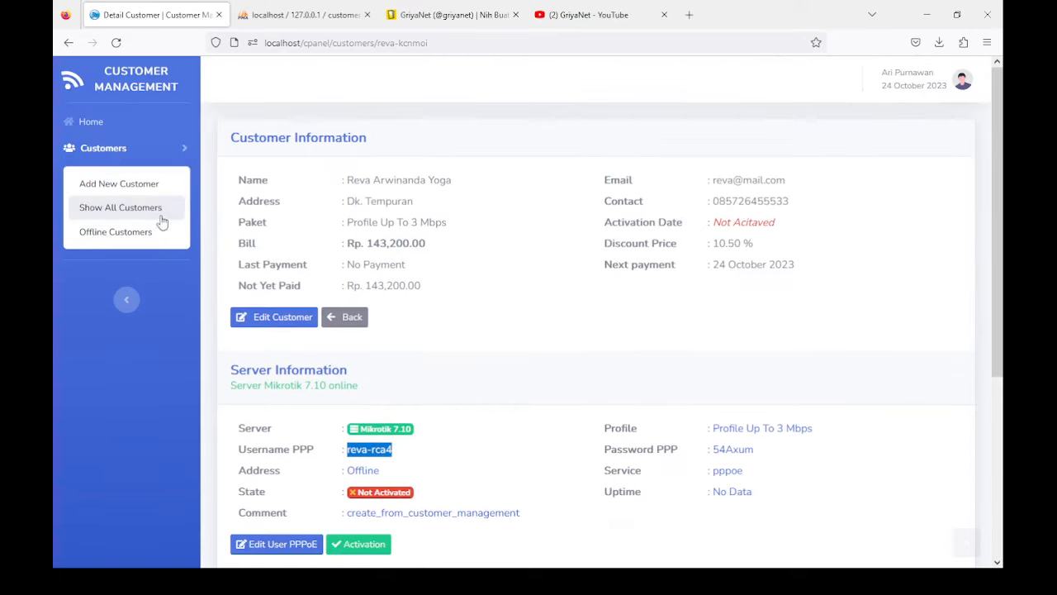
pyautogui.click(66, 42)
pyautogui.click(63, 45)
pyautogui.click(66, 45)
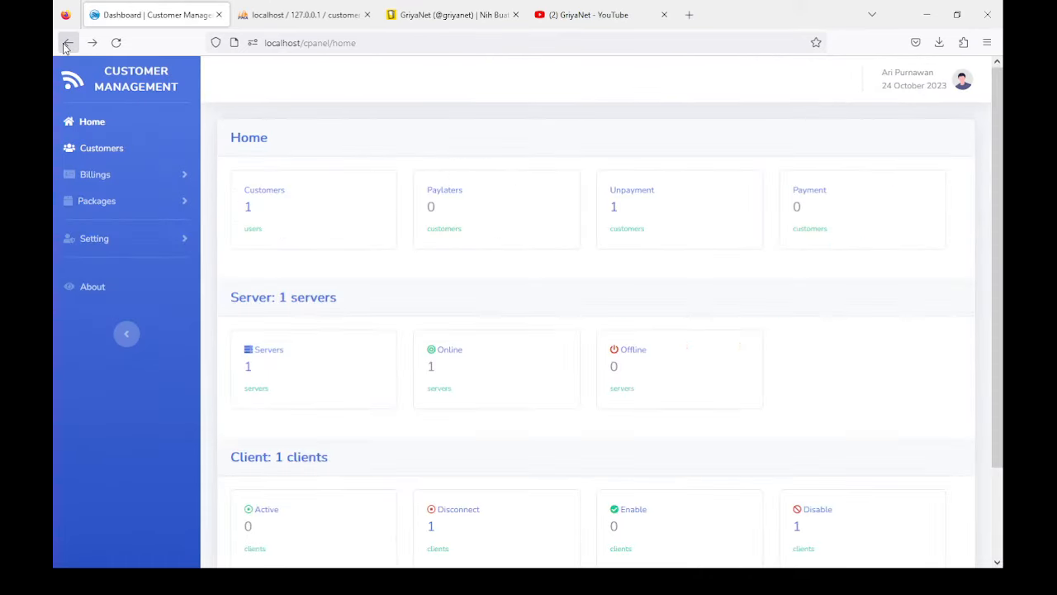
# Step: Reload PPP Secrets and import all five secrets as customers, acknowledging the success
pyautogui.click(115, 42)
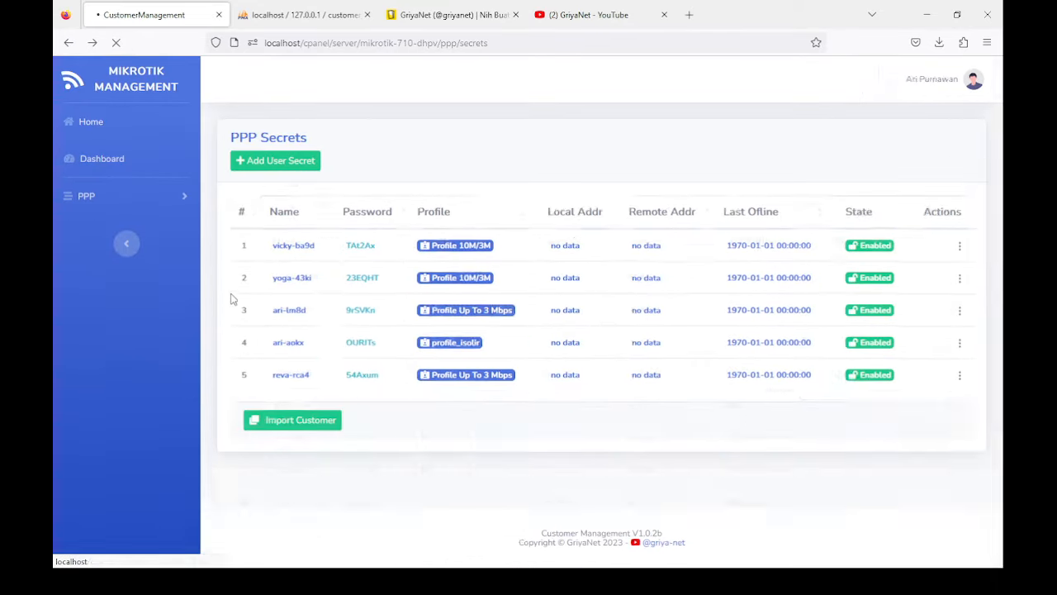
pyautogui.scroll(-1, 372, 450)
pyautogui.click(281, 460)
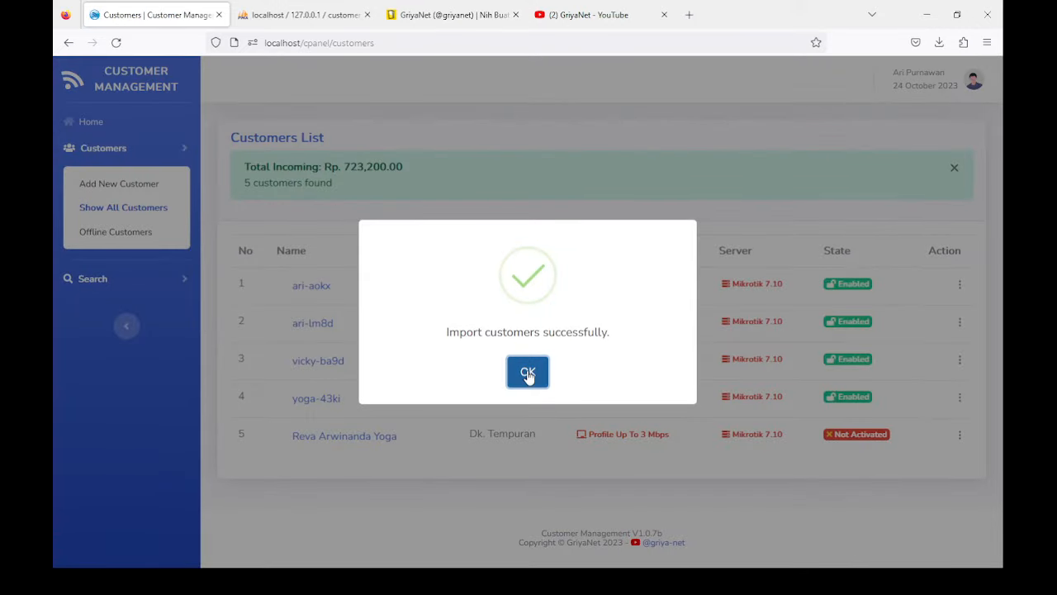
pyautogui.click(527, 373)
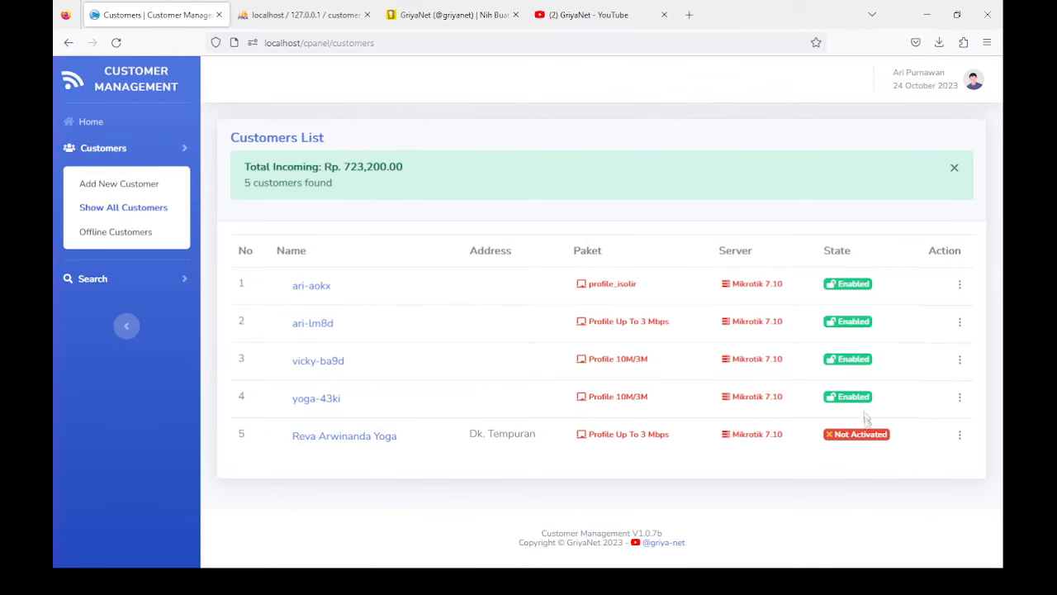
# Step: Activate the fifth customer from its row's action menu and confirm the activation
pyautogui.click(959, 434)
pyautogui.click(907, 479)
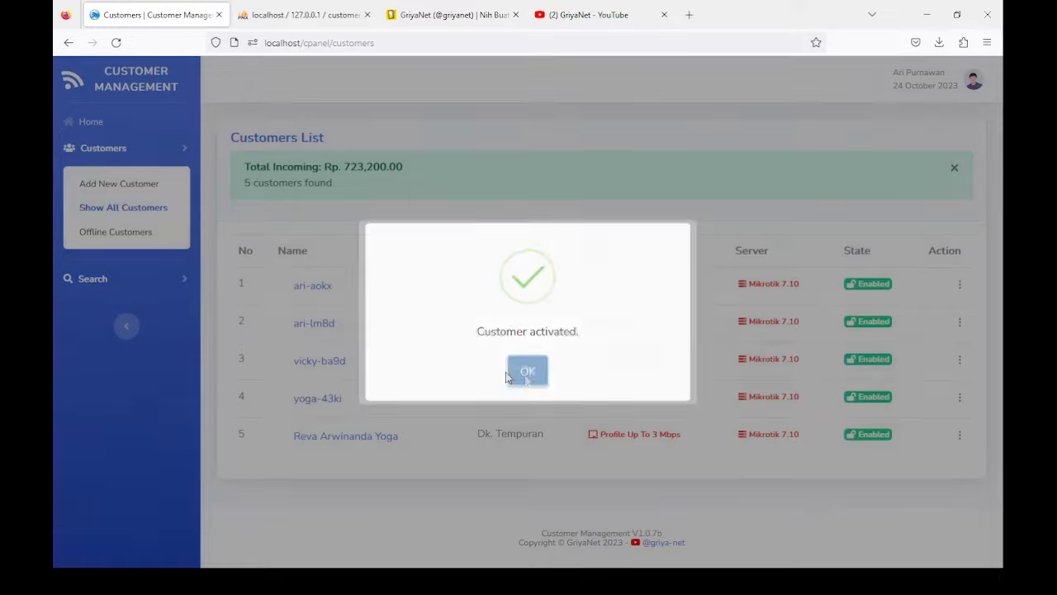
pyautogui.click(526, 369)
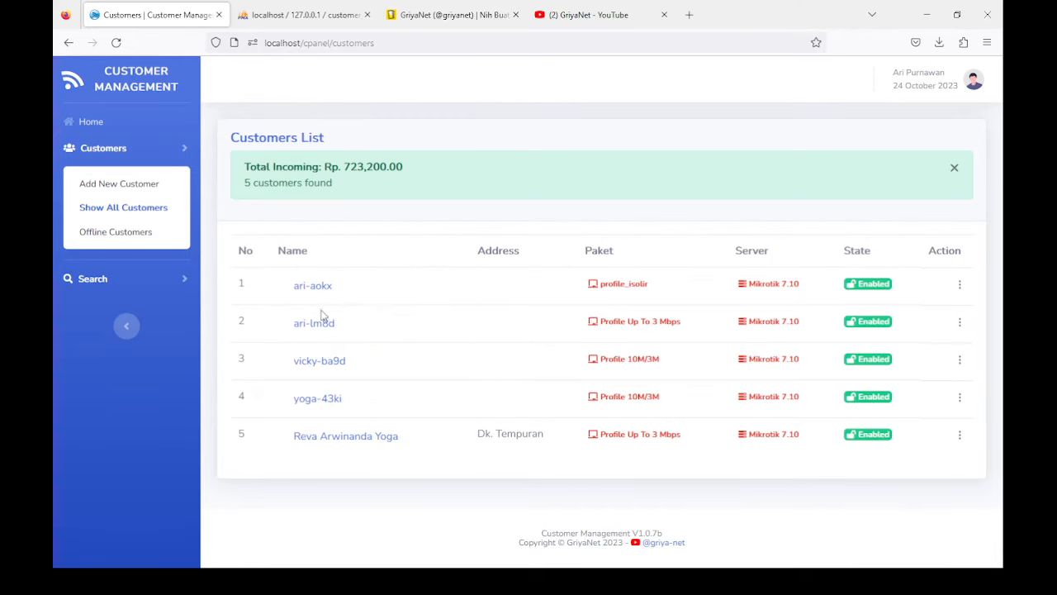
# Step: Review the second customer's Profile Up To 3 Mbps package and 160,000.00 bill, then return Home
pyautogui.click(327, 324)
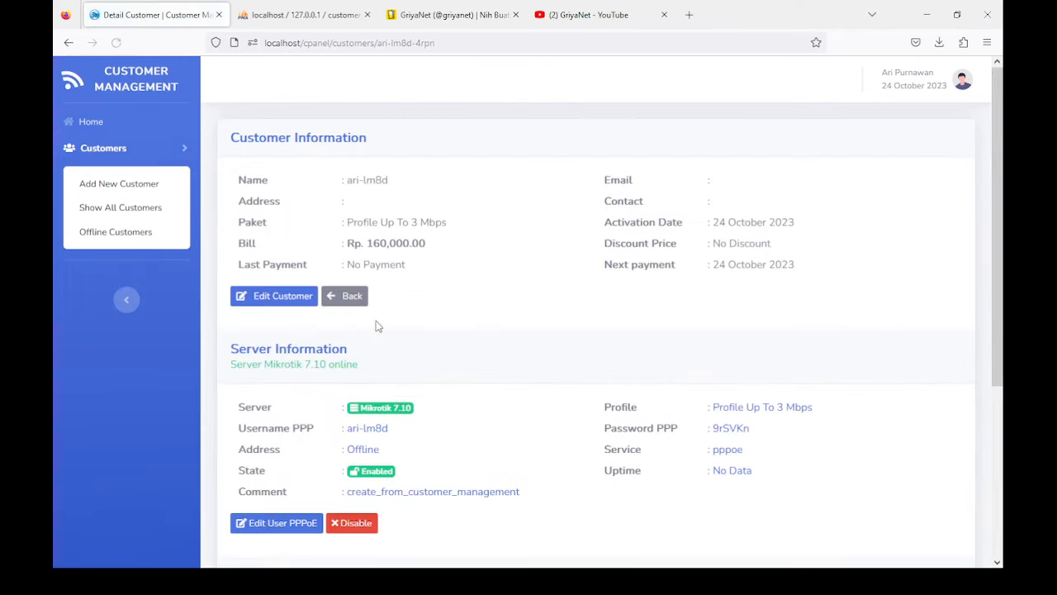
pyautogui.moveTo(350, 221); pyautogui.dragTo(463, 228)
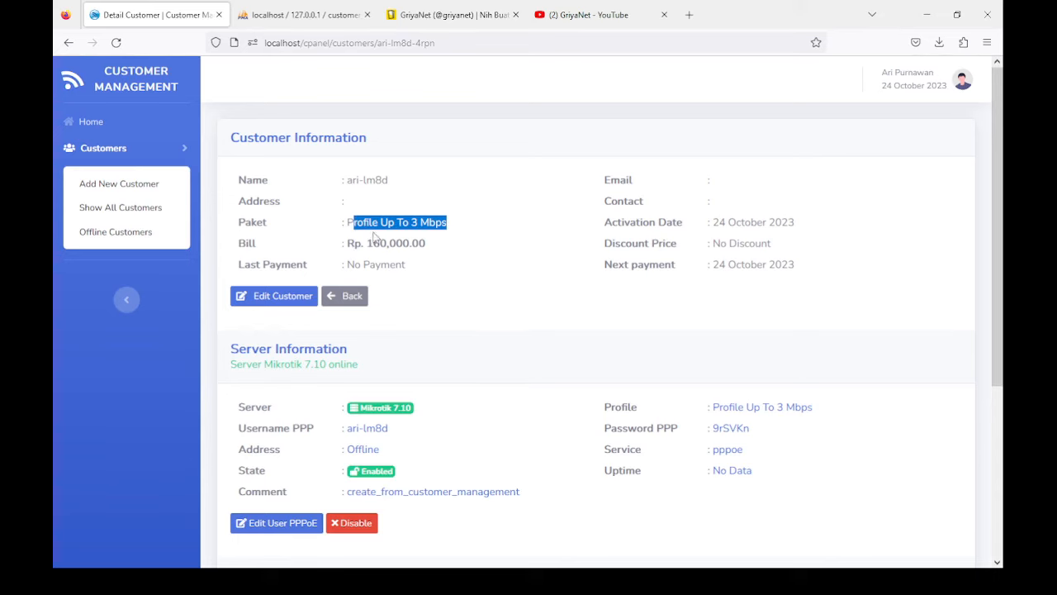
pyautogui.moveTo(365, 241); pyautogui.dragTo(475, 254)
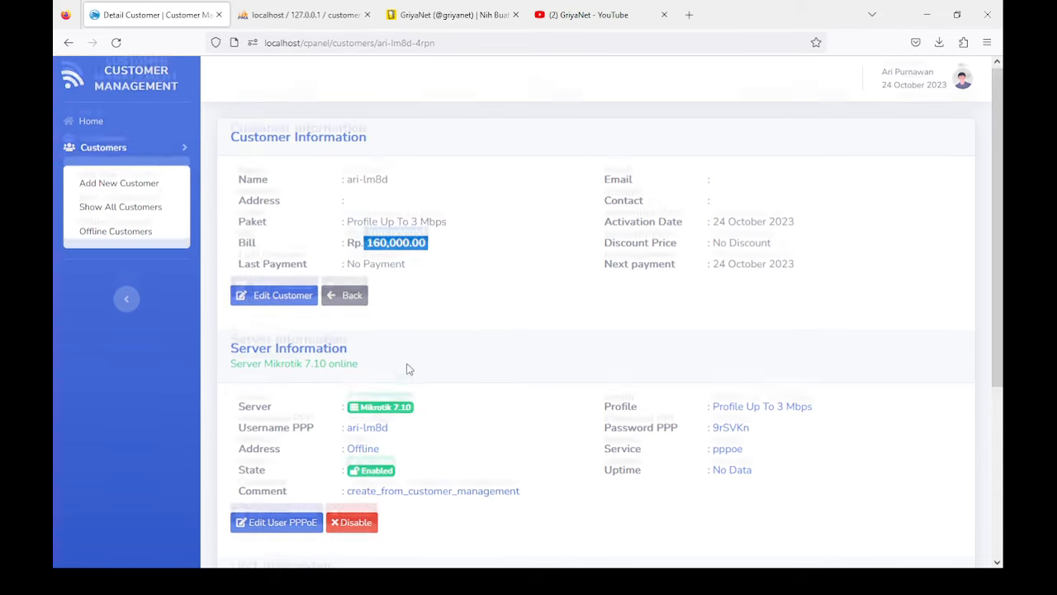
pyautogui.scroll(-2, 404, 369)
pyautogui.moveTo(353, 293); pyautogui.dragTo(389, 294)
pyautogui.scroll(-1, 430, 342)
pyautogui.scroll(3, 430, 342)
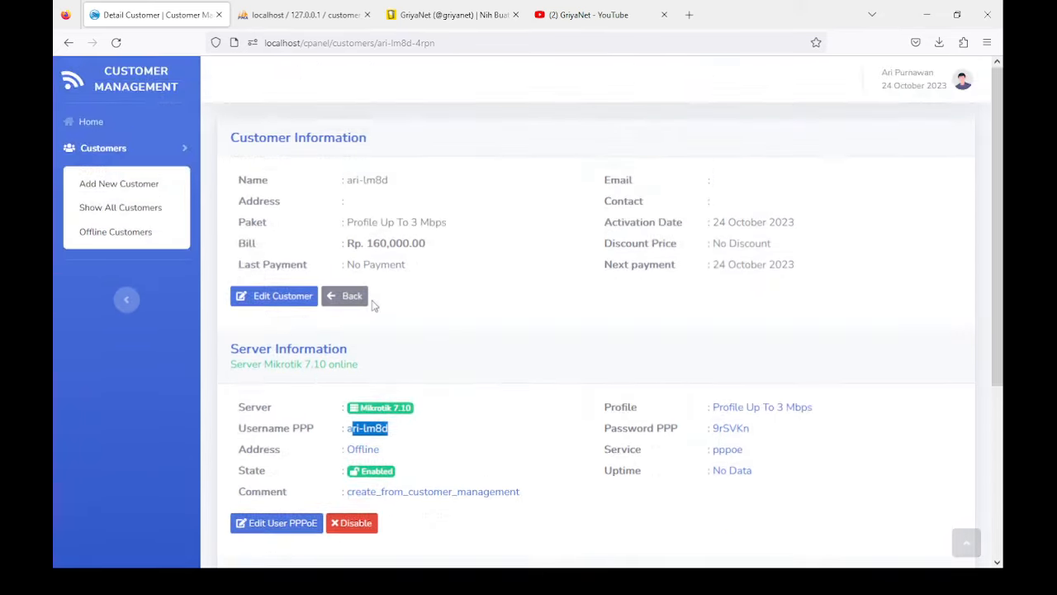
pyautogui.click(93, 130)
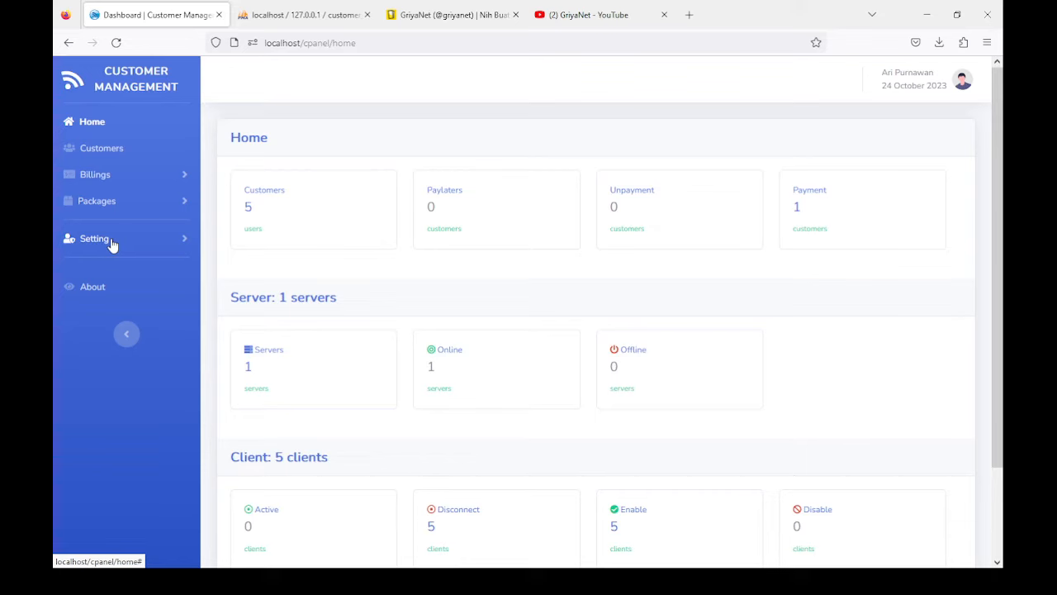
# Step: Check the All Bill list's single October 2023 bill, then move to Create New Bill
pyautogui.click(113, 157)
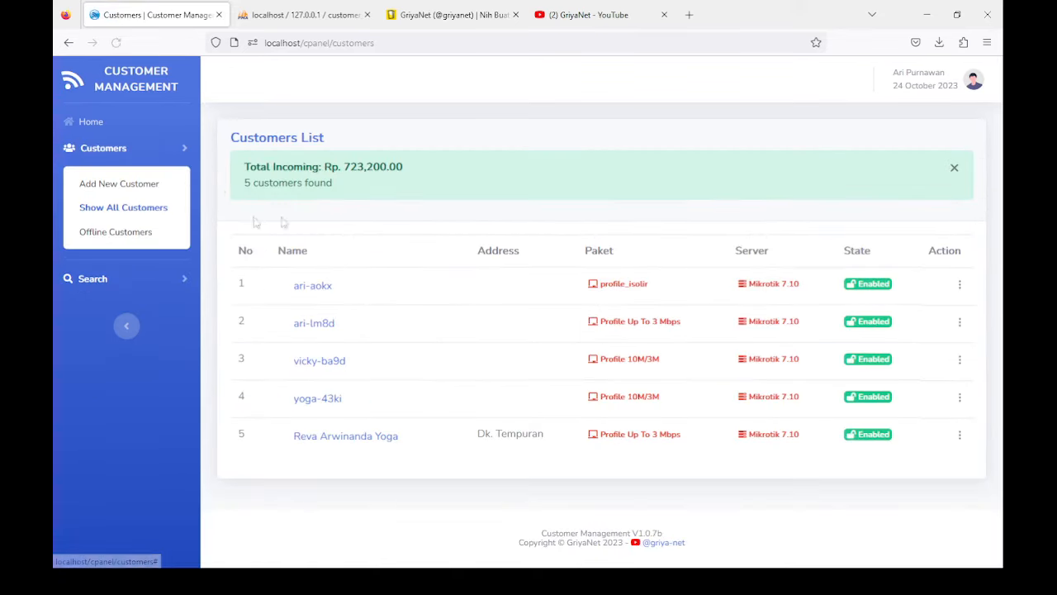
pyautogui.click(92, 123)
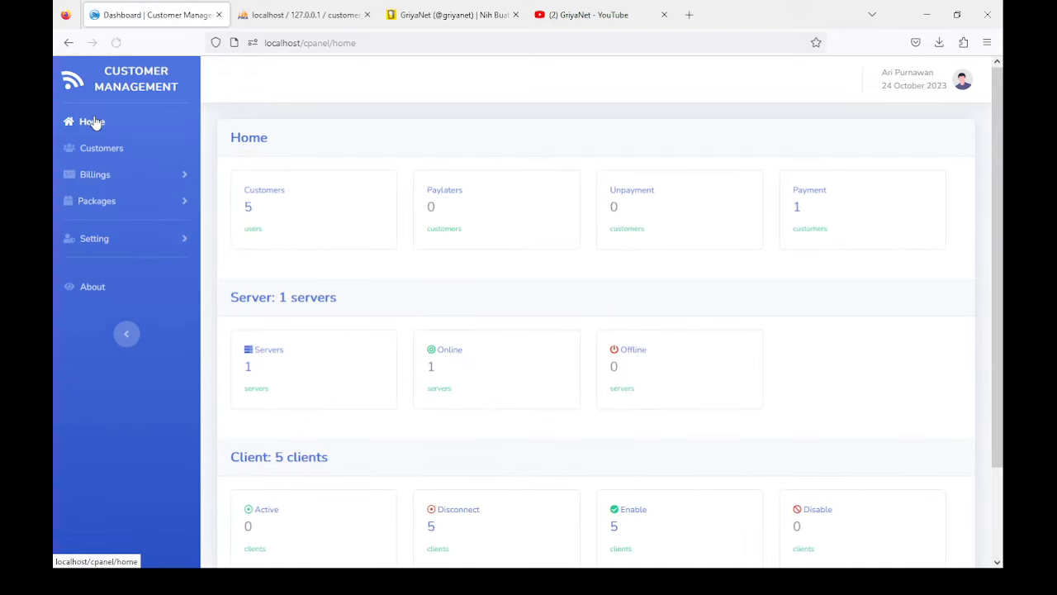
pyautogui.click(96, 176)
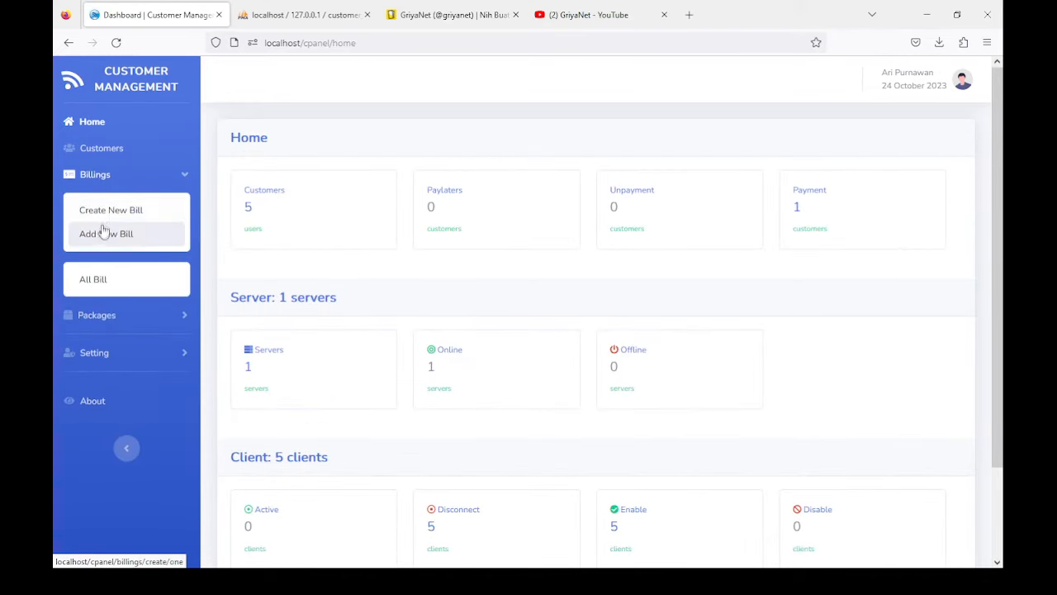
pyautogui.click(97, 281)
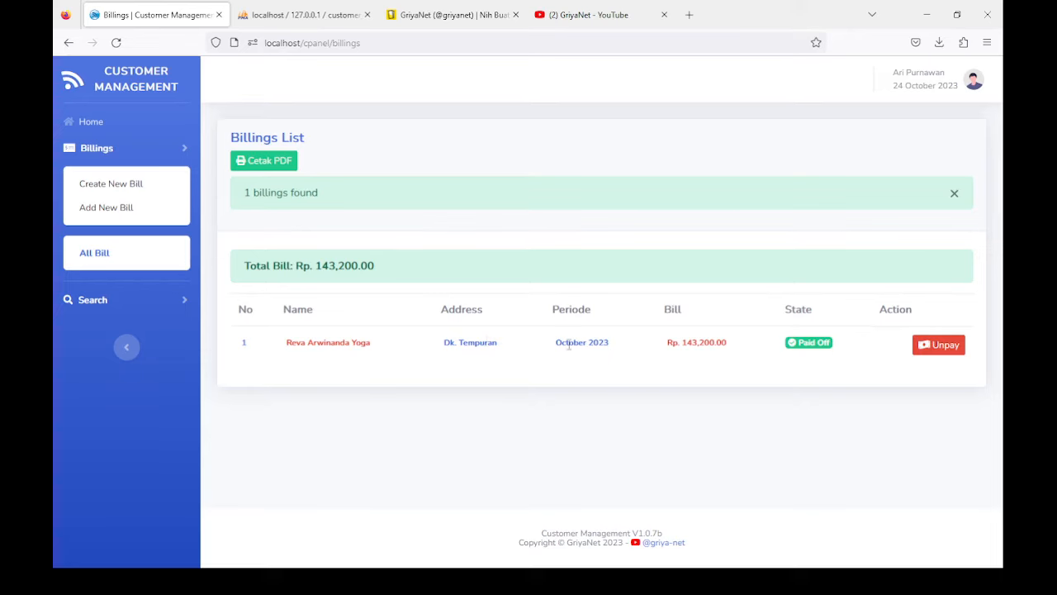
pyautogui.click(106, 190)
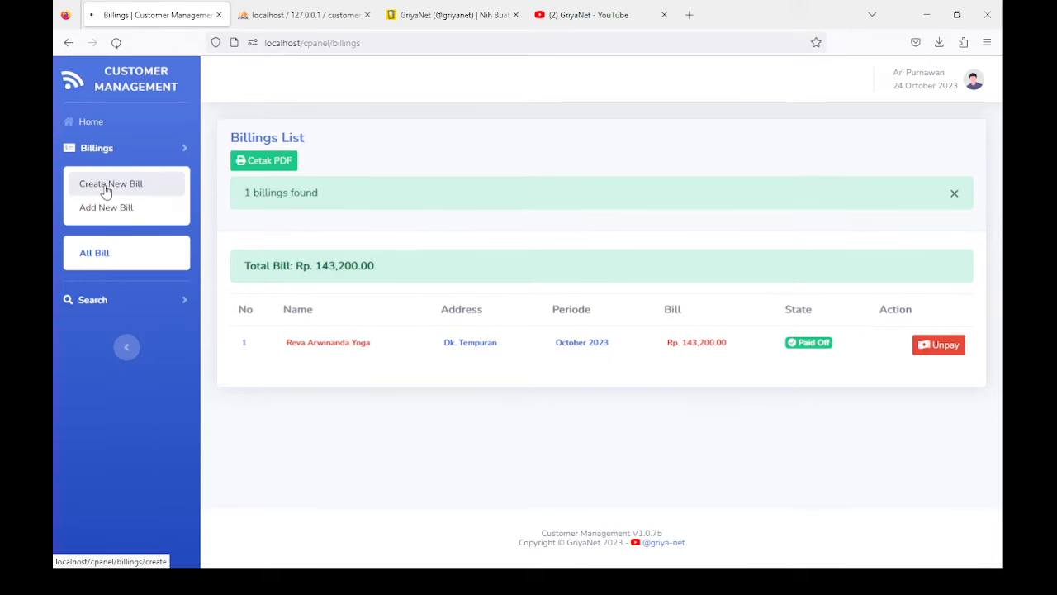
# Step: Compare the existing October 2023 period between Create New Bill and All Bill, then open Add New Bill
pyautogui.click(325, 204)
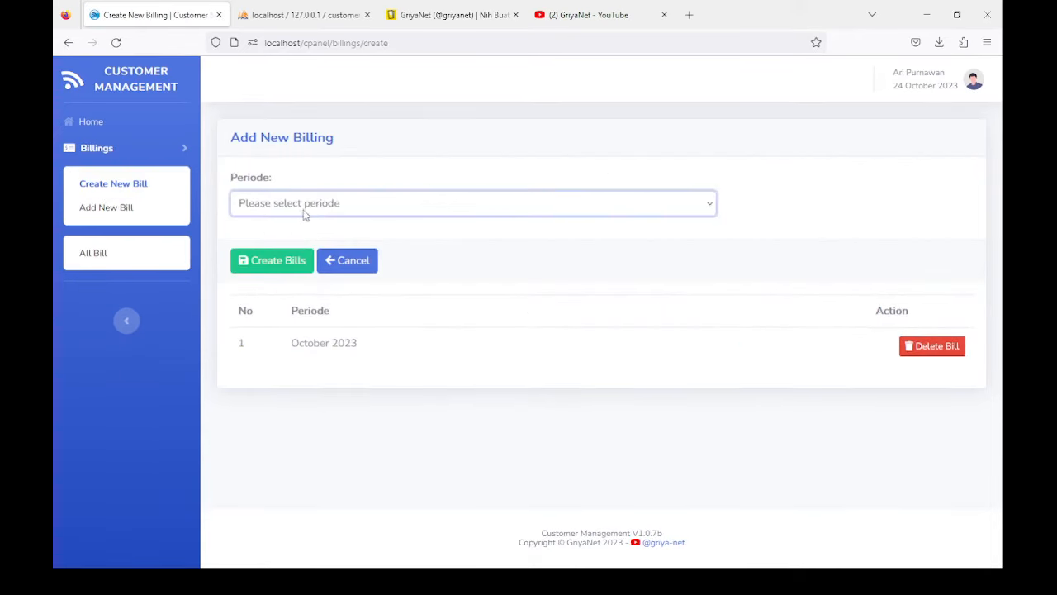
pyautogui.moveTo(294, 342); pyautogui.dragTo(371, 347)
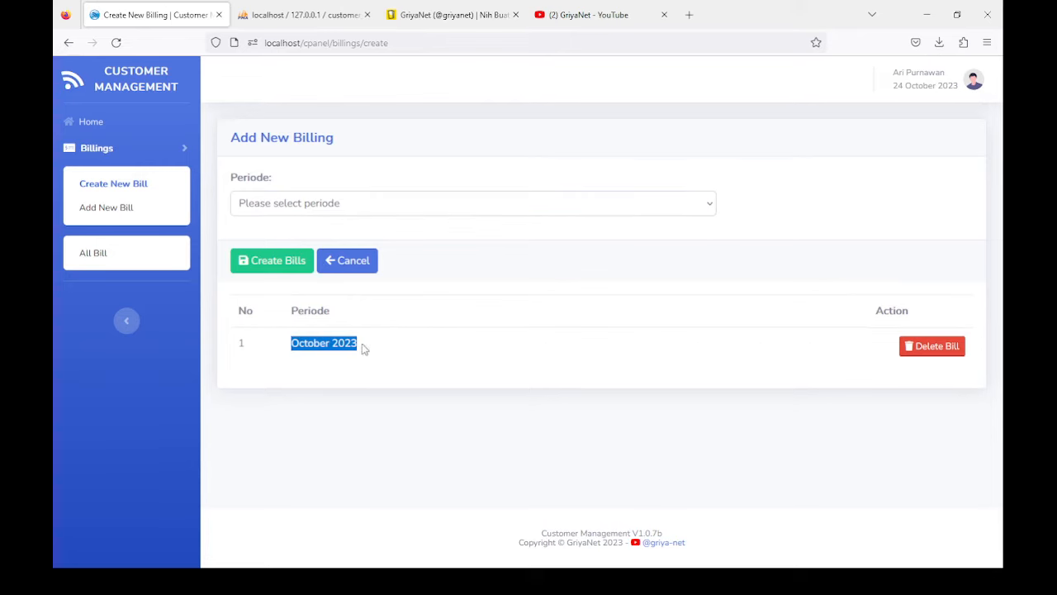
pyautogui.click(94, 253)
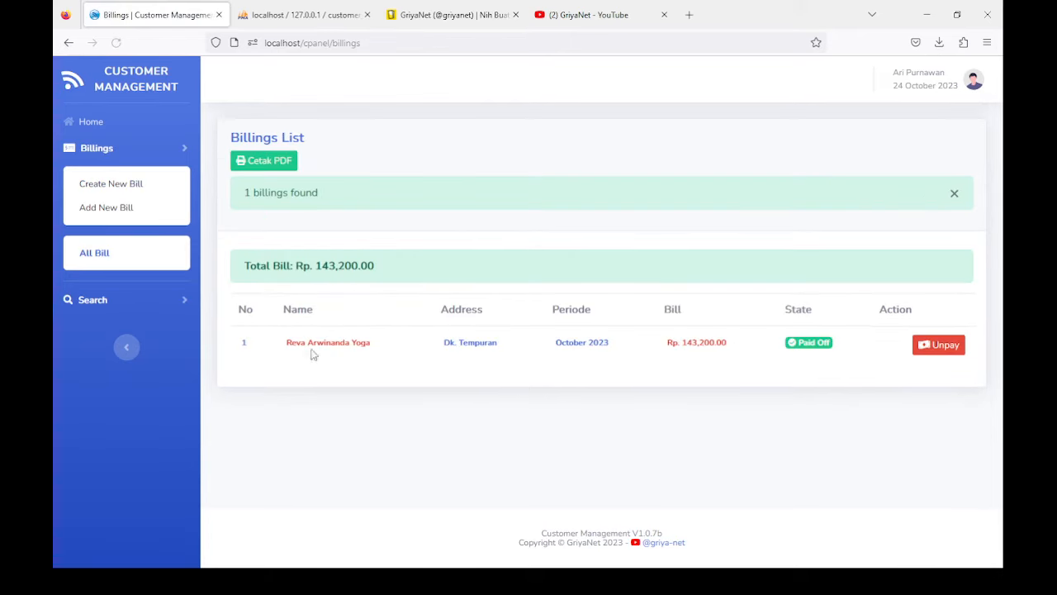
pyautogui.moveTo(276, 344); pyautogui.dragTo(424, 361)
pyautogui.click(390, 402)
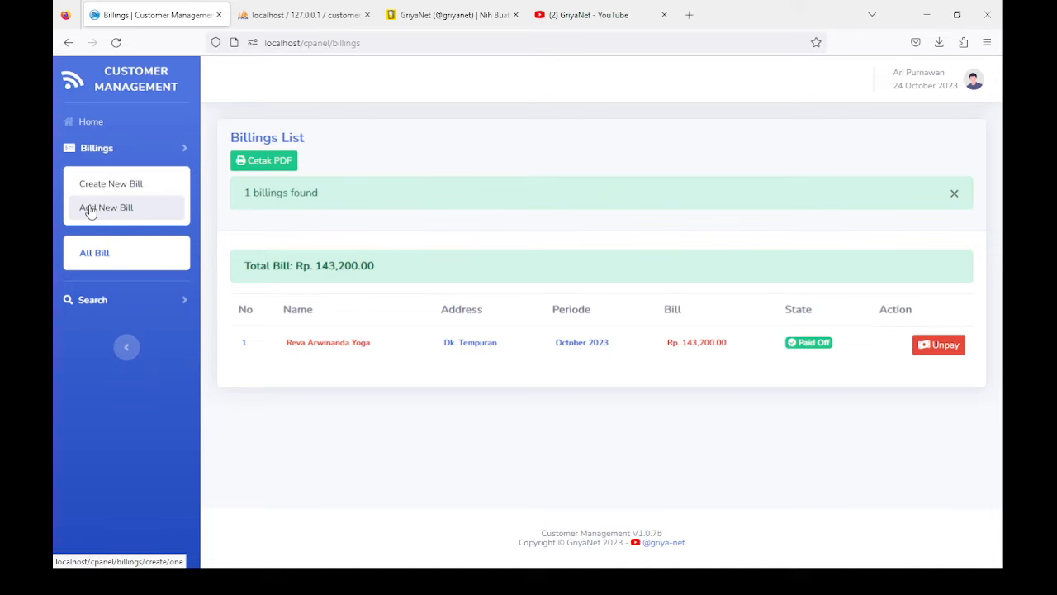
pyautogui.click(113, 186)
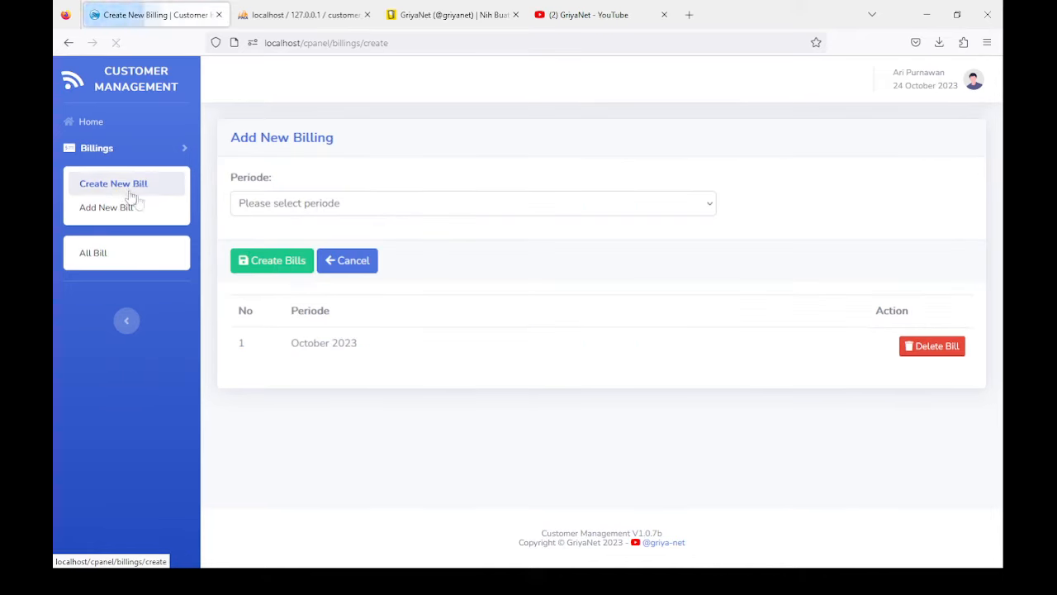
pyautogui.click(767, 416)
pyautogui.moveTo(293, 344); pyautogui.dragTo(413, 352)
pyautogui.click(368, 398)
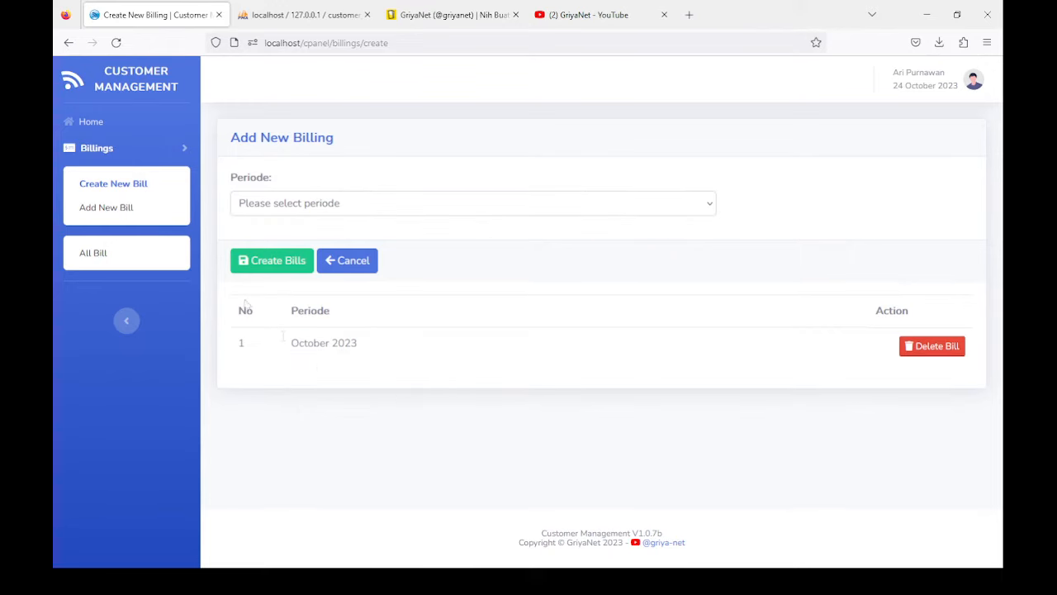
pyautogui.click(117, 214)
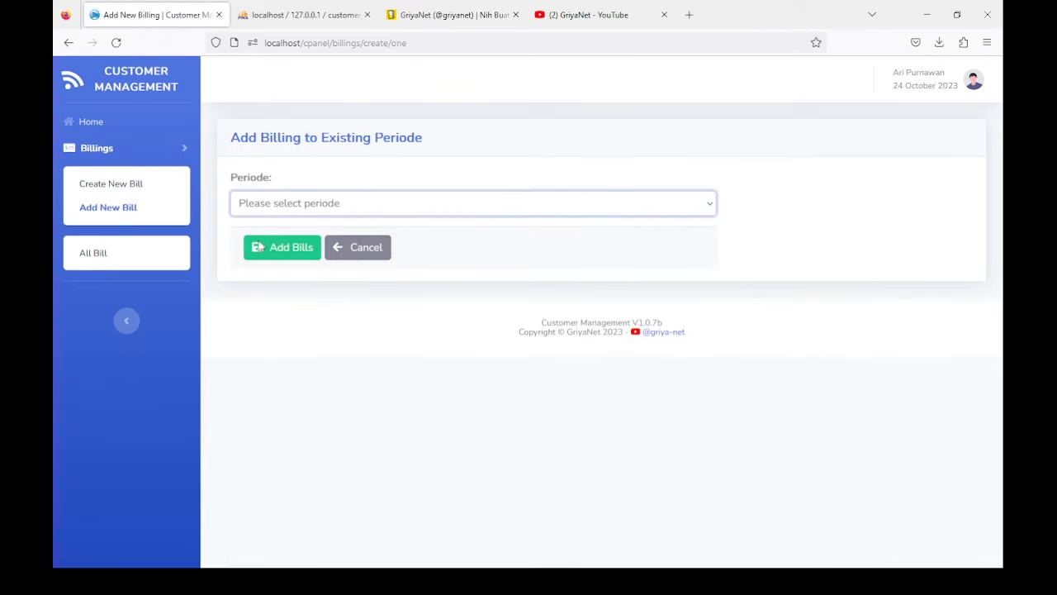
# Step: Add bills for the October 2023 period and acknowledge the success message
pyautogui.press('Down')
pyautogui.click(278, 251)
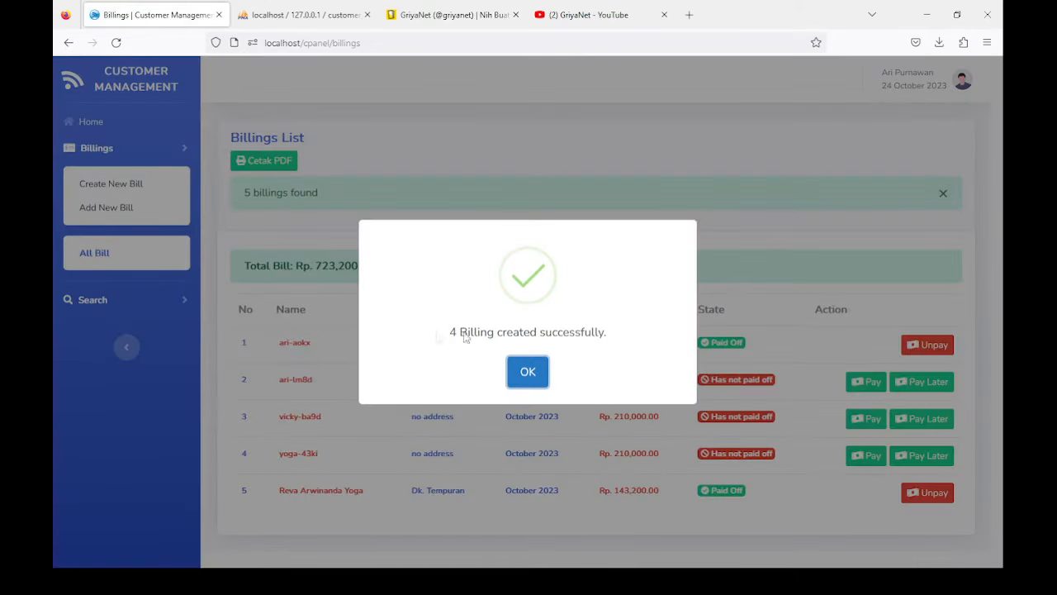
pyautogui.click(542, 368)
# Step: Review the first bill's Paid Off status and Free amount, then go to the Home dashboard
pyautogui.scroll(-1, 347, 349)
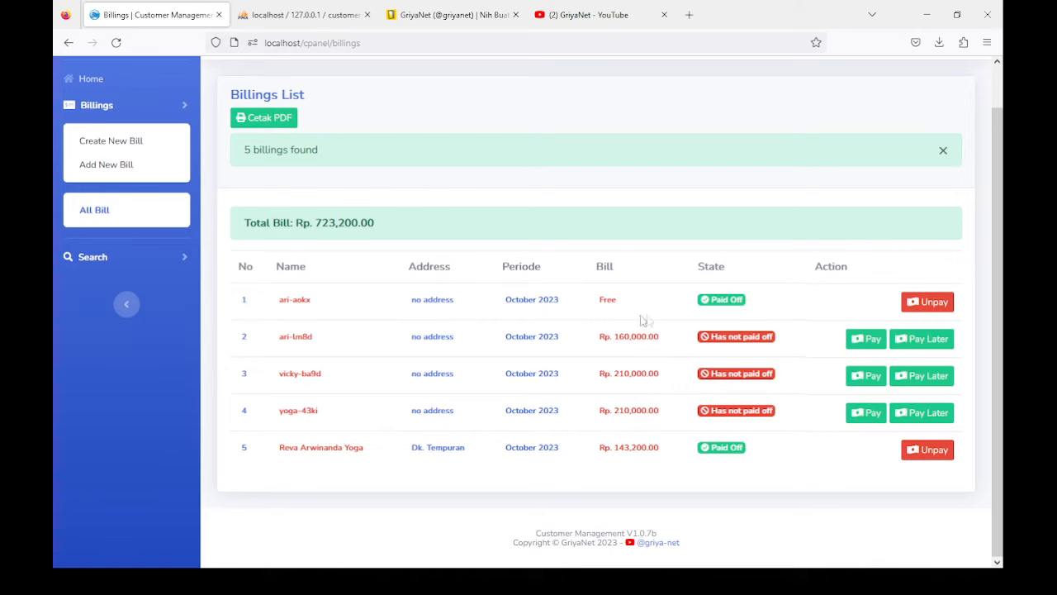
pyautogui.moveTo(700, 304); pyautogui.dragTo(767, 298)
pyautogui.moveTo(602, 300); pyautogui.dragTo(632, 307)
pyautogui.click(93, 83)
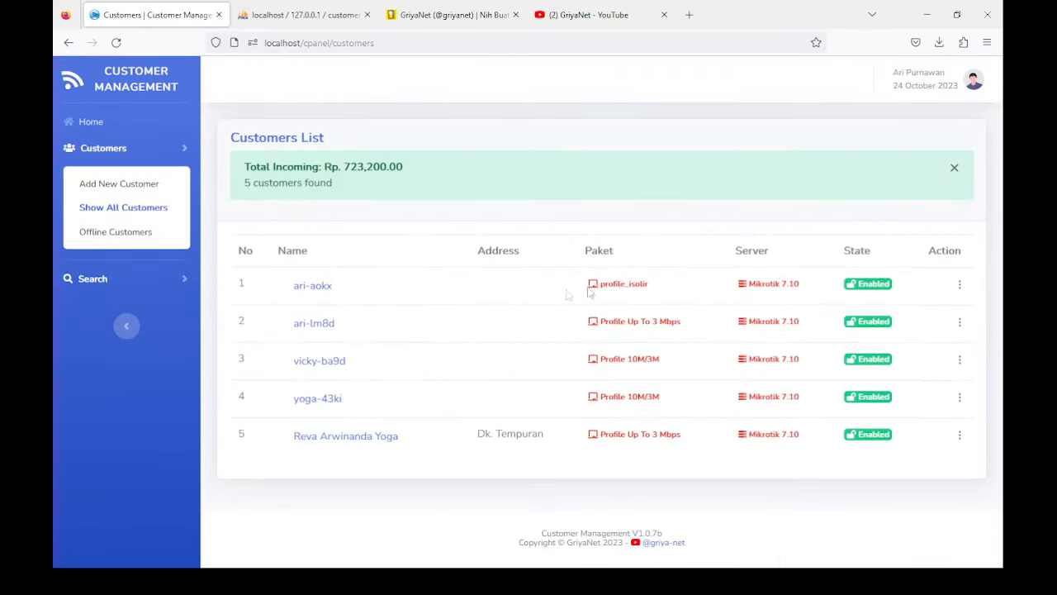
# Step: Check the Customers list and Home counts, then reopen All Bill's five October 2023 bills
pyautogui.moveTo(600, 282); pyautogui.dragTo(661, 292)
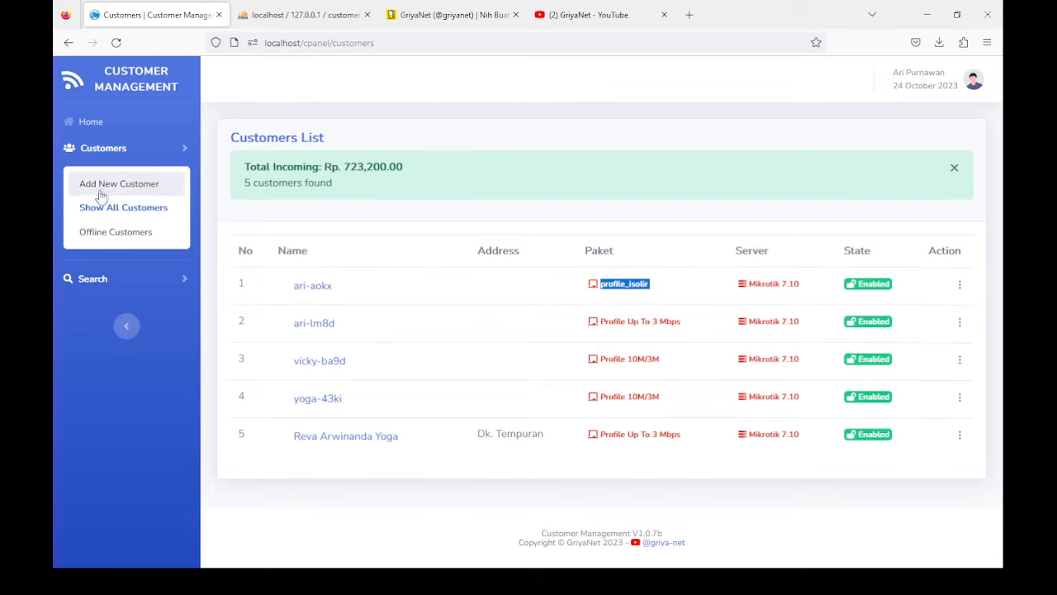
pyautogui.click(89, 128)
pyautogui.click(95, 178)
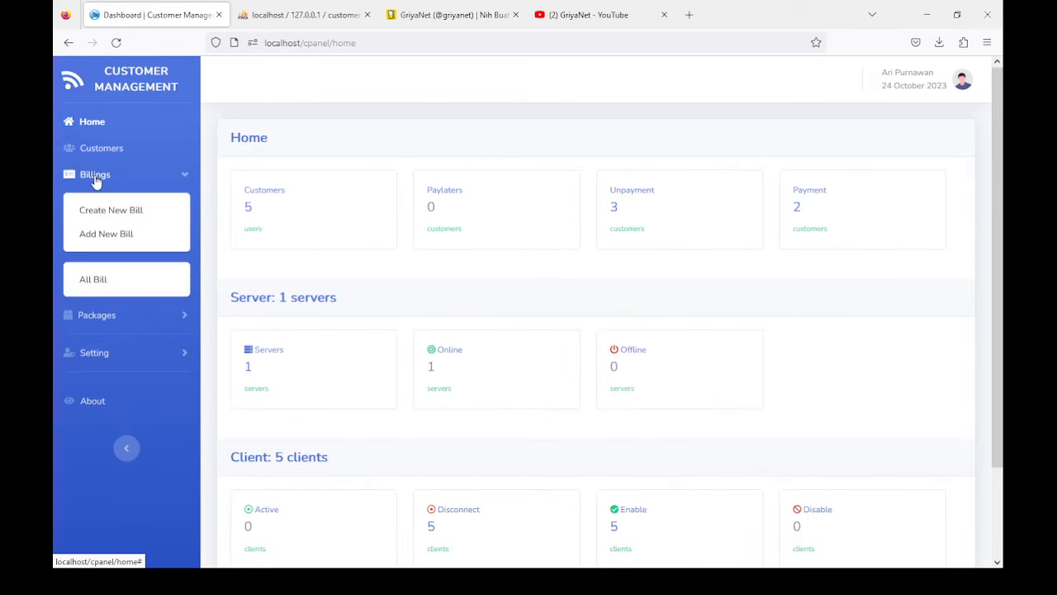
pyautogui.click(95, 152)
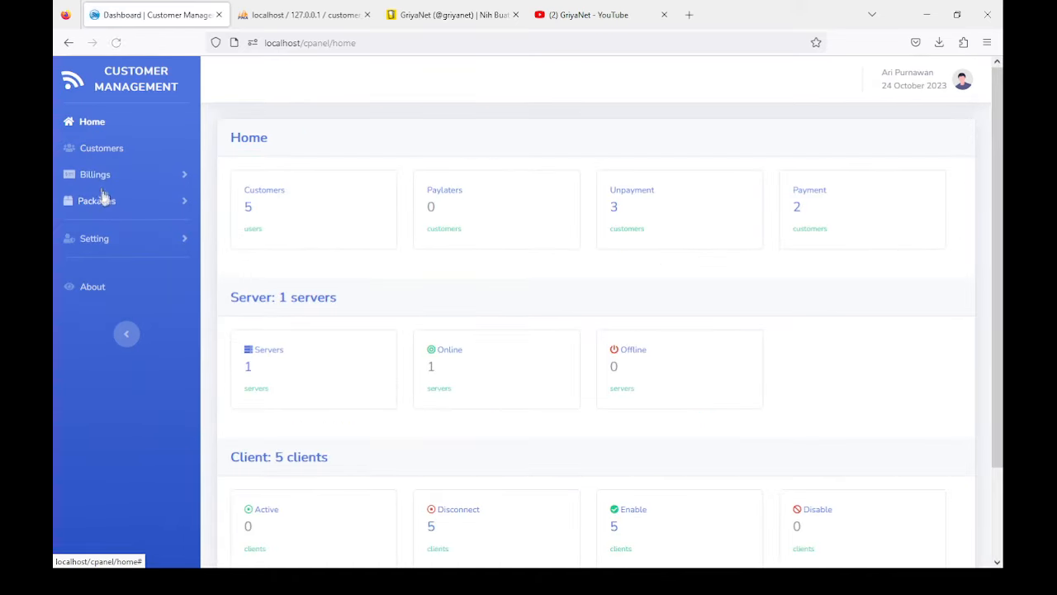
pyautogui.click(97, 176)
pyautogui.click(94, 277)
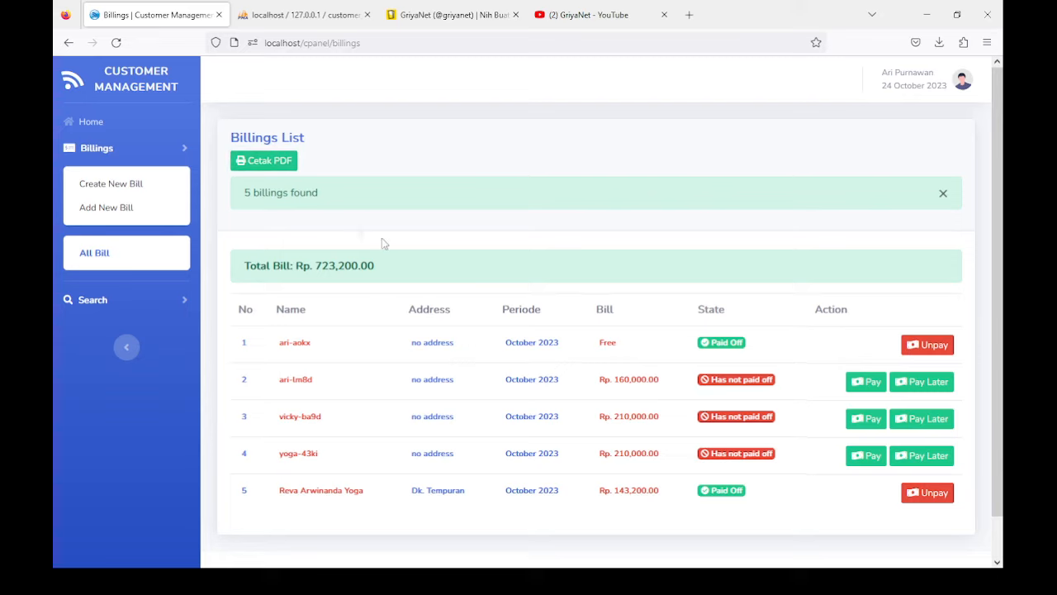
pyautogui.scroll(-1, 289, 334)
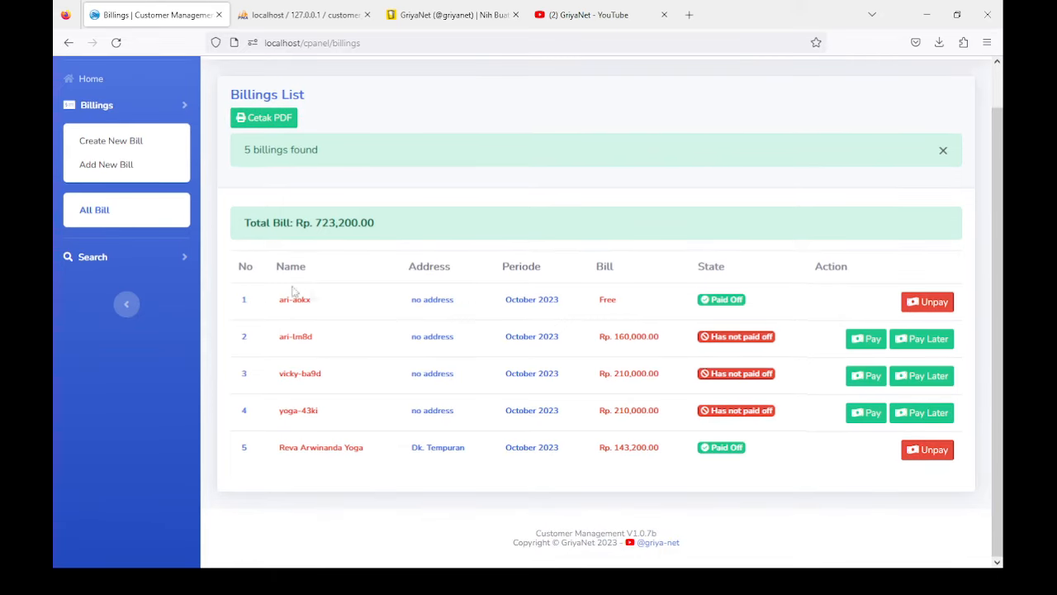
# Step: Search the billings with the address filter set to Without Address
pyautogui.click(90, 256)
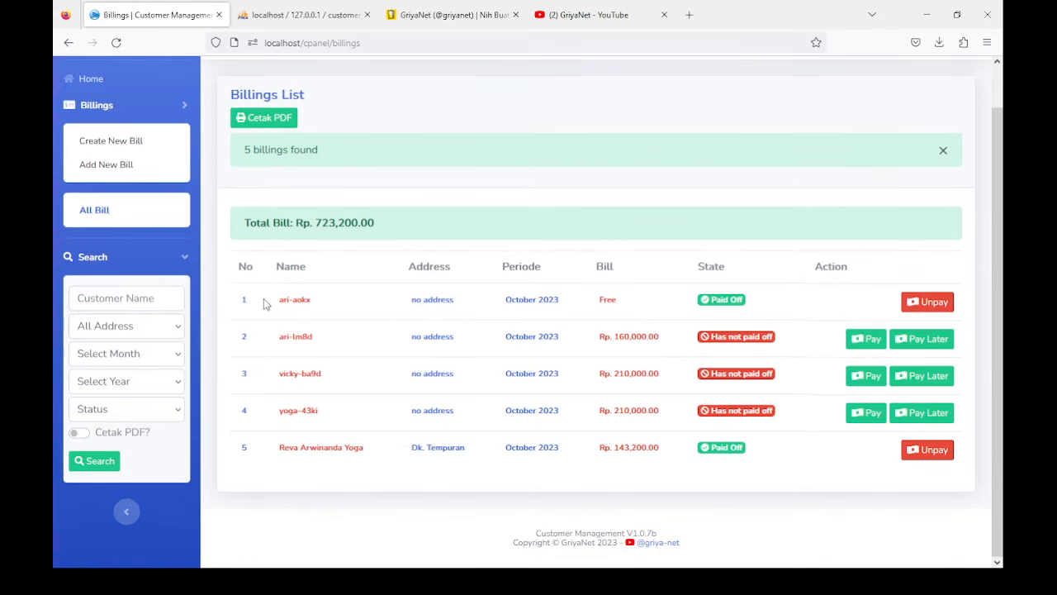
pyautogui.click(93, 297)
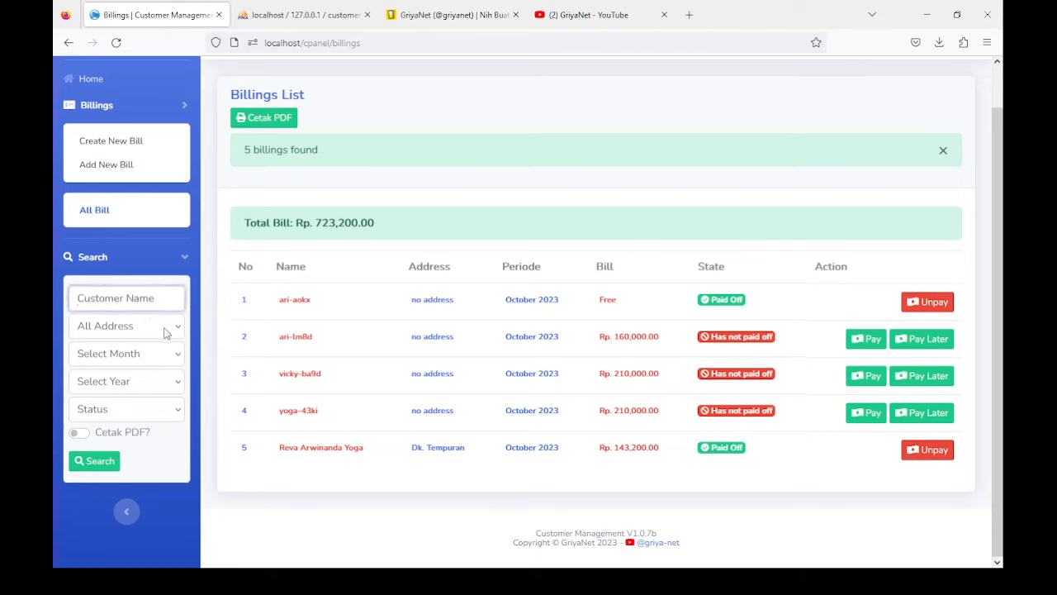
pyautogui.click(127, 327)
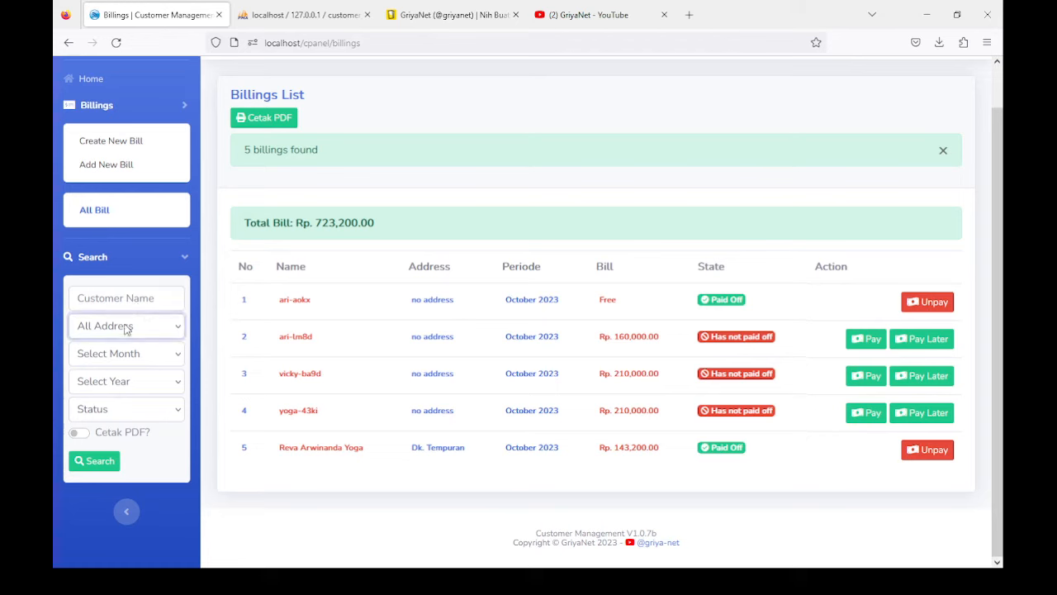
pyautogui.click(110, 377)
pyautogui.click(96, 460)
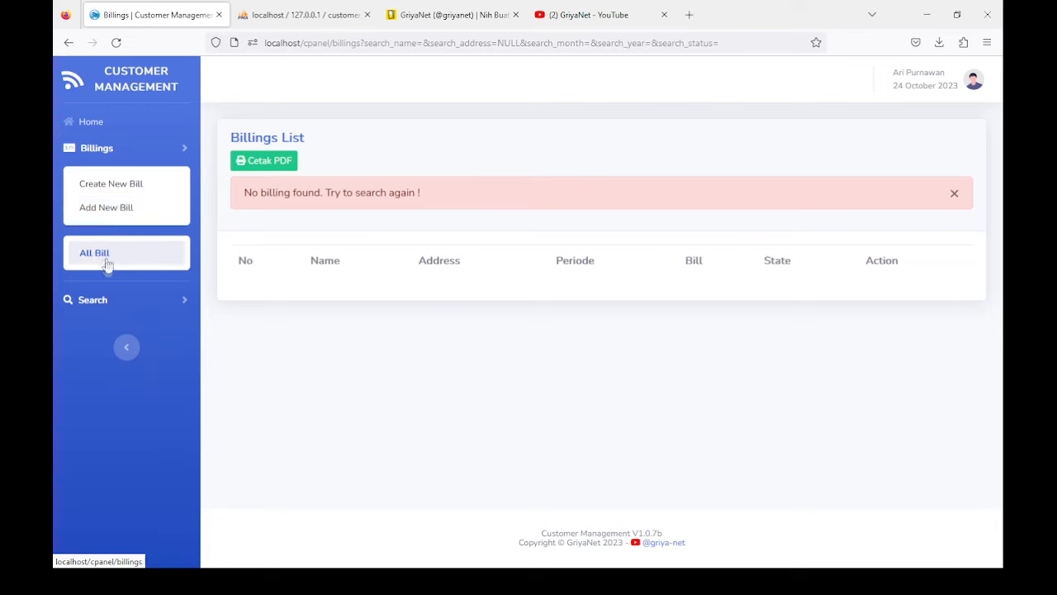
# Step: Reset to All Bill and search for bills at Dk. Tempuran
pyautogui.click(99, 255)
pyautogui.click(96, 302)
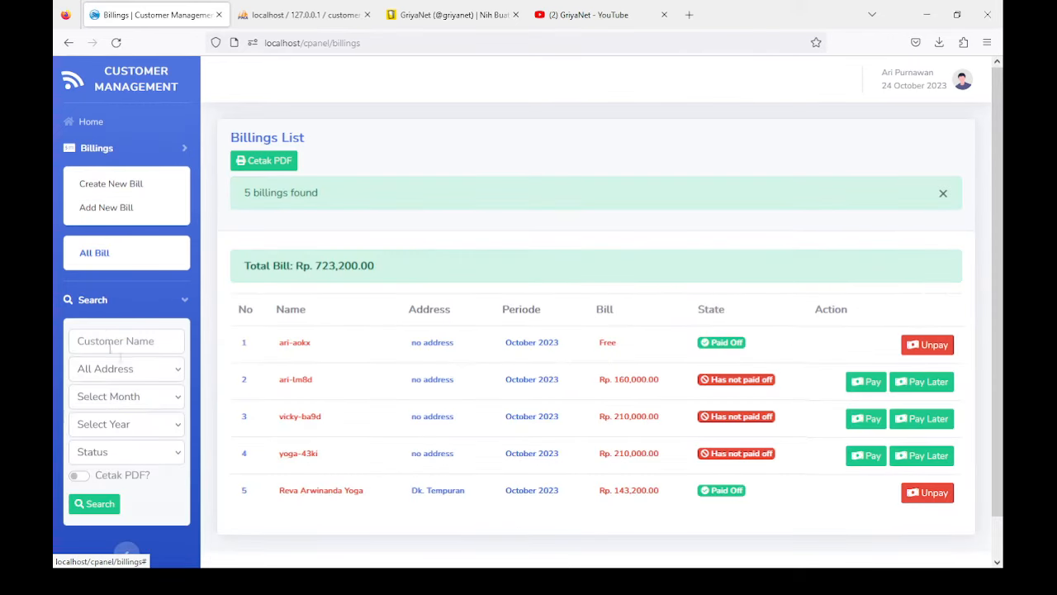
pyautogui.click(116, 342)
pyautogui.click(114, 374)
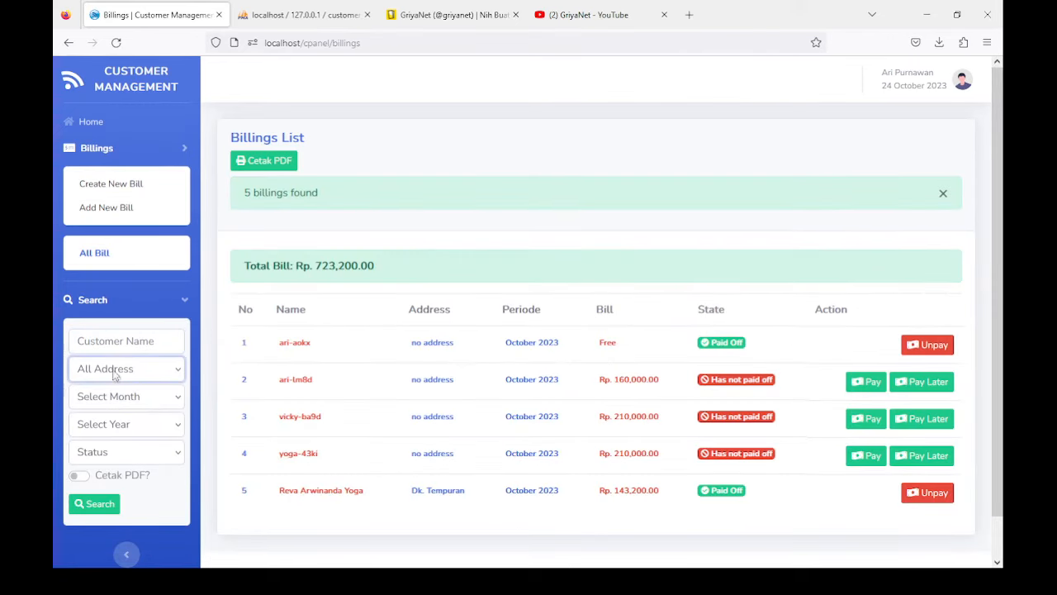
pyautogui.click(109, 438)
pyautogui.click(98, 503)
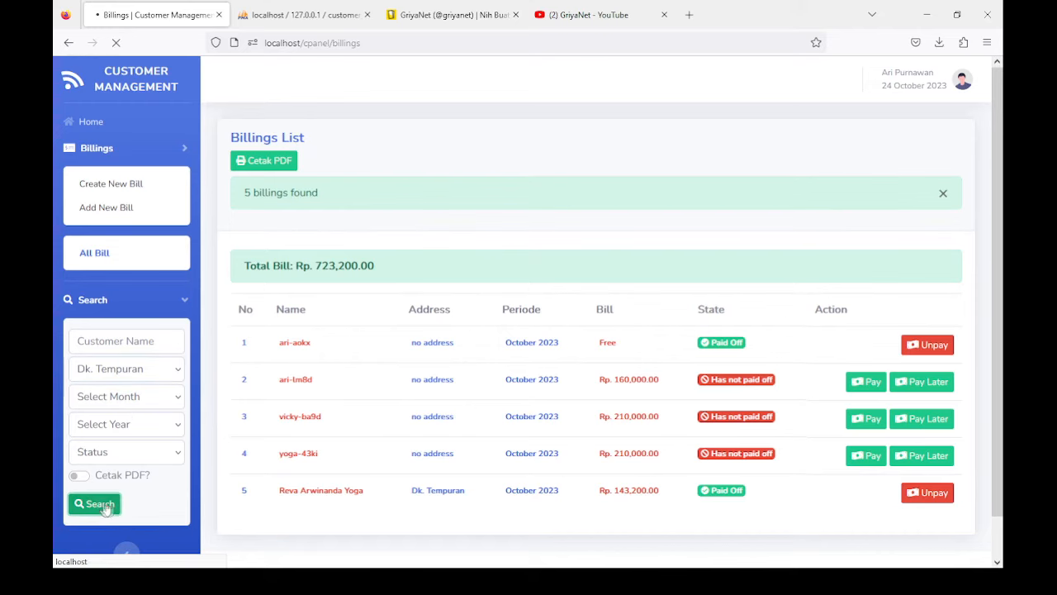
# Step: Reset the list and rerun the Without Address search, which finds no billings
pyautogui.click(106, 261)
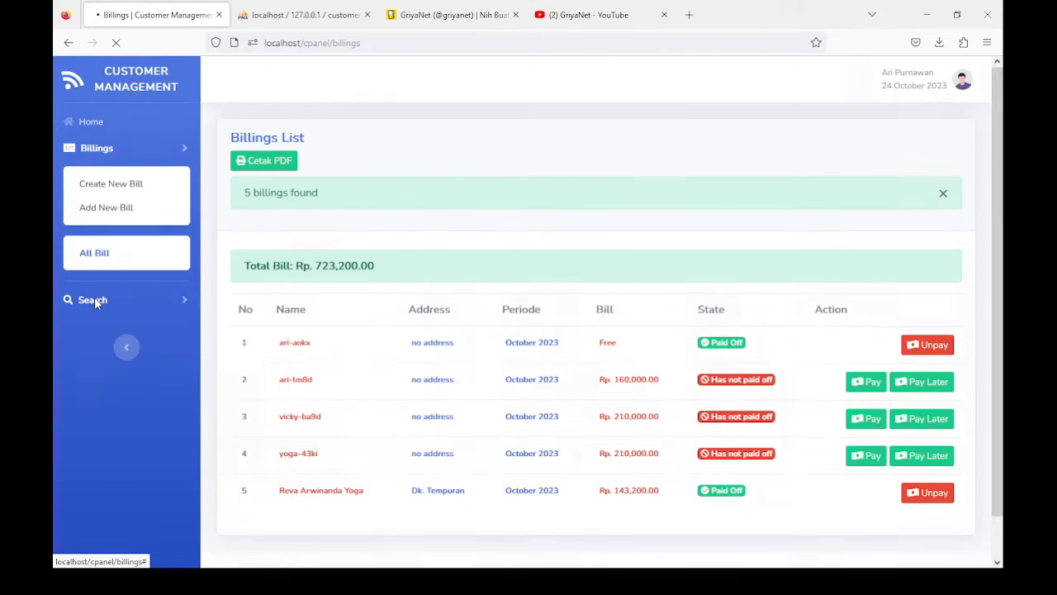
pyautogui.click(96, 301)
pyautogui.click(96, 423)
pyautogui.click(96, 502)
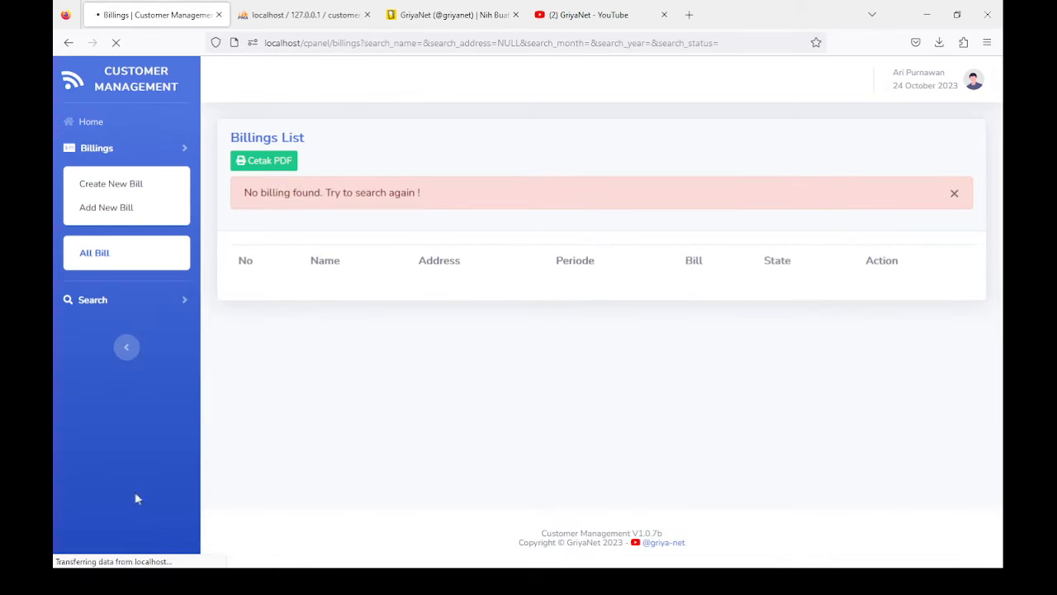
pyautogui.click(90, 299)
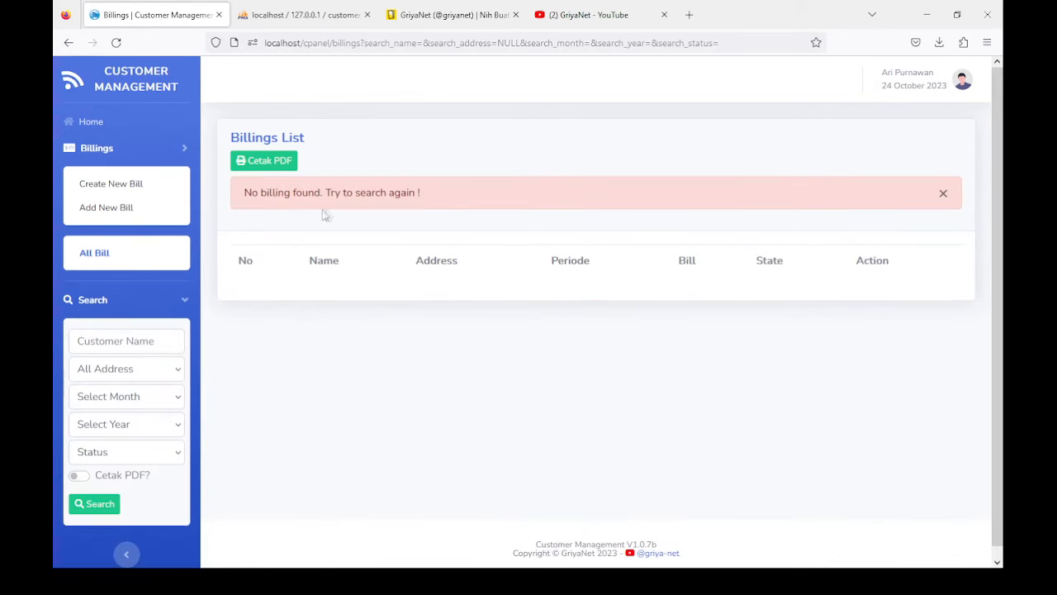
pyautogui.click(124, 402)
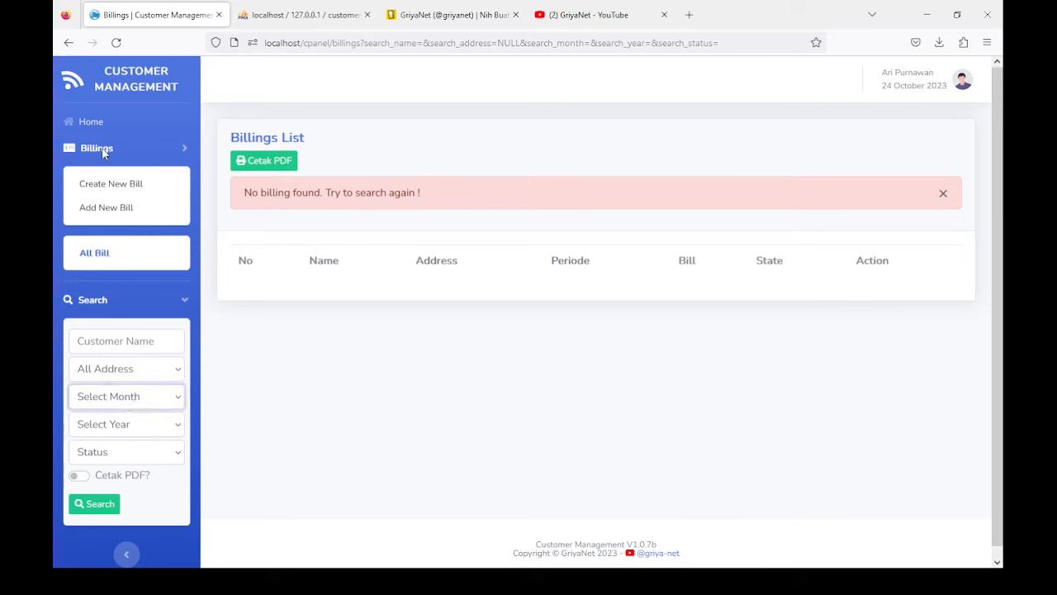
# Step: Create the bills for the November 2023 billing period
pyautogui.click(113, 187)
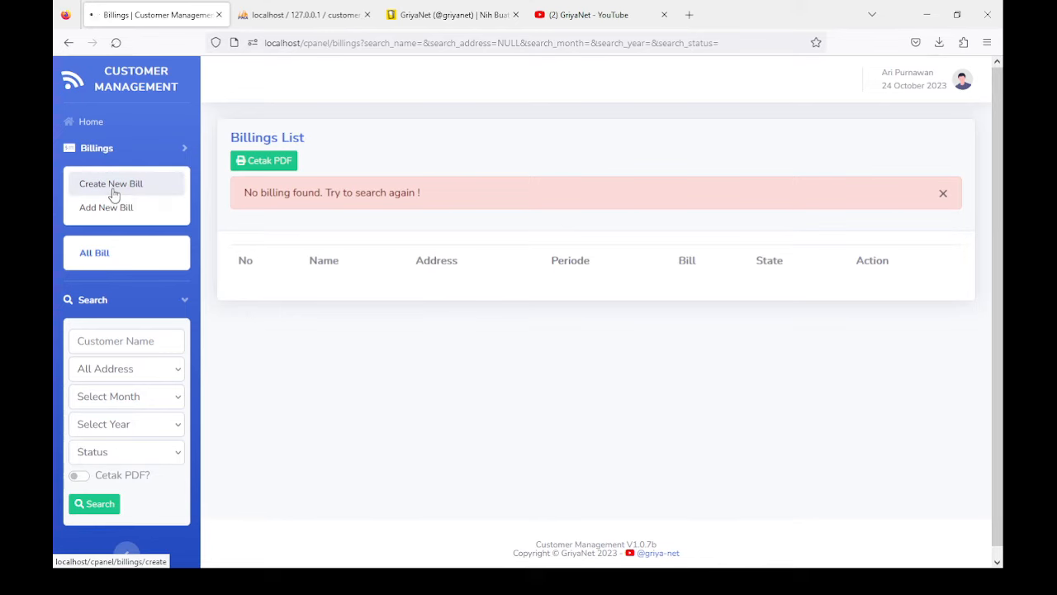
pyautogui.click(323, 205)
pyautogui.click(274, 246)
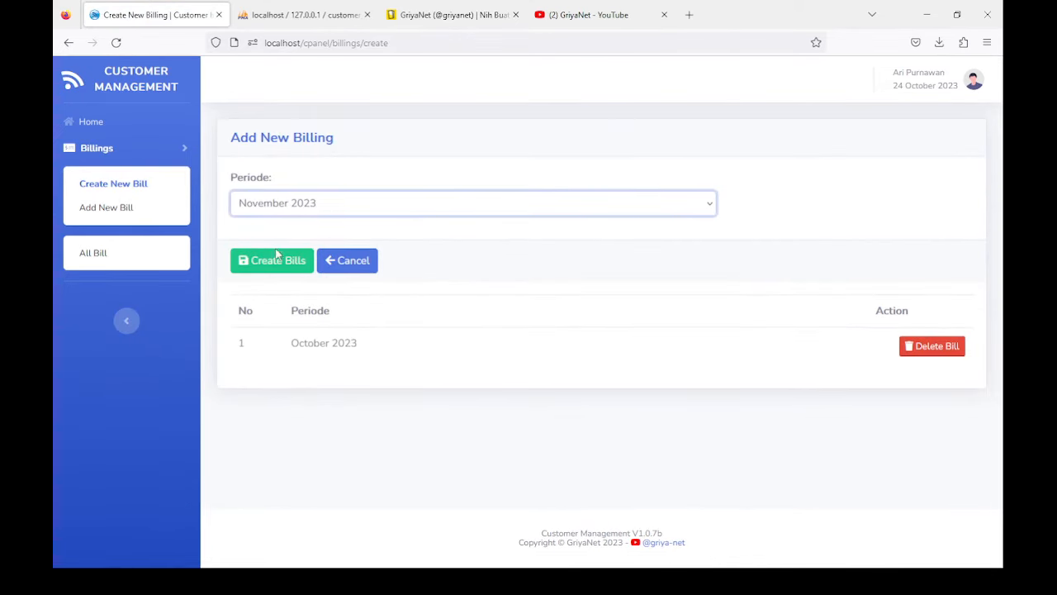
pyautogui.click(272, 266)
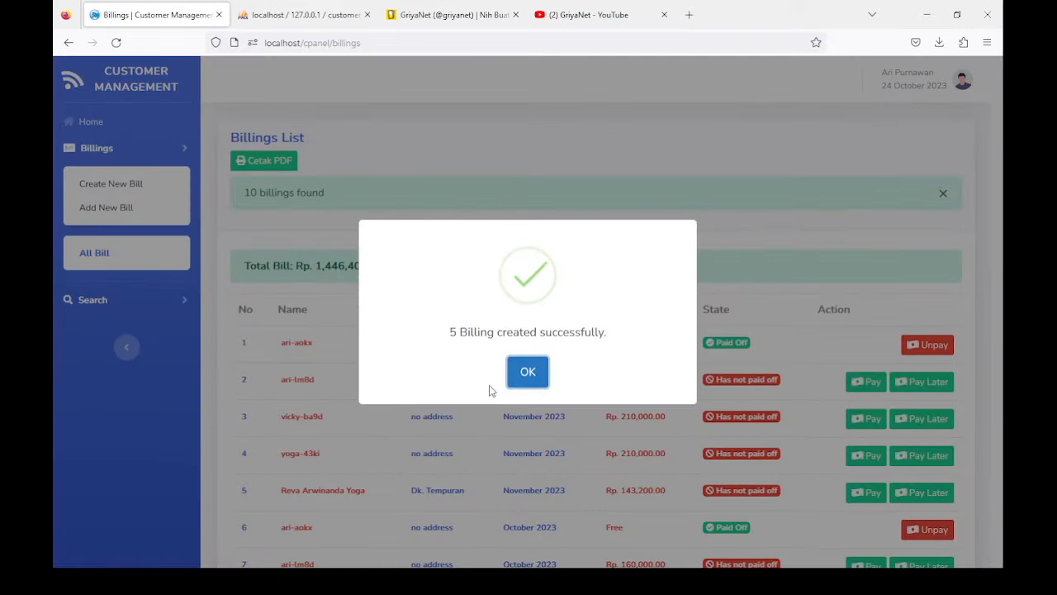
pyautogui.click(516, 376)
pyautogui.scroll(-3, 485, 366)
pyautogui.scroll(2, 490, 374)
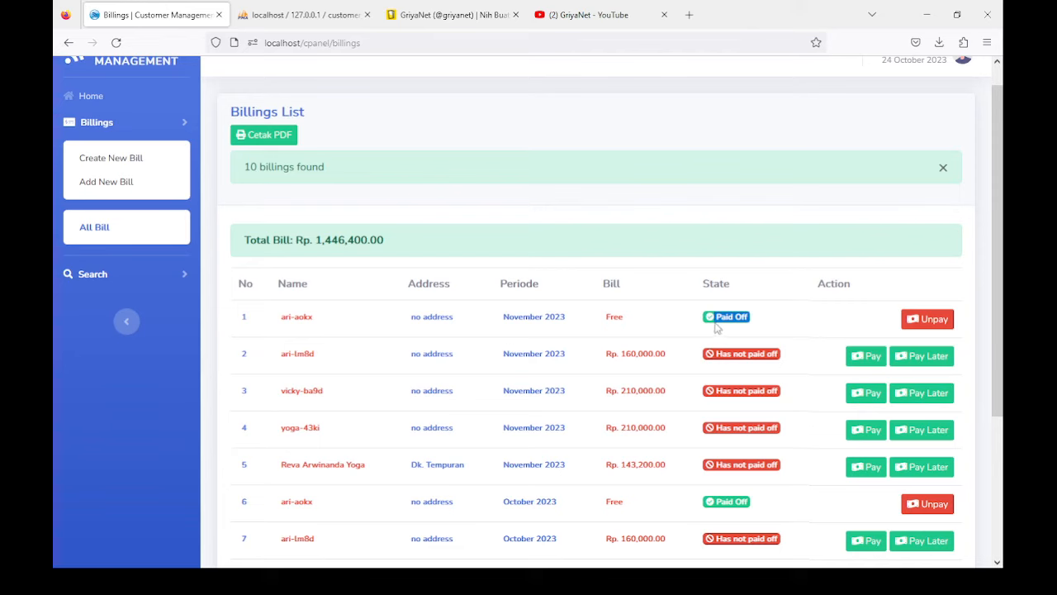
pyautogui.scroll(1, 165, 302)
# Step: Search bills for October, 2023, status Unpaid, listing 3 bills totalling Rp. 580,000.00
pyautogui.click(120, 300)
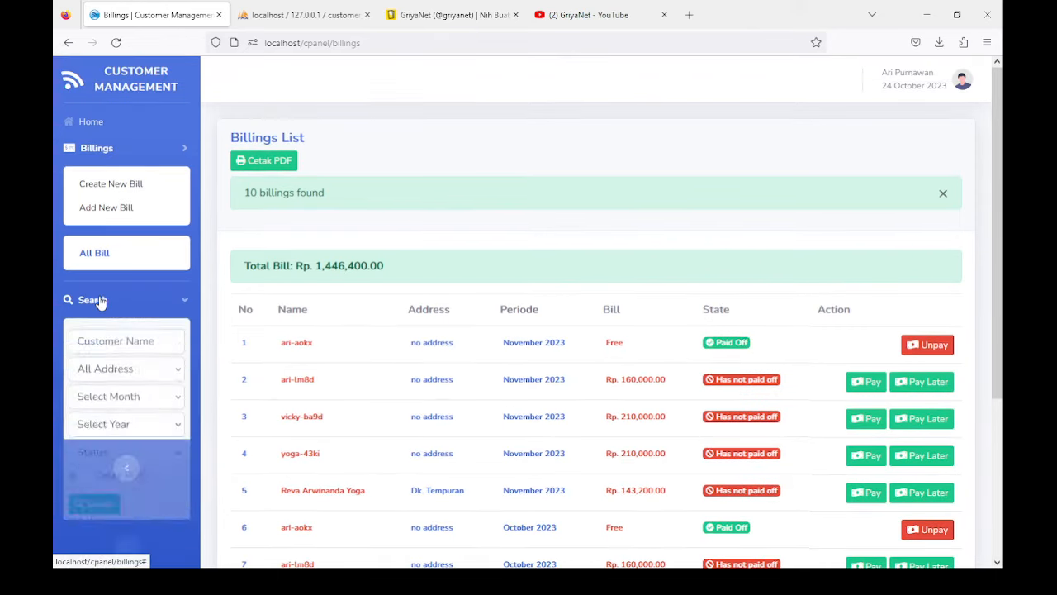
pyautogui.scroll(-3, 118, 304)
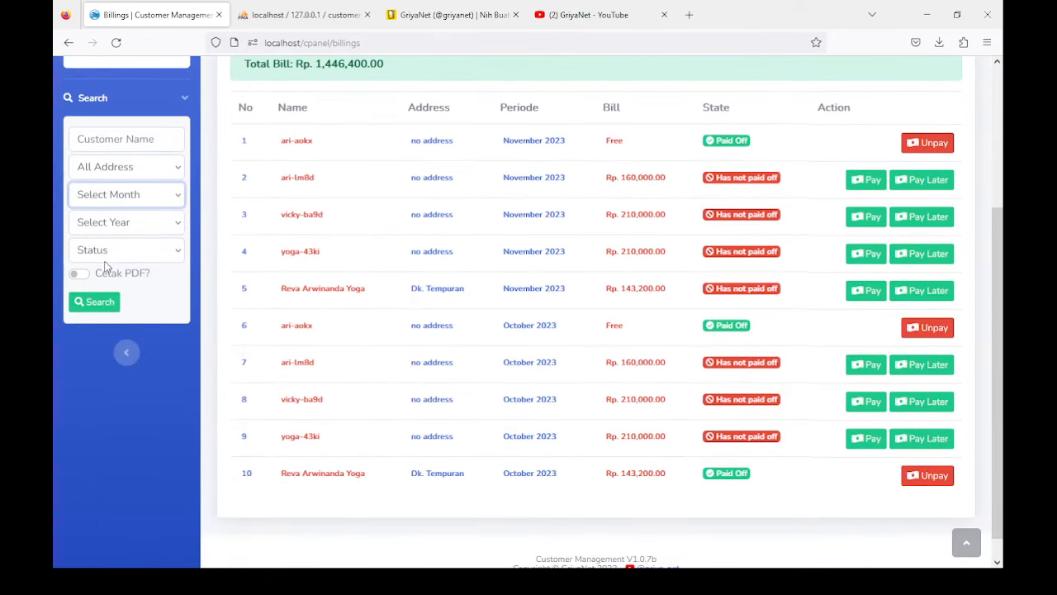
pyautogui.click(104, 250)
pyautogui.click(103, 224)
pyautogui.click(106, 268)
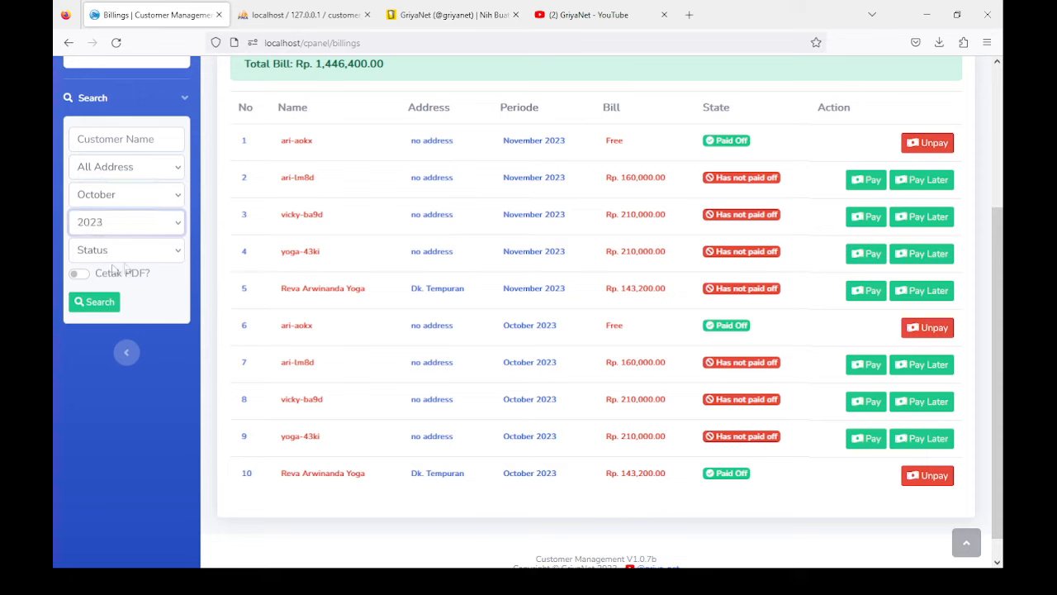
pyautogui.click(118, 250)
pyautogui.click(105, 304)
pyautogui.click(95, 302)
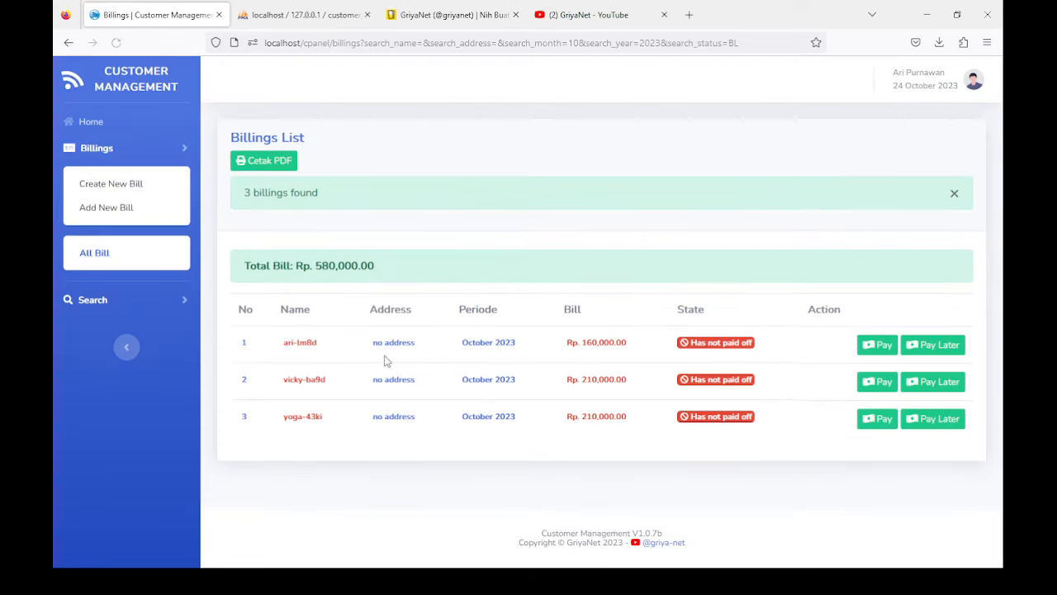
# Step: Search October Unpaid bills with Cetak PDF? enabled to produce the PDF report
pyautogui.click(95, 303)
pyautogui.scroll(-1, 95, 302)
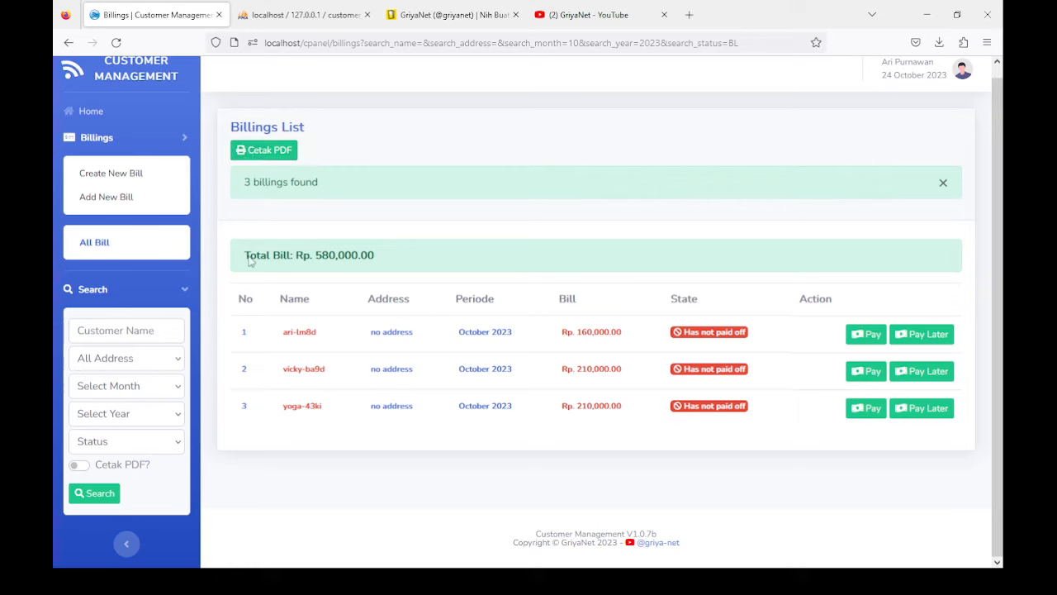
pyautogui.click(117, 391)
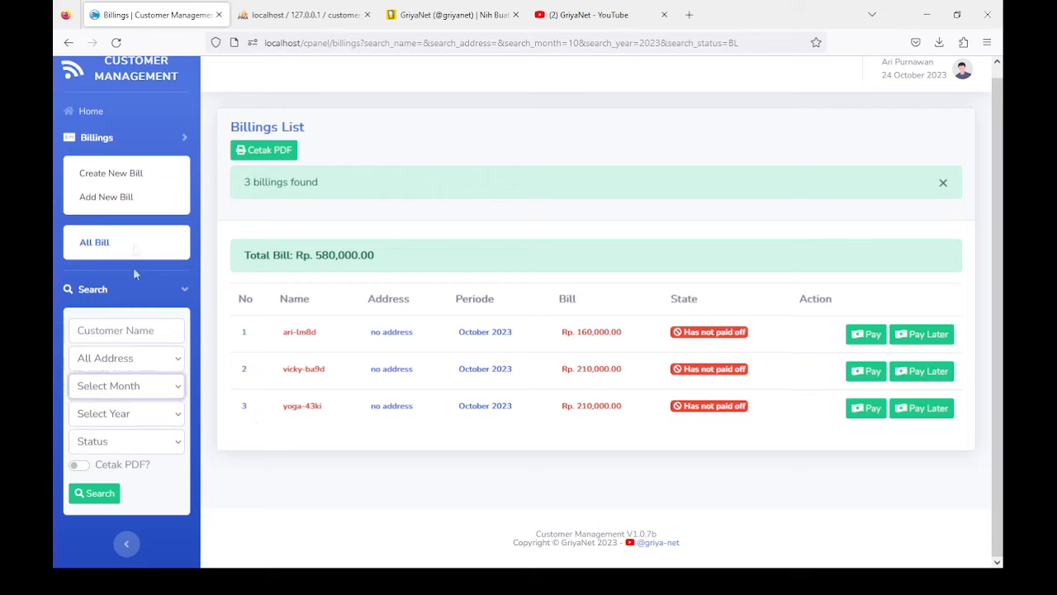
pyautogui.click(100, 138)
pyautogui.click(113, 441)
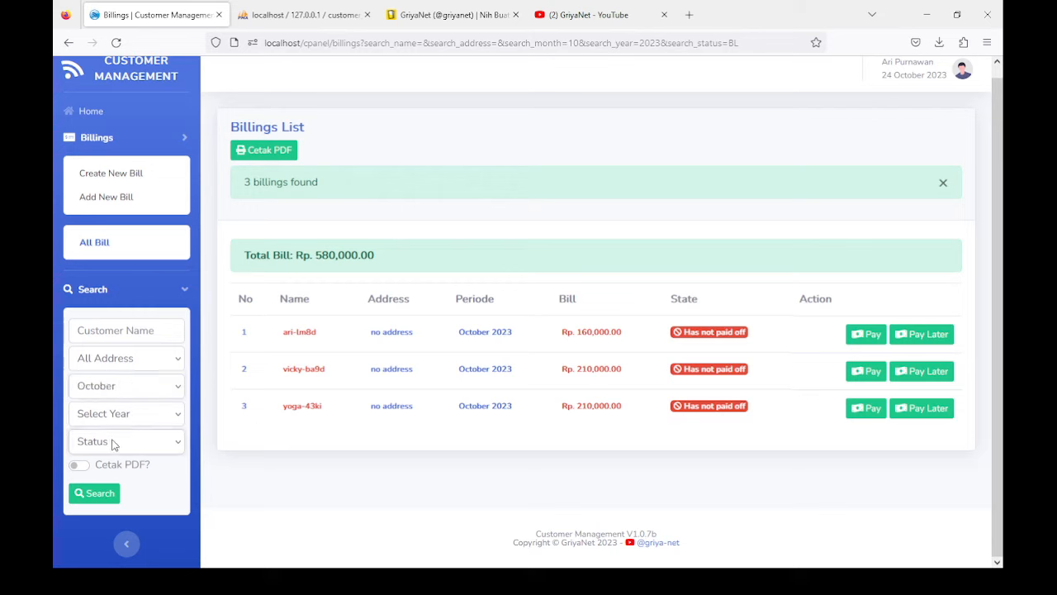
pyautogui.click(98, 494)
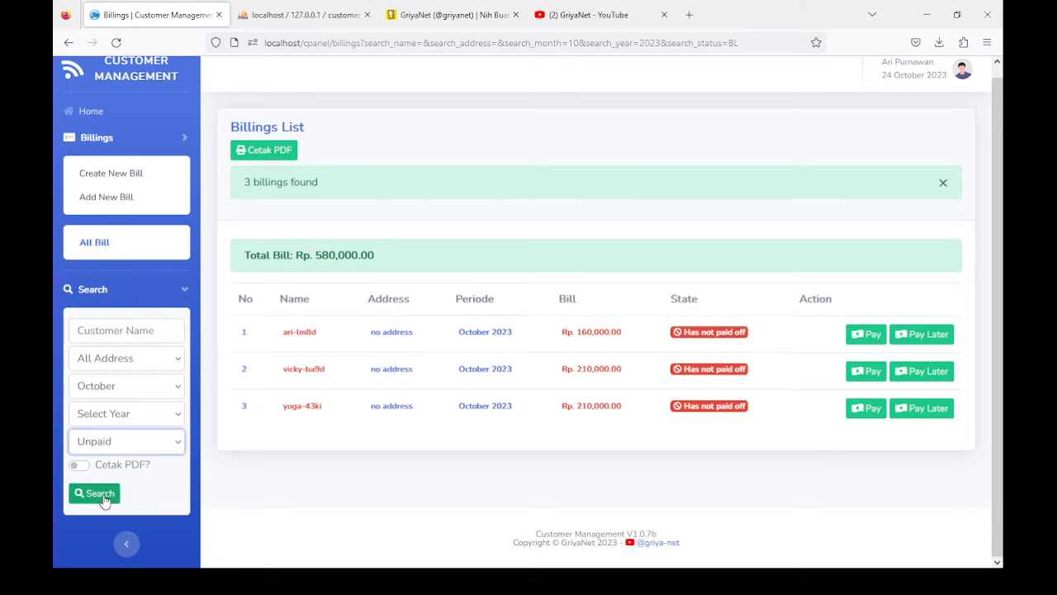
pyautogui.click(79, 465)
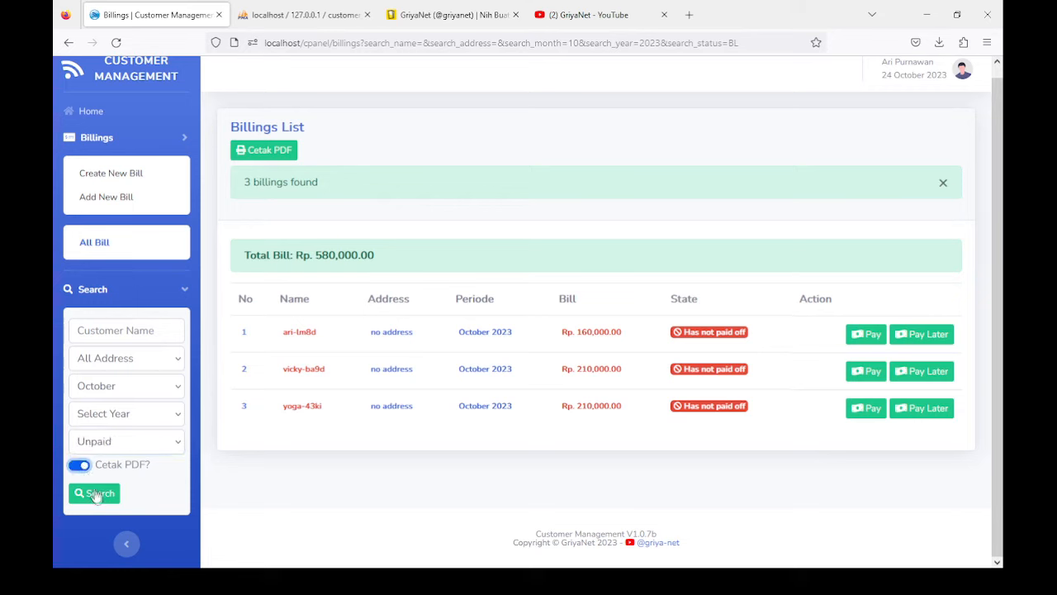
pyautogui.click(95, 493)
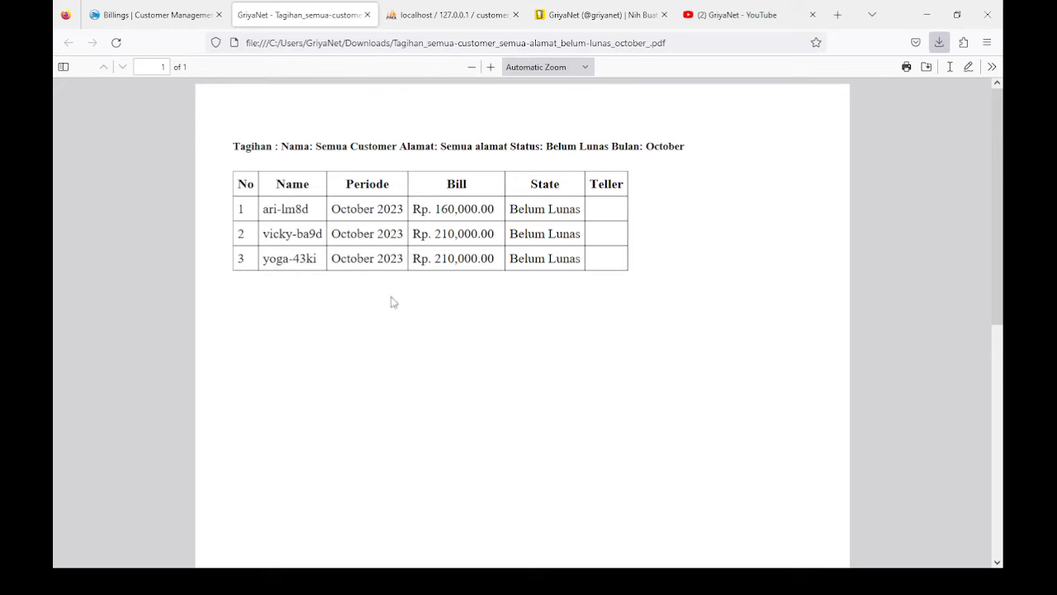
# Step: Return to the Billings tab and switch Cetak PDF? off
pyautogui.click(151, 15)
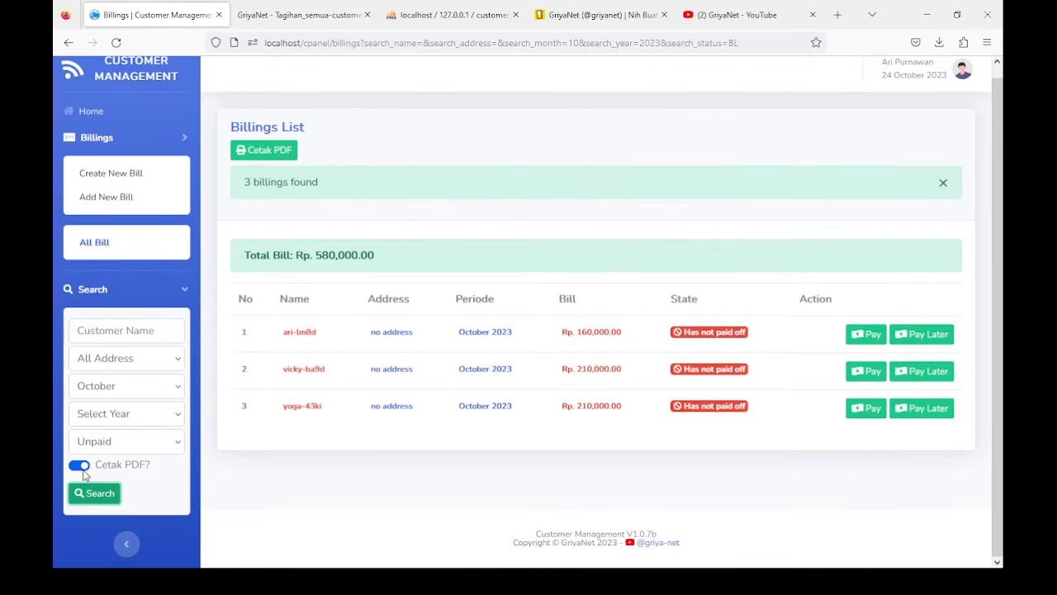
pyautogui.click(110, 471)
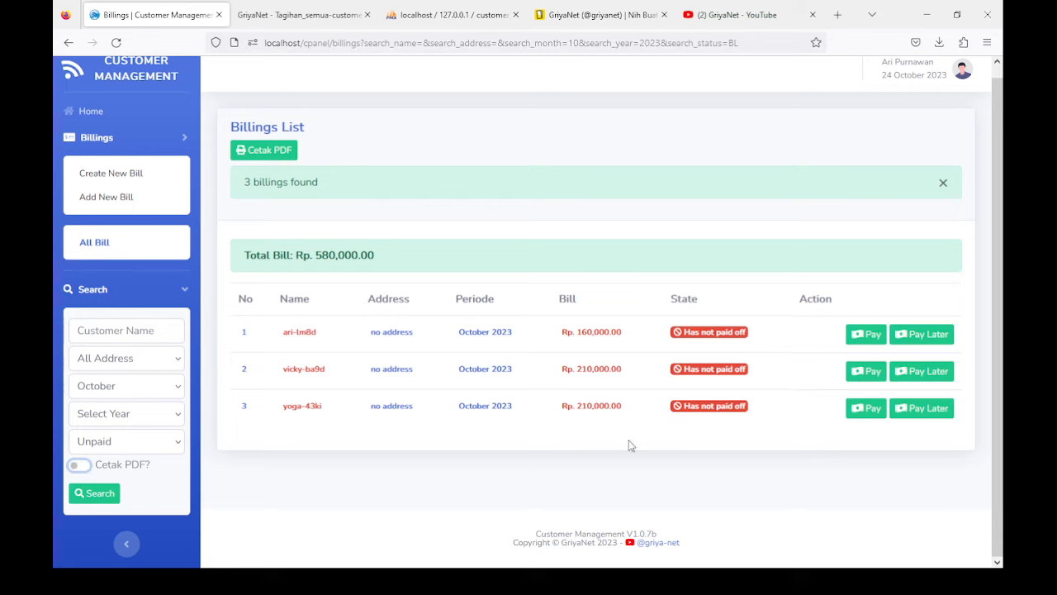
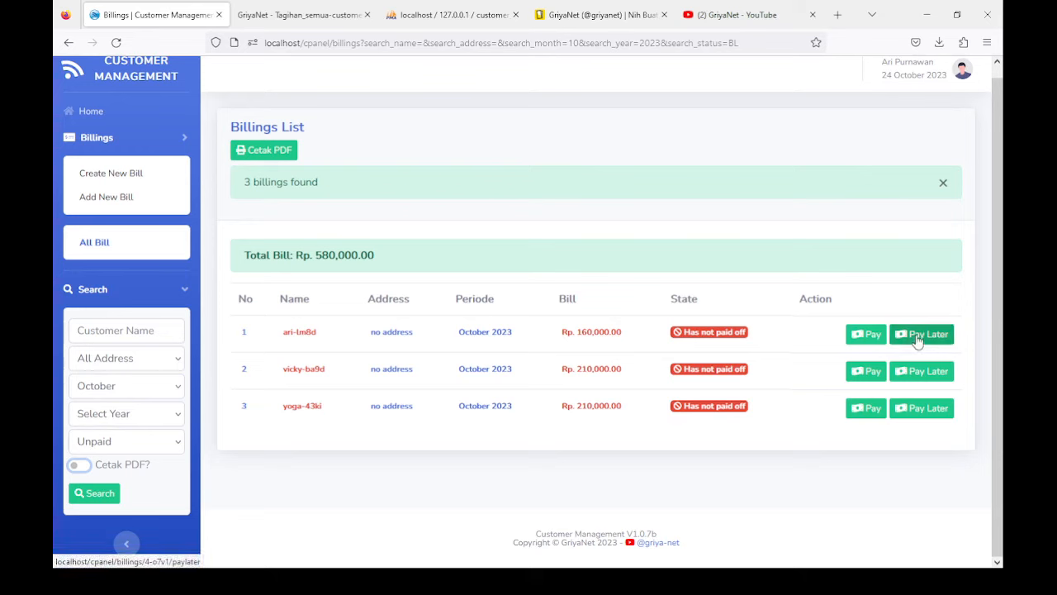
# Step: Defer the Rp. 160,000.00 October 2023 bill to 30 October 2023 as Pay Later
pyautogui.click(917, 341)
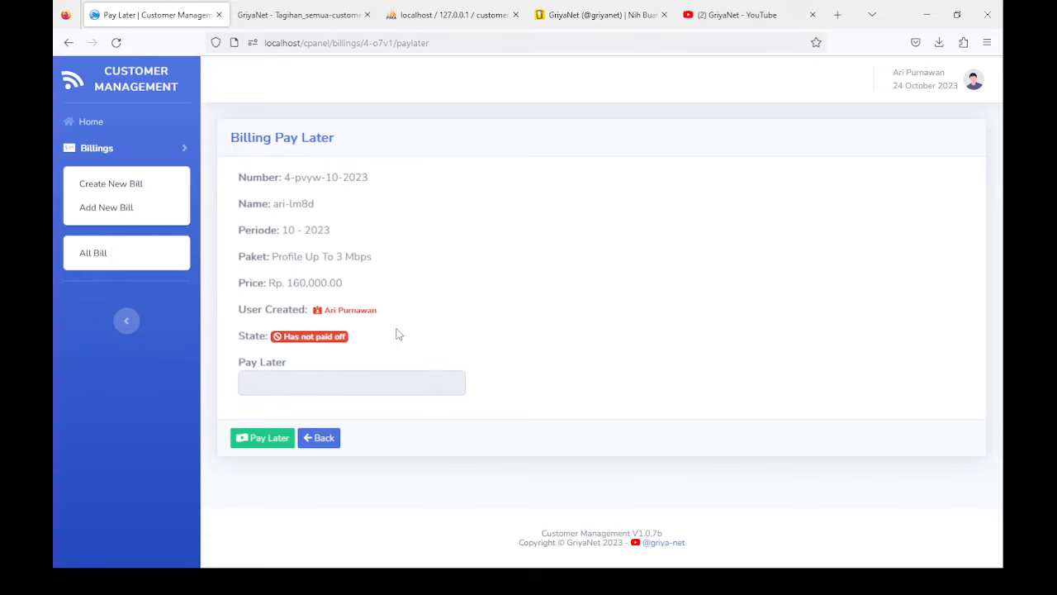
pyautogui.click(291, 389)
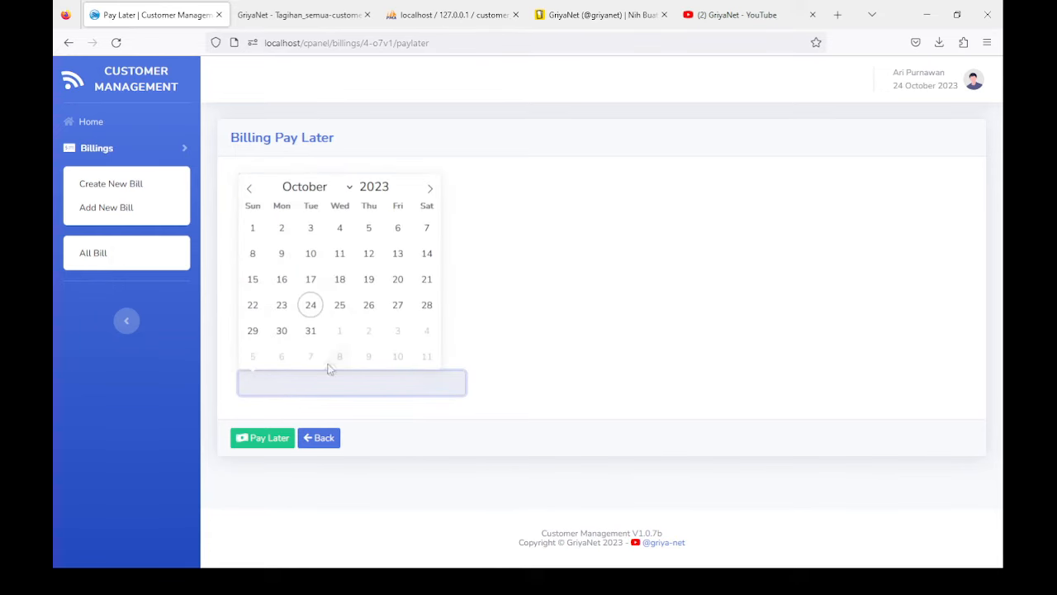
pyautogui.click(281, 330)
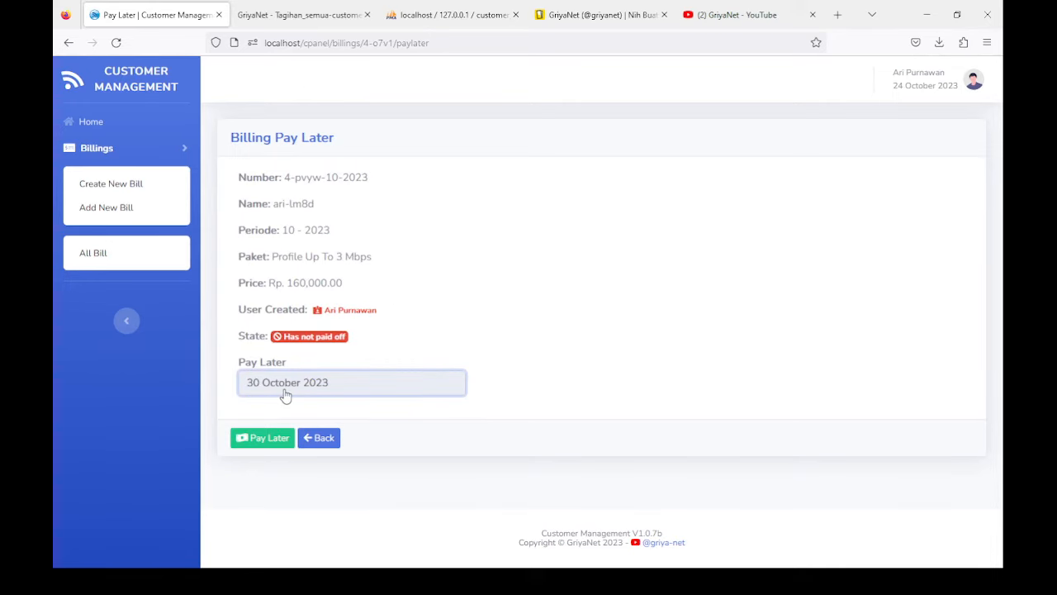
pyautogui.click(265, 441)
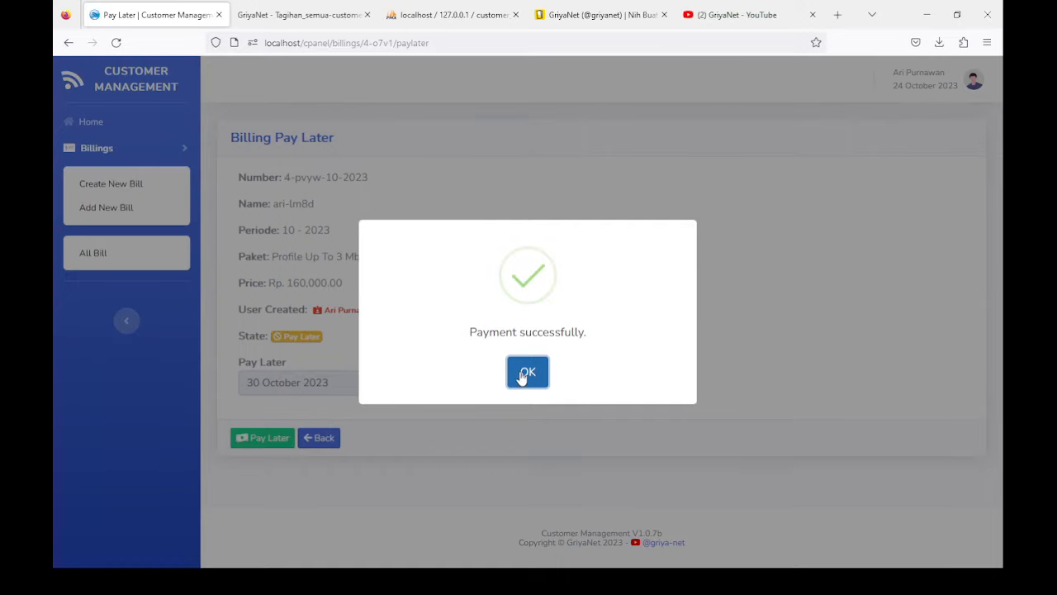
pyautogui.click(525, 372)
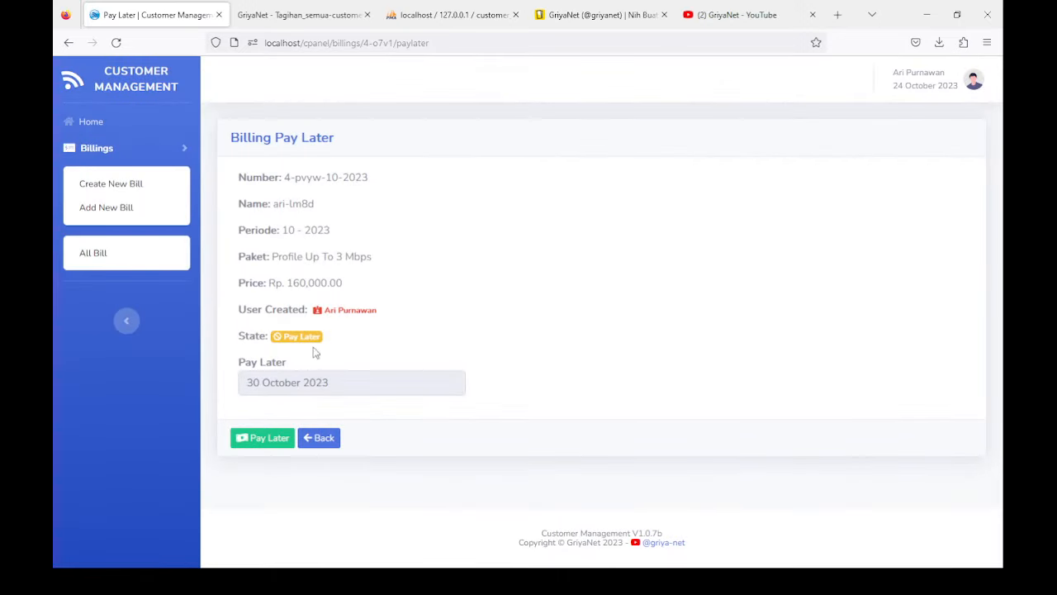
pyautogui.click(320, 438)
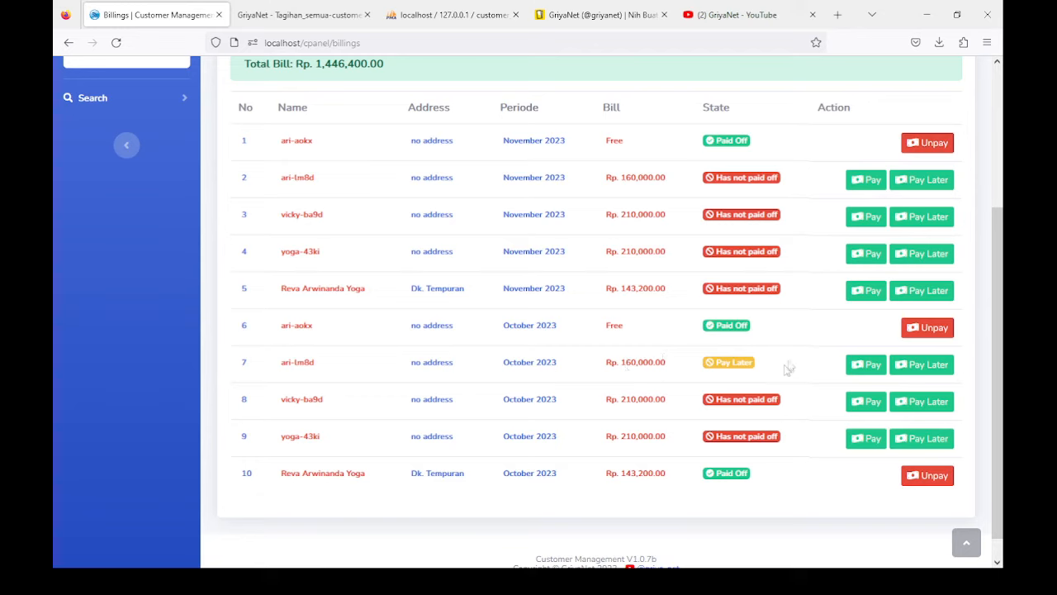
# Step: Pay the postponed 10 - 2023 bill so it reads Paid Off on 24 October 2023
pyautogui.click(307, 364)
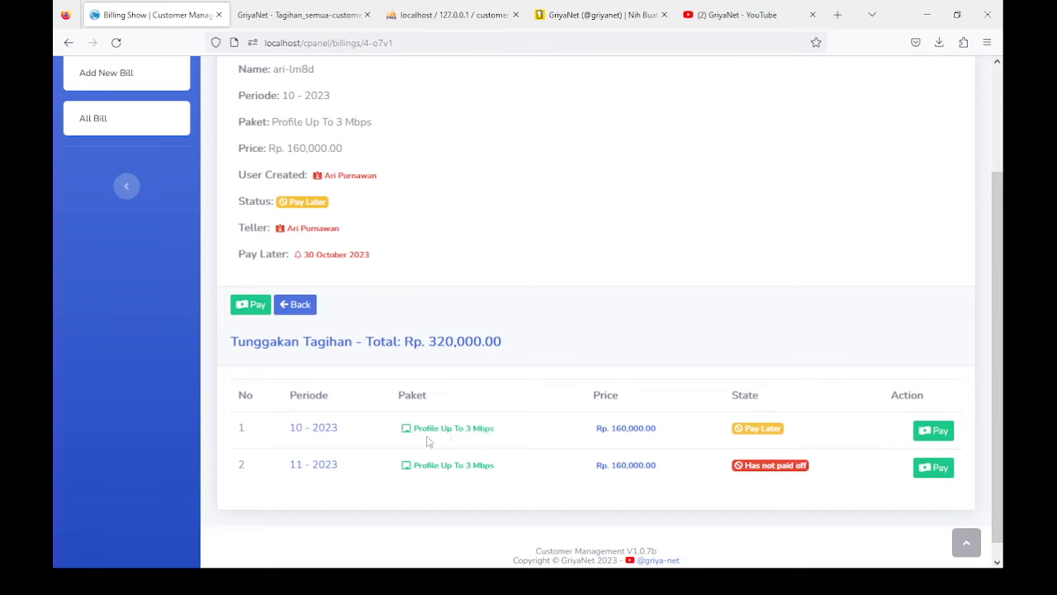
pyautogui.scroll(-1, 314, 432)
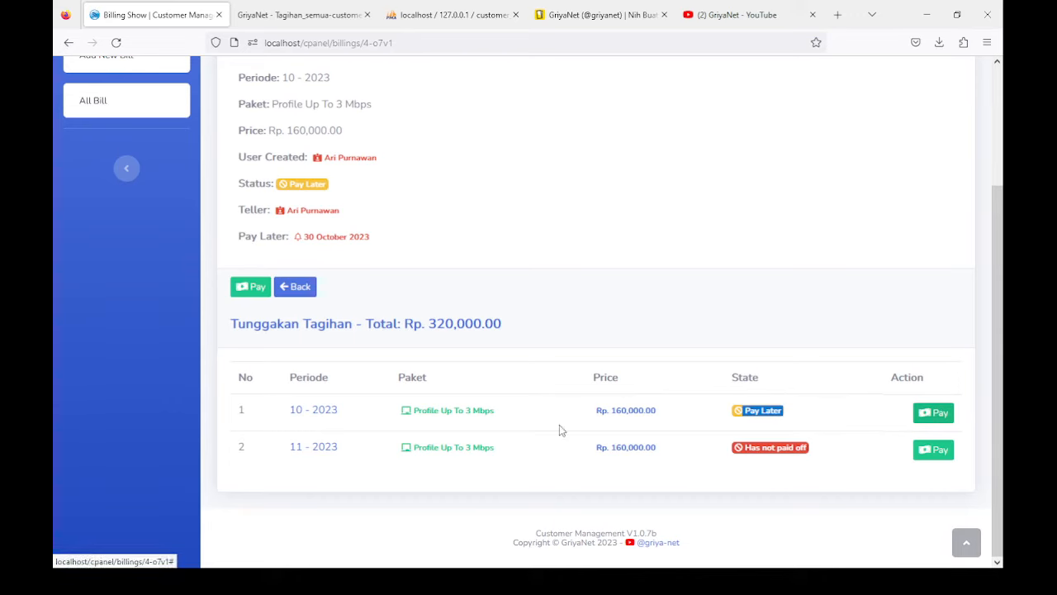
pyautogui.scroll(3, 319, 419)
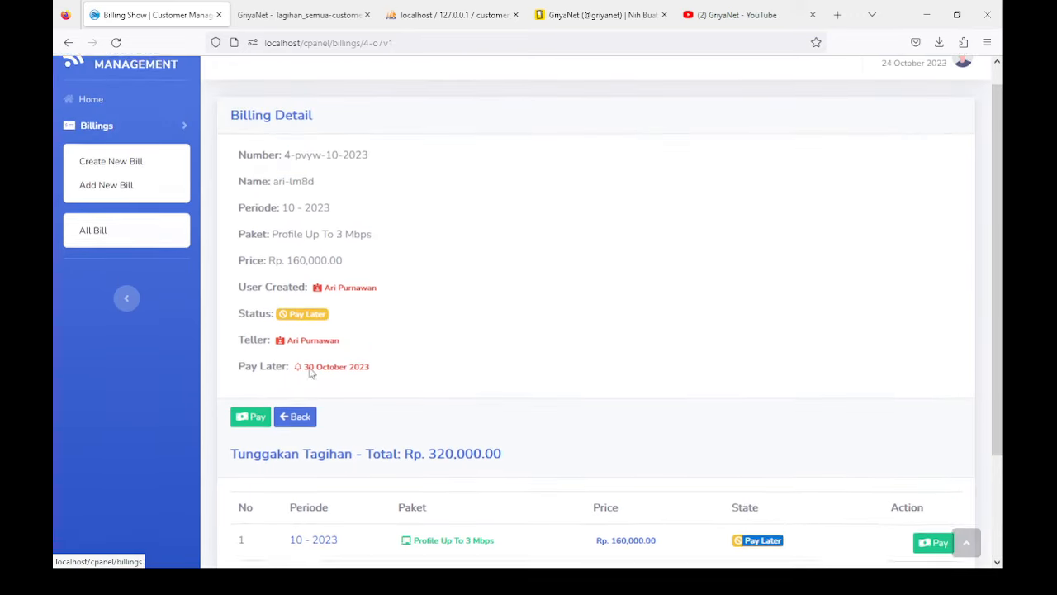
pyautogui.moveTo(278, 323); pyautogui.dragTo(391, 327)
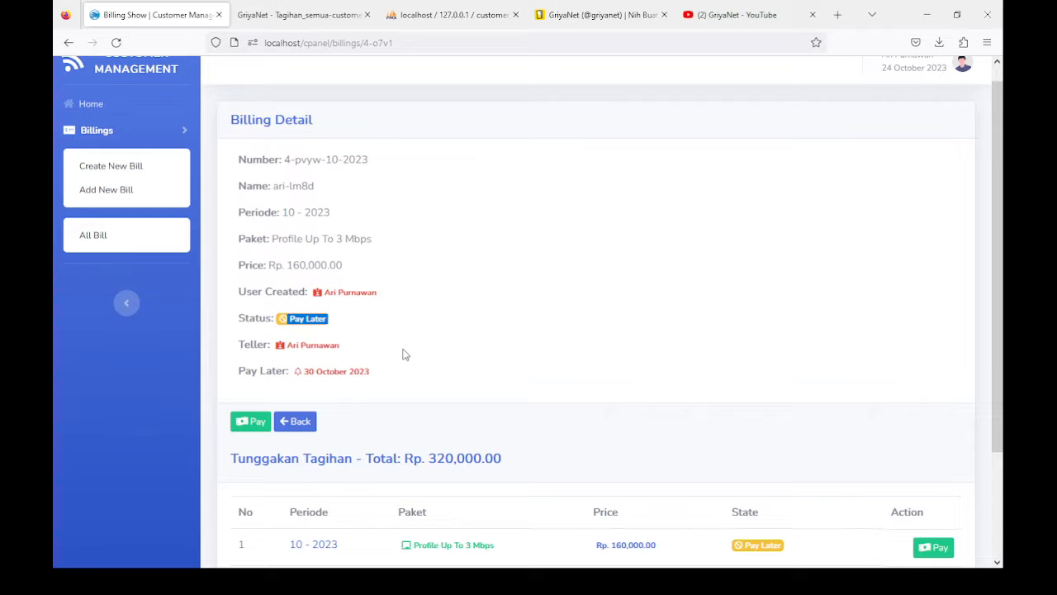
pyautogui.scroll(-3, 405, 354)
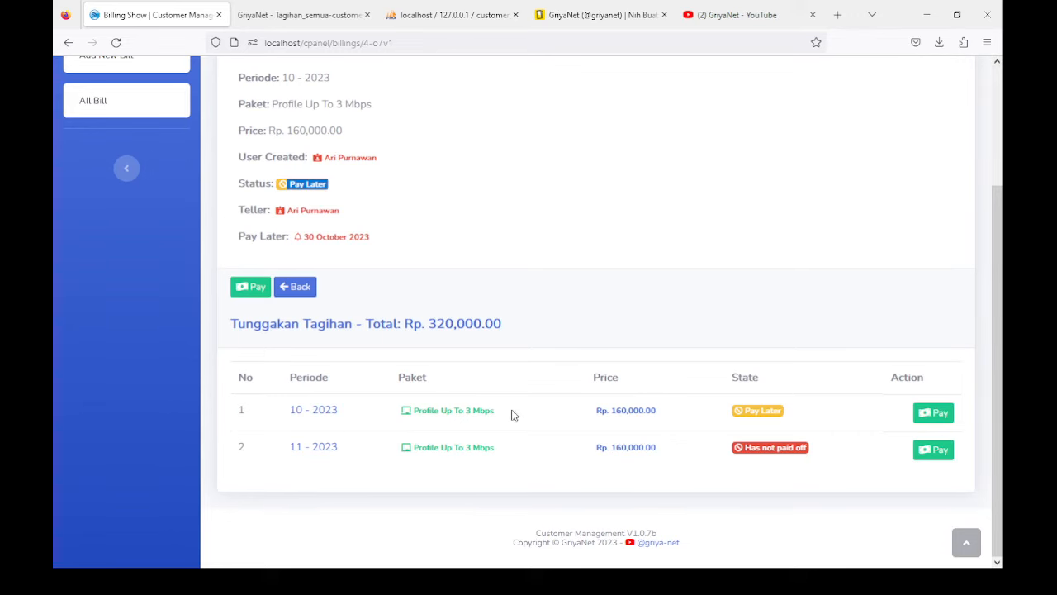
pyautogui.click(932, 413)
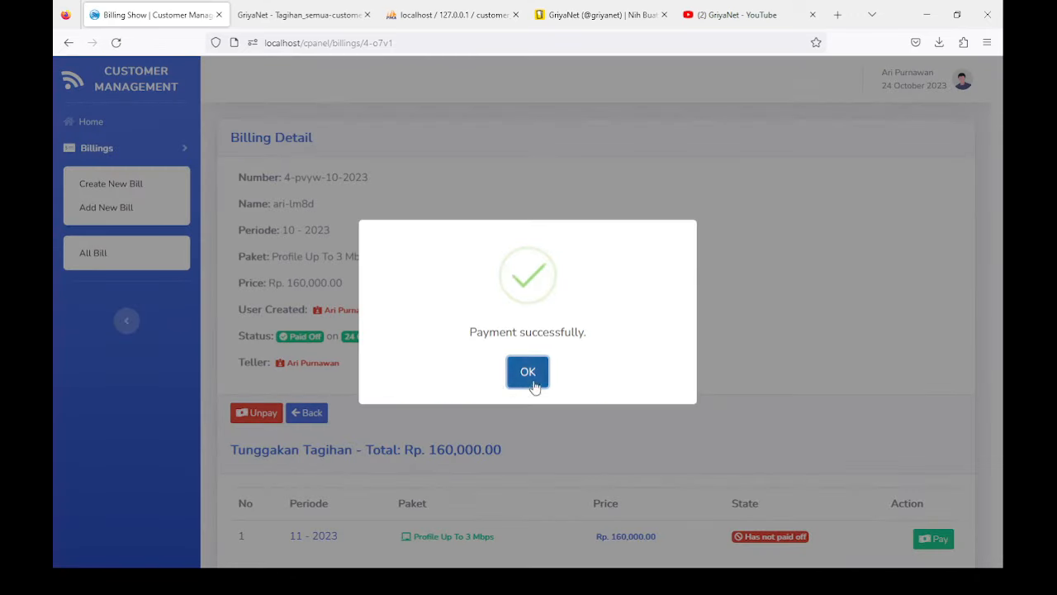
pyautogui.click(530, 378)
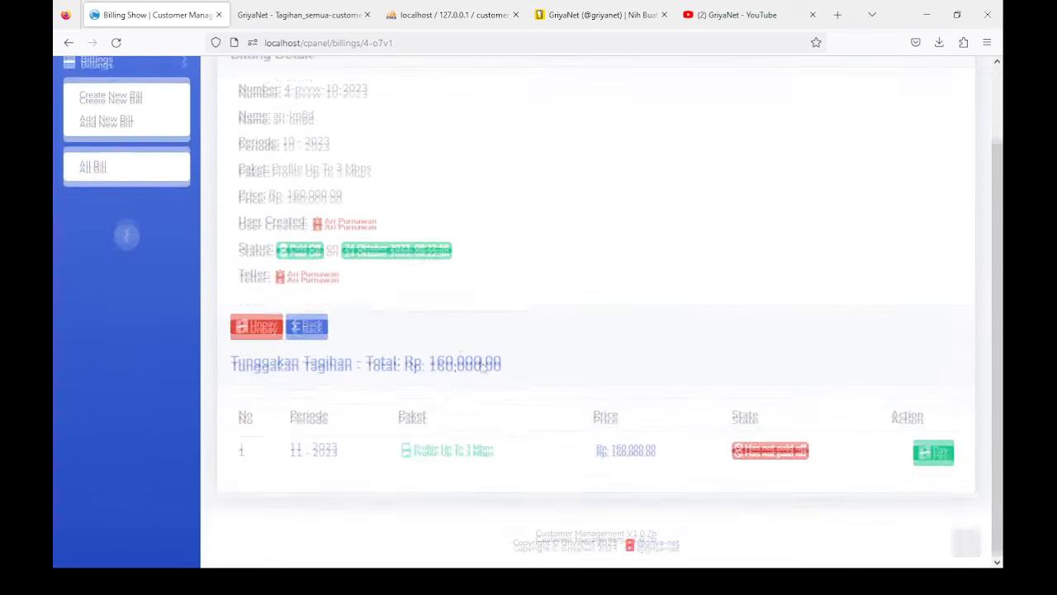
# Step: Search all bills filtered to Without Address, finding no results
pyautogui.click(113, 212)
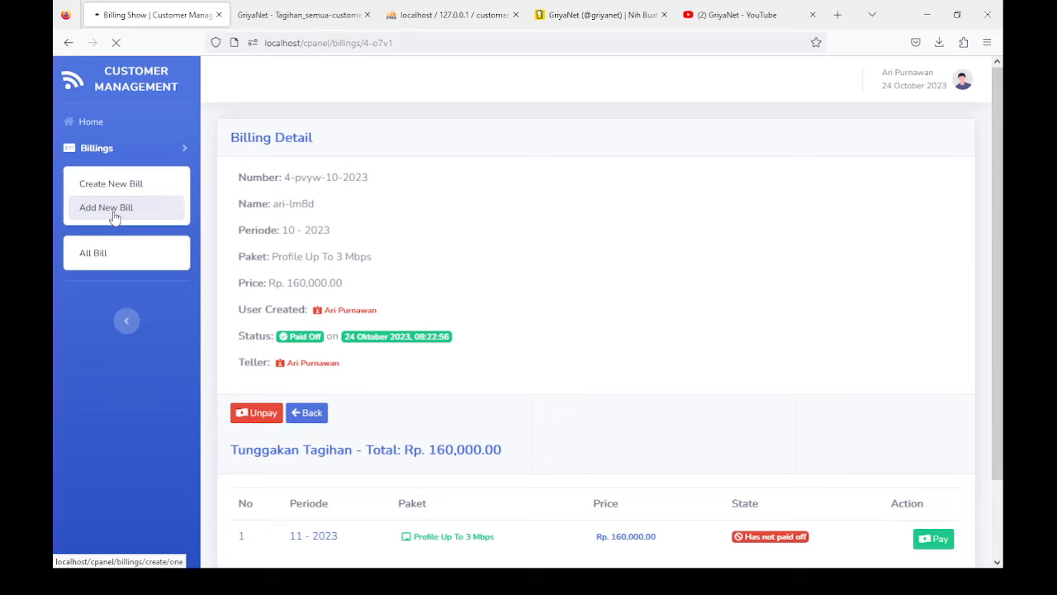
pyautogui.click(89, 252)
pyautogui.click(95, 303)
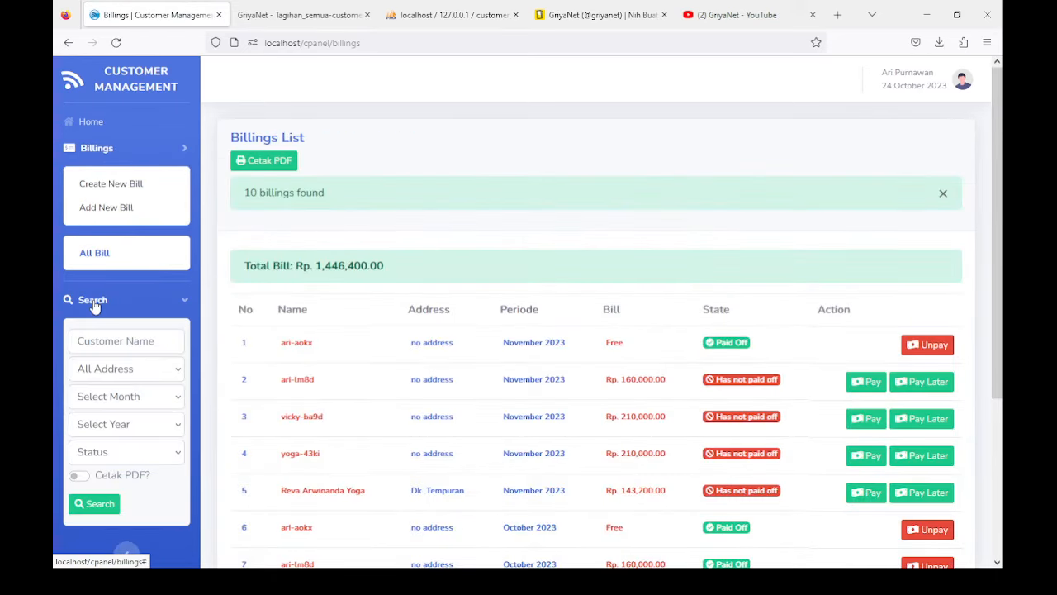
pyautogui.scroll(-1, 103, 320)
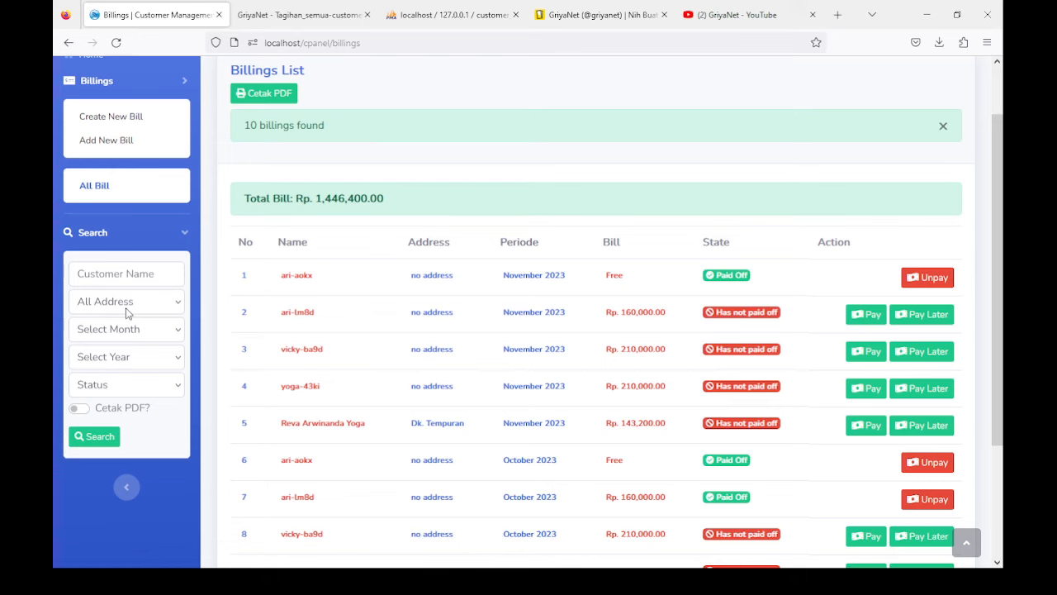
pyautogui.click(132, 305)
pyautogui.click(117, 345)
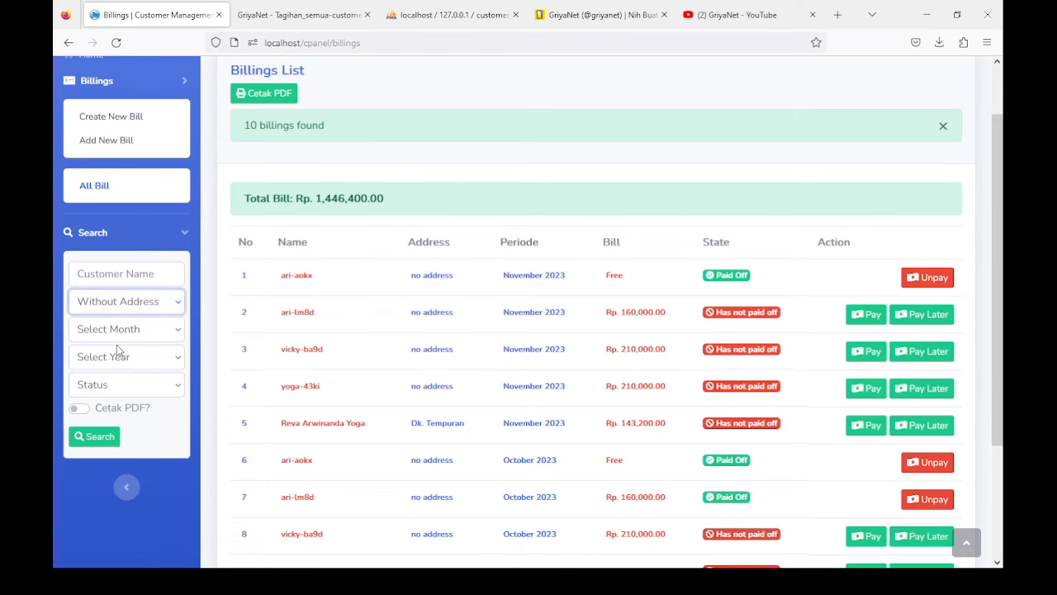
pyautogui.click(95, 438)
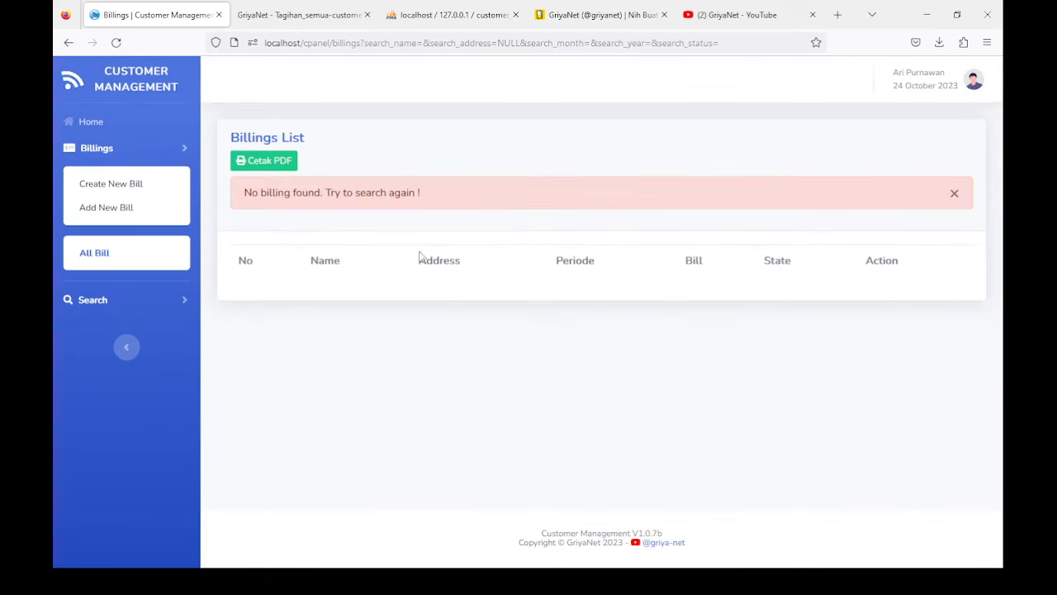
pyautogui.click(102, 299)
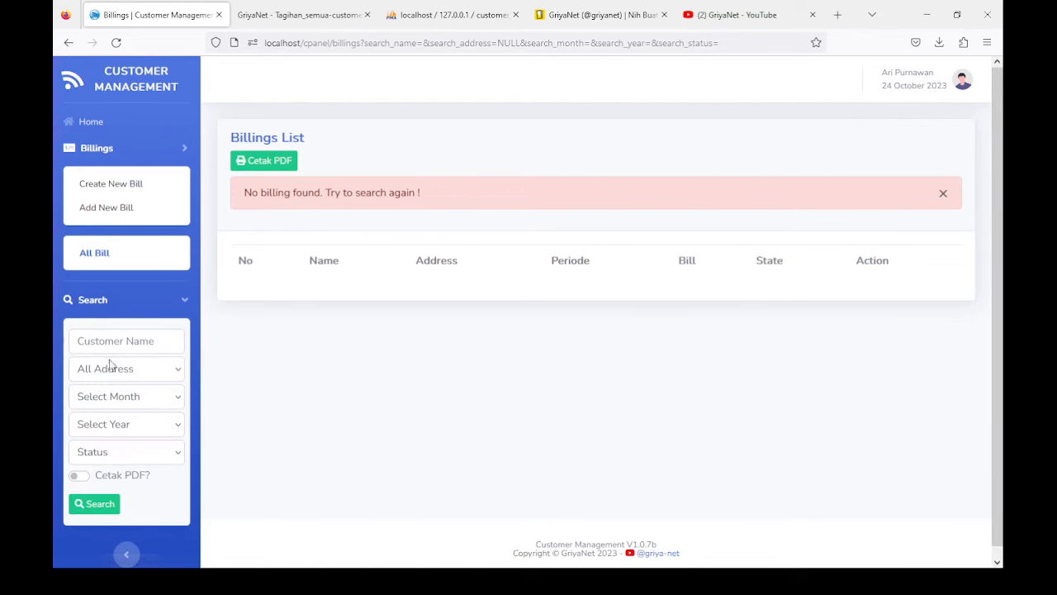
pyautogui.click(115, 416)
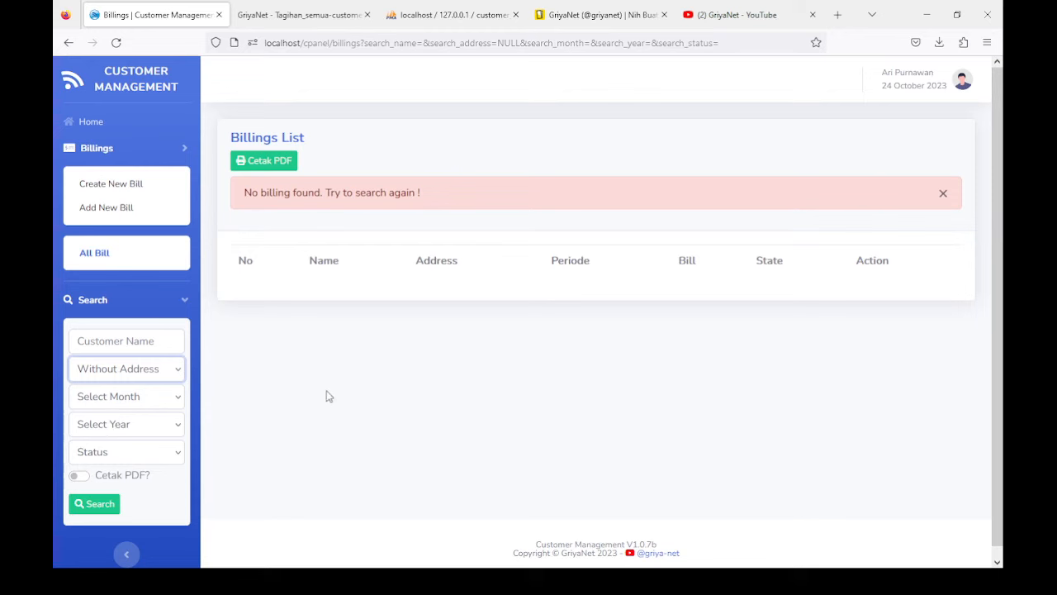
pyautogui.click(97, 505)
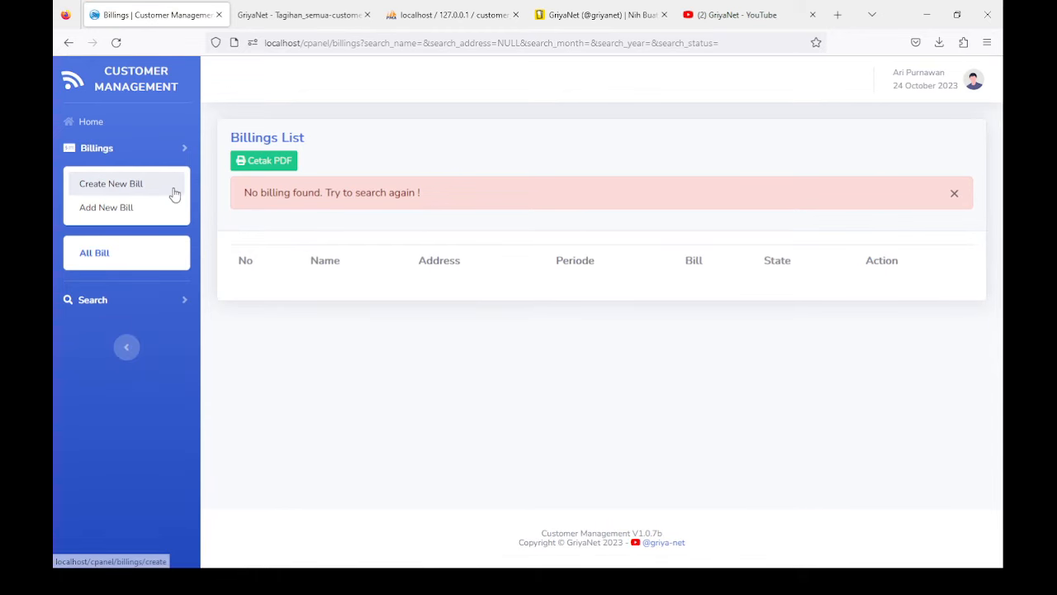
# Step: Reset the address filter to All Address and search, listing 10 billings totalling Rp. 1,446,400.00
pyautogui.click(96, 301)
pyautogui.click(118, 377)
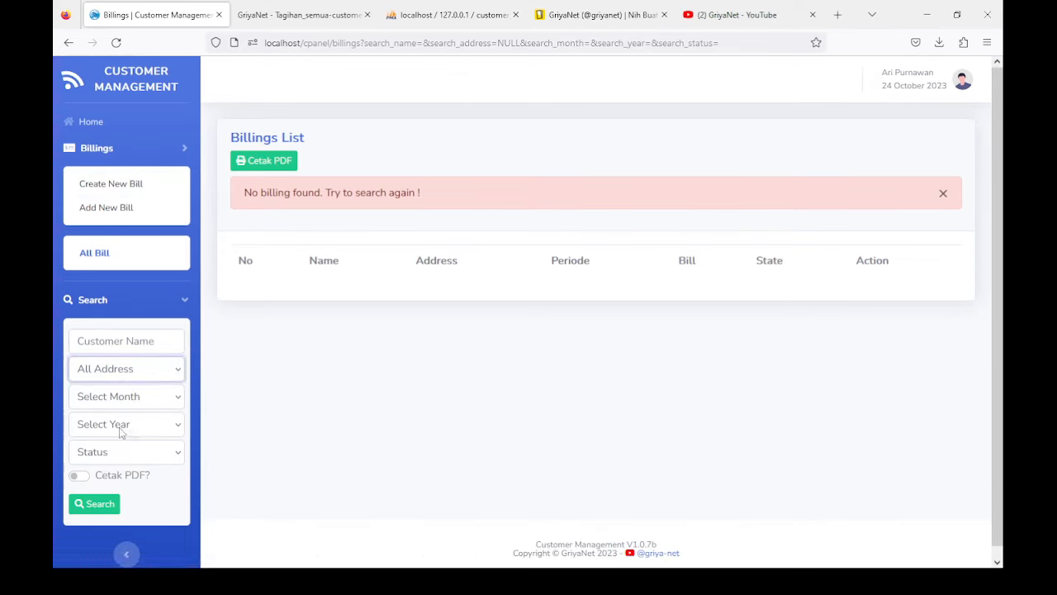
pyautogui.click(310, 396)
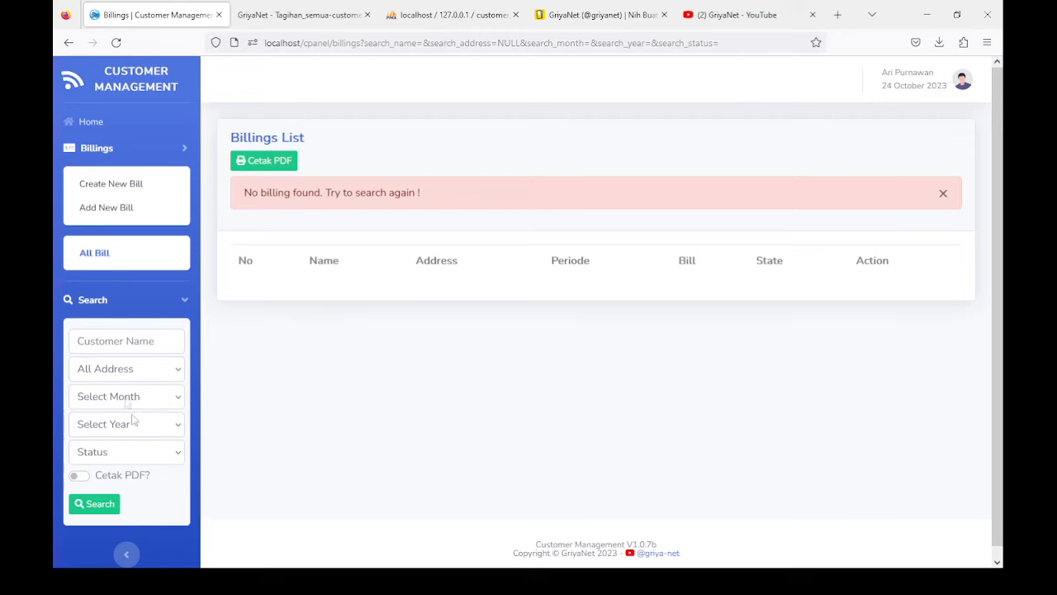
pyautogui.scroll(-1, 112, 393)
pyautogui.click(94, 493)
pyautogui.scroll(-4, 438, 388)
pyautogui.scroll(4, 445, 412)
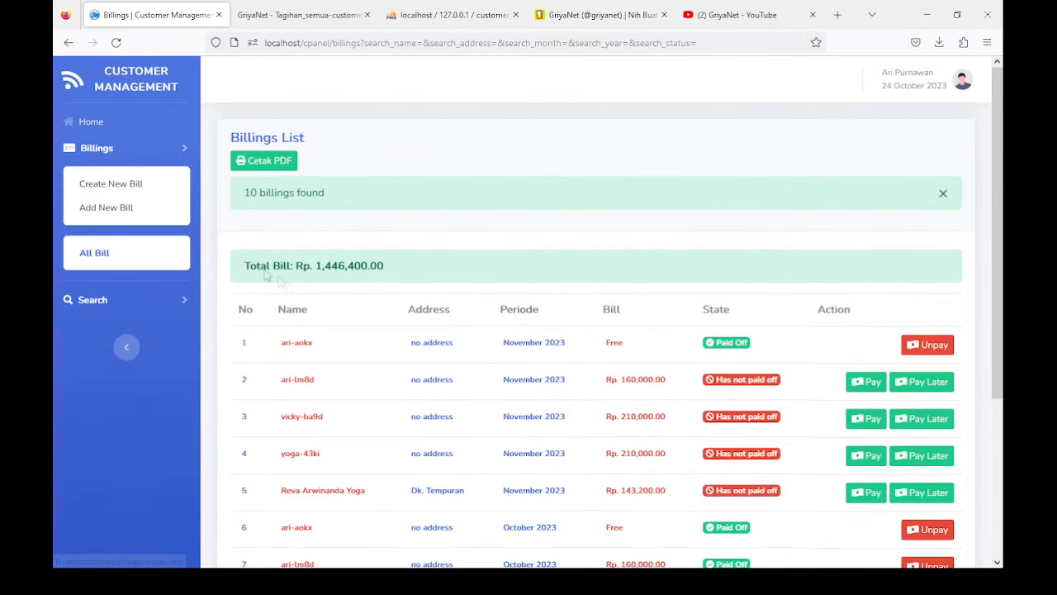
# Step: Search billings for October, finding 5 billings totalling Rp. 723,200.00
pyautogui.moveTo(248, 266); pyautogui.dragTo(446, 281)
pyautogui.click(122, 304)
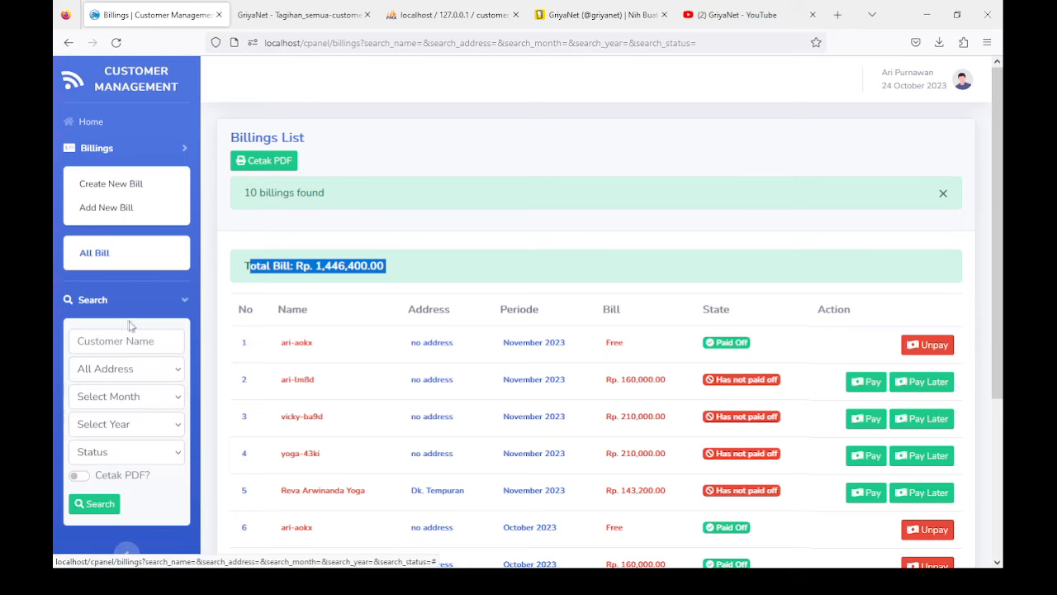
pyautogui.scroll(-3, 136, 330)
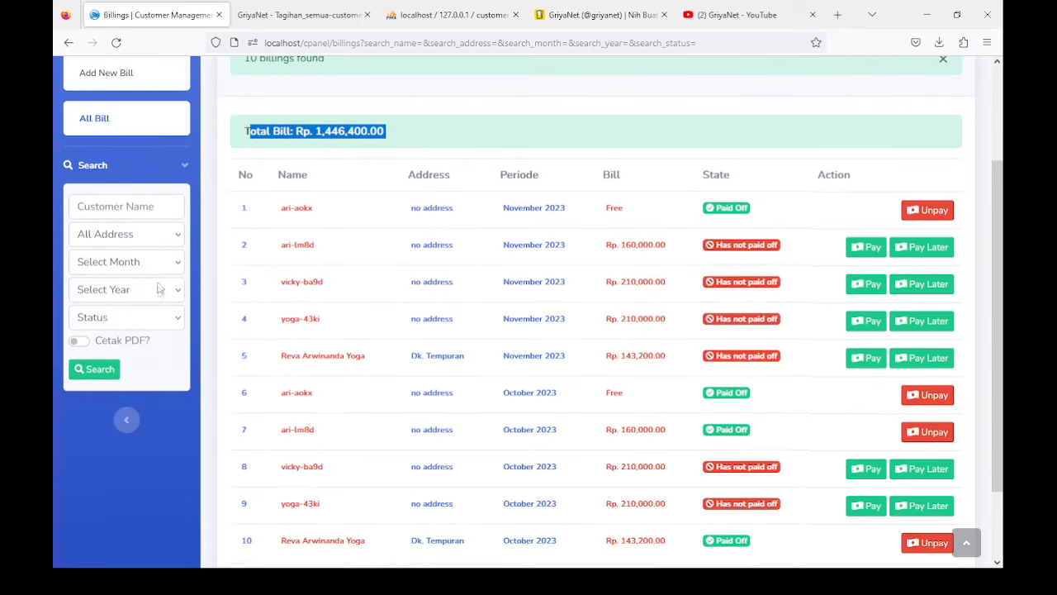
pyautogui.click(143, 262)
pyautogui.click(121, 310)
pyautogui.click(95, 368)
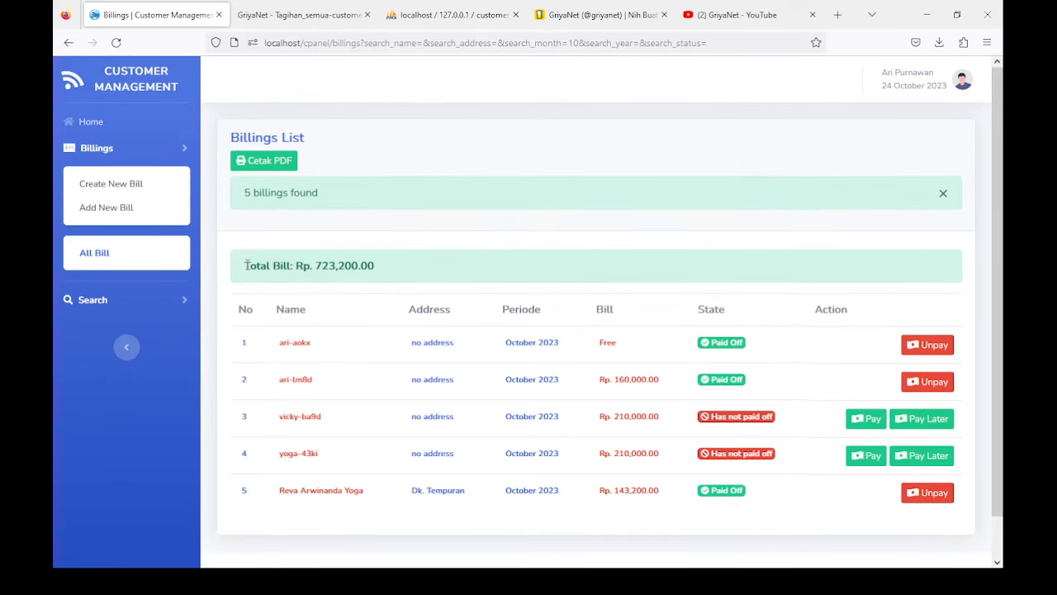
pyautogui.moveTo(246, 265); pyautogui.dragTo(430, 270)
pyautogui.moveTo(240, 193); pyautogui.dragTo(393, 198)
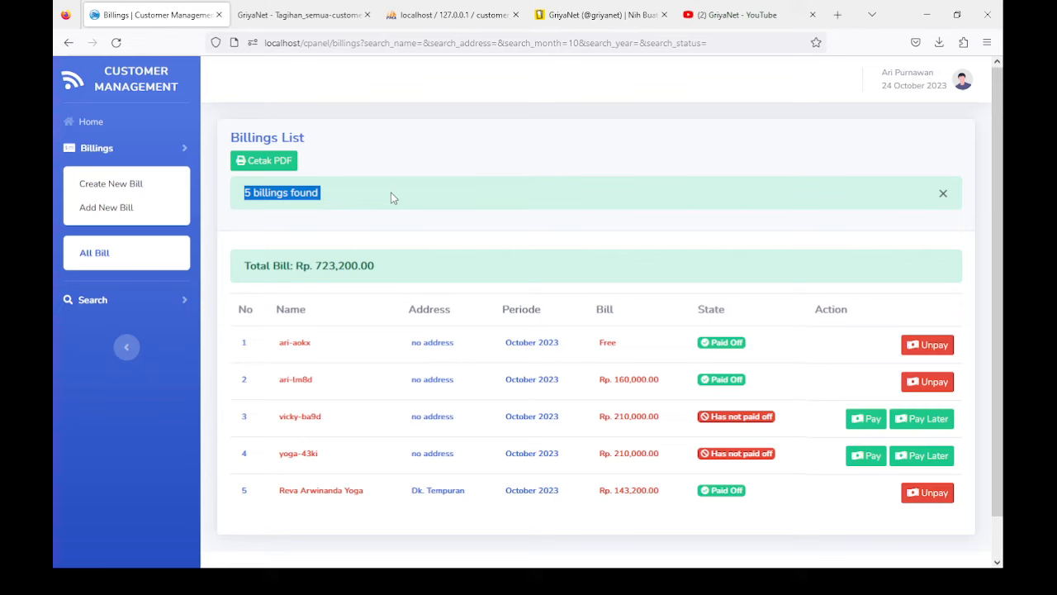
pyautogui.click(266, 263)
pyautogui.tripleClick(268, 265)
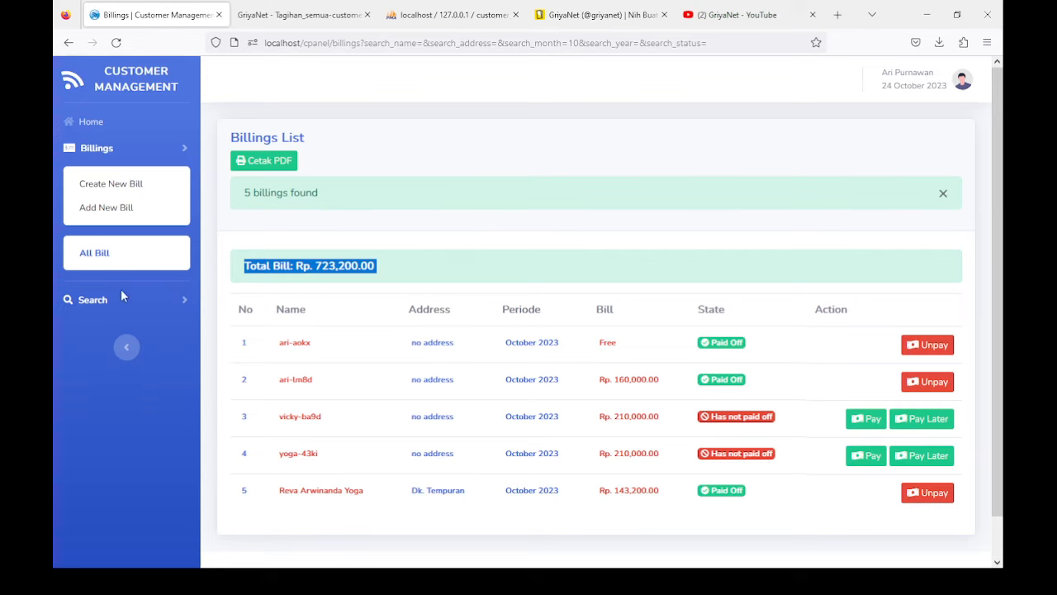
# Step: Search billings for November and check the total bill amount
pyautogui.click(93, 299)
pyautogui.scroll(-1, 130, 325)
pyautogui.click(121, 355)
pyautogui.click(124, 175)
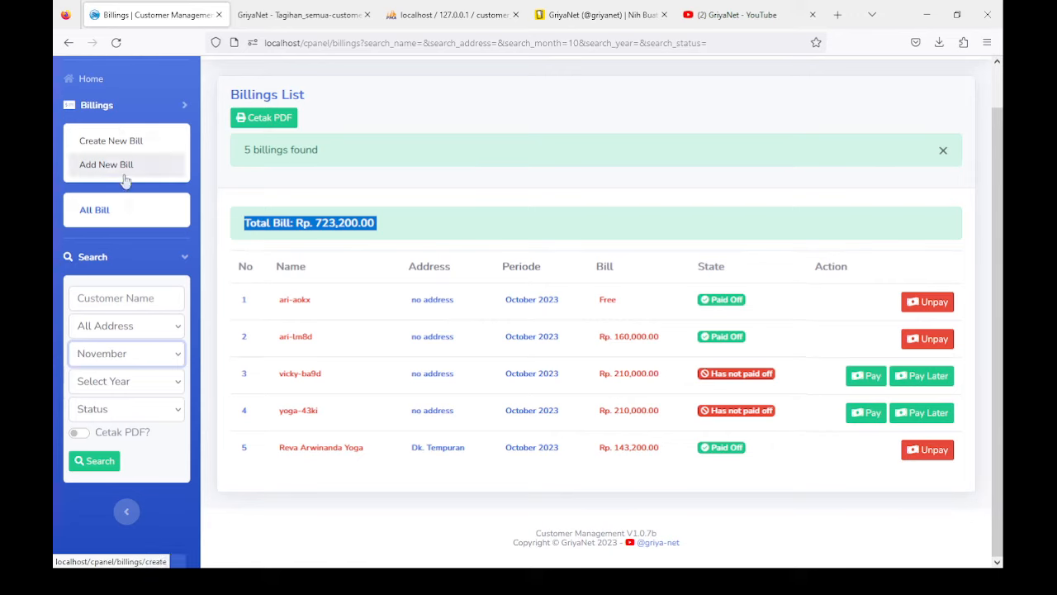
pyautogui.click(100, 465)
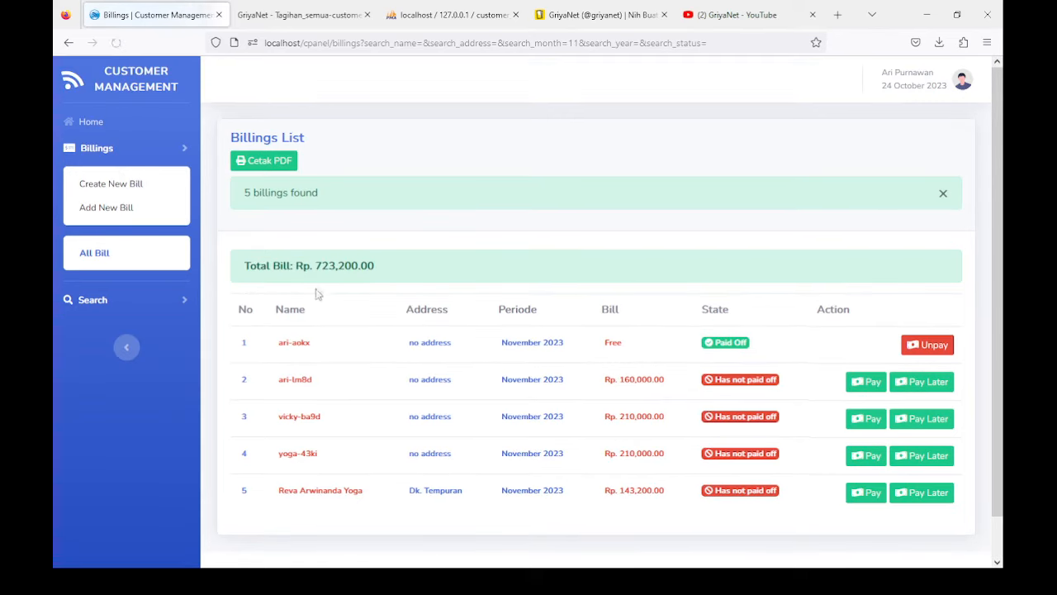
pyautogui.moveTo(244, 265); pyautogui.dragTo(389, 268)
pyautogui.scroll(-1, 338, 339)
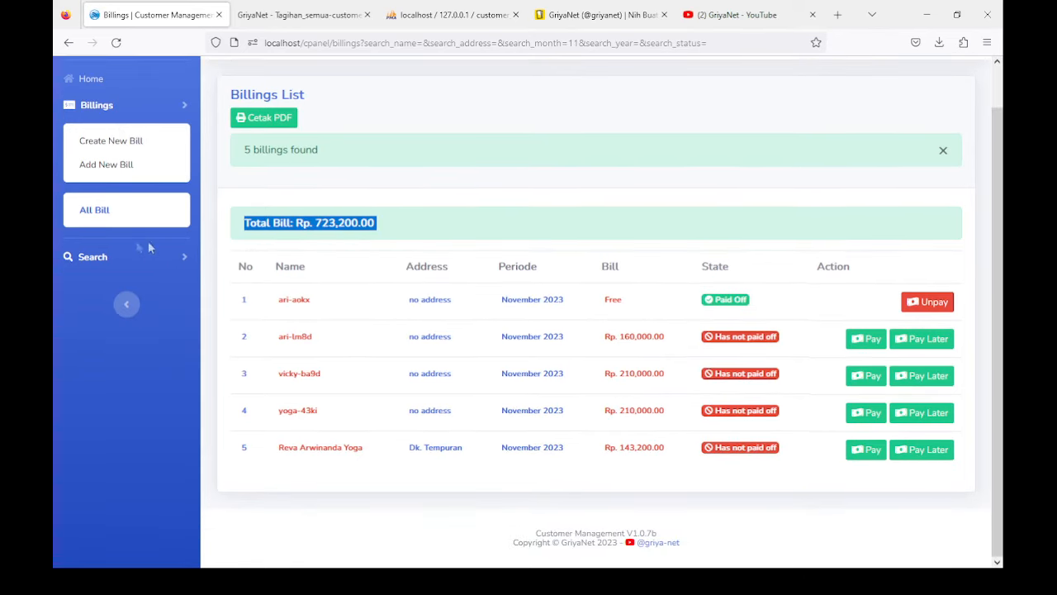
# Step: Search November billings with status Unpaid
pyautogui.click(94, 258)
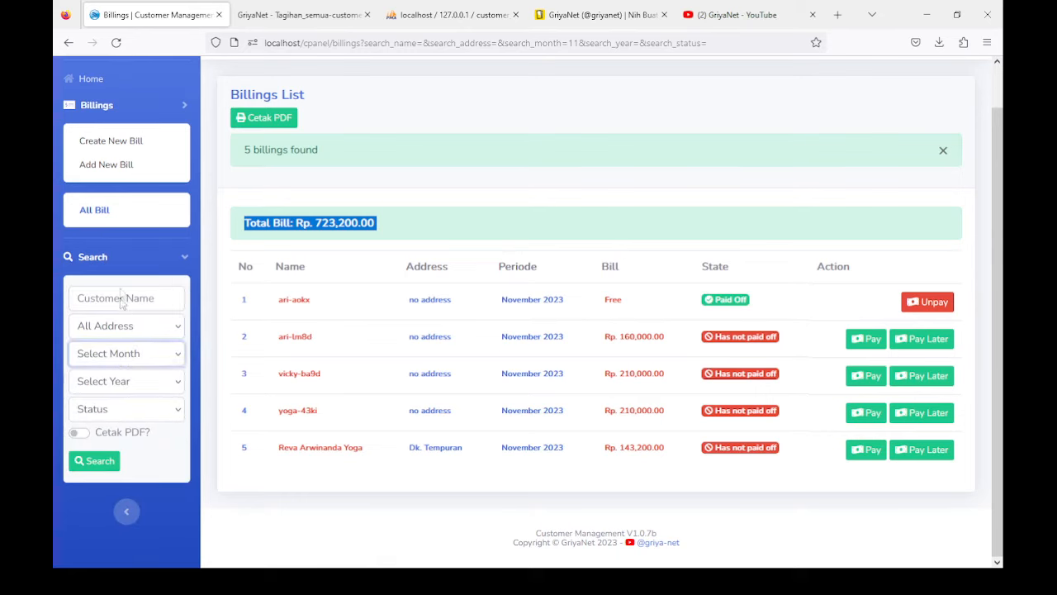
pyautogui.click(111, 144)
pyautogui.click(110, 410)
pyautogui.click(107, 459)
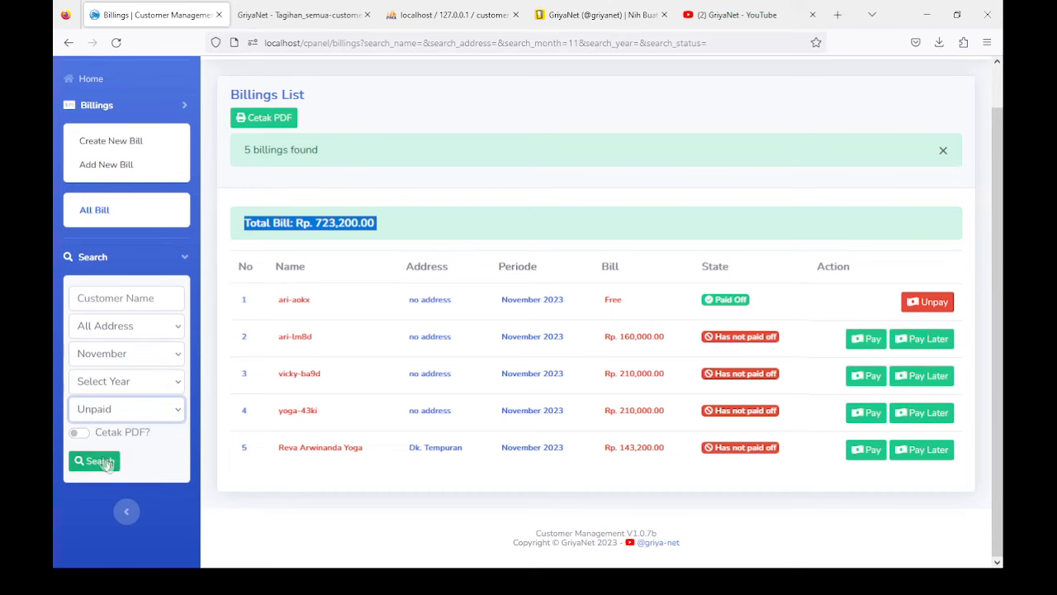
pyautogui.click(99, 461)
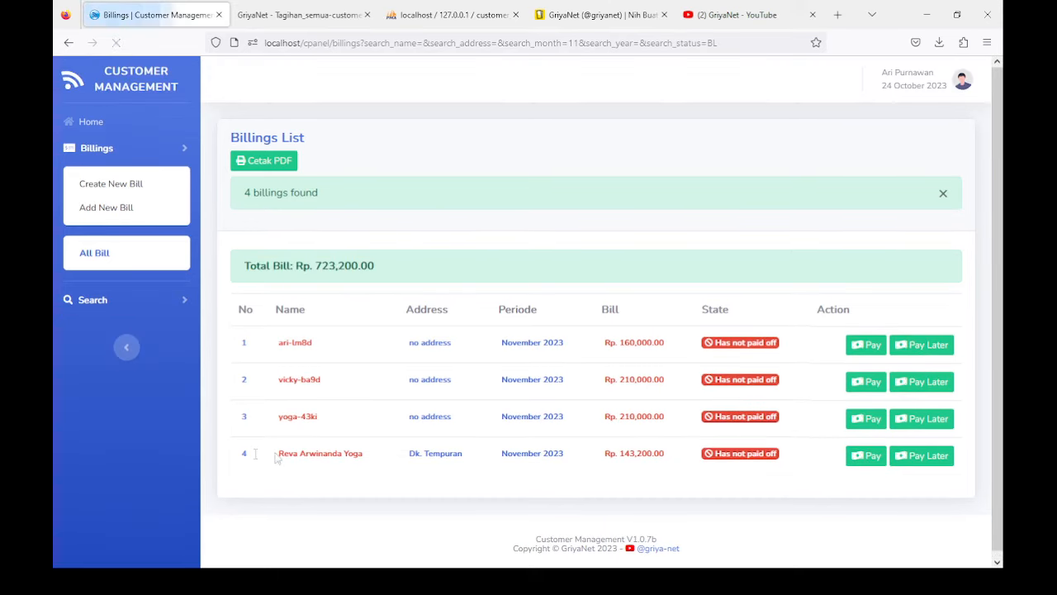
# Step: Mark the first unpaid November bill as paid
pyautogui.moveTo(286, 268); pyautogui.dragTo(400, 272)
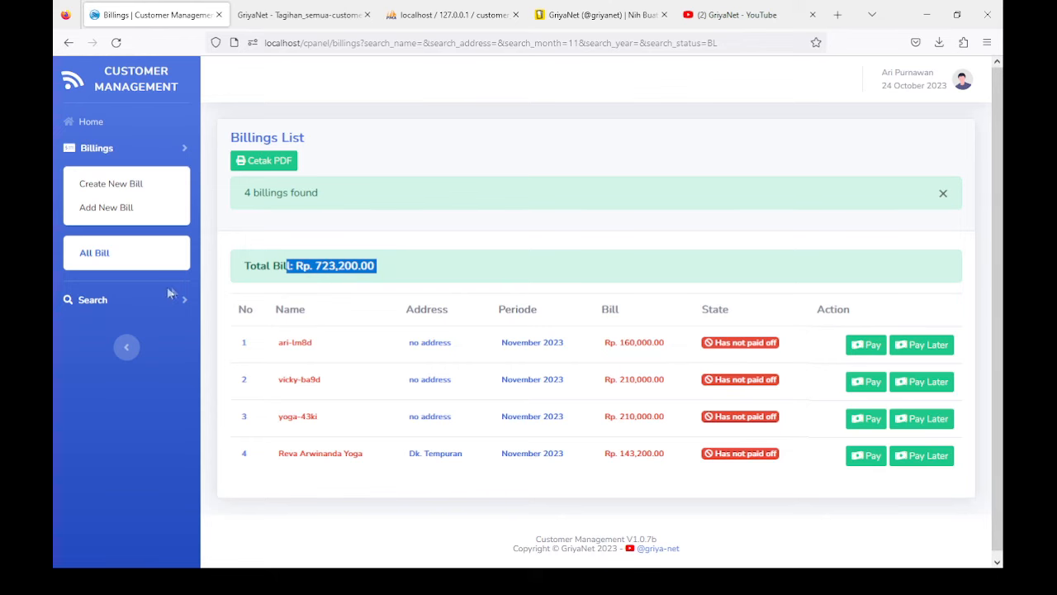
pyautogui.click(136, 301)
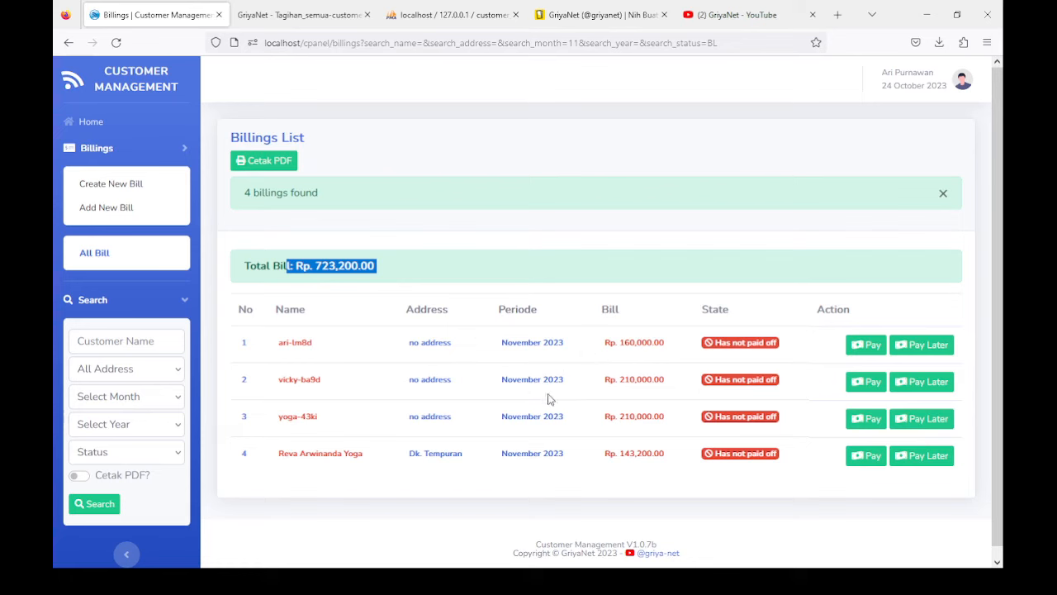
pyautogui.click(862, 347)
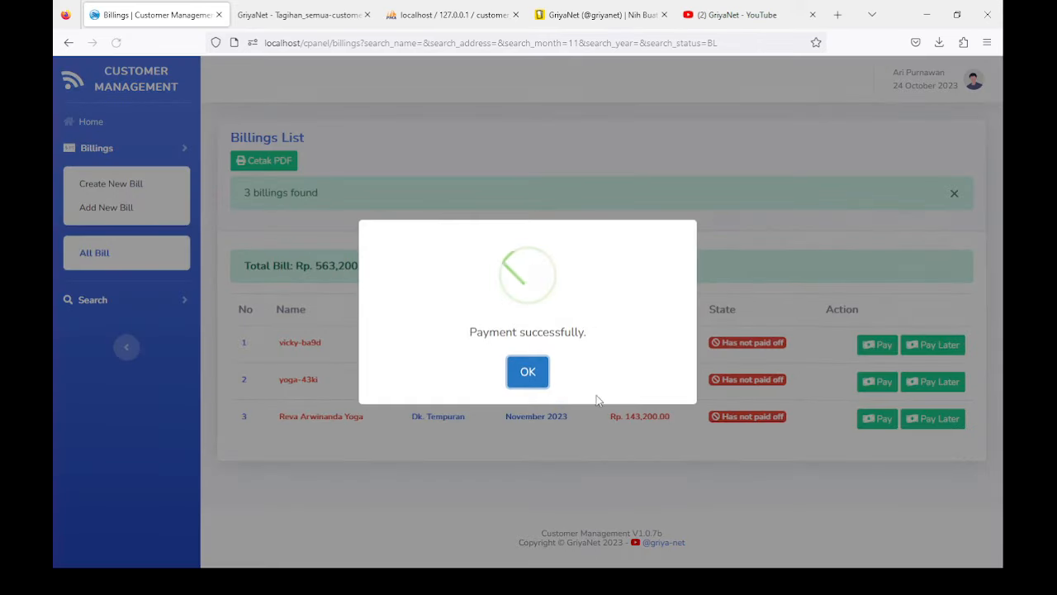
pyautogui.click(527, 376)
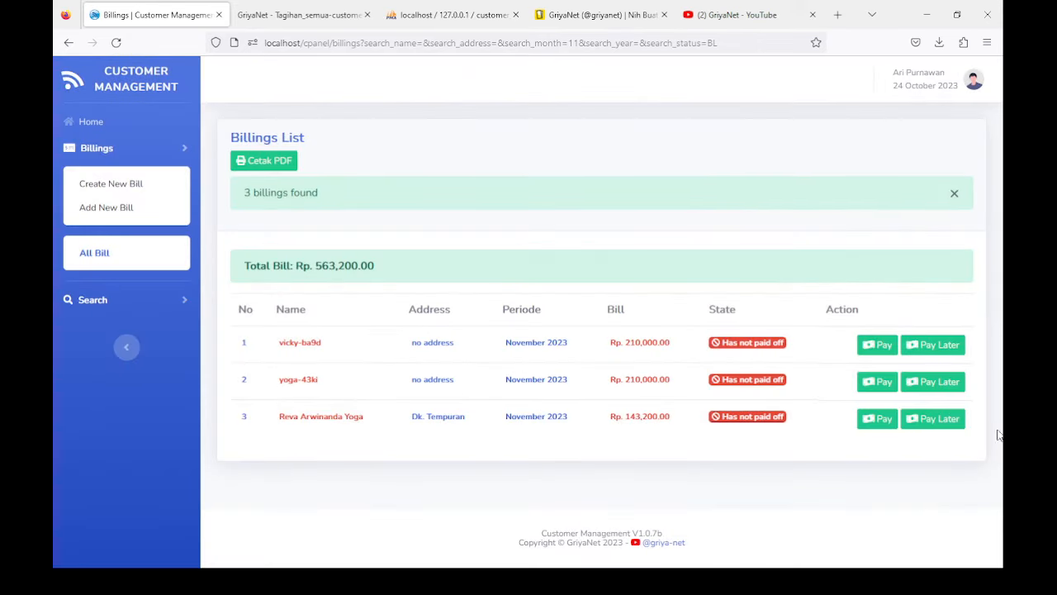
# Step: Defer the next Rp. 210,000.00 bill to Pay Later on 31 October 2023
pyautogui.click(932, 384)
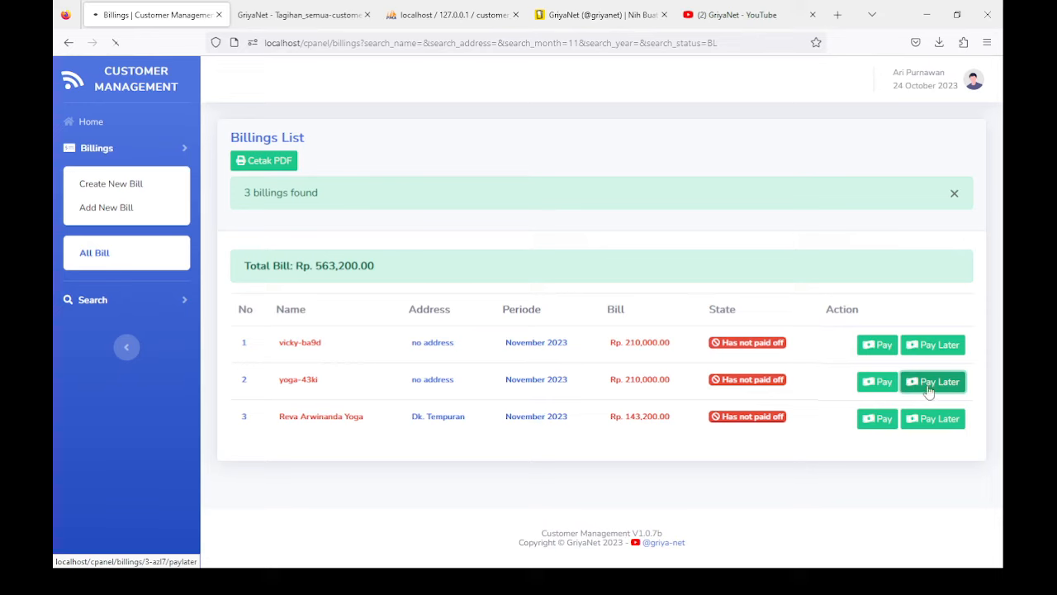
pyautogui.click(278, 383)
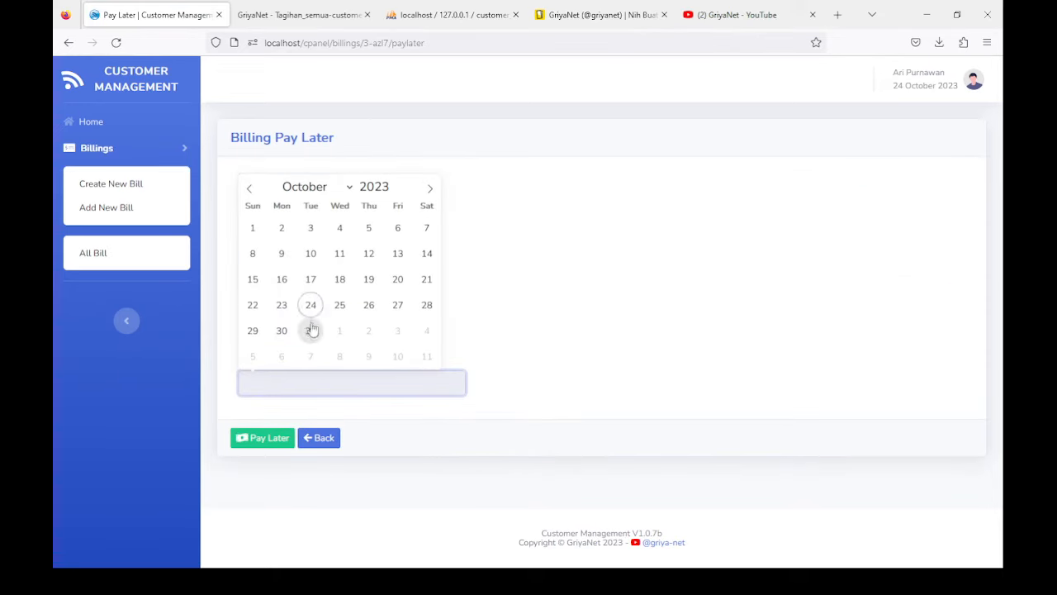
pyautogui.click(310, 330)
pyautogui.click(275, 438)
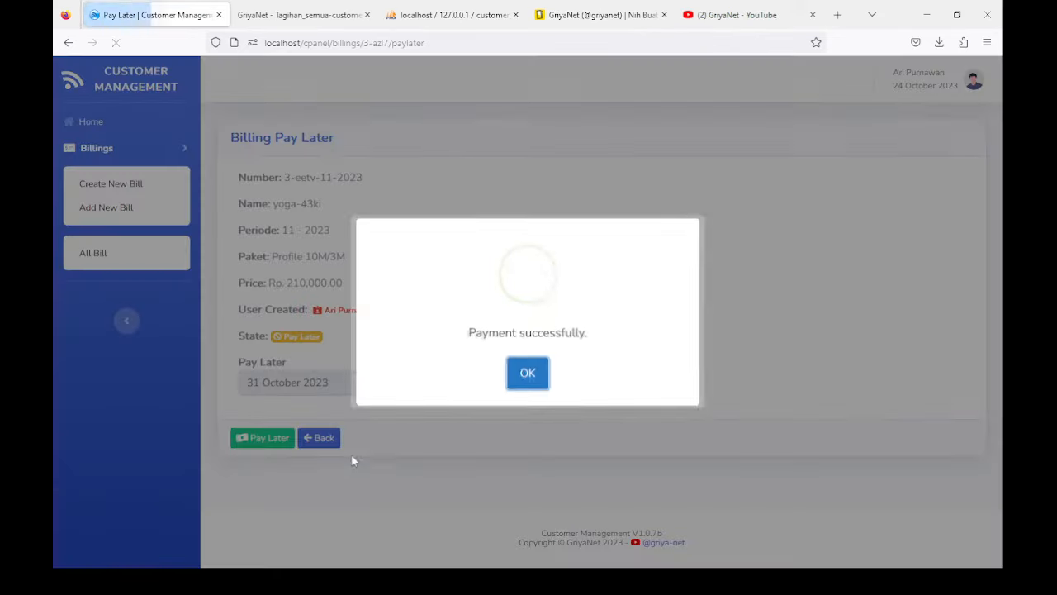
# Step: Back on the billings list, search November bills with status Unpaid
pyautogui.click(520, 376)
pyautogui.click(322, 439)
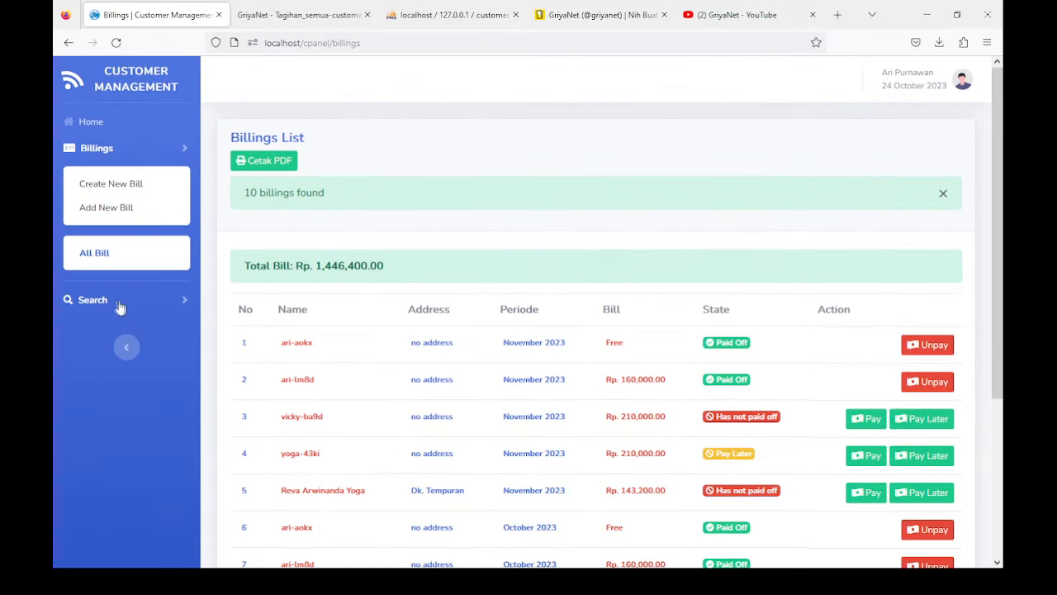
pyautogui.click(119, 304)
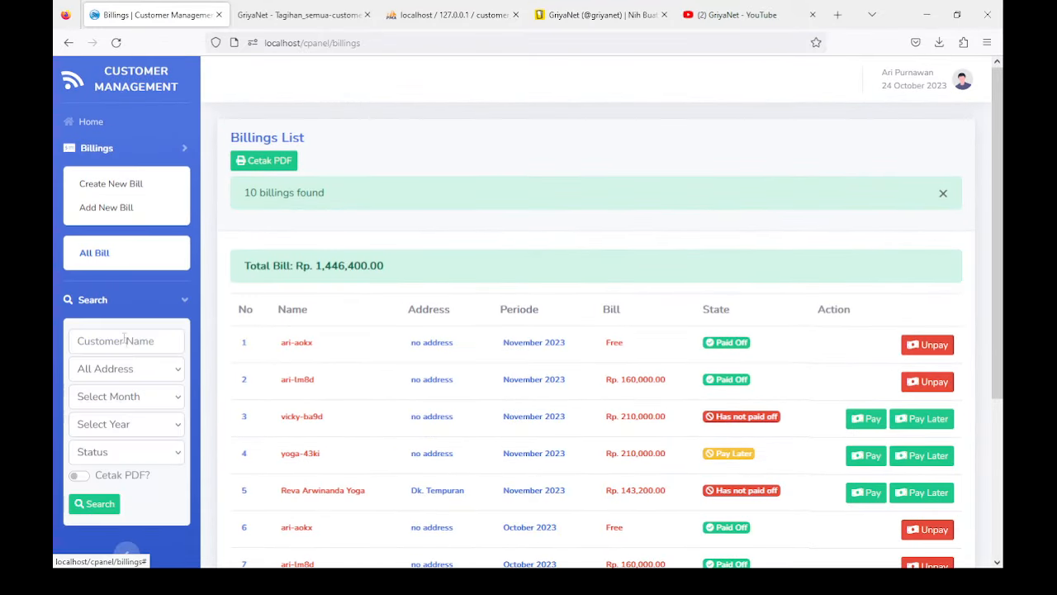
pyautogui.click(121, 186)
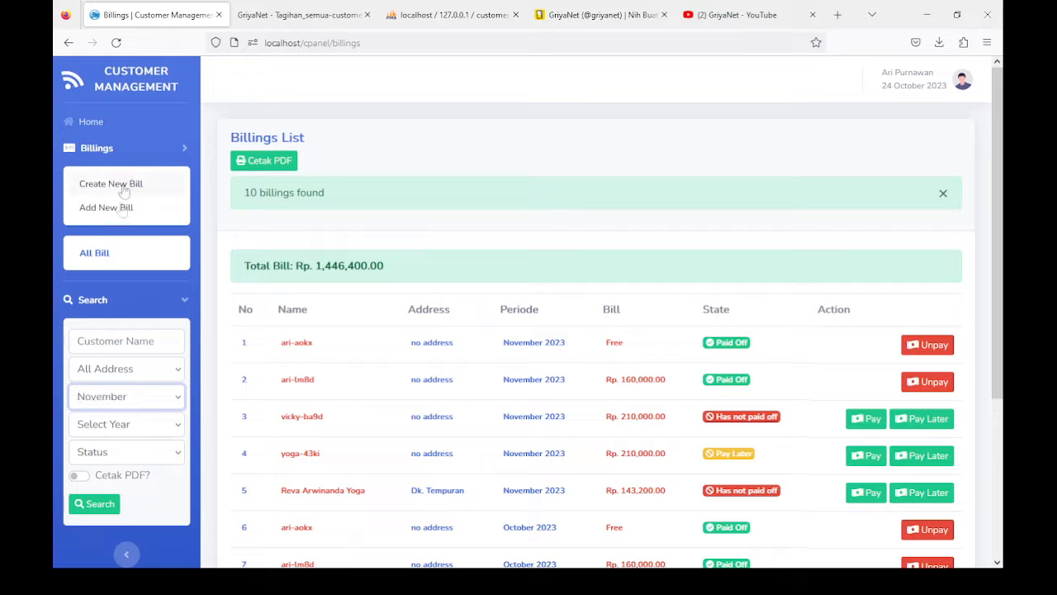
pyautogui.scroll(-2, 131, 285)
pyautogui.click(130, 314)
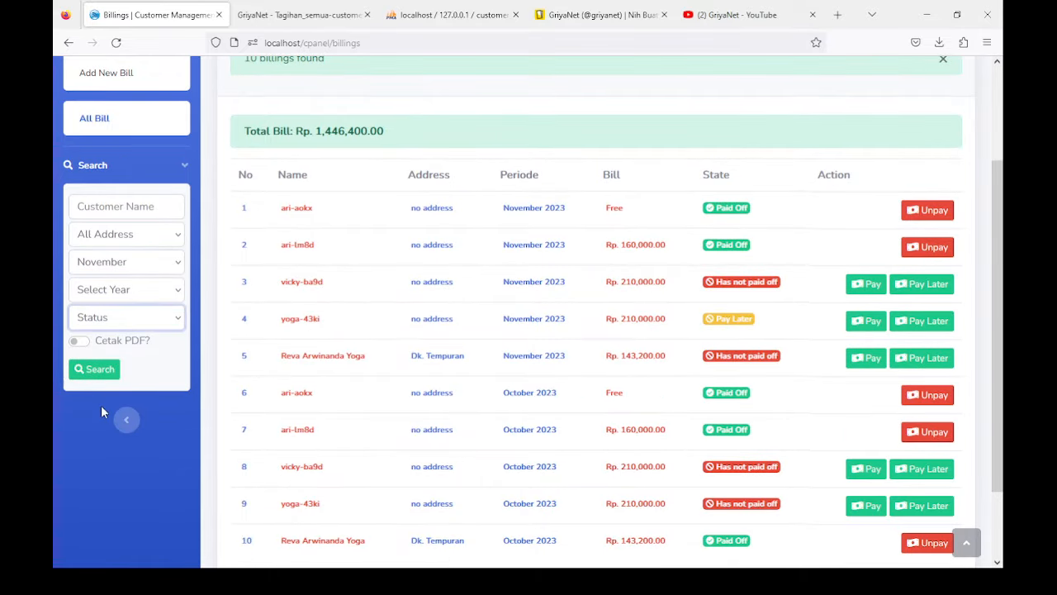
pyautogui.click(113, 379)
pyautogui.click(93, 370)
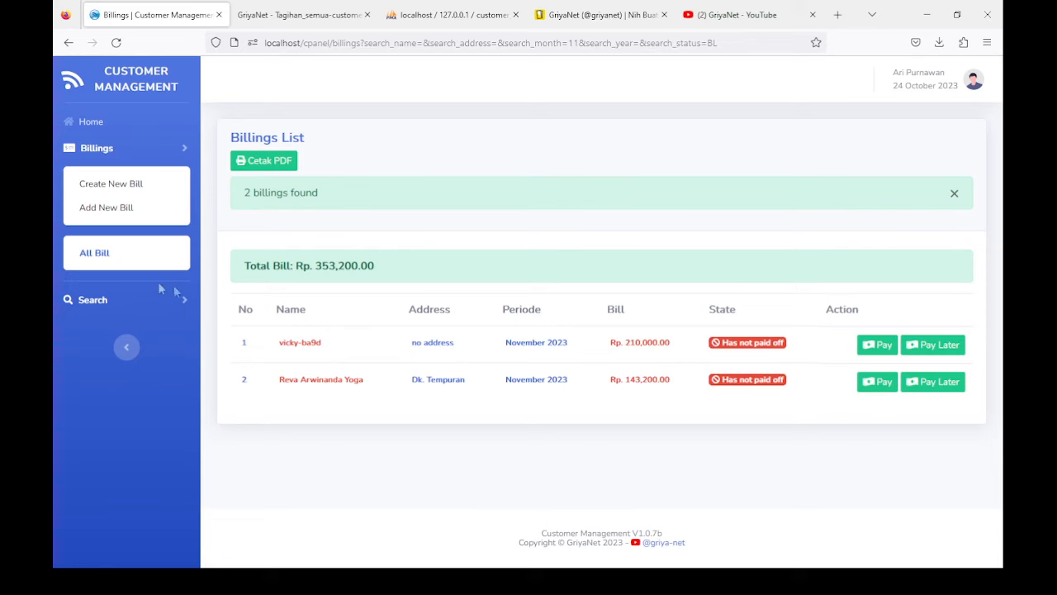
# Step: Search bills with status Pay Later, then return to the Home dashboard
pyautogui.click(102, 300)
pyautogui.click(116, 451)
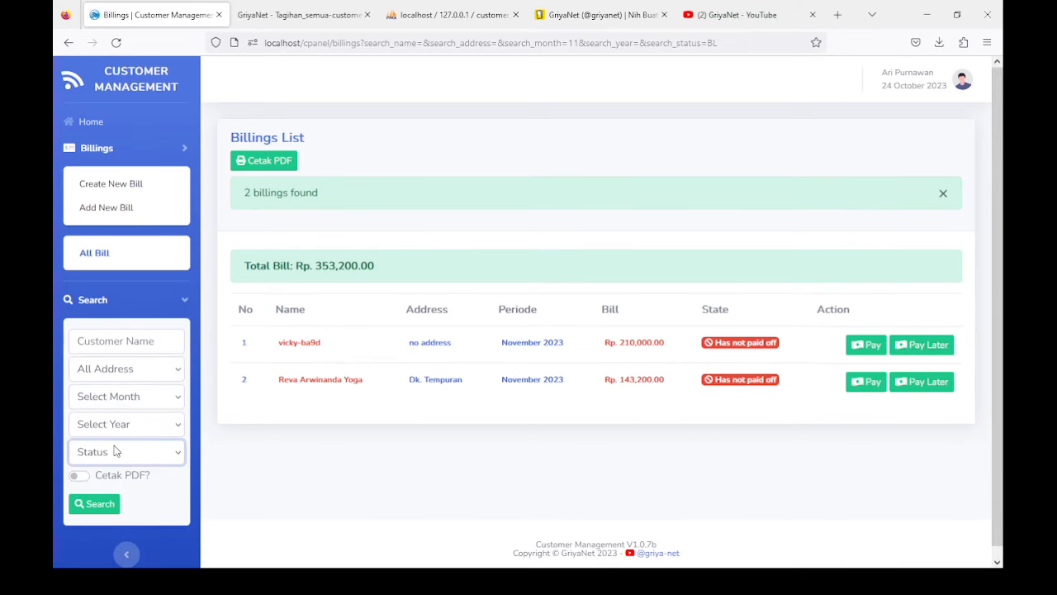
pyautogui.click(116, 520)
pyautogui.click(97, 504)
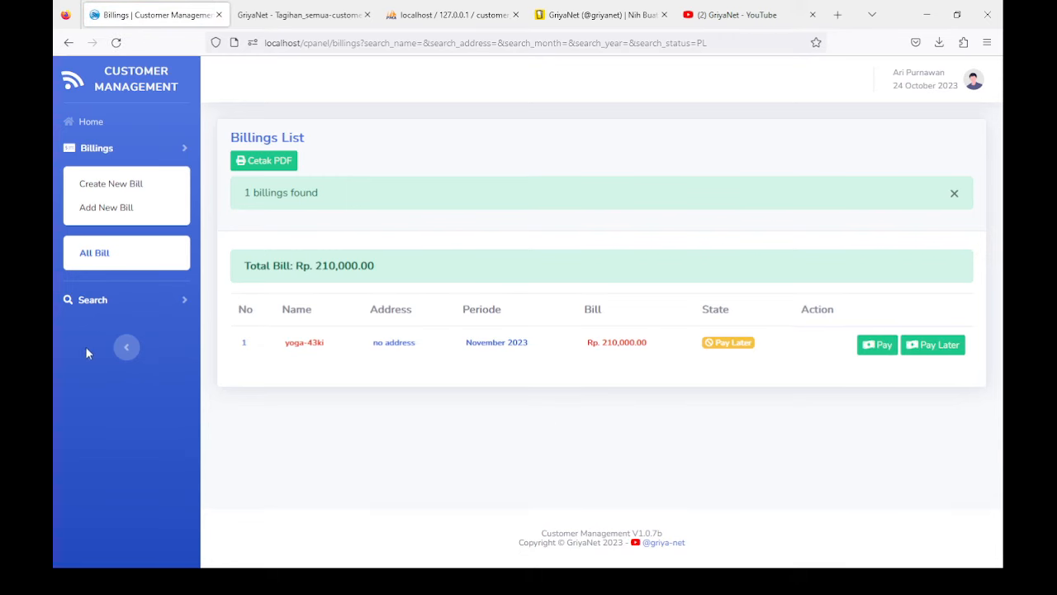
pyautogui.click(91, 128)
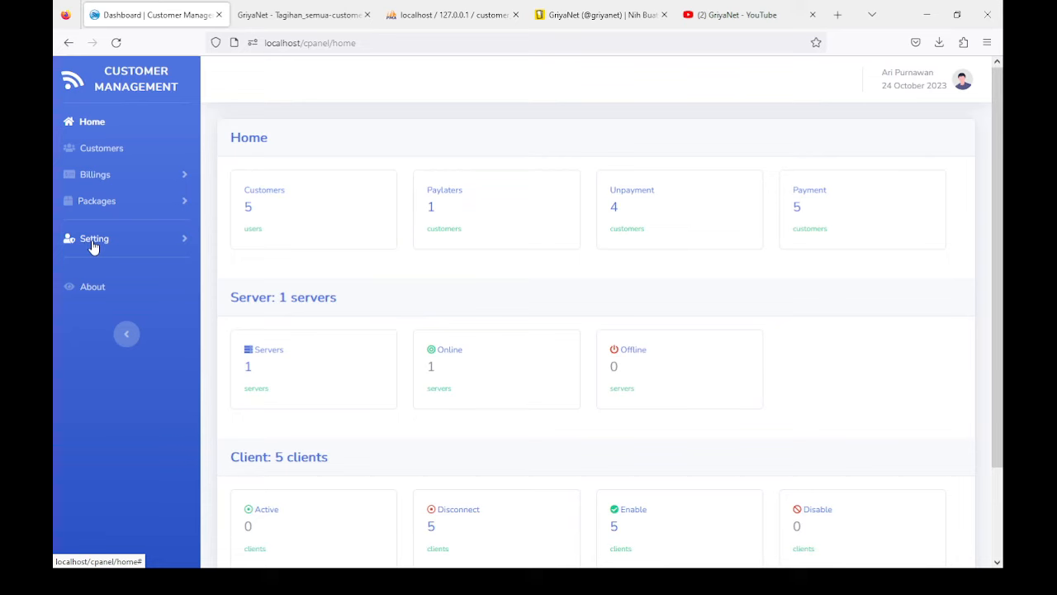
# Step: Open Setting > Payment Gateway to see Midtrans listed as Enable
pyautogui.click(94, 244)
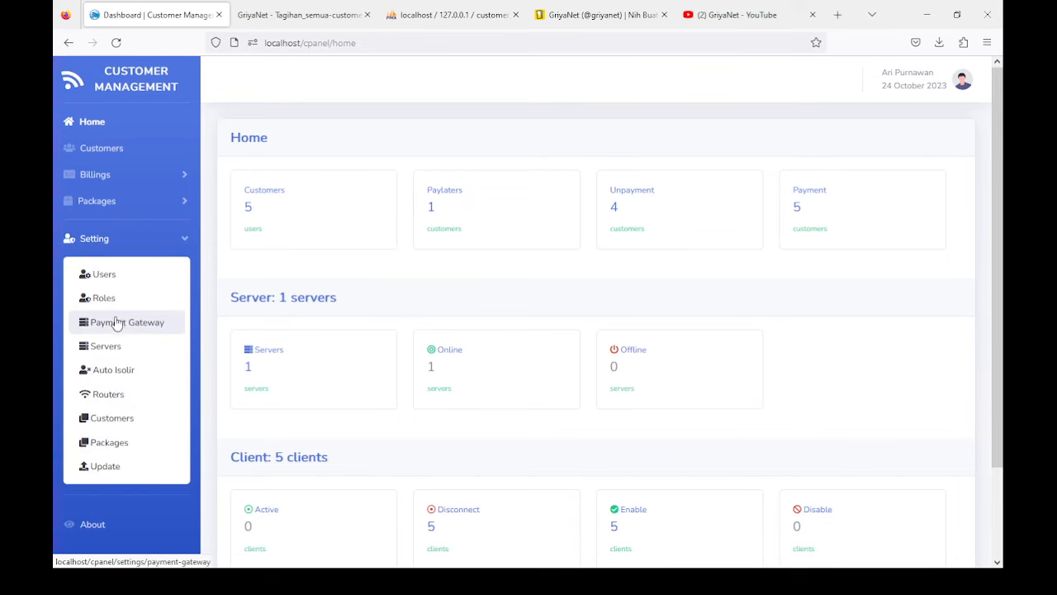
pyautogui.scroll(-1, 114, 335)
pyautogui.click(129, 260)
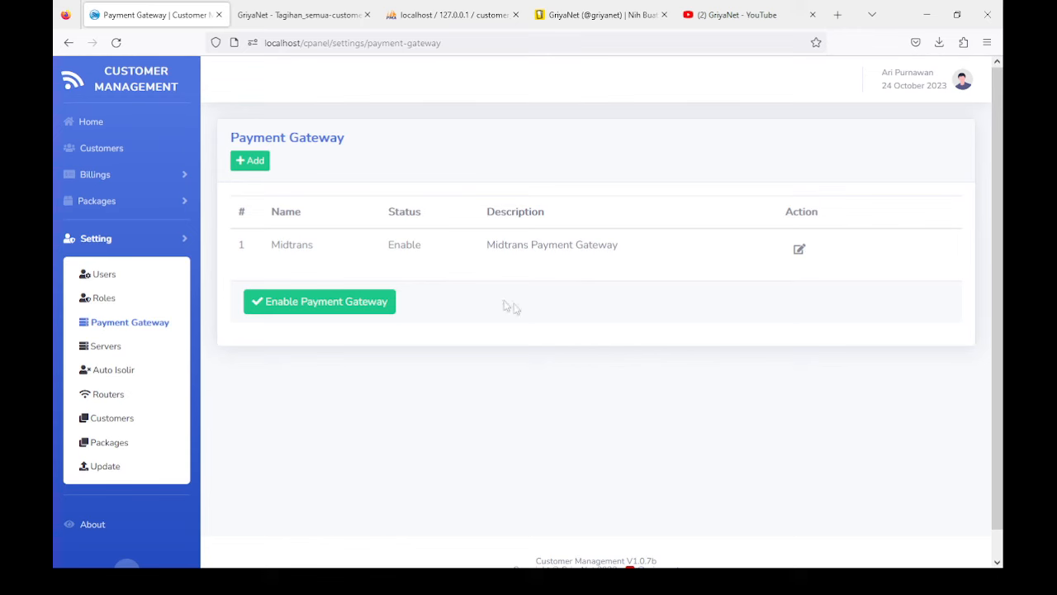
# Step: Open the Midtrans configuration and review the Merchant Id, Client Key and demo key fields
pyautogui.click(800, 252)
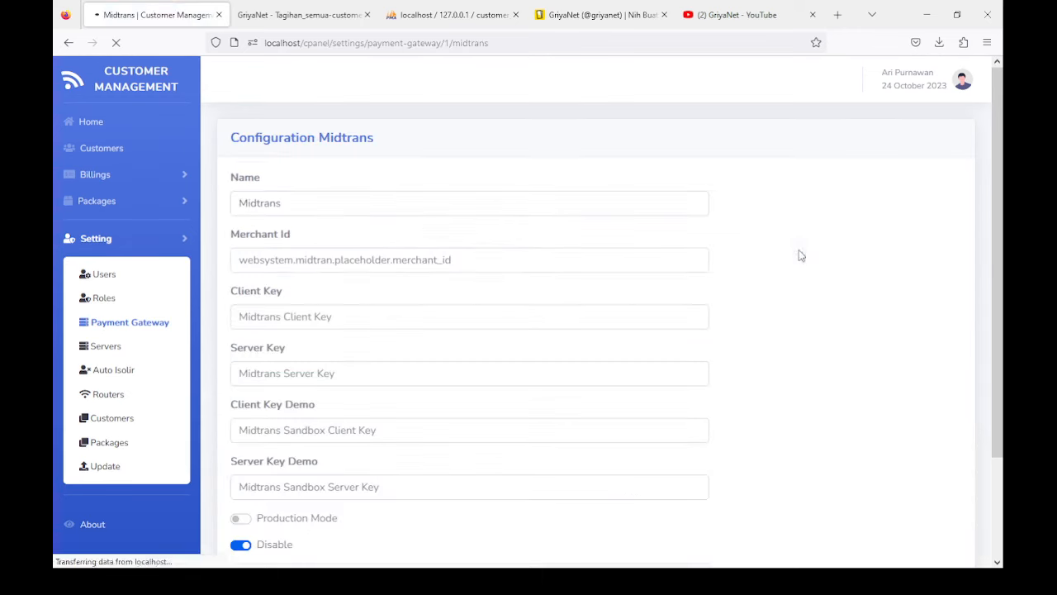
pyautogui.scroll(-2, 420, 239)
pyautogui.click(326, 191)
pyautogui.click(293, 242)
pyautogui.moveTo(240, 172); pyautogui.dragTo(327, 176)
pyautogui.moveTo(239, 229); pyautogui.dragTo(299, 238)
pyautogui.scroll(-2, 248, 236)
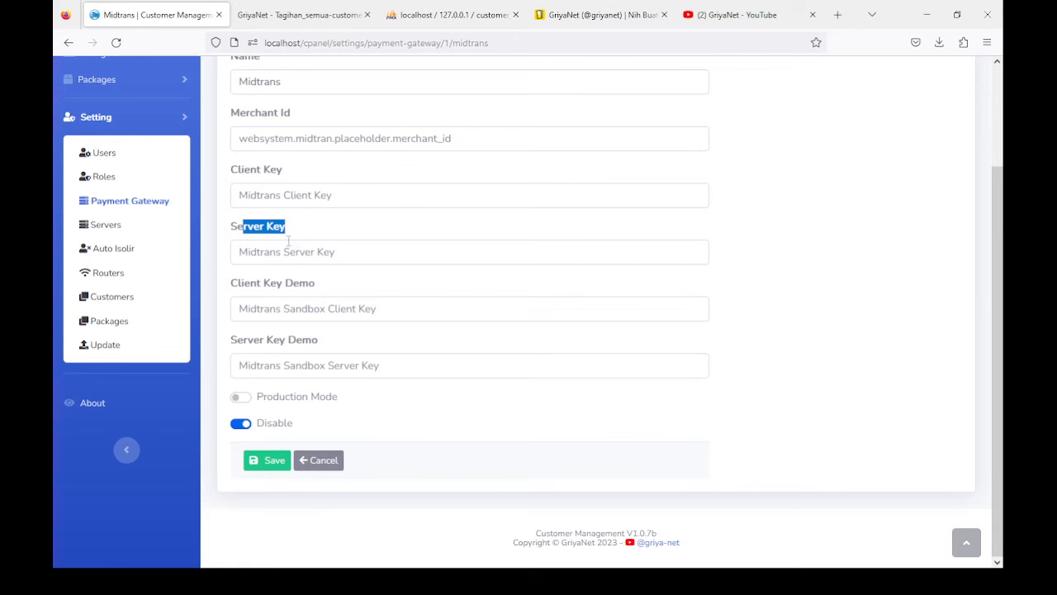
pyautogui.moveTo(238, 284); pyautogui.dragTo(335, 294)
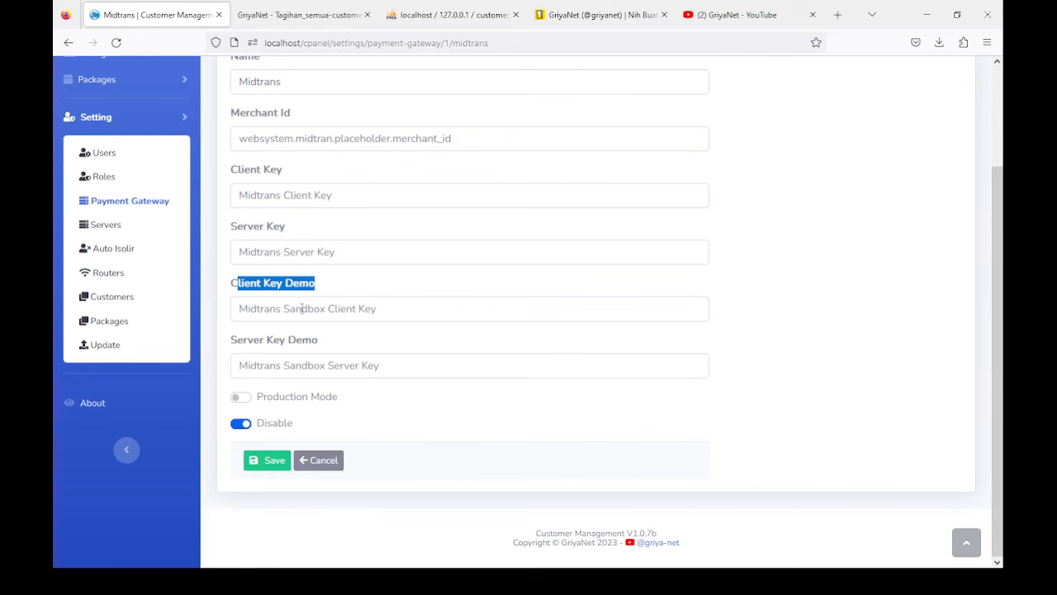
pyautogui.click(302, 308)
pyautogui.click(291, 368)
pyautogui.click(293, 314)
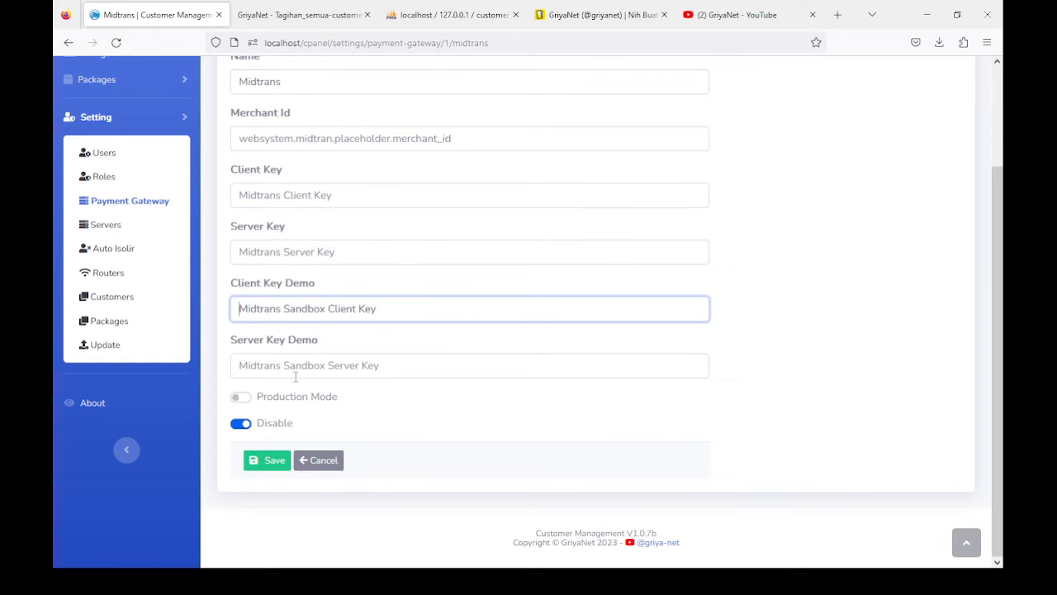
# Step: Toggle Production Mode and Disable, leaving both off, and attempt to save
pyautogui.click(240, 398)
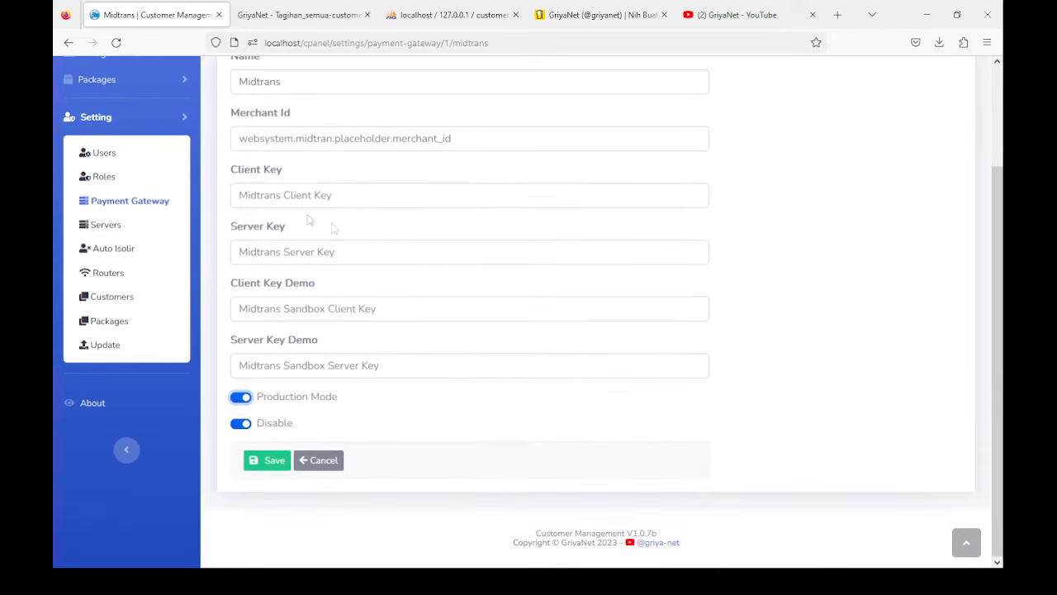
pyautogui.click(245, 426)
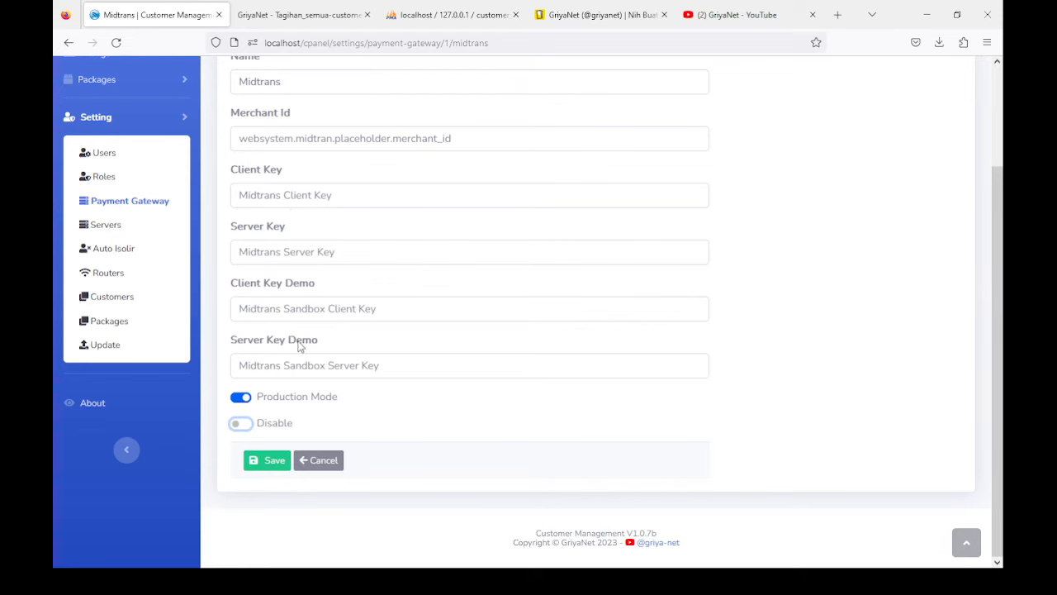
pyautogui.click(244, 427)
pyautogui.scroll(2, 330, 256)
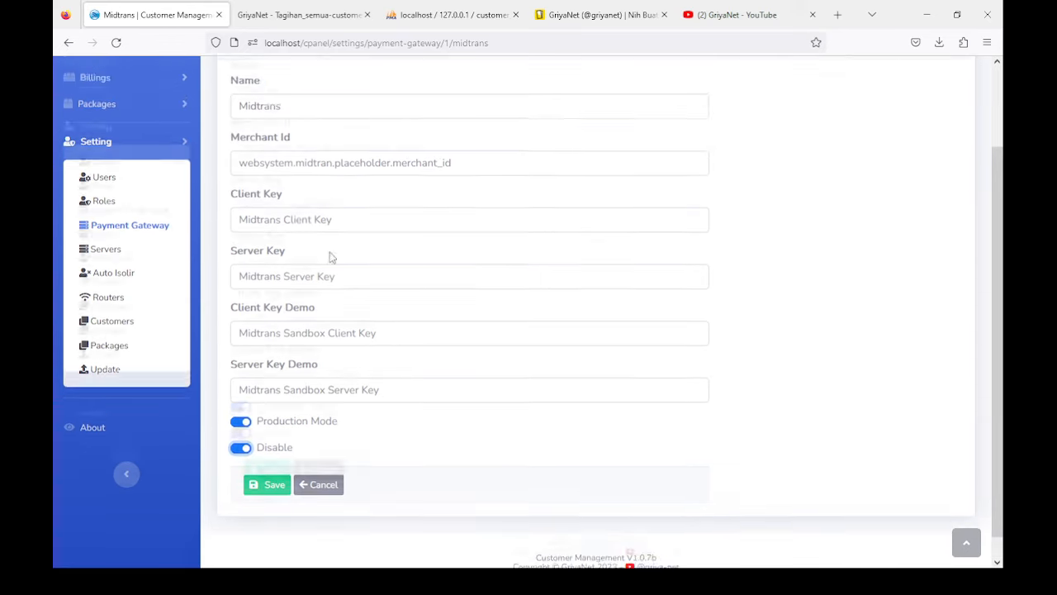
pyautogui.scroll(-2, 295, 300)
pyautogui.click(243, 398)
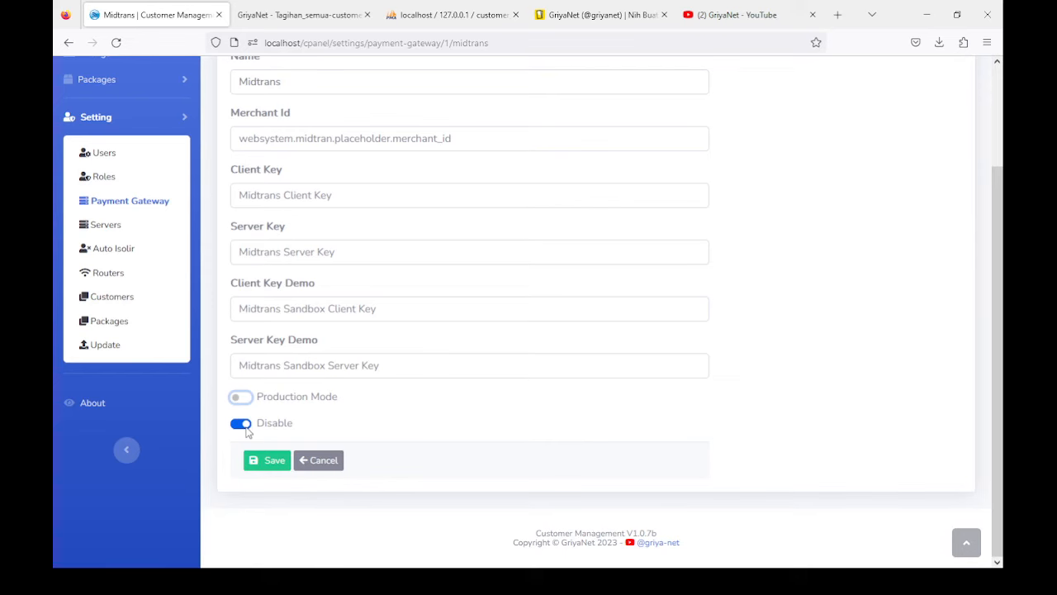
pyautogui.click(243, 424)
pyautogui.click(274, 462)
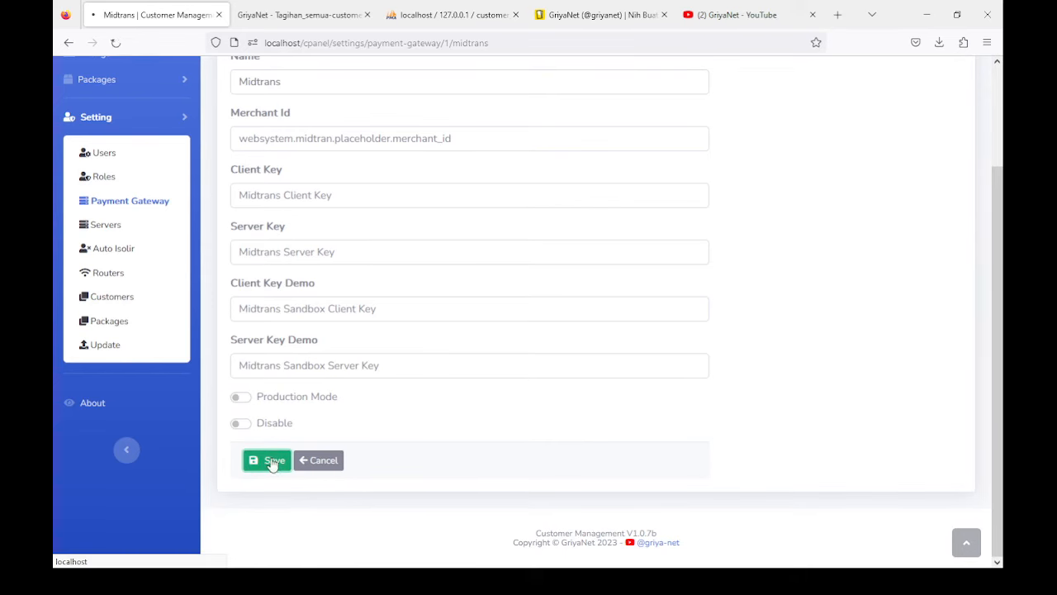
# Step: Cancel the Midtrans changes so the form reloads with empty keys and Disable on
pyautogui.scroll(-2, 335, 305)
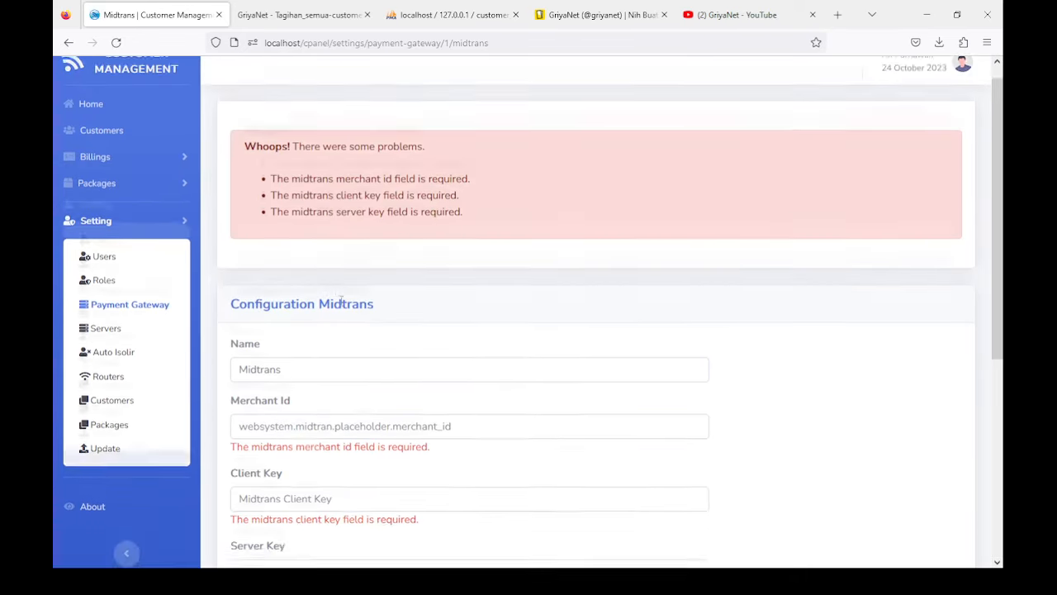
pyautogui.scroll(-3, 312, 330)
pyautogui.scroll(2, 297, 297)
pyautogui.scroll(-2, 311, 273)
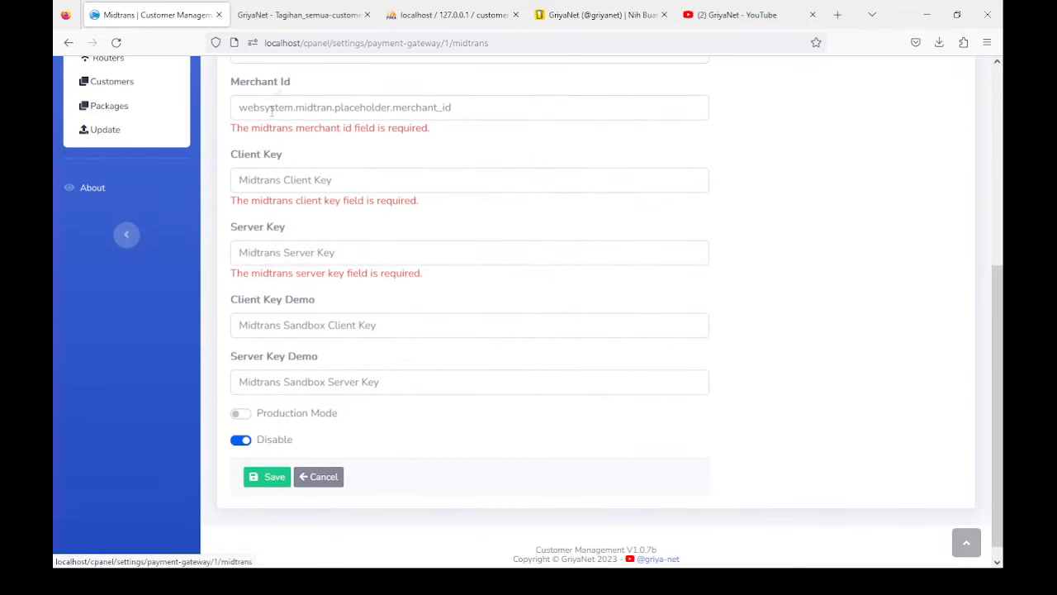
pyautogui.click(321, 479)
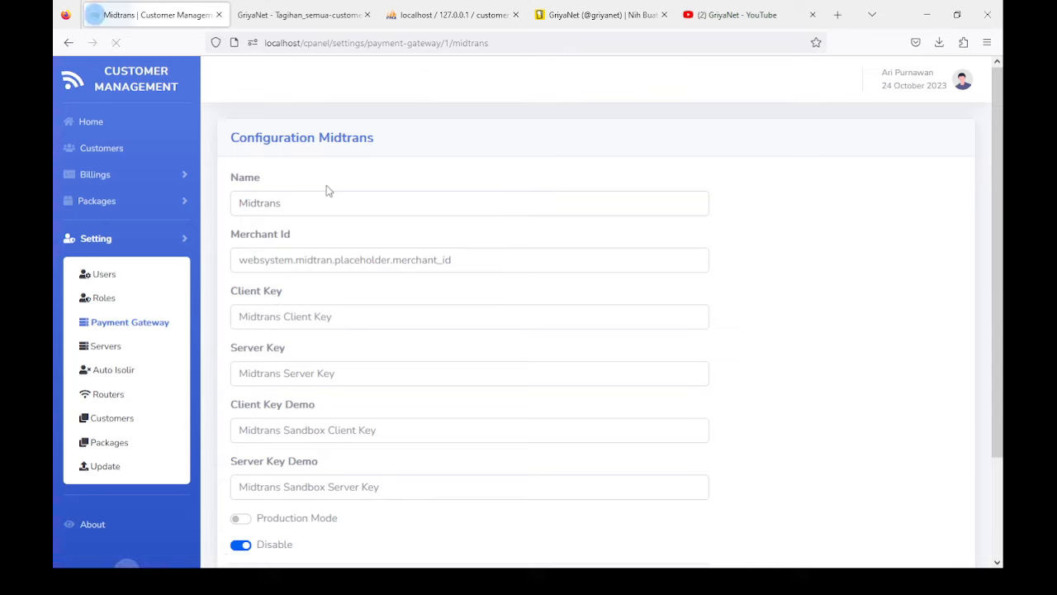
pyautogui.scroll(-1, 173, 284)
pyautogui.scroll(-1, 147, 281)
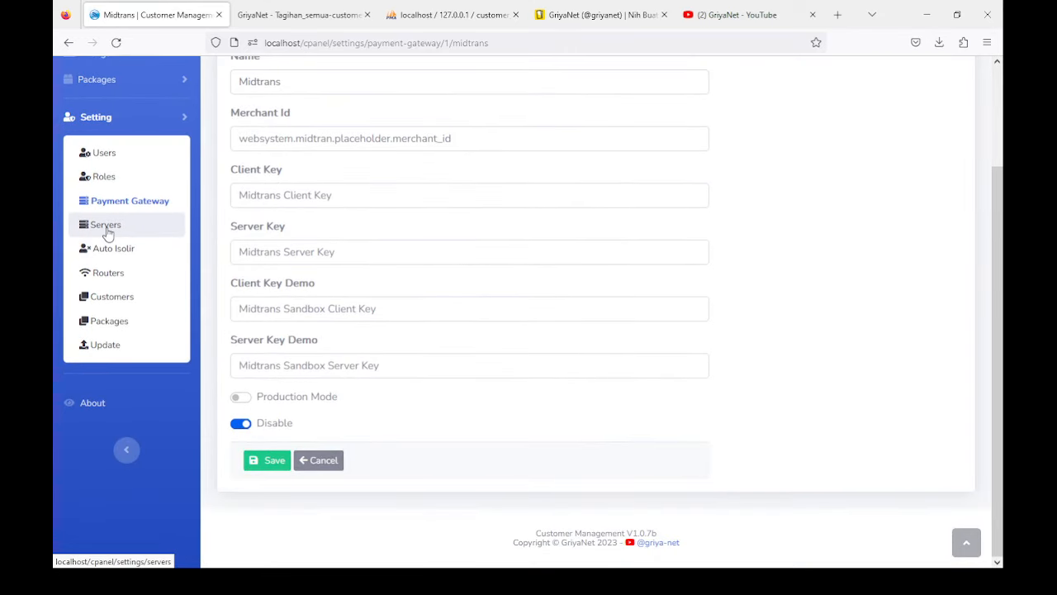
# Step: Choose Auto Isolir under the Setting submenu to view its empty table
pyautogui.click(105, 252)
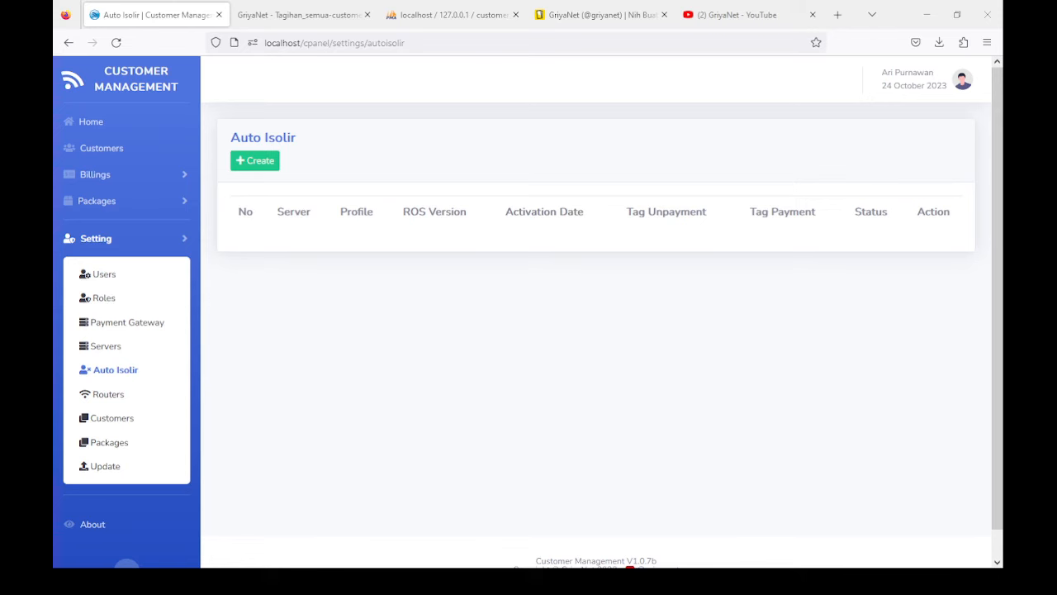
# Step: Start a new auto isolir entry with server Mikrotik 7.10 and profile profile_isolir
pyautogui.click(252, 166)
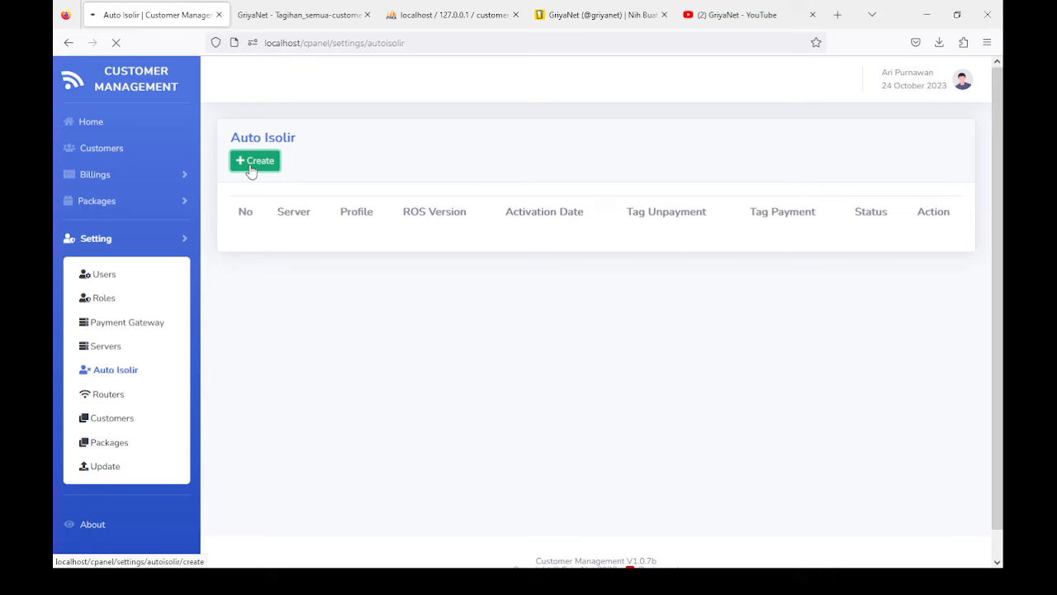
pyautogui.click(283, 207)
pyautogui.click(255, 255)
pyautogui.click(271, 264)
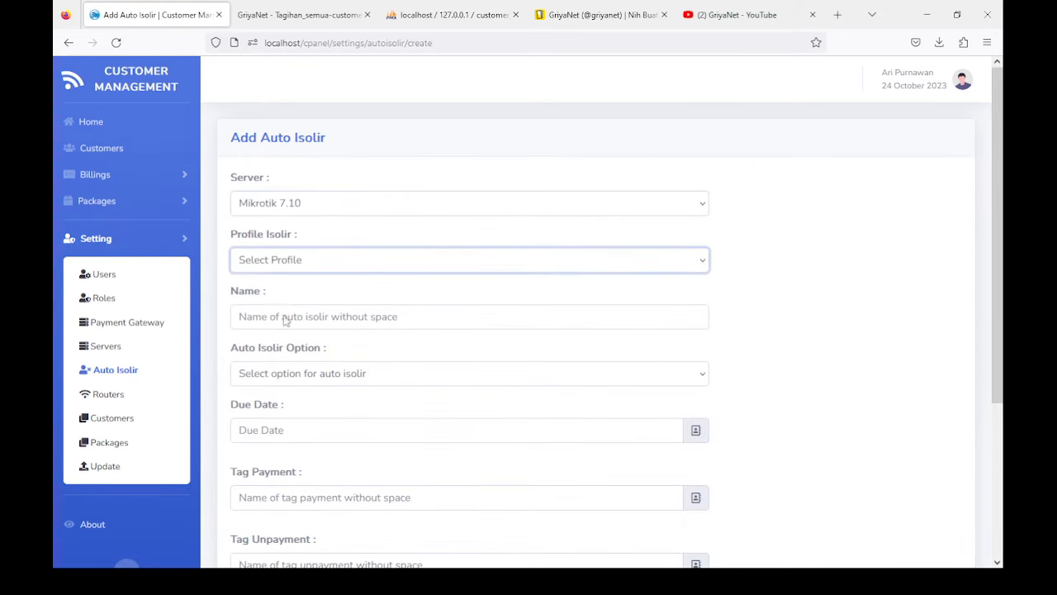
pyautogui.click(277, 388)
# Step: Name the entry isolir_otomatis and set the auto isolir option to Activation date
pyautogui.scroll(-3, 272, 310)
pyautogui.click(246, 182)
pyautogui.write('isolir_otomatis')
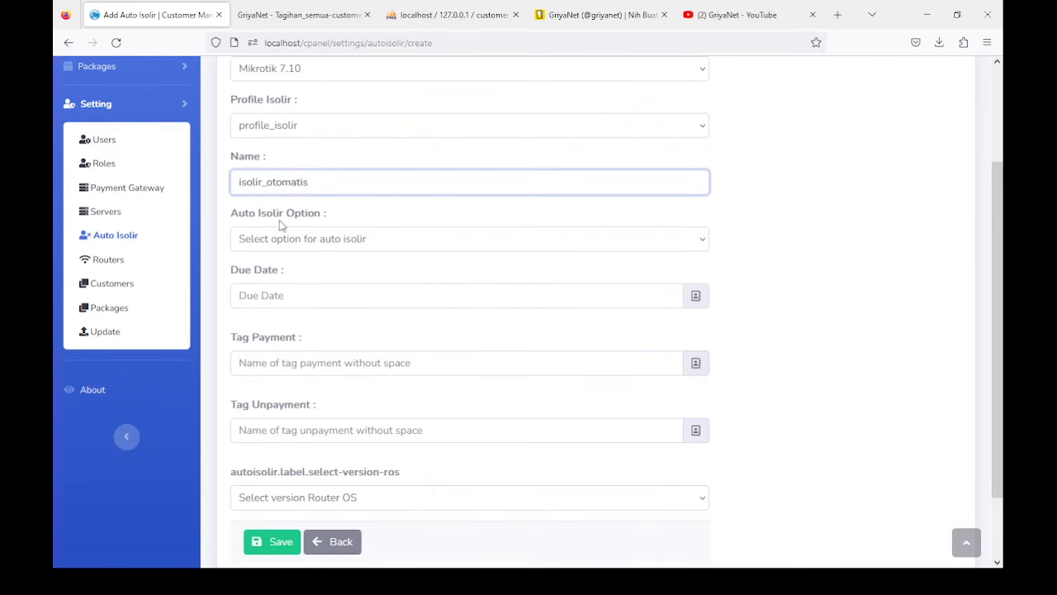
pyautogui.moveTo(263, 183); pyautogui.dragTo(309, 183)
pyautogui.click(234, 182)
pyautogui.moveTo(234, 182); pyautogui.dragTo(359, 181)
pyautogui.click(361, 181)
pyautogui.moveTo(238, 183); pyautogui.dragTo(355, 183)
pyautogui.click(367, 183)
pyautogui.click(295, 241)
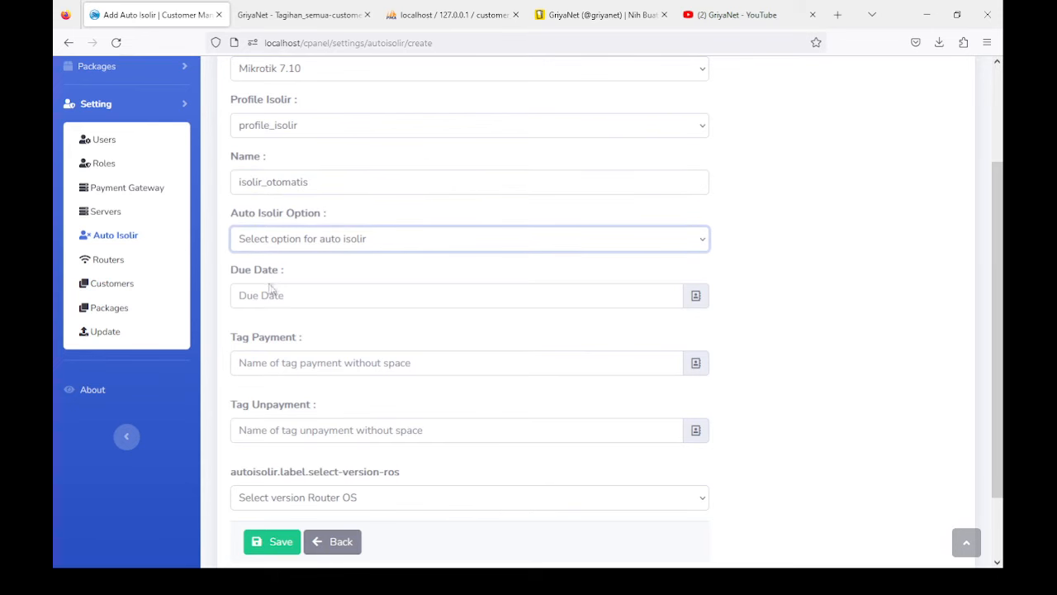
pyautogui.press('Down')
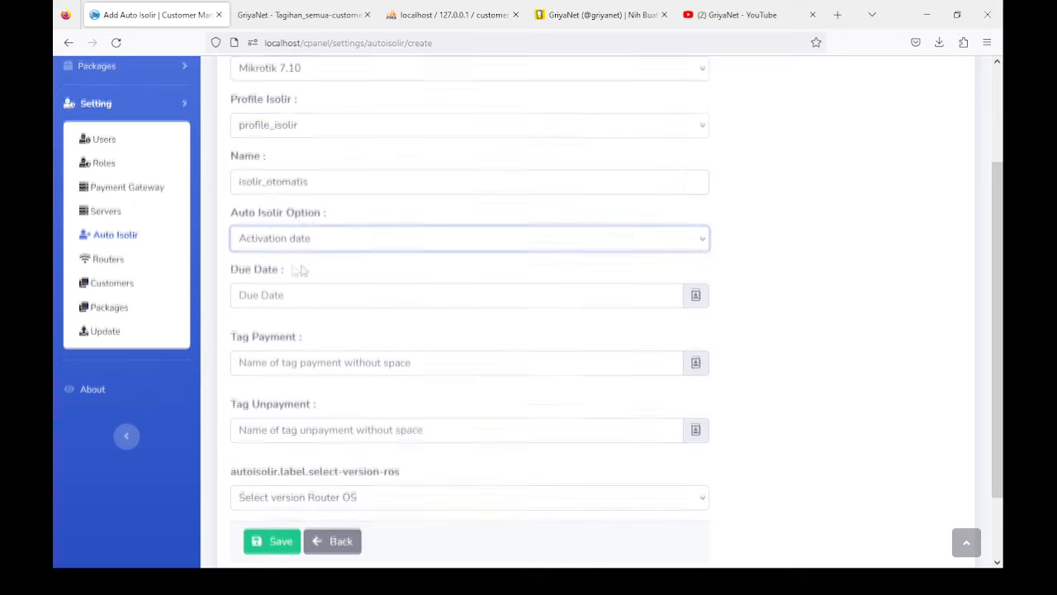
# Step: Enter due date 15, keeping the option on Activation date
pyautogui.scroll(-2, 299, 270)
pyautogui.click(258, 211)
pyautogui.write('15')
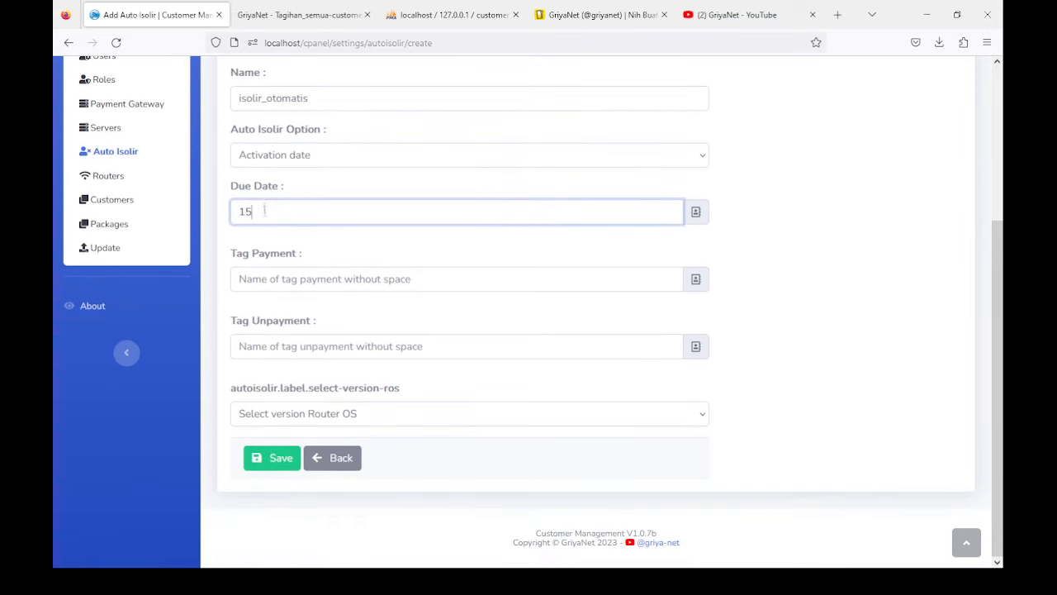
pyautogui.hotkey('shift', 'Tab')
pyautogui.click(265, 210)
pyautogui.click(262, 214)
pyautogui.click(304, 163)
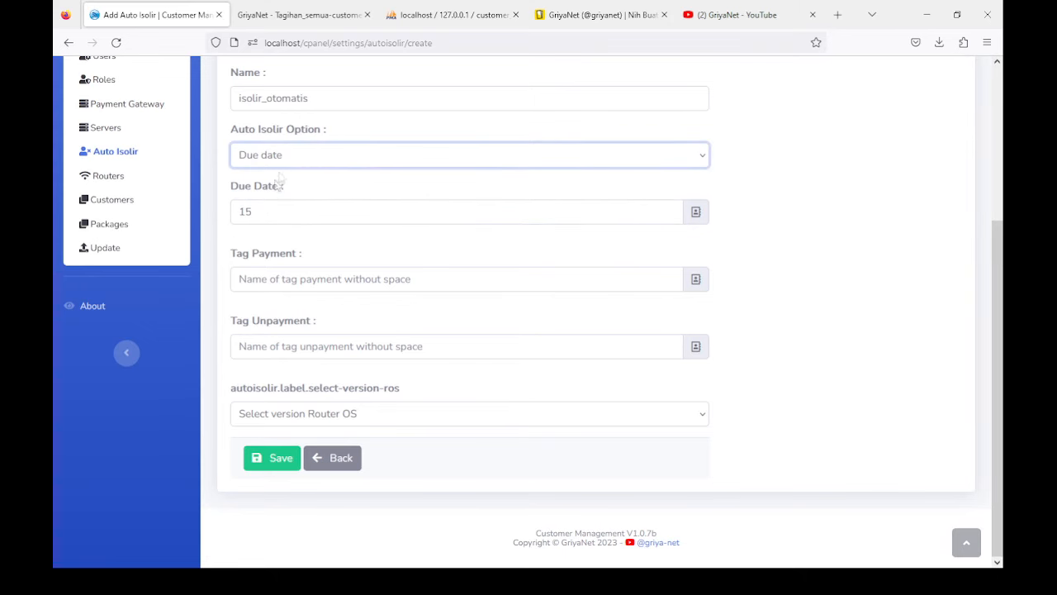
pyautogui.press('Up')
pyautogui.click(279, 212)
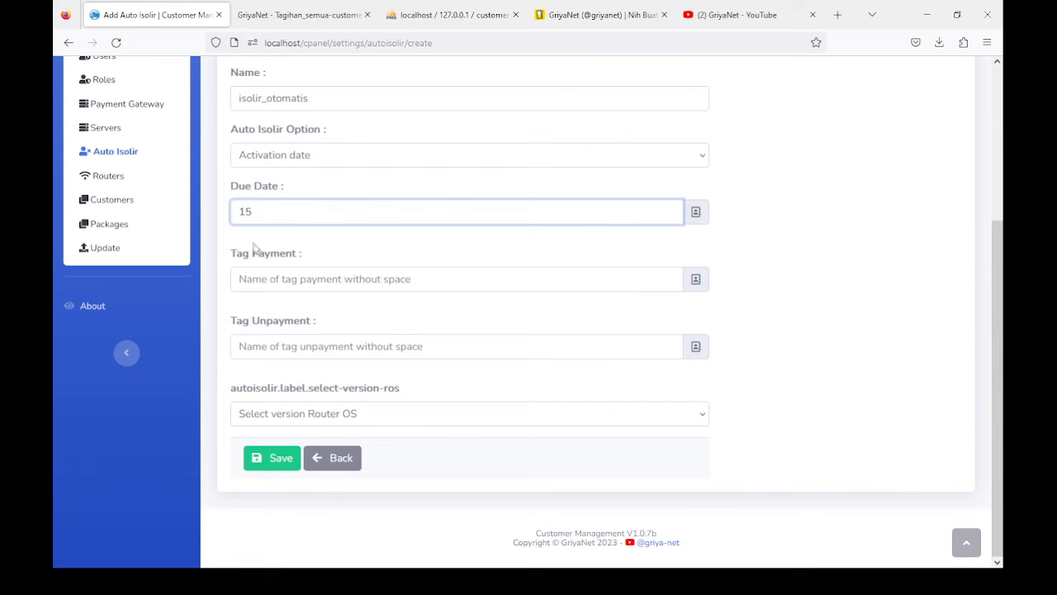
# Step: Set payment tags lunas and belum_lunas, choose RouterOS >= V.7.10, and save
pyautogui.click(284, 278)
pyautogui.write('lunas')
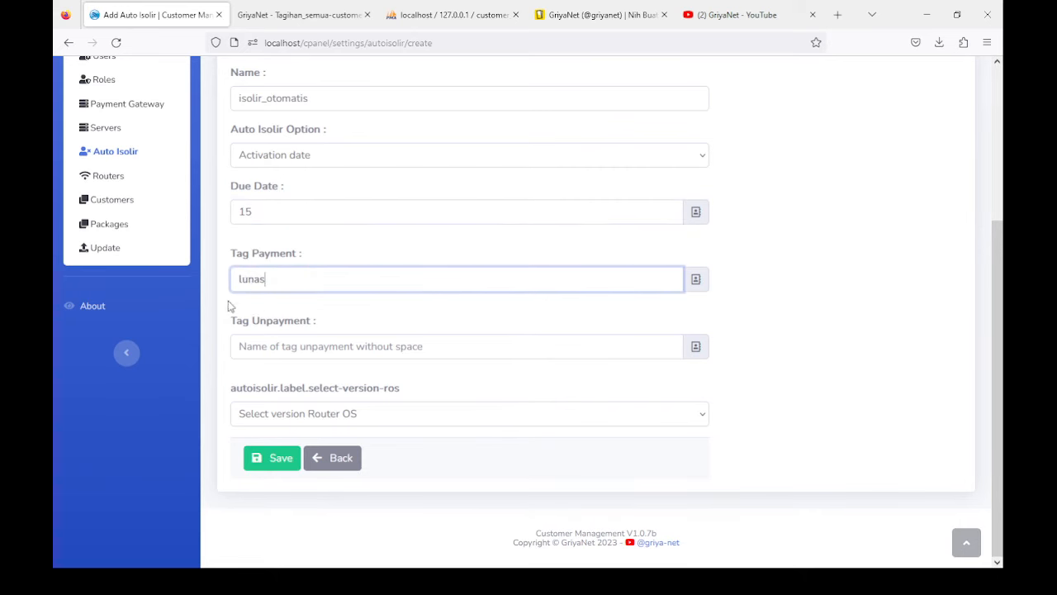
pyautogui.click(265, 347)
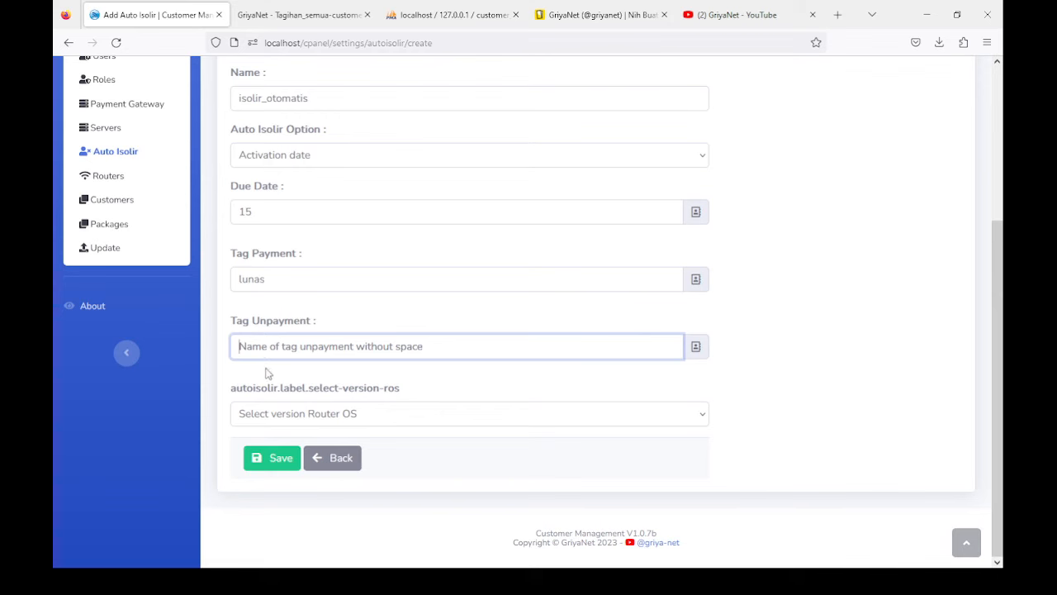
pyautogui.write('belum_lunas')
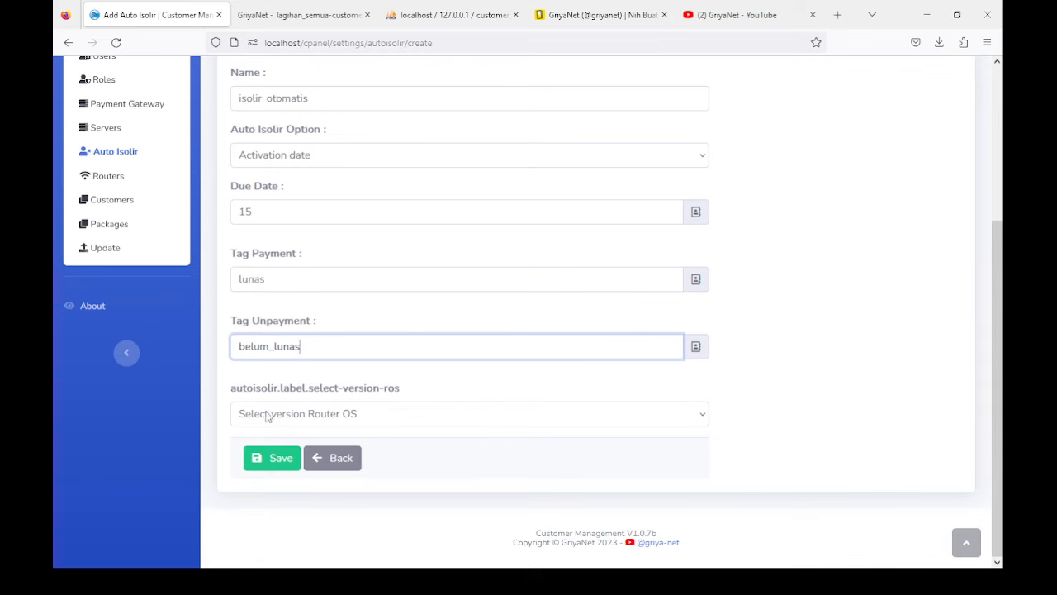
pyautogui.press('Tab')
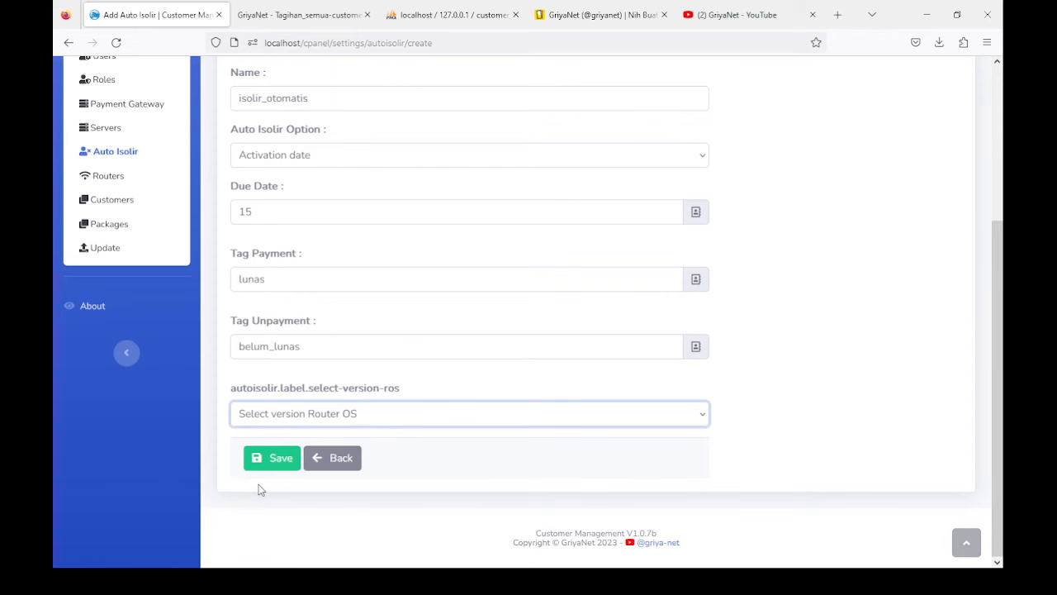
pyautogui.press('Down')
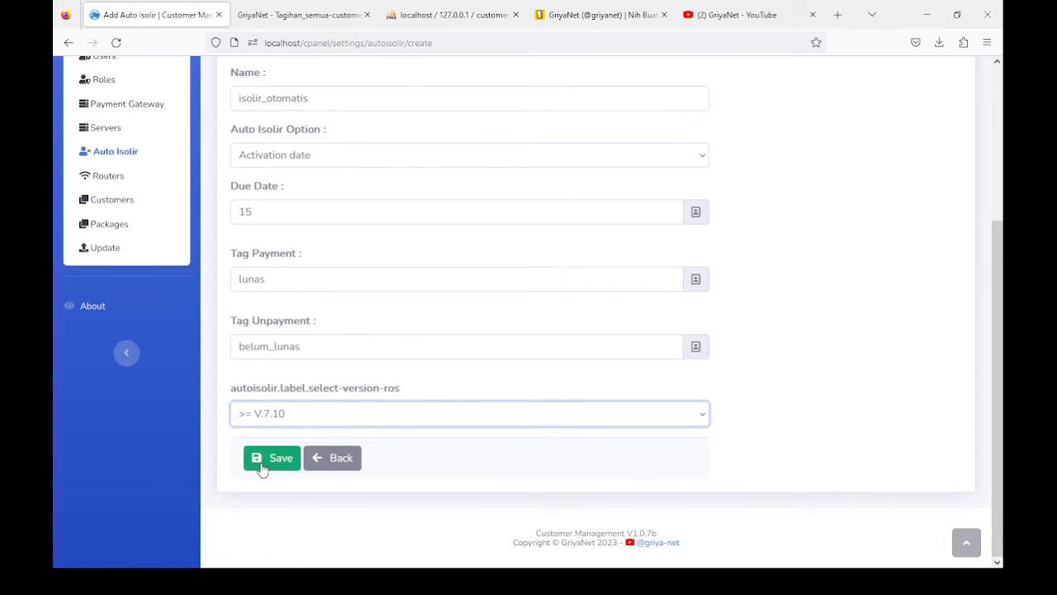
pyautogui.click(262, 461)
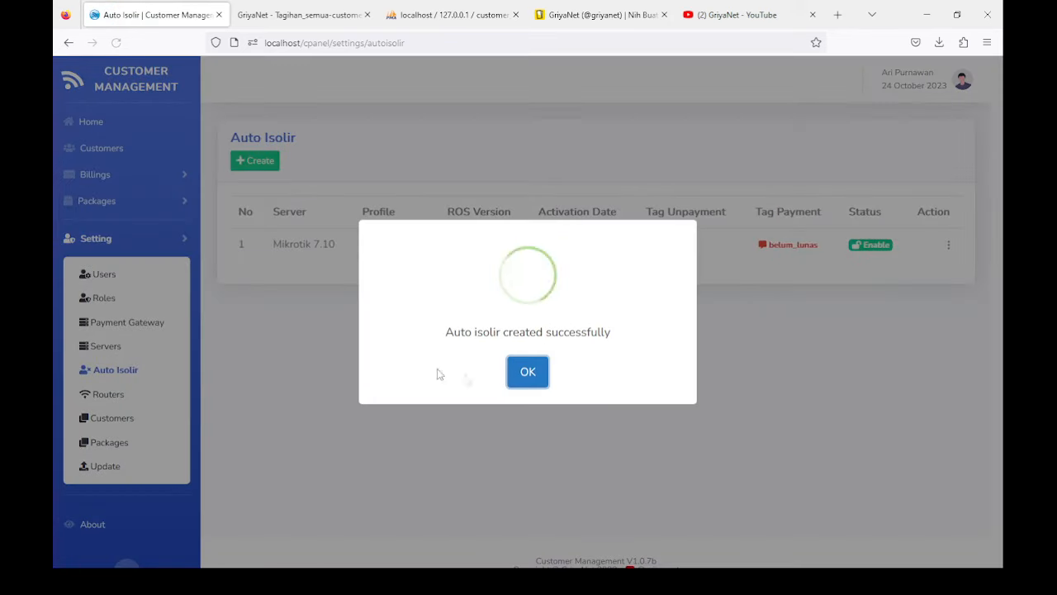
# Step: Dismiss the success dialog and open the Edit Auto Isolir form for isolir_otomatis
pyautogui.click(526, 377)
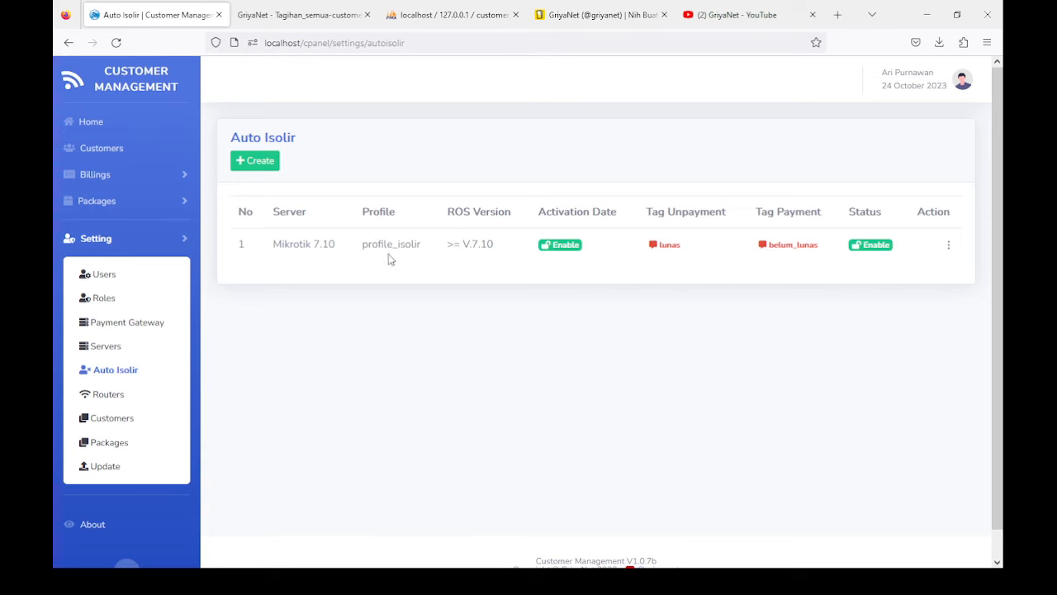
pyautogui.click(947, 245)
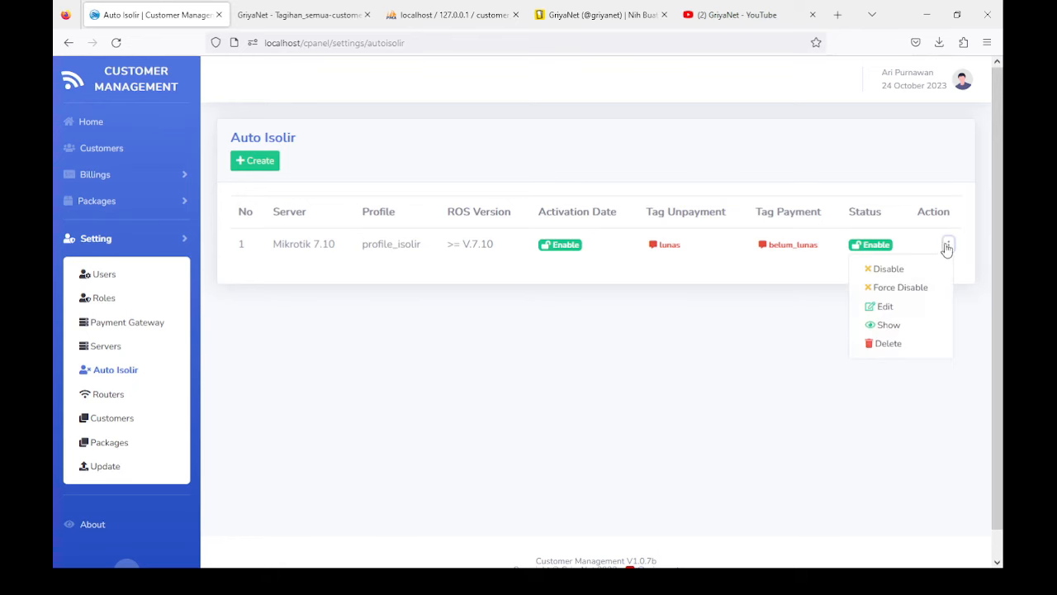
pyautogui.click(889, 310)
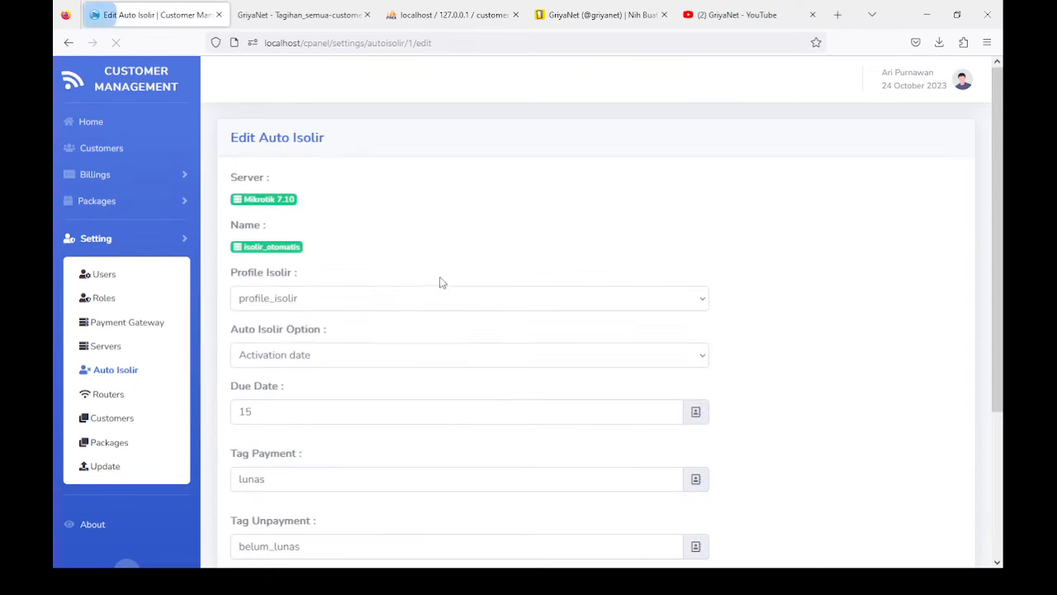
pyautogui.scroll(-3, 341, 280)
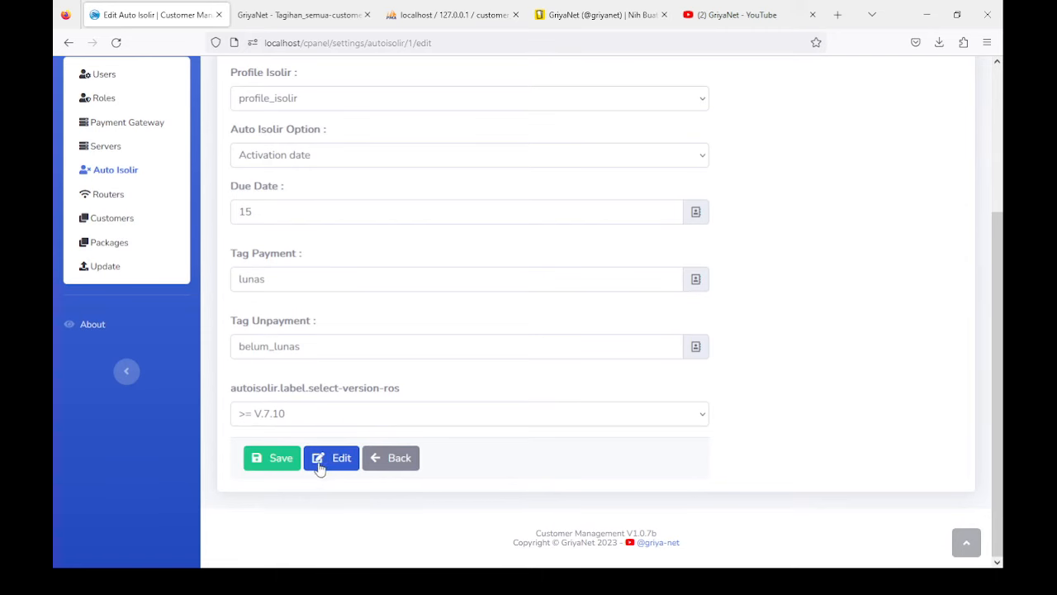
# Step: Open the Setting Firewall & Web Proxy page for the auto isolir entry and select Dst Address
pyautogui.click(326, 464)
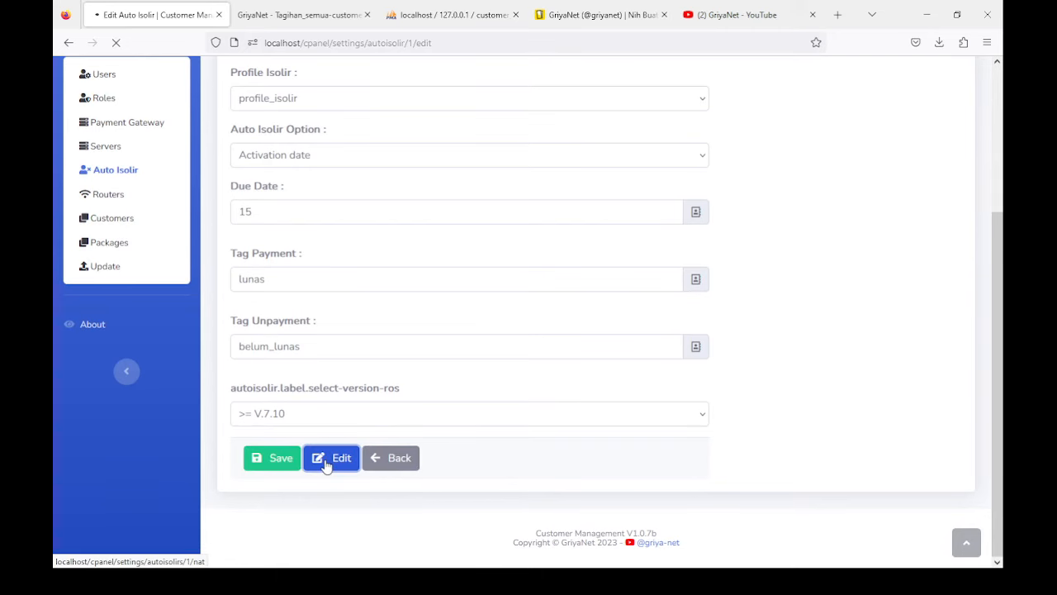
pyautogui.scroll(-2, 342, 350)
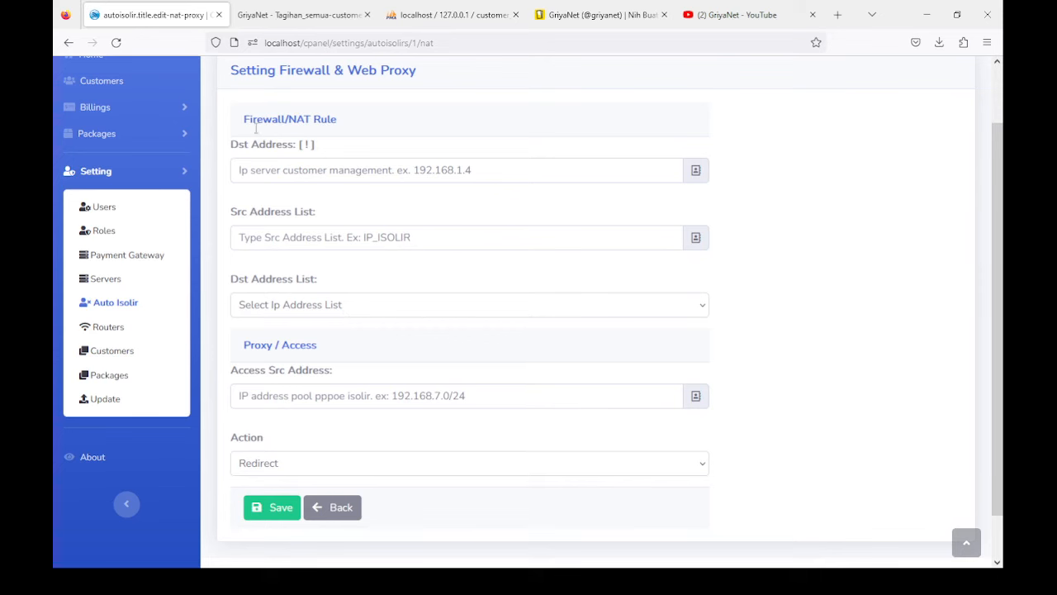
pyautogui.moveTo(234, 145); pyautogui.dragTo(358, 153)
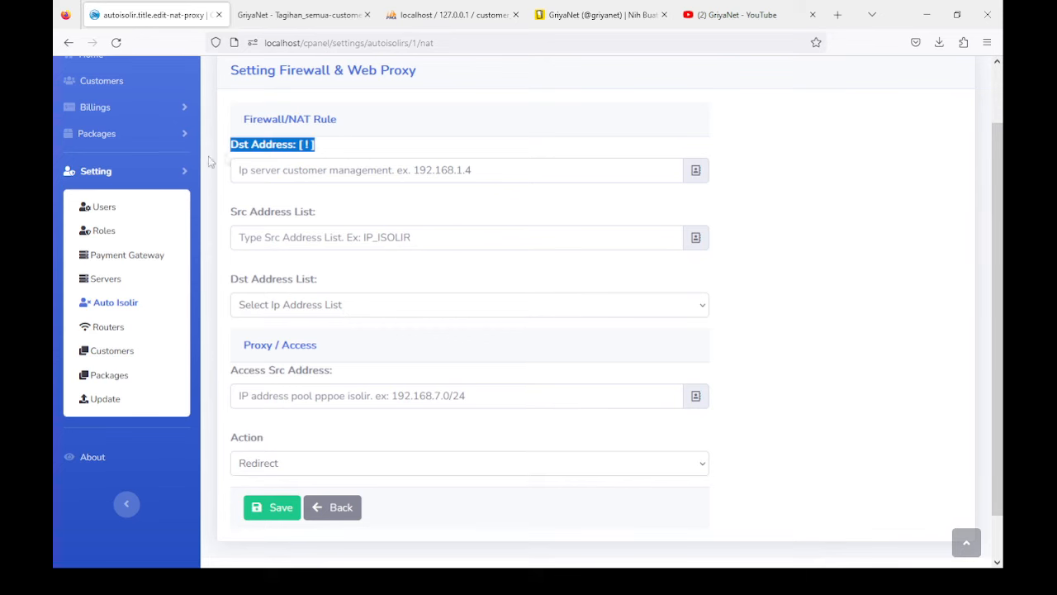
pyautogui.click(419, 581)
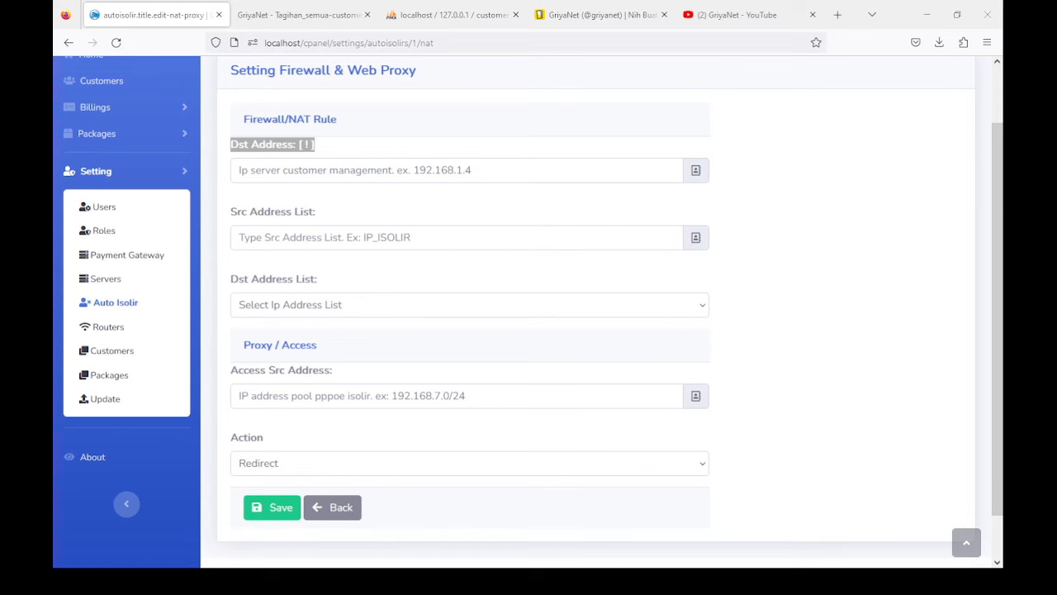
pyautogui.click(286, 176)
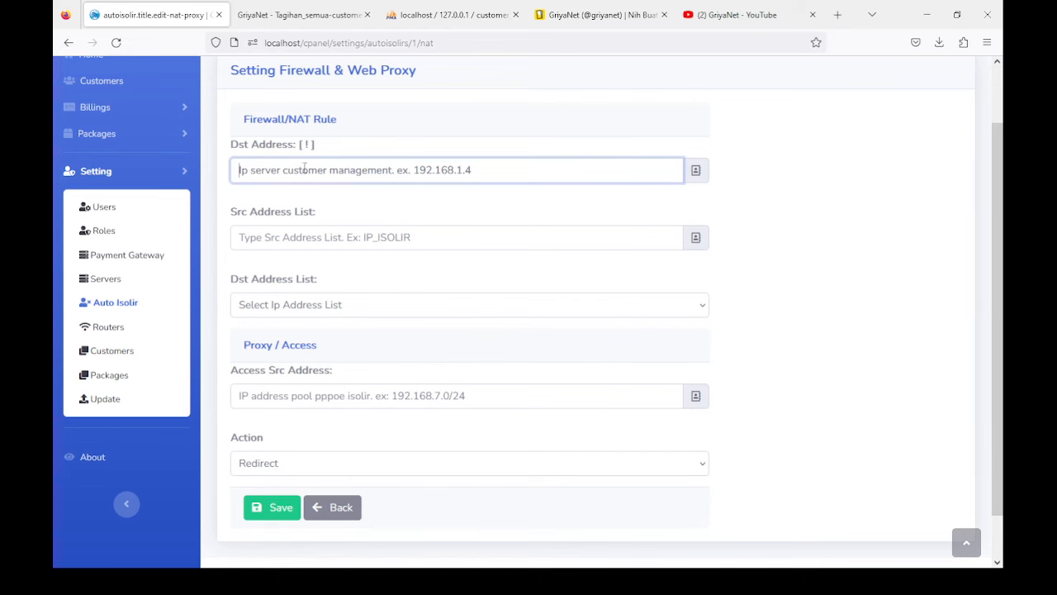
# Step: Enter 10.1.5.5 as the NAT rule's Dst Address
pyautogui.write('10.1.5.5')
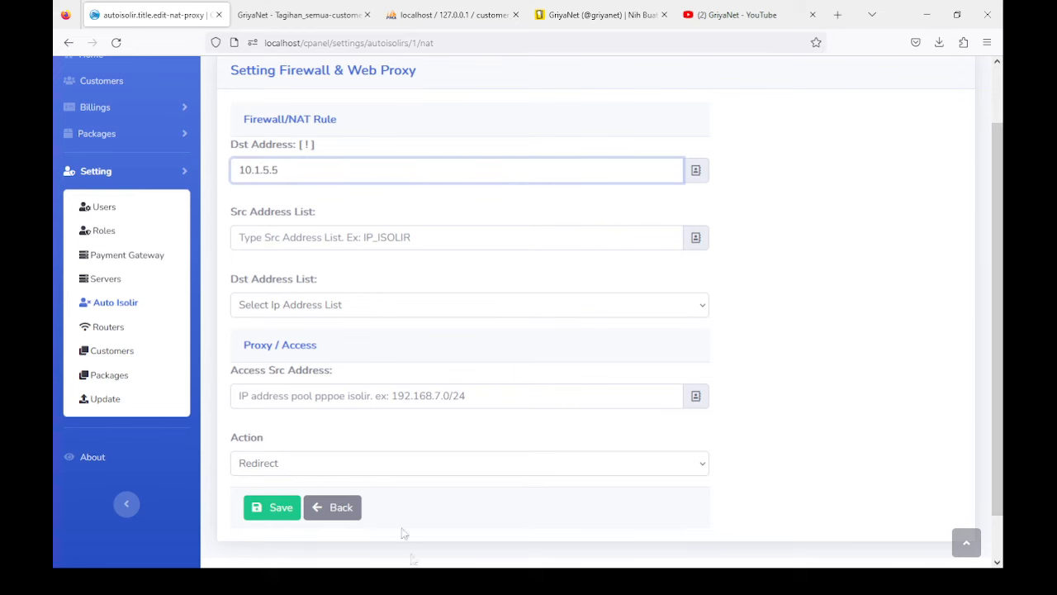
pyautogui.hotkey('alt', 'Tab')
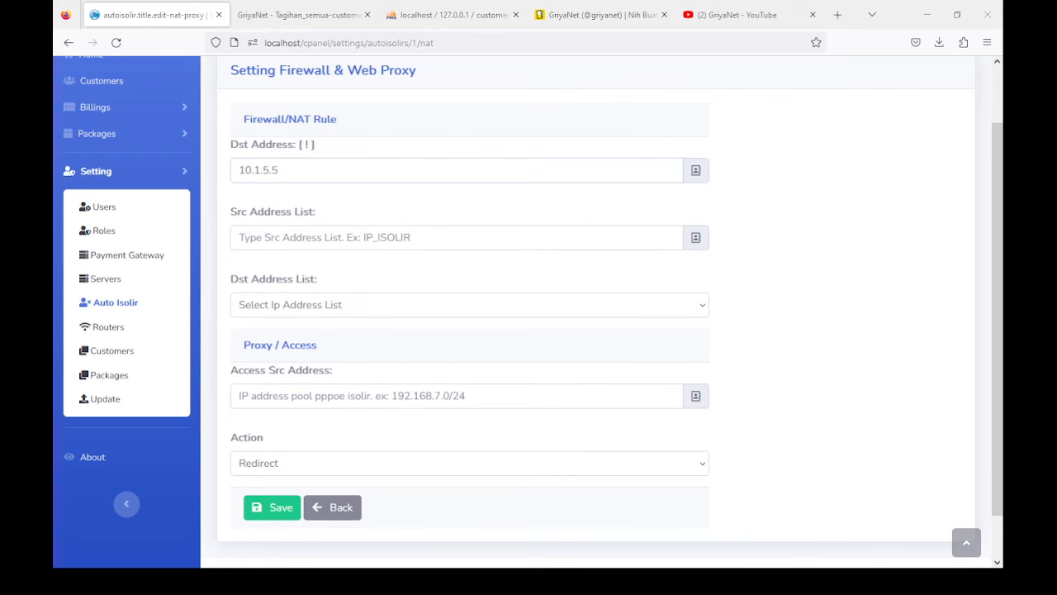
pyautogui.hotkey('alt', 'Tab')
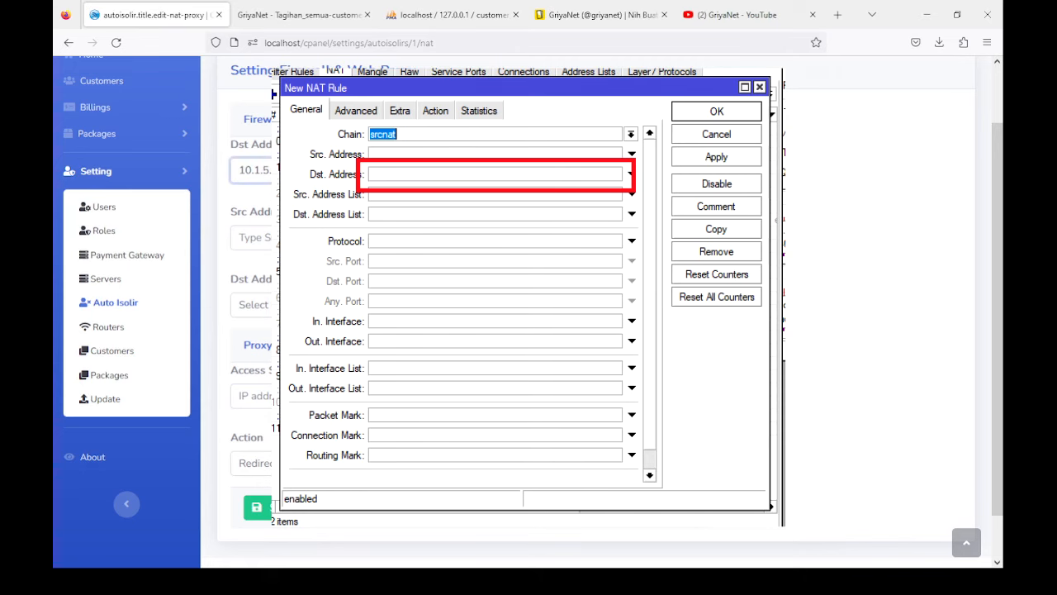
pyautogui.click(251, 237)
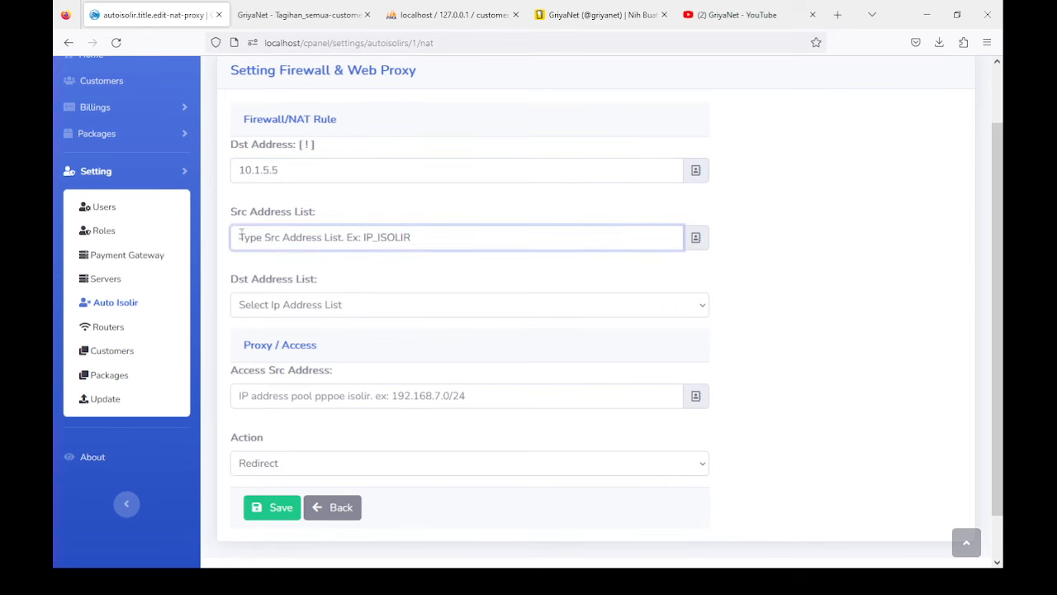
# Step: Fill the Src Address List field with IP_ISOLIR
pyautogui.write('IP_ISOLIR')
pyautogui.click(452, 575)
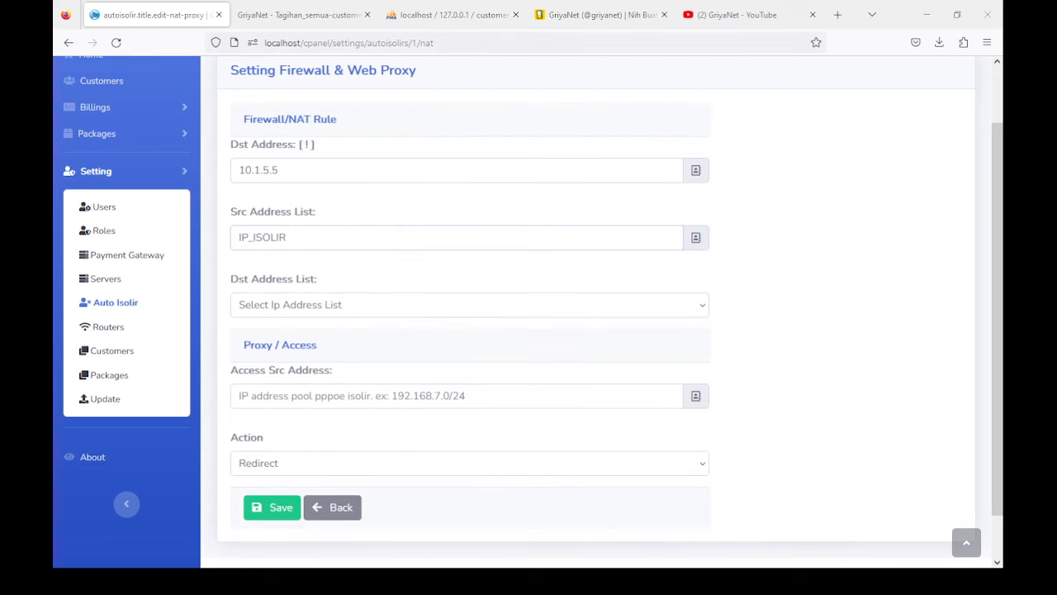
pyautogui.click(286, 238)
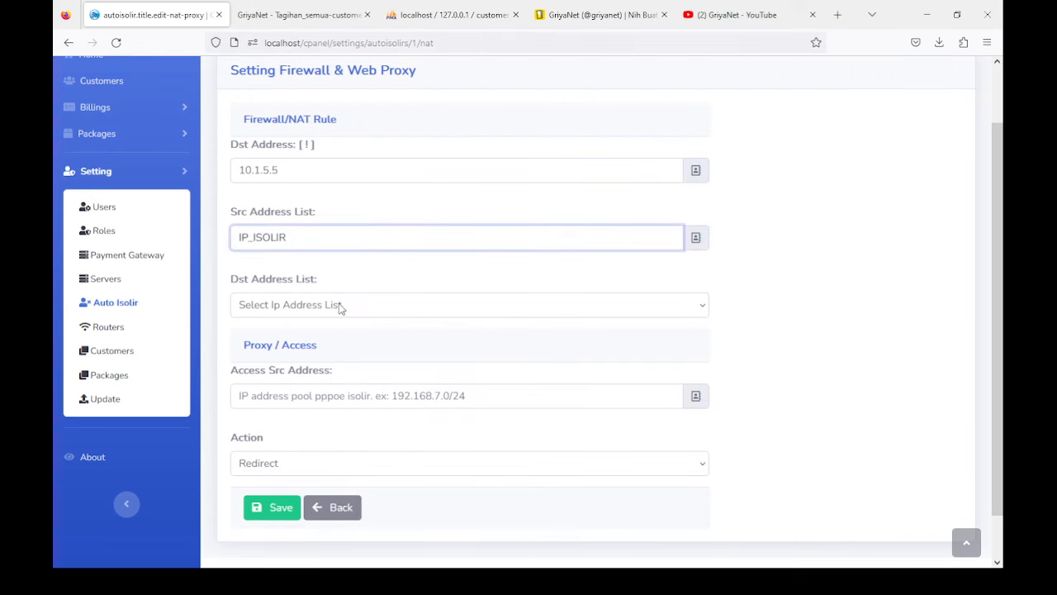
pyautogui.click(431, 580)
pyautogui.scroll(-1, 259, 347)
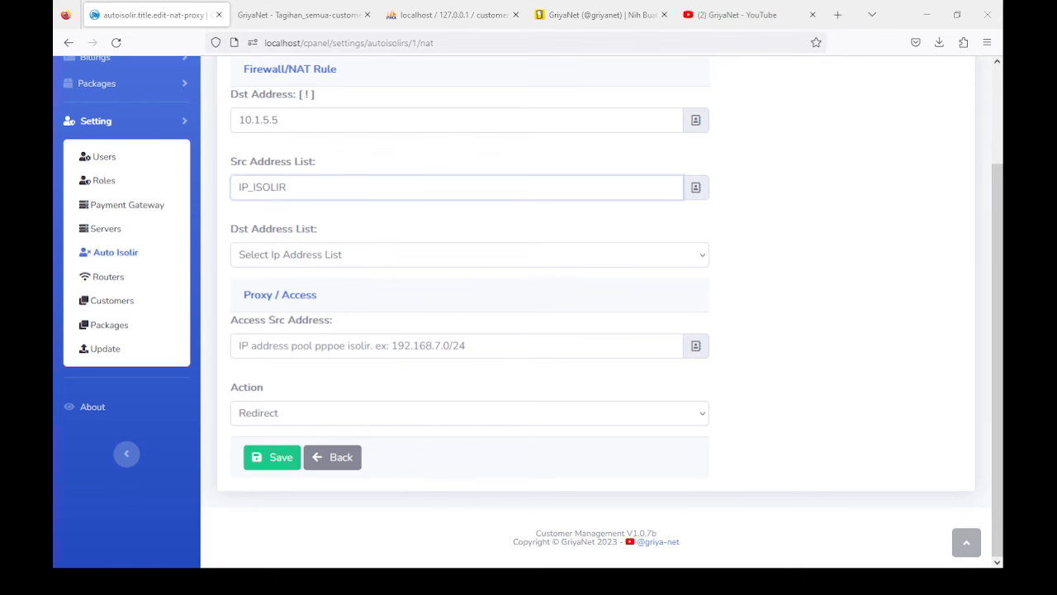
pyautogui.click(275, 352)
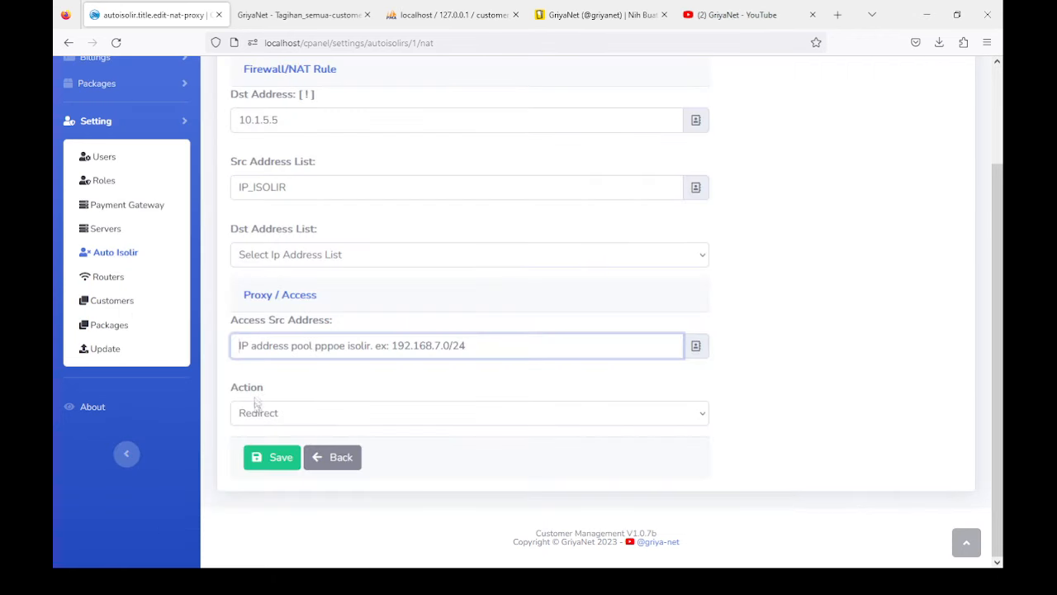
pyautogui.click(264, 418)
pyautogui.click(260, 481)
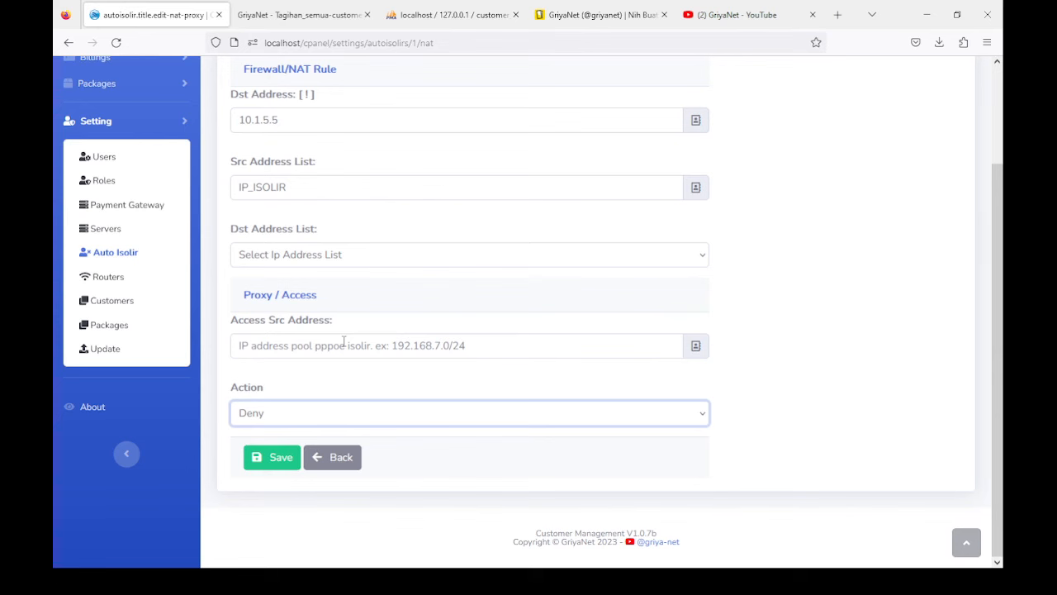
pyautogui.press('Down')
pyautogui.scroll(3, 372, 286)
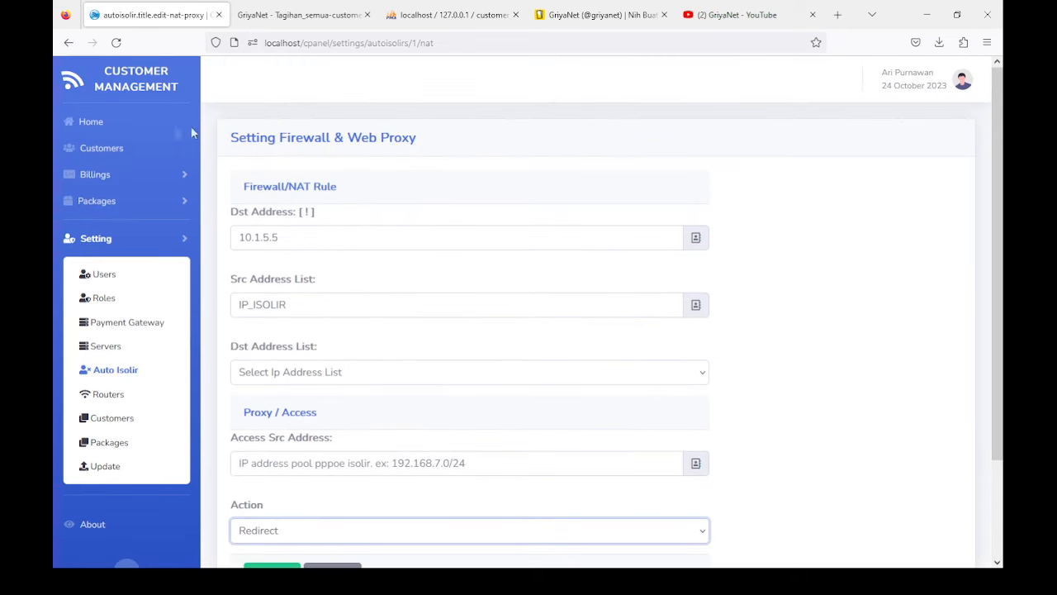
# Step: Load the app at localhost 'isolir' in the PDF tab using the copied settings URL
pyautogui.click(281, 43)
pyautogui.hotkey('ctrl', 'c')
pyautogui.press('Escape')
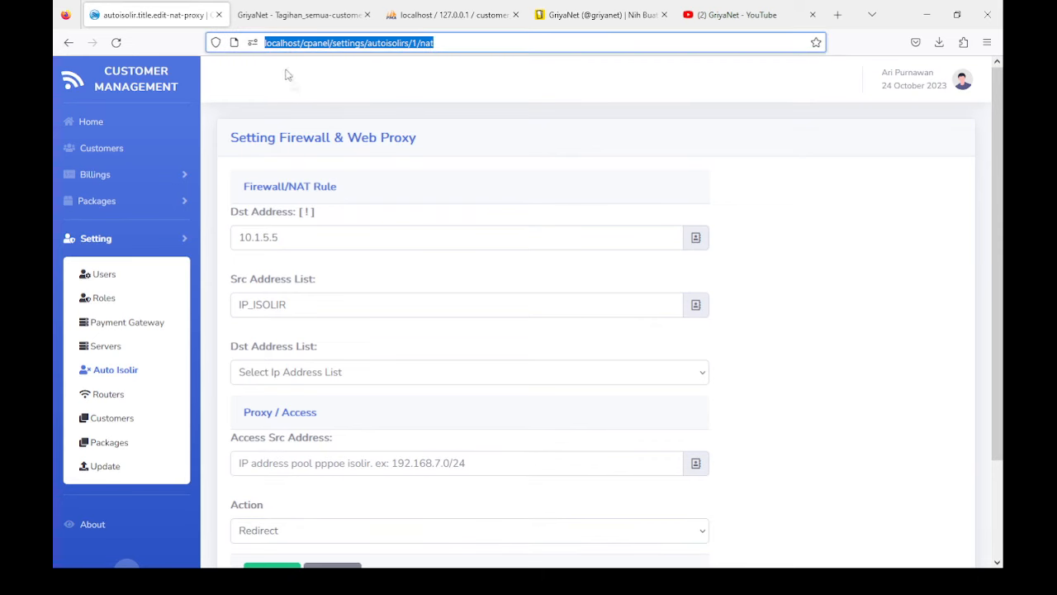
pyautogui.click(279, 15)
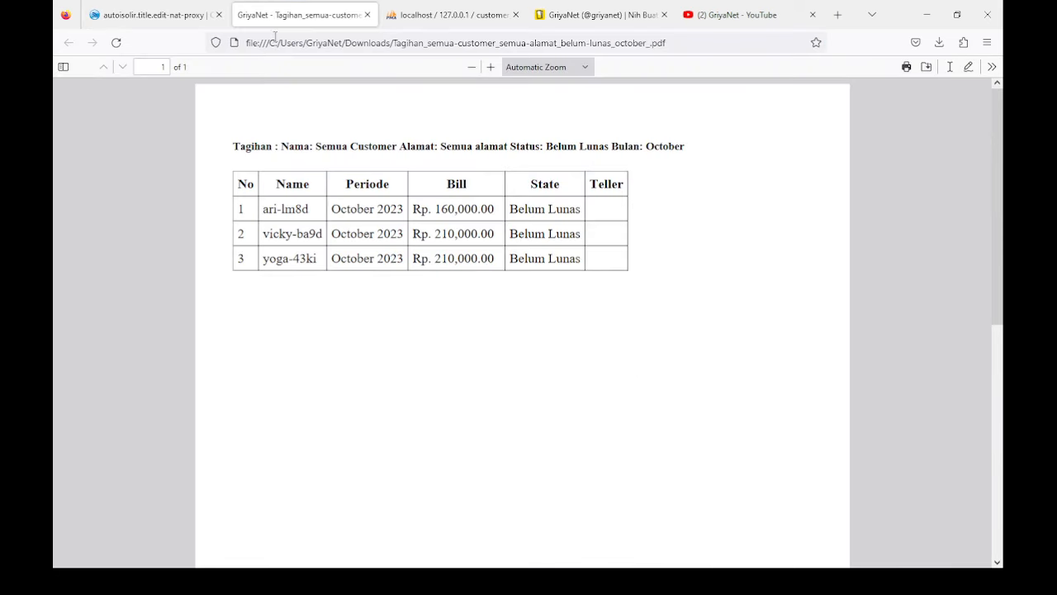
pyautogui.click(276, 43)
pyautogui.hotkey('ctrl', 'v')
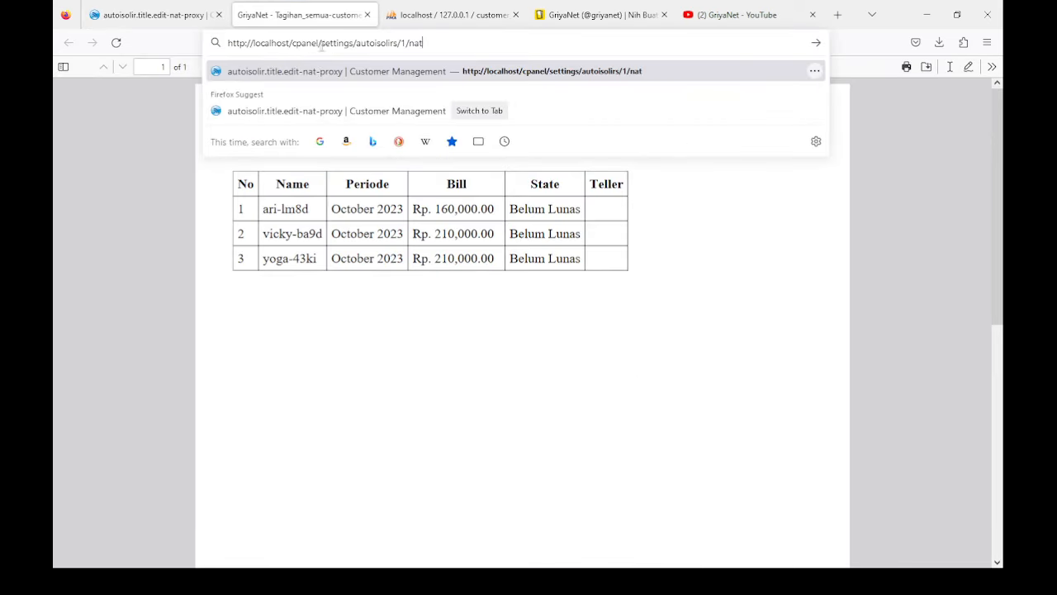
pyautogui.moveTo(292, 43); pyautogui.dragTo(451, 52)
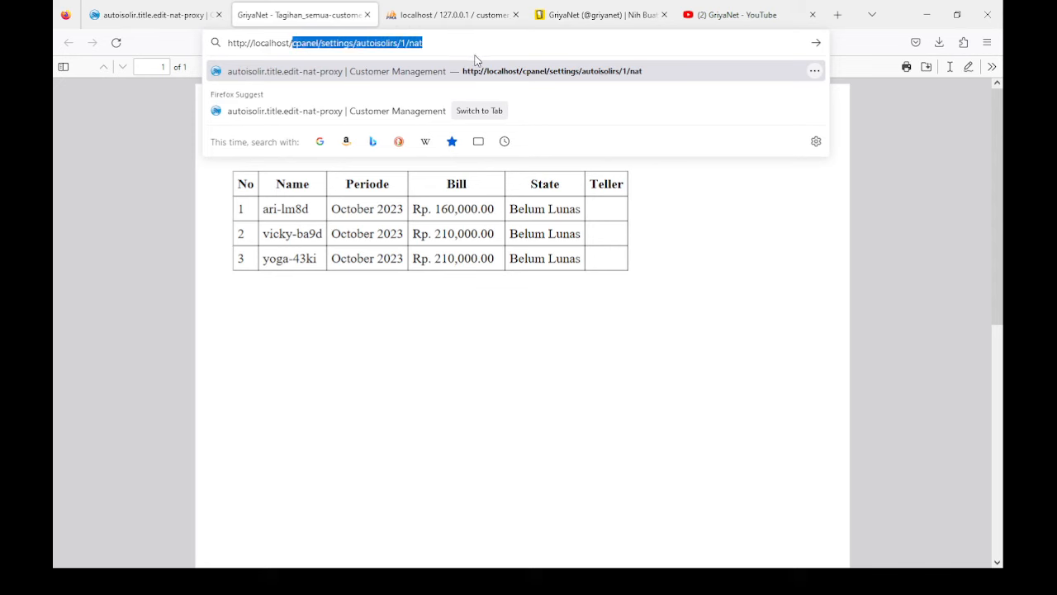
pyautogui.write('isolir')
pyautogui.press('Return')
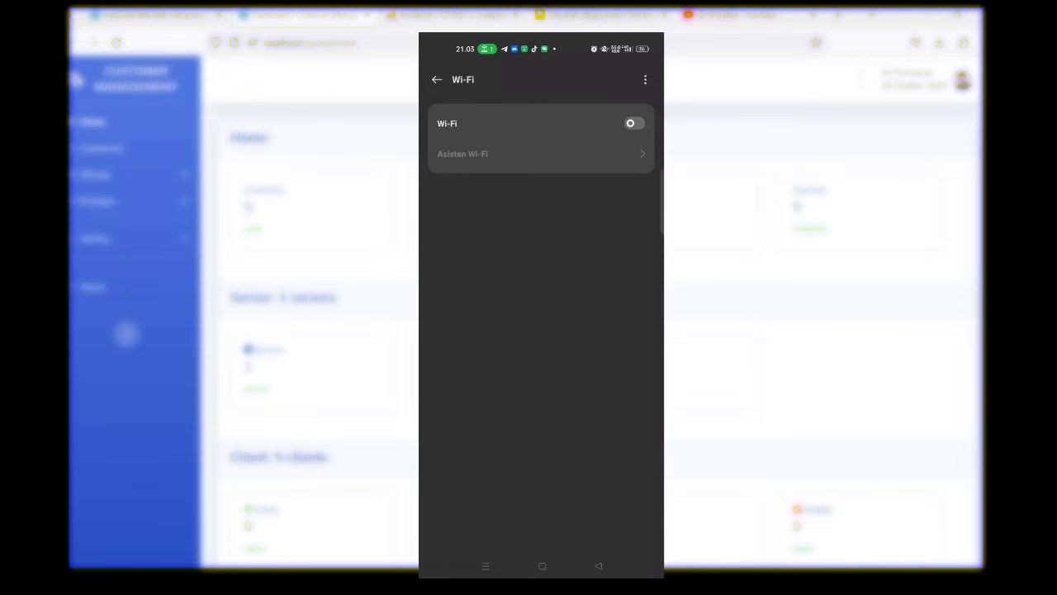
# Step: Turn on the phone's Wi-Fi, join GriyaNet Umum and review the isolation notice with October 2023 arrears
pyautogui.click(591, 287)
pyautogui.click(489, 114)
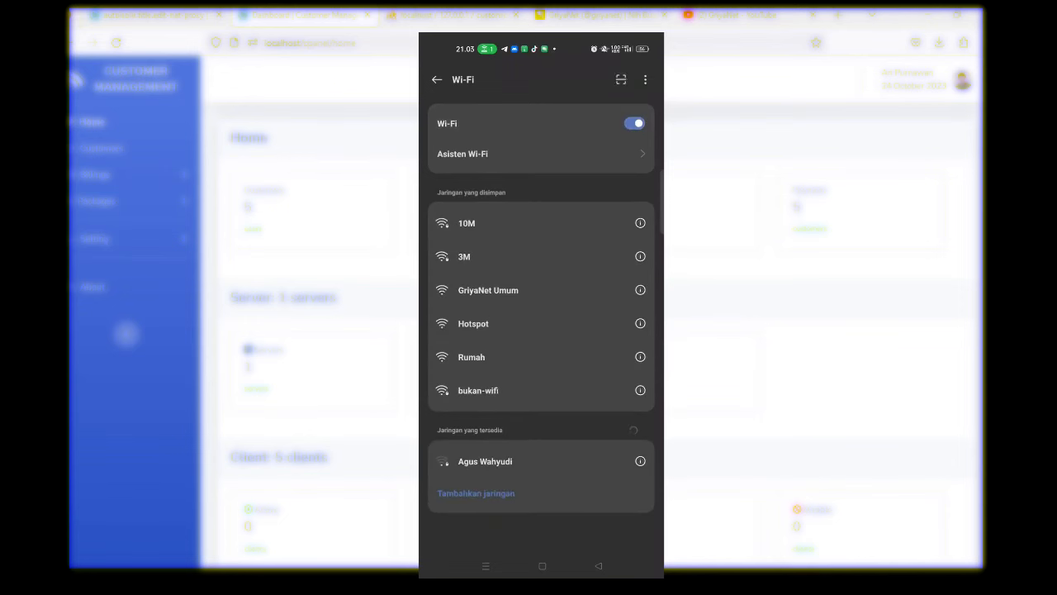
pyautogui.click(564, 294)
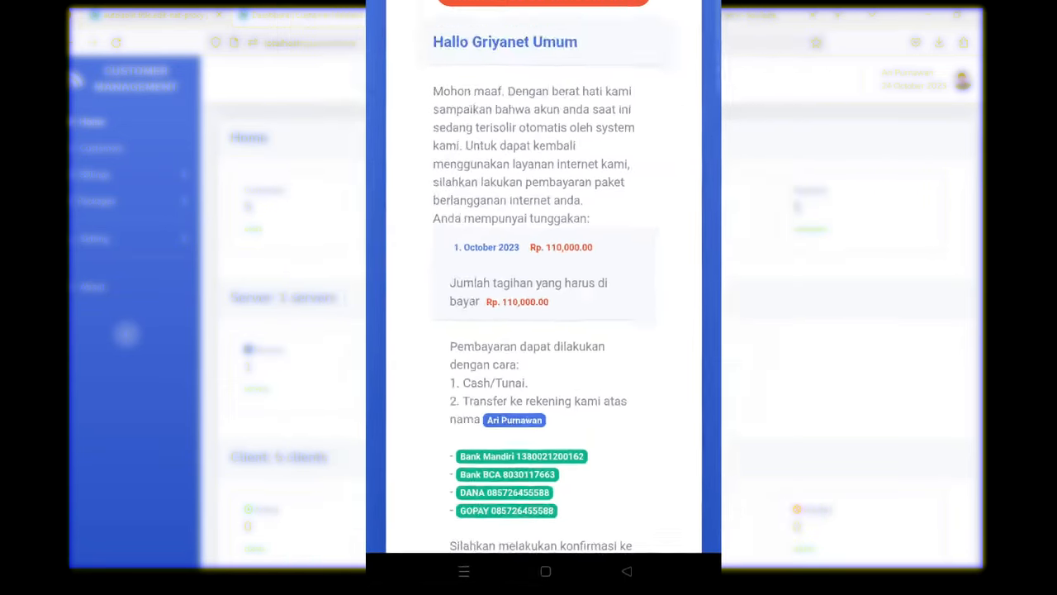
pyautogui.scroll(-2, 601, 422)
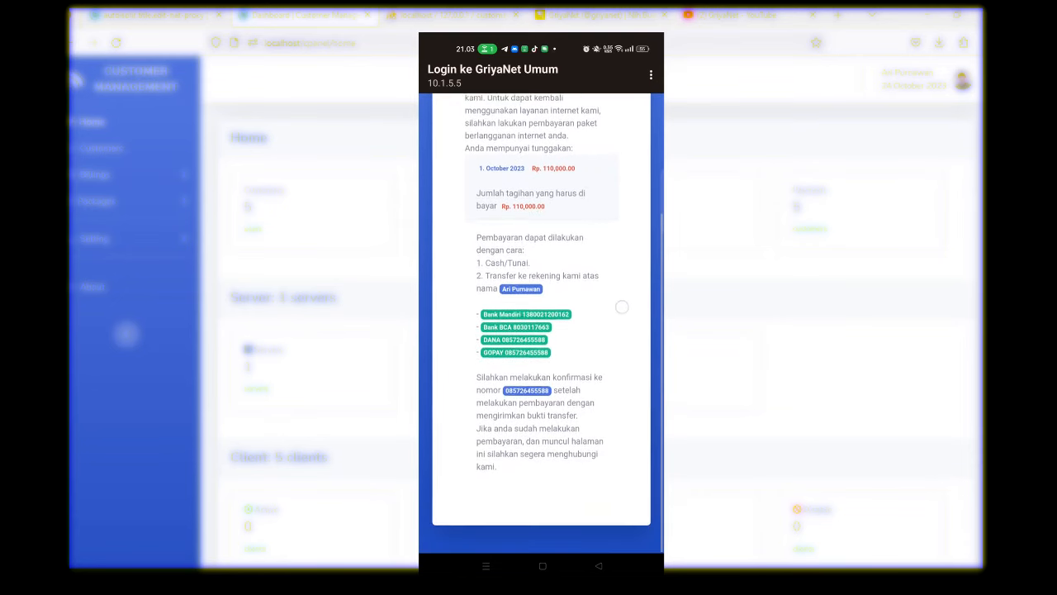
pyautogui.scroll(2, 608, 331)
pyautogui.scroll(2, 602, 399)
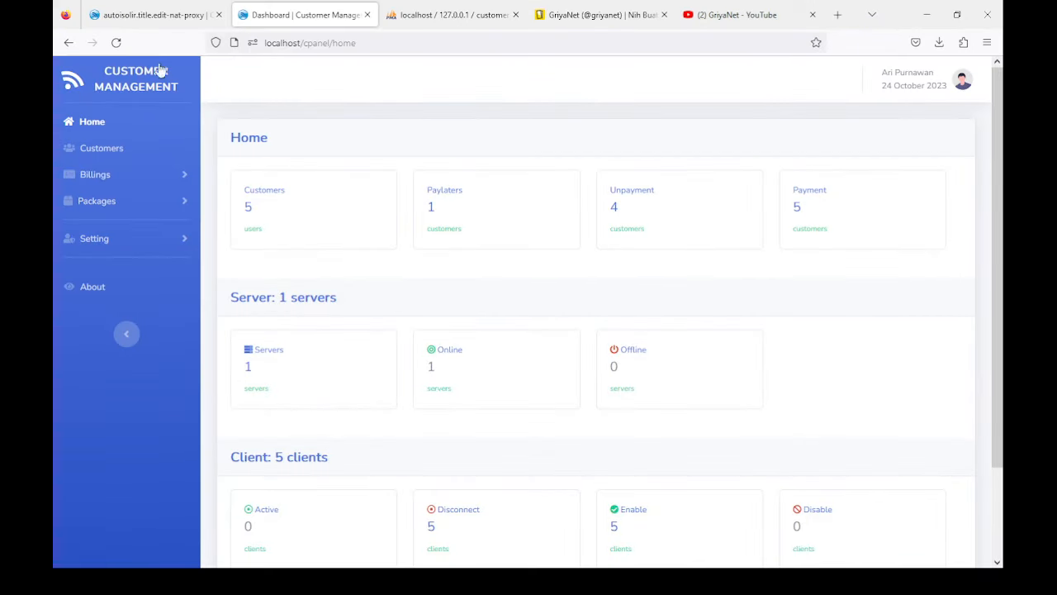
pyautogui.click(148, 15)
# Step: Return to the autoisolir Setting Firewall & Web Proxy form
pyautogui.scroll(-3, 279, 247)
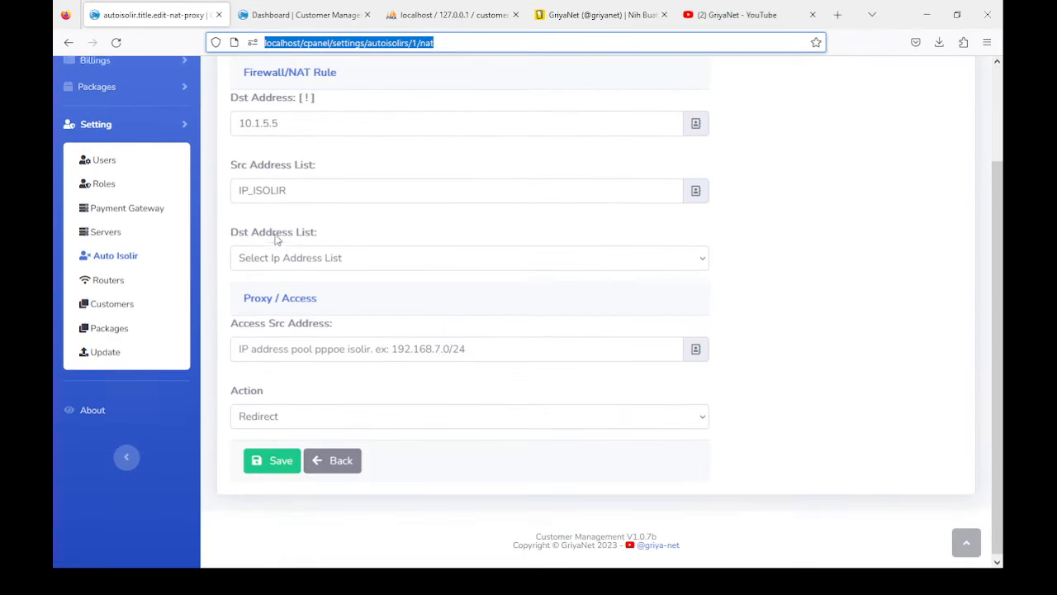
pyautogui.scroll(3, 277, 239)
pyautogui.click(464, 581)
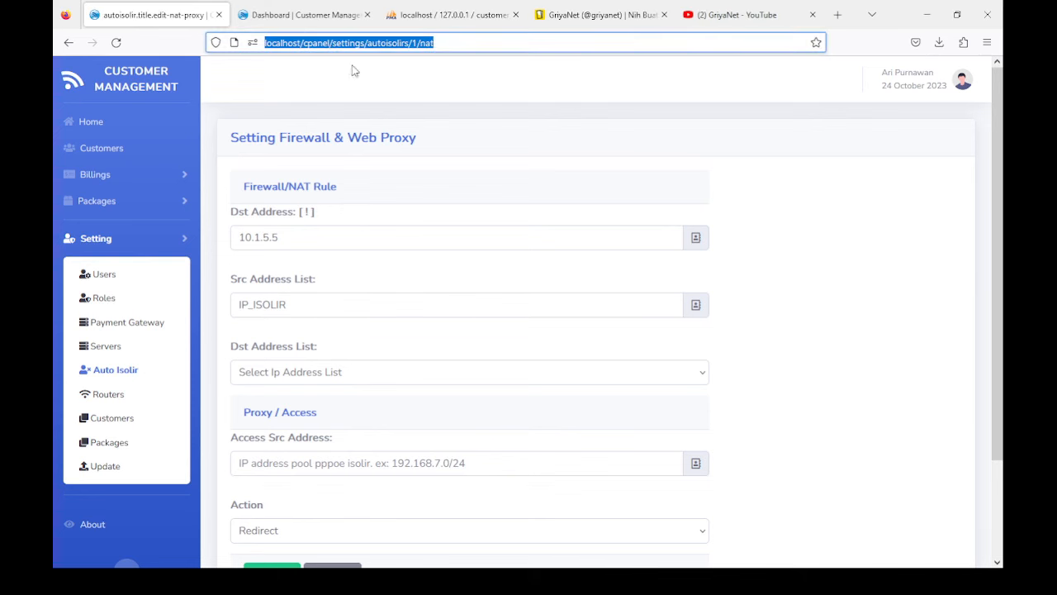
pyautogui.scroll(-2, 294, 219)
# Step: Re-enter 10.1.5.5 in Dst Address and confirm IP_ISOLIR in Src Address List
pyautogui.click(285, 168)
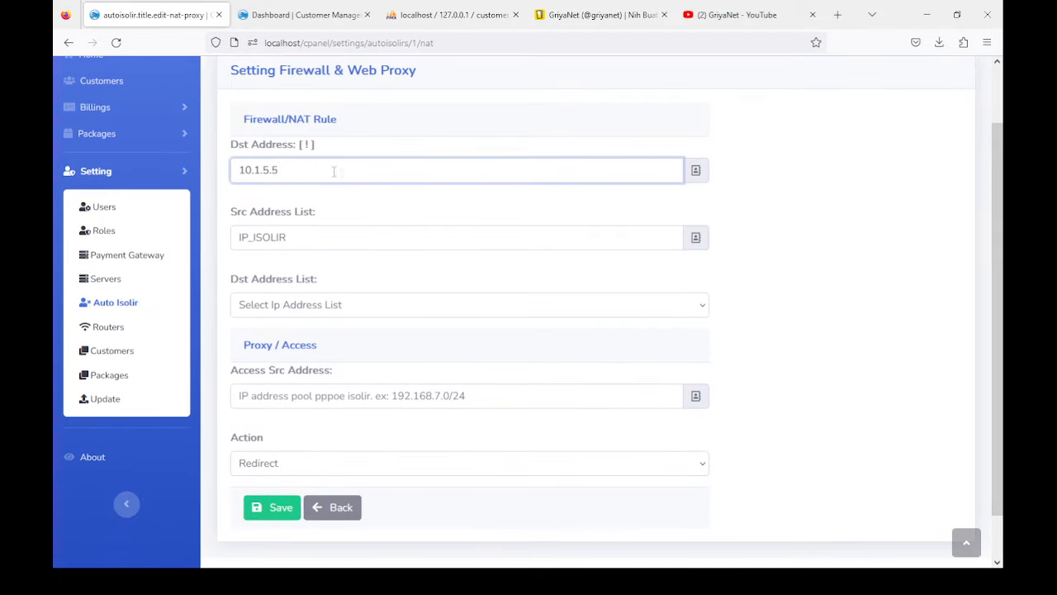
pyautogui.hotkey('ctrl', 'a')
pyautogui.hotkey('ctrl', 'c')
pyautogui.press('BackSpace')
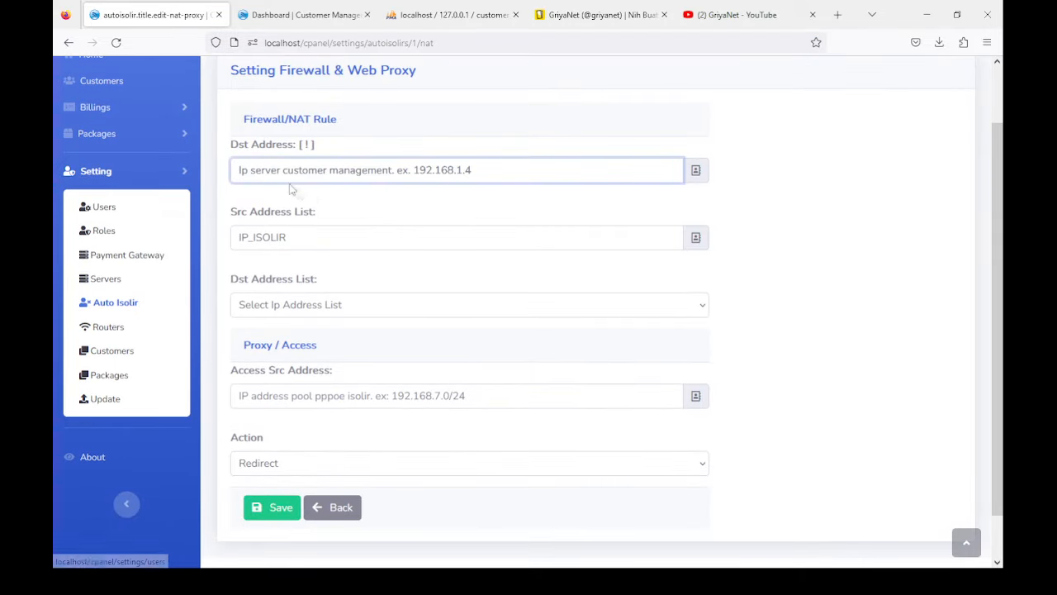
pyautogui.hotkey('ctrl', 'v')
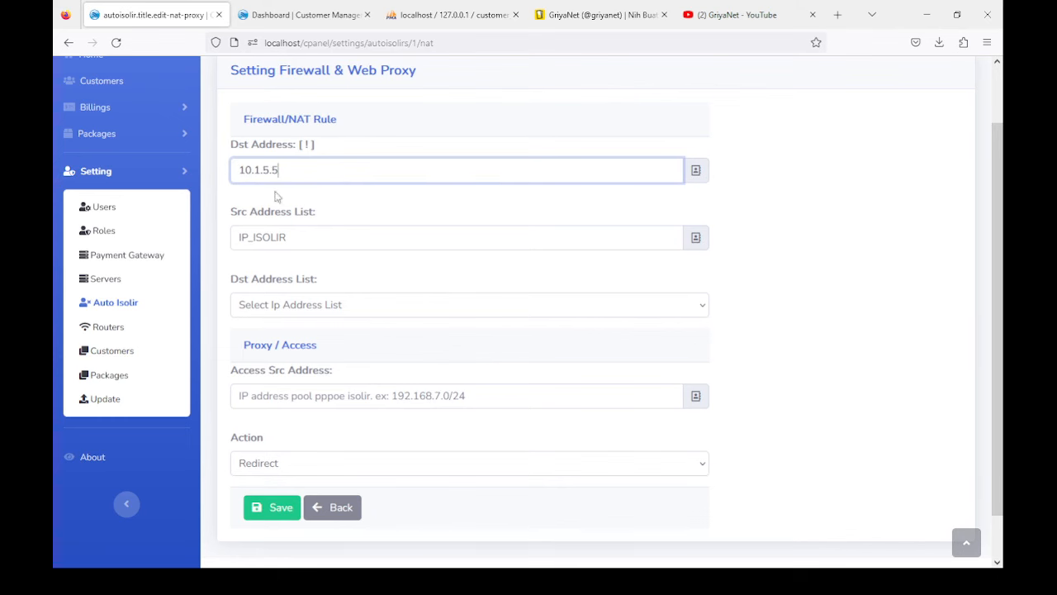
pyautogui.scroll(-1, 277, 231)
pyautogui.doubleClick(305, 186)
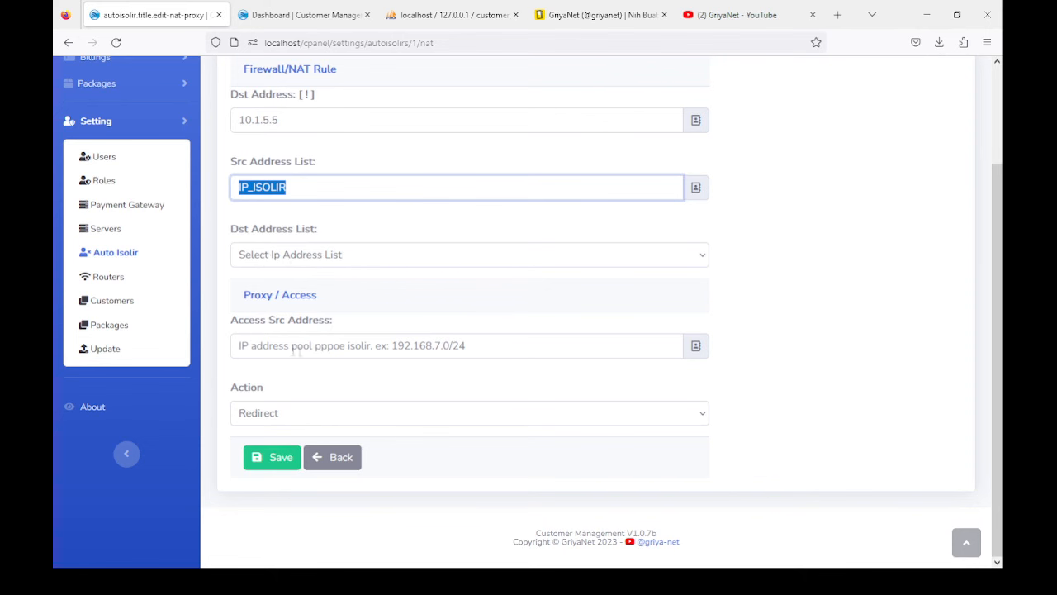
pyautogui.click(242, 346)
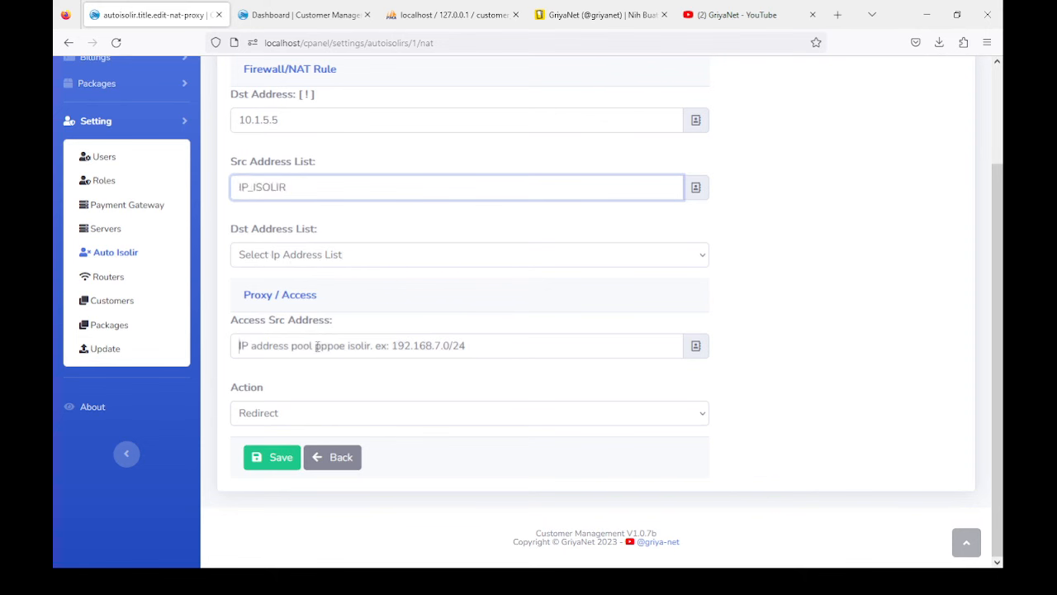
pyautogui.click(457, 580)
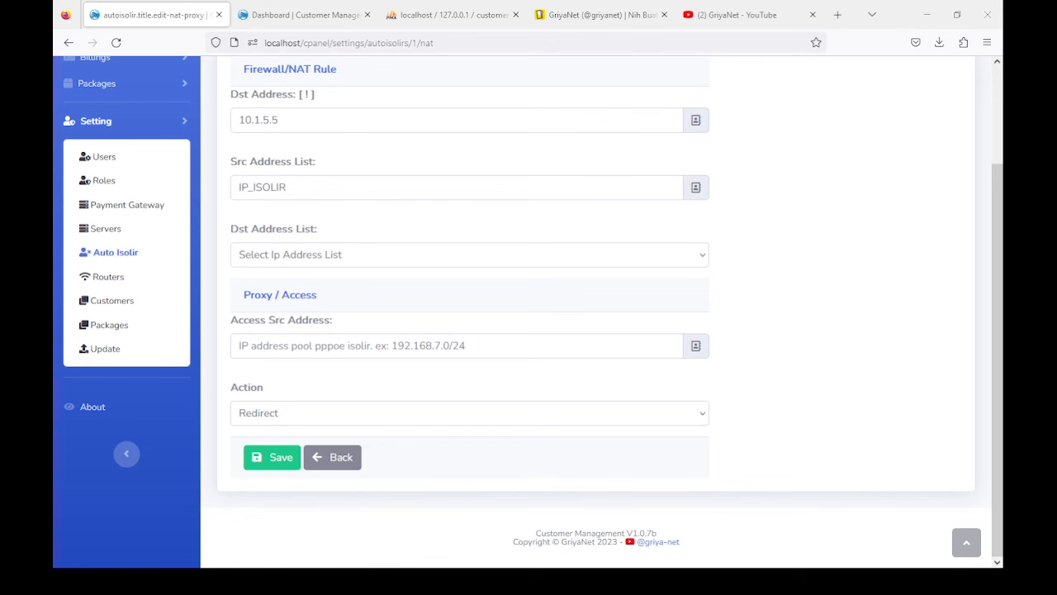
# Step: Set Access Src Address to 192.168.10.0/24 and save the firewall settings
pyautogui.click(329, 347)
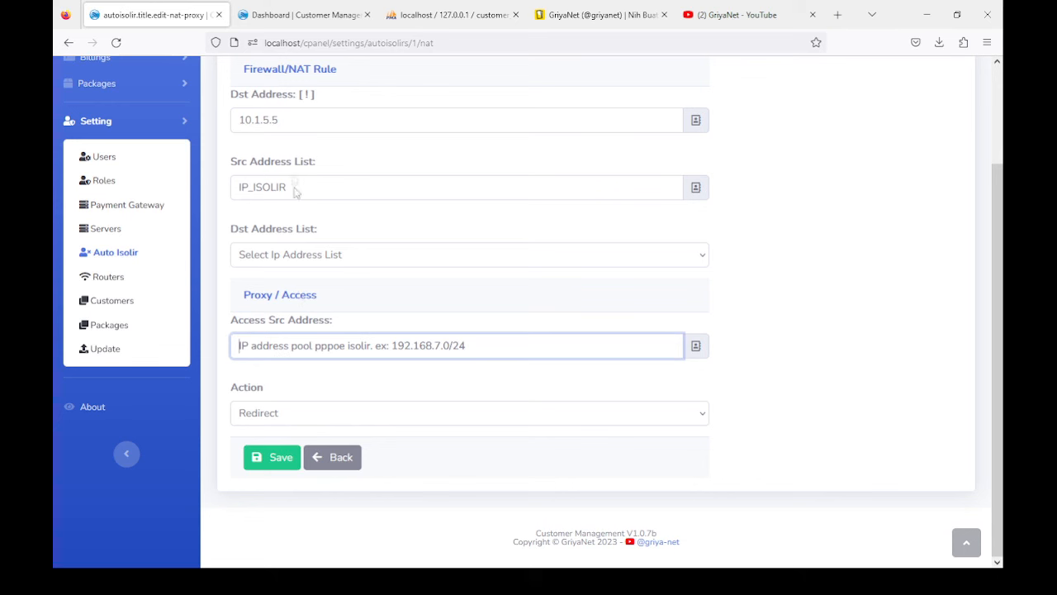
pyautogui.write('192.168.10.1')
pyautogui.press('BackSpace')
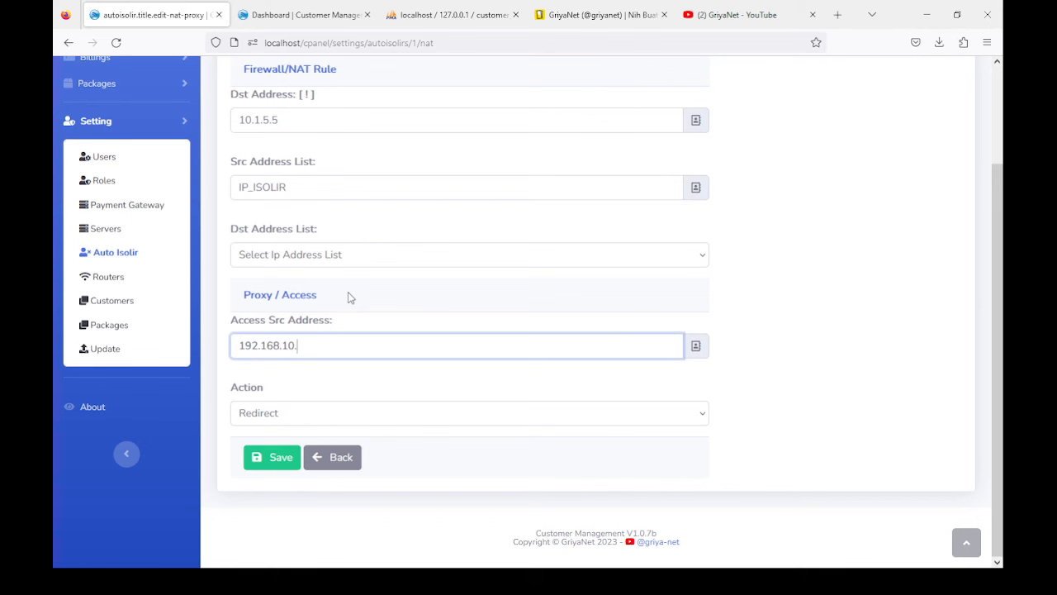
pyautogui.write('0/24')
pyautogui.click(254, 390)
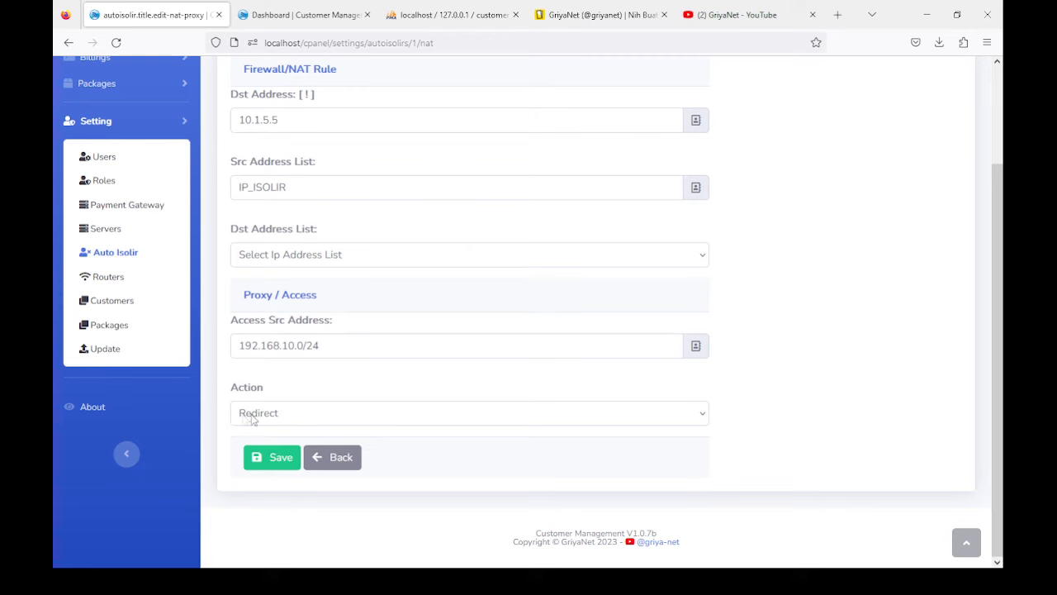
pyautogui.scroll(3, 265, 419)
pyautogui.scroll(-3, 266, 416)
pyautogui.click(269, 459)
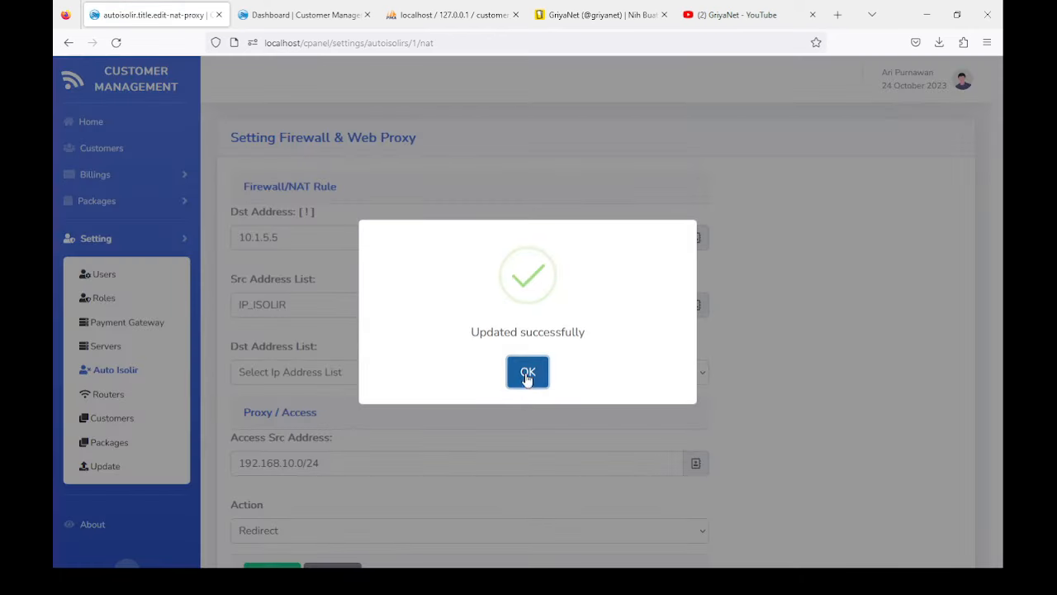
# Step: Dismiss the 'Updated successfully' confirmation
pyautogui.click(529, 372)
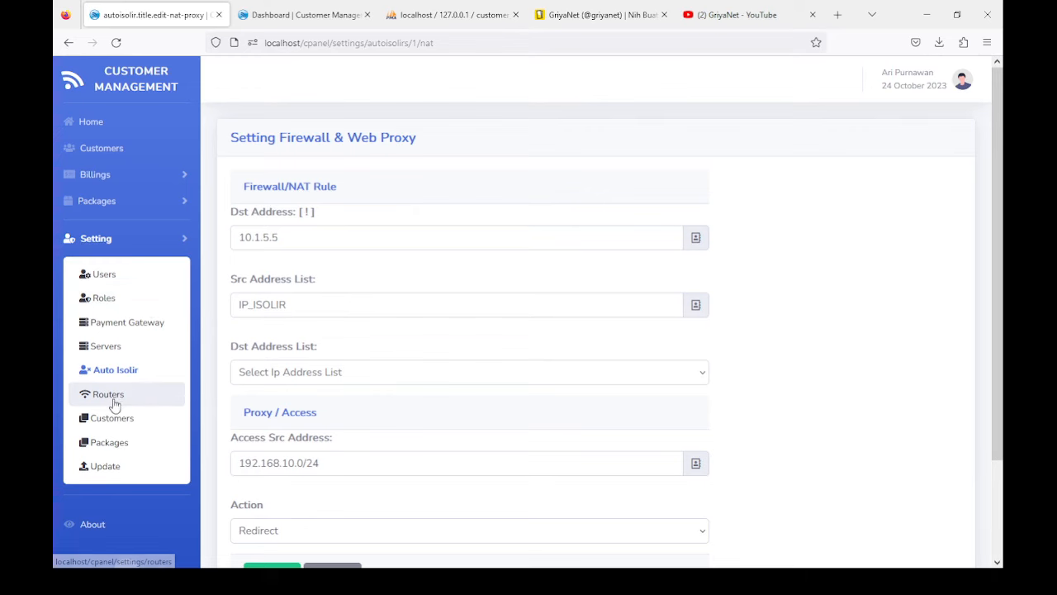
# Step: Return to the Home dashboard through the sidebar and view its server and client counts
pyautogui.scroll(-2, 116, 401)
pyautogui.scroll(2, 128, 405)
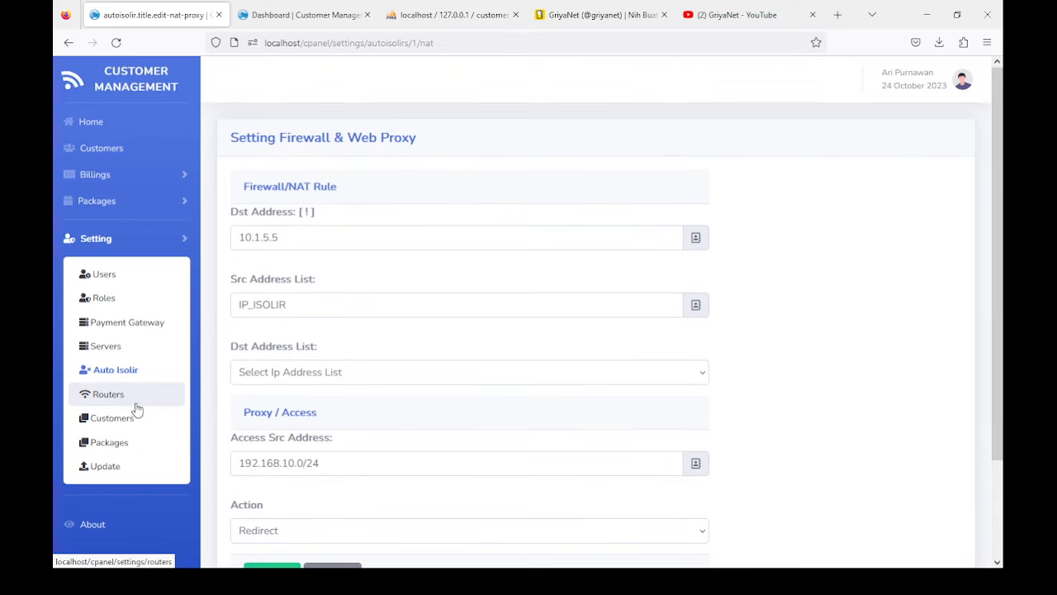
pyautogui.click(106, 183)
pyautogui.click(96, 130)
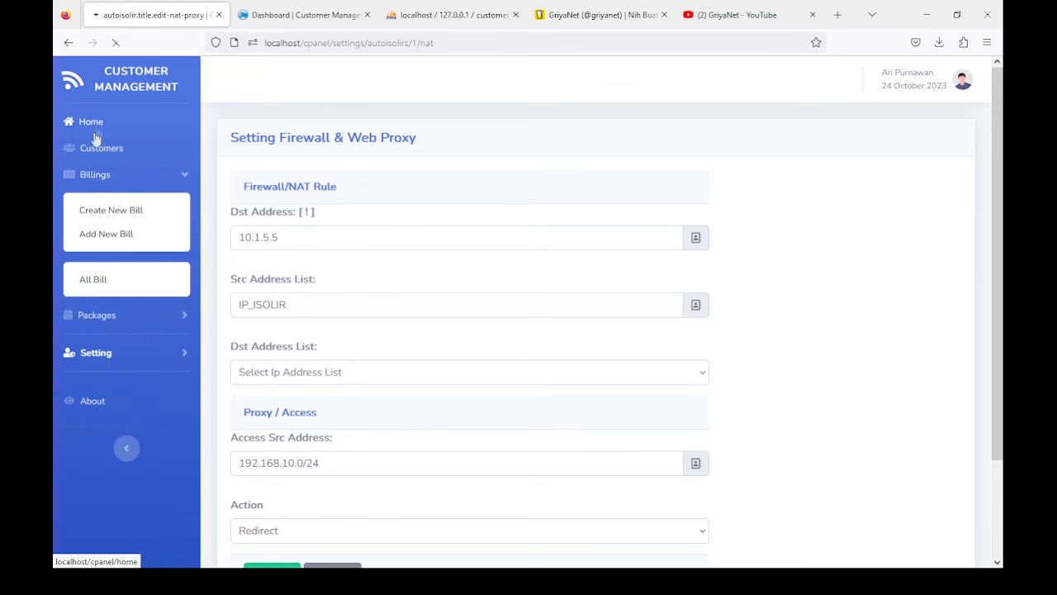
pyautogui.scroll(-2, 318, 268)
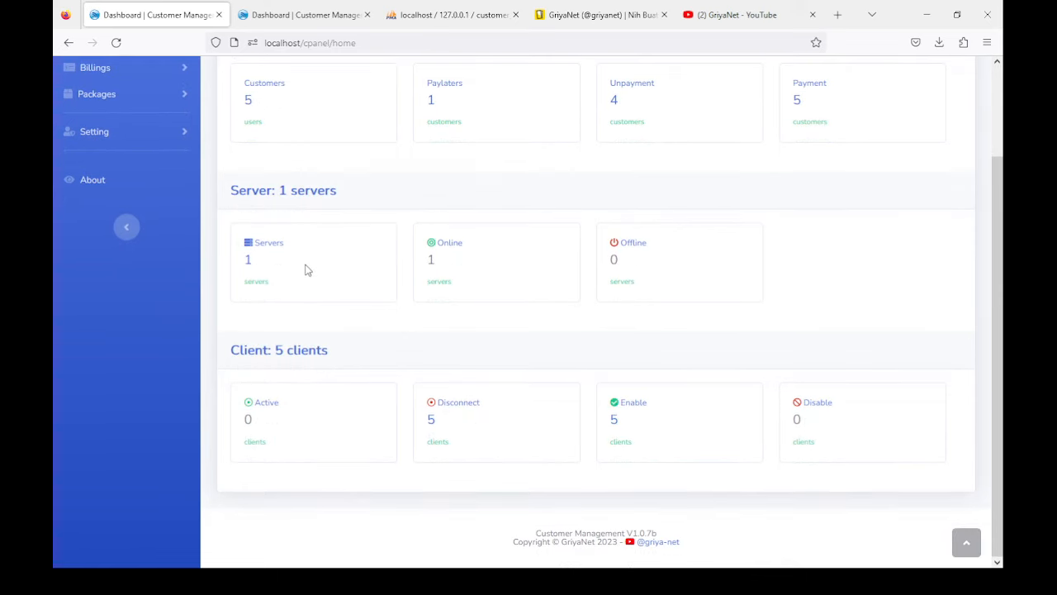